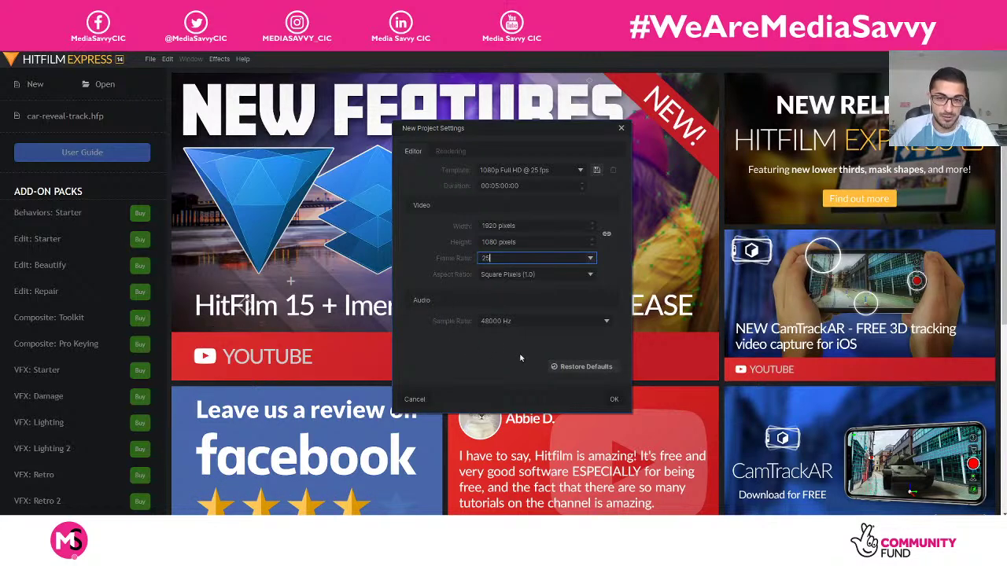
# - Create the project at 1080p Full HD and 25 fps, and import the car-footage-short clip
pyautogui.click(614, 402)
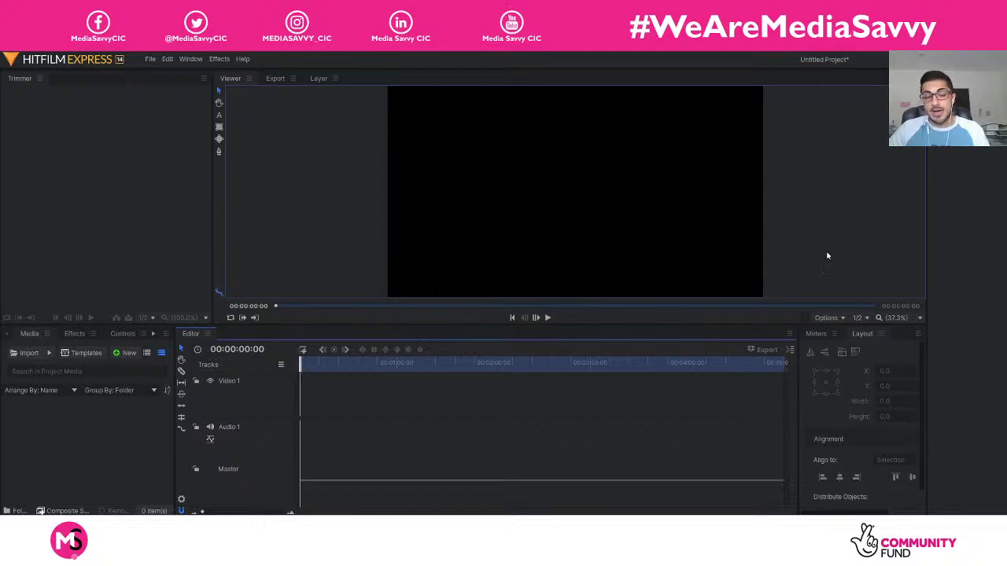
pyautogui.click(25, 358)
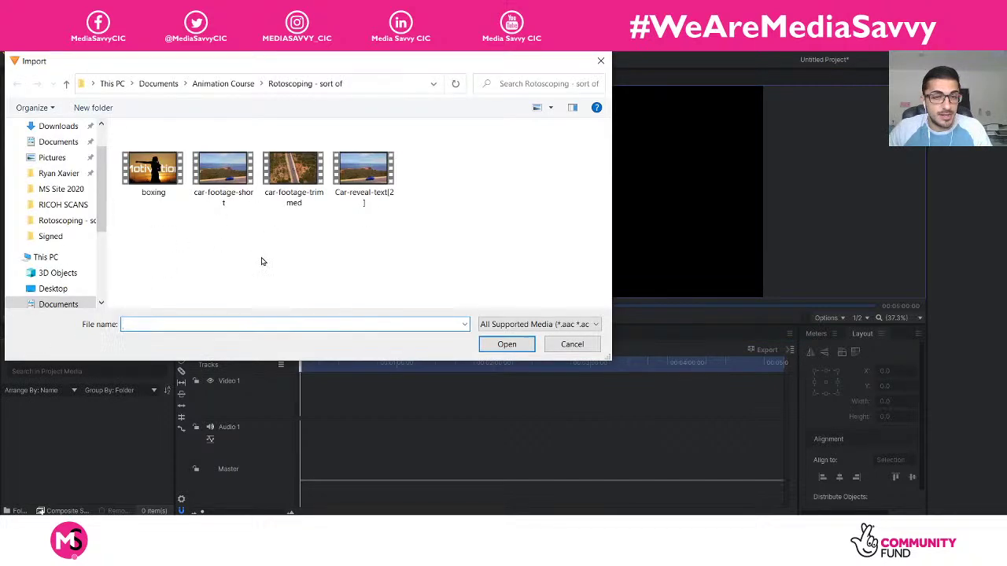
pyautogui.click(223, 175)
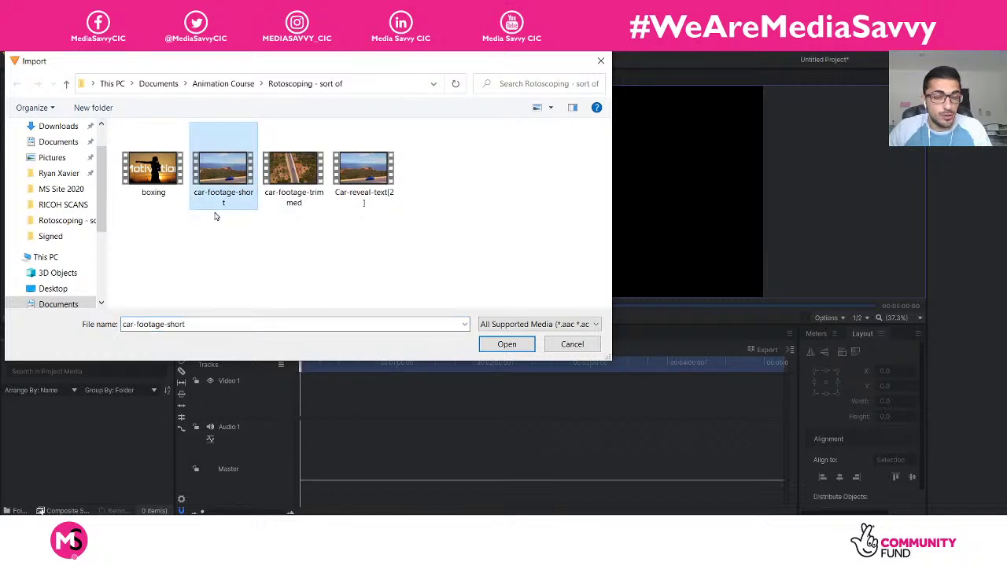
pyautogui.click(506, 345)
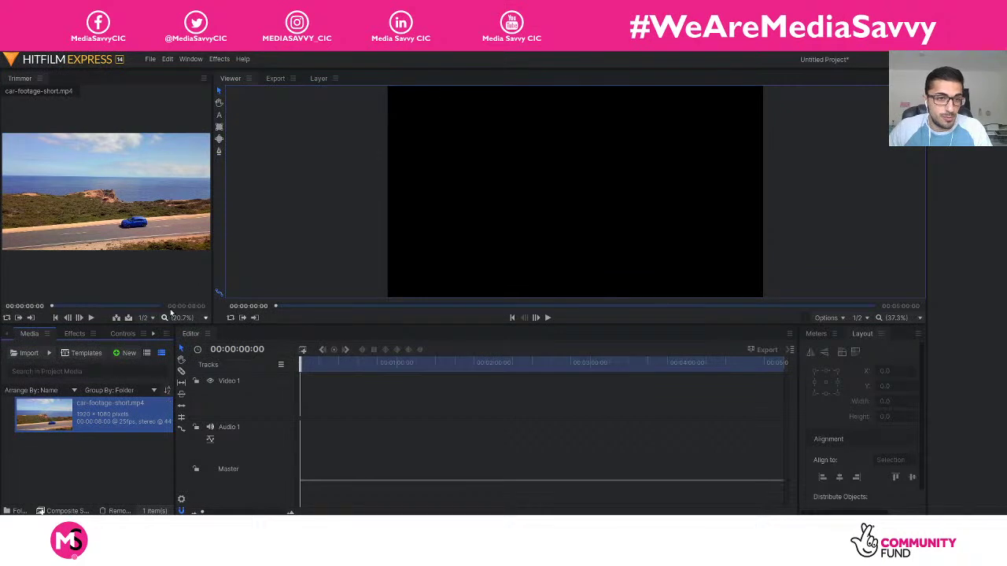
pyautogui.moveTo(212, 261); pyautogui.dragTo(238, 261)
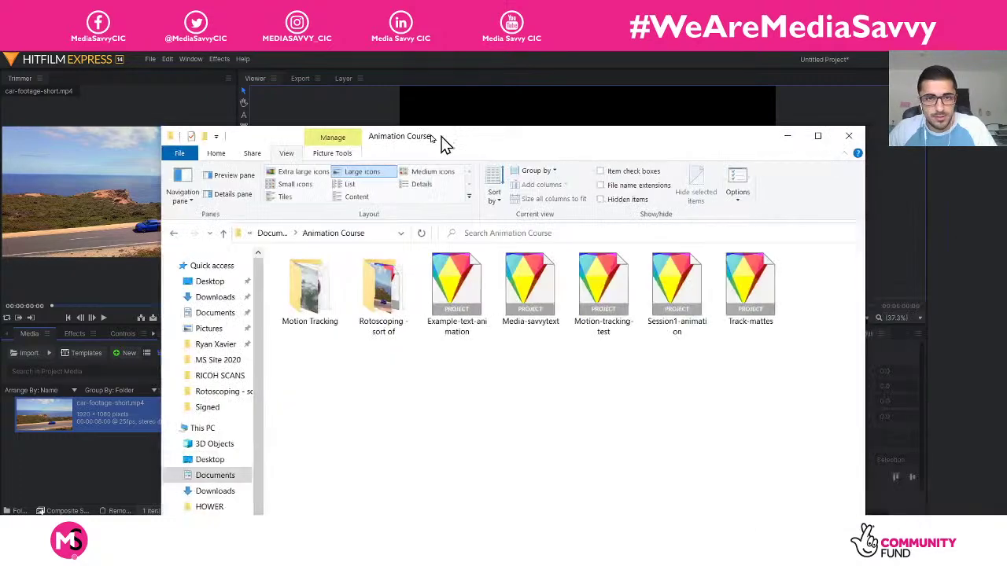
# - Switch to File Explorer and play the Car-reveal-text[2] video from the "Rotoscoping - sort of" folder
pyautogui.moveTo(443, 141); pyautogui.dragTo(446, 105)
pyautogui.hotkey('alt', 'Tab')
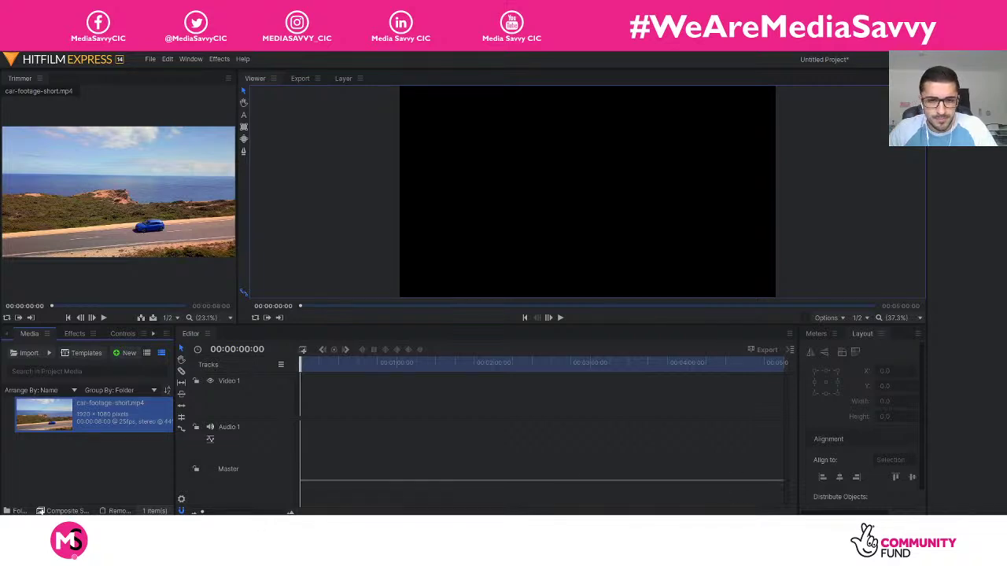
pyautogui.hotkey('alt', 'Tab')
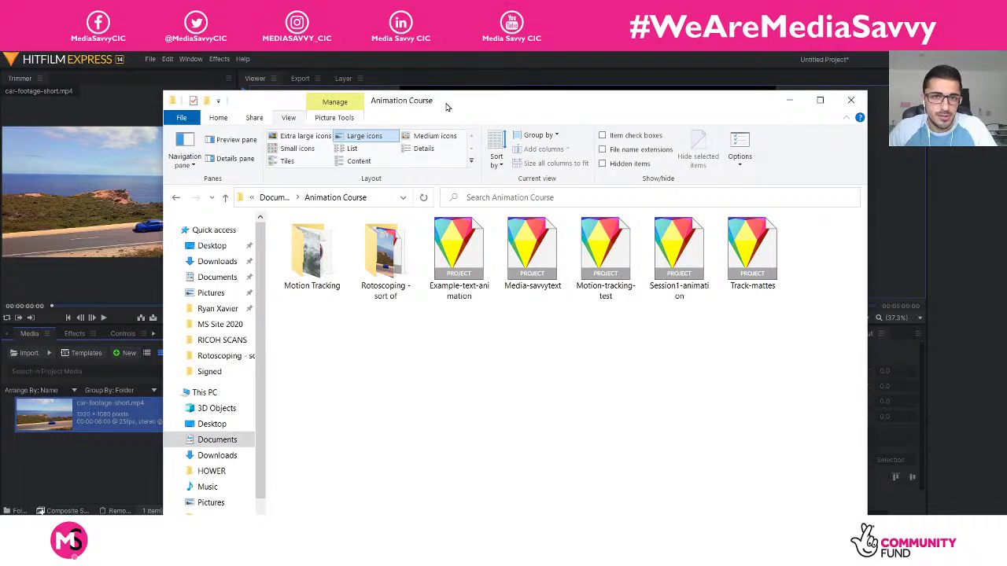
pyautogui.moveTo(447, 106); pyautogui.dragTo(424, 68)
pyautogui.doubleClick(362, 219)
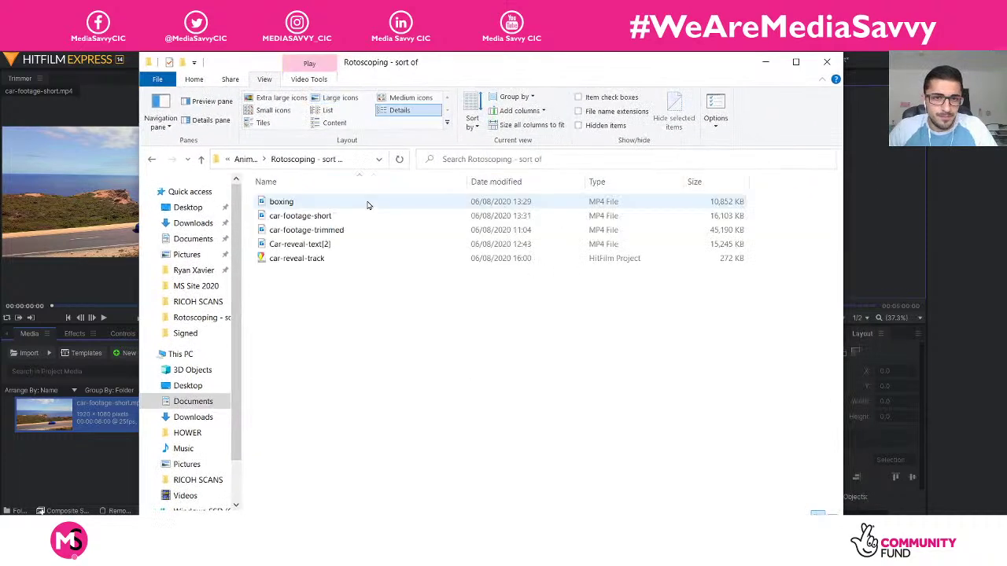
pyautogui.doubleClick(337, 250)
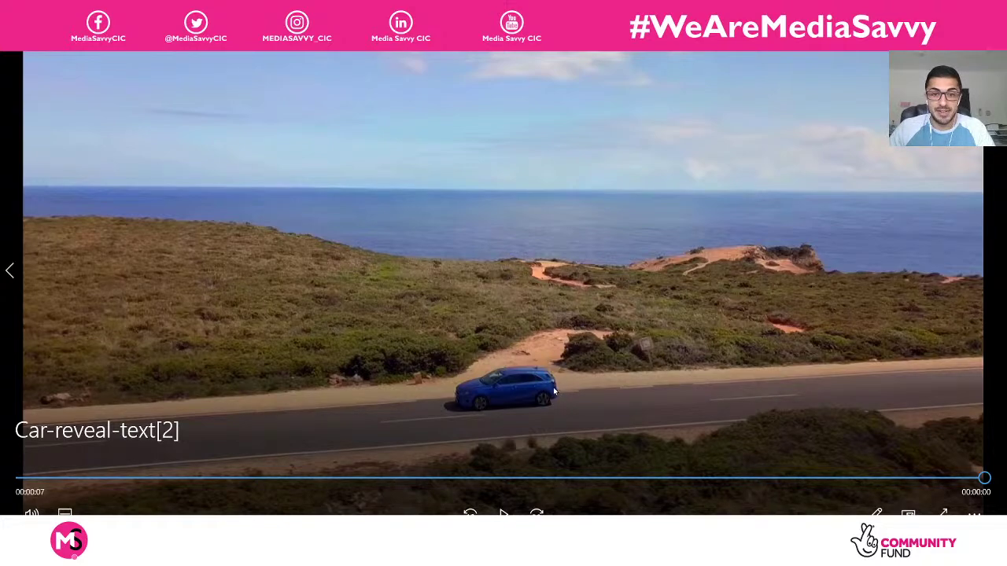
# - Examine frame by frame how the car reveals the DRIVE text in the example video, and return to HitFilm Express
pyautogui.moveTo(688, 479); pyautogui.dragTo(561, 479)
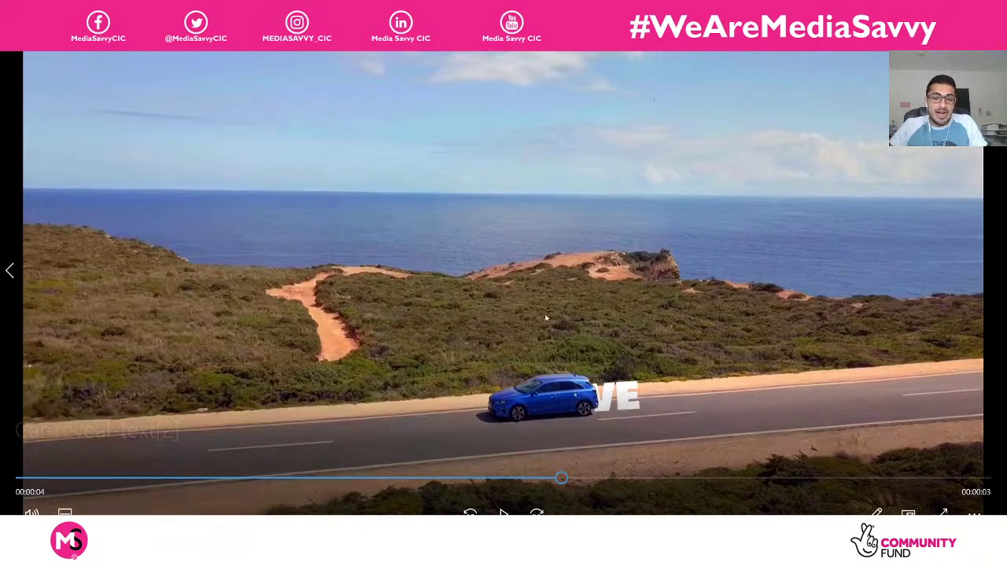
pyautogui.click(567, 480)
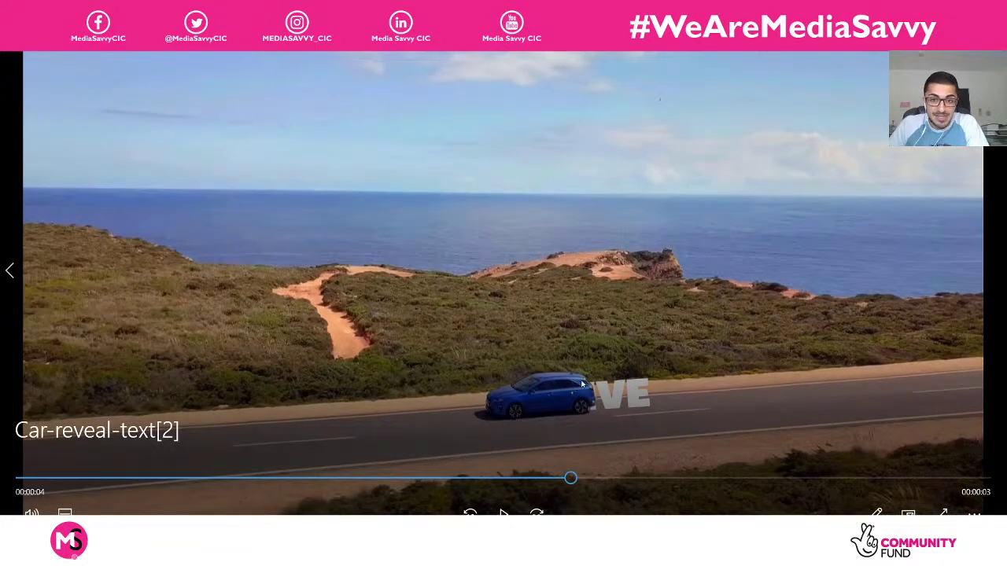
pyautogui.moveTo(578, 479)
pyautogui.mouseDown()
pyautogui.moveTo(628, 482)
pyautogui.moveTo(526, 491)
pyautogui.moveTo(595, 487)
pyautogui.mouseUp()
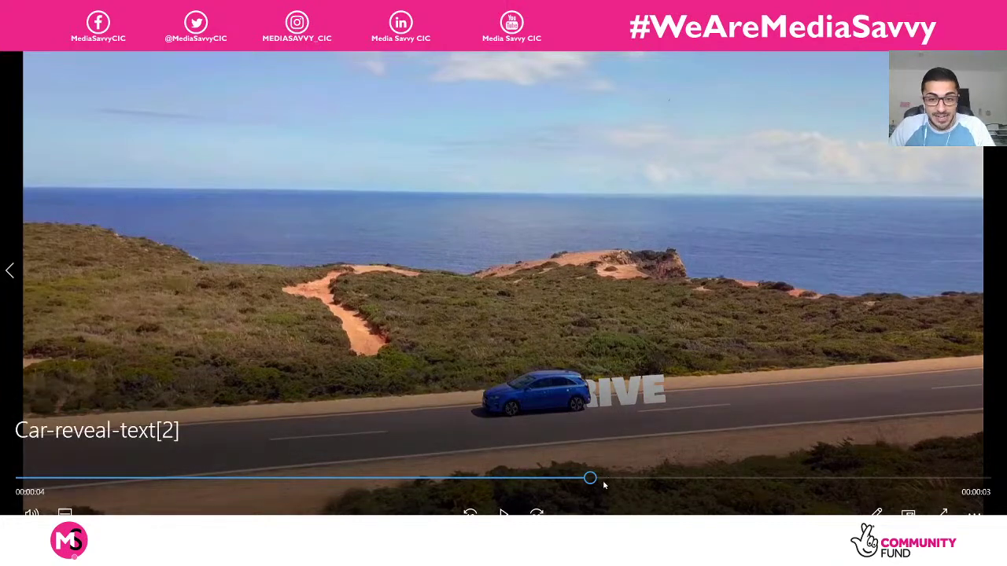
pyautogui.moveTo(590, 480); pyautogui.dragTo(620, 481)
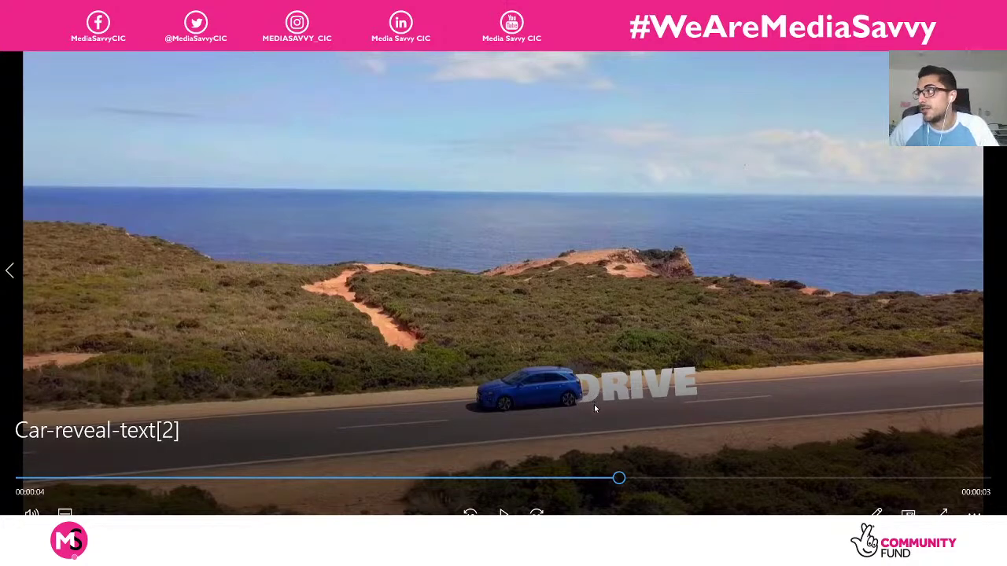
pyautogui.moveTo(619, 479); pyautogui.dragTo(646, 478)
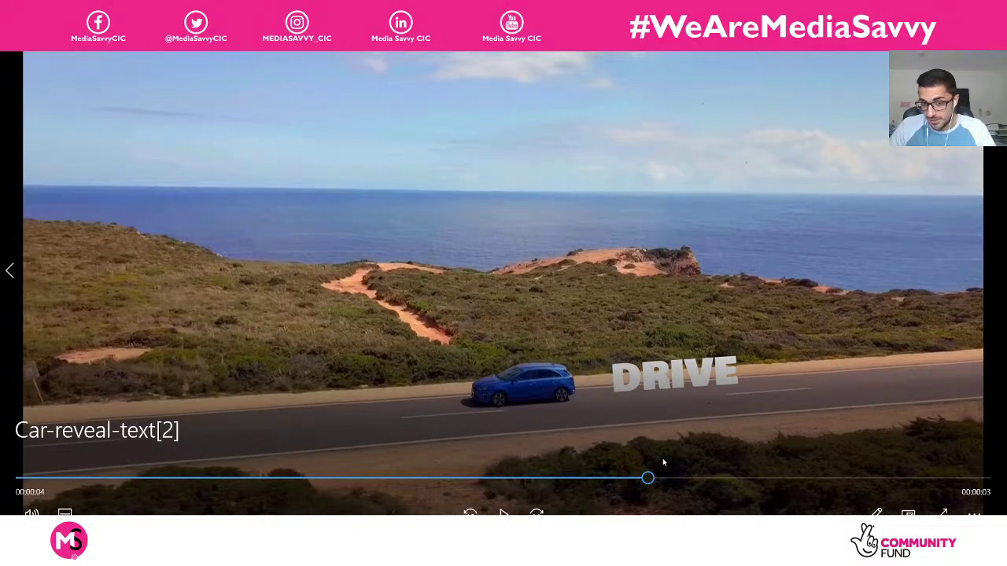
pyautogui.moveTo(651, 481); pyautogui.dragTo(830, 480)
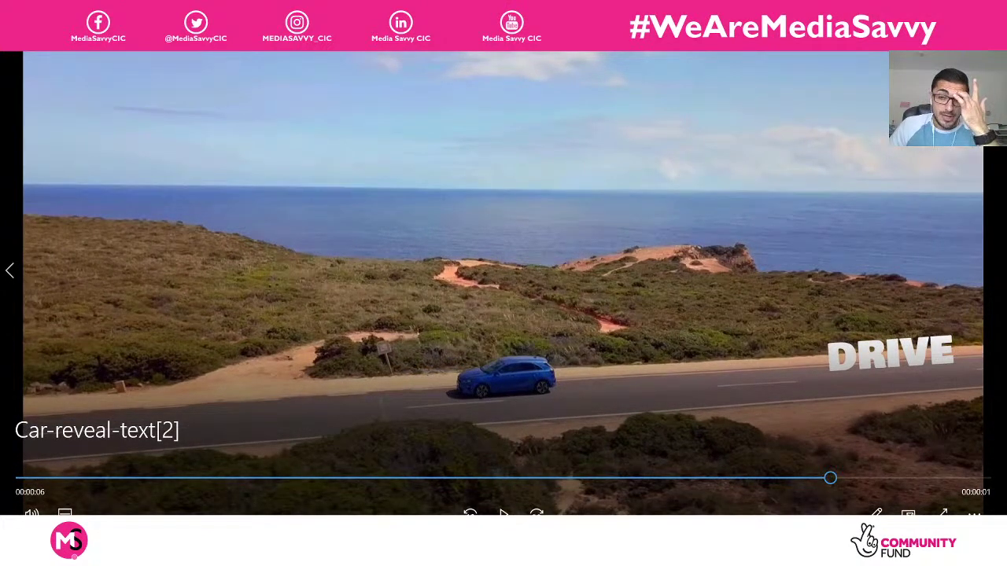
pyautogui.hotkey('alt', 'F4')
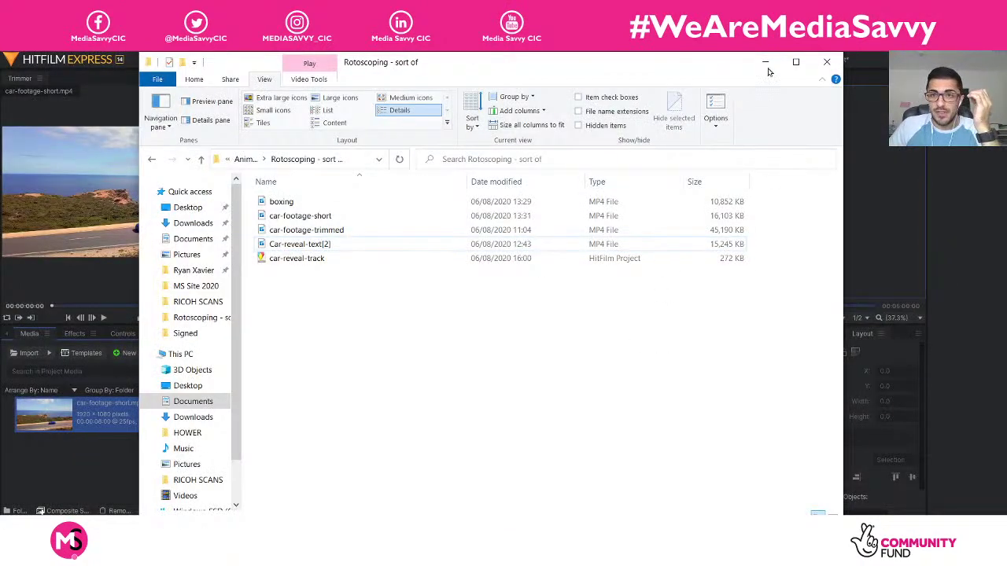
pyautogui.hotkey('alt', 'F4')
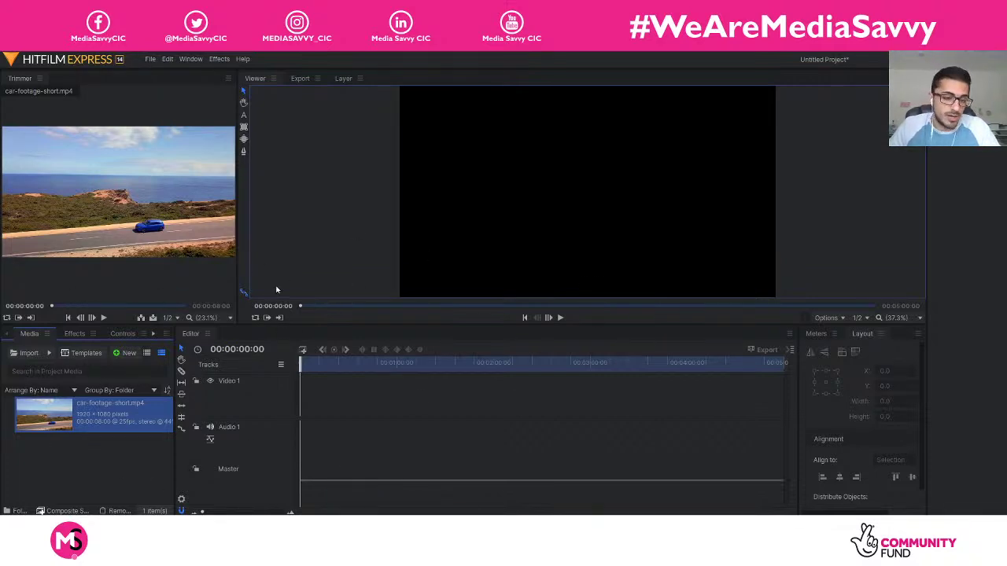
# - Deselect the imported clip and widen the media panel so the full clip details fit
pyautogui.click(79, 469)
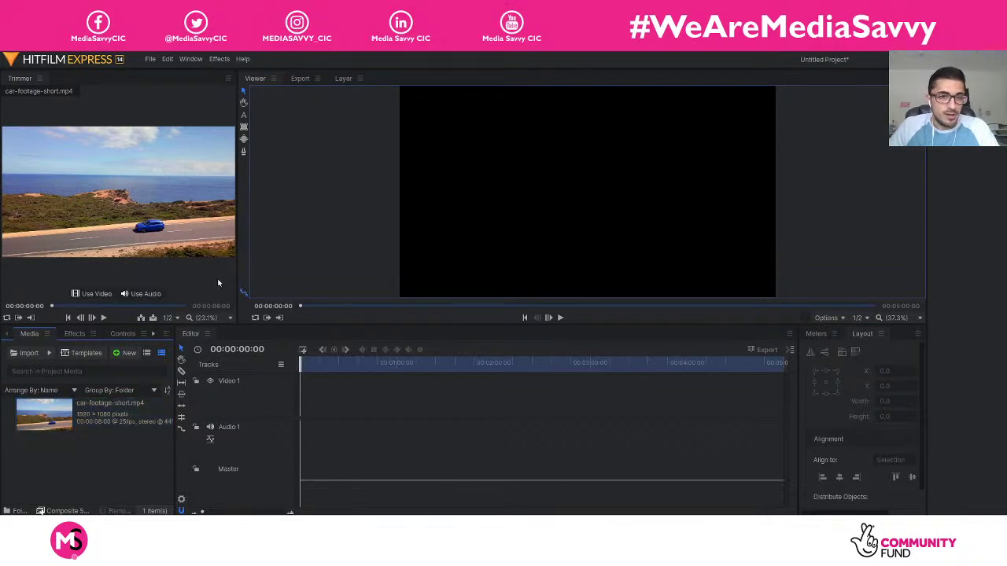
pyautogui.moveTo(176, 409); pyautogui.dragTo(235, 417)
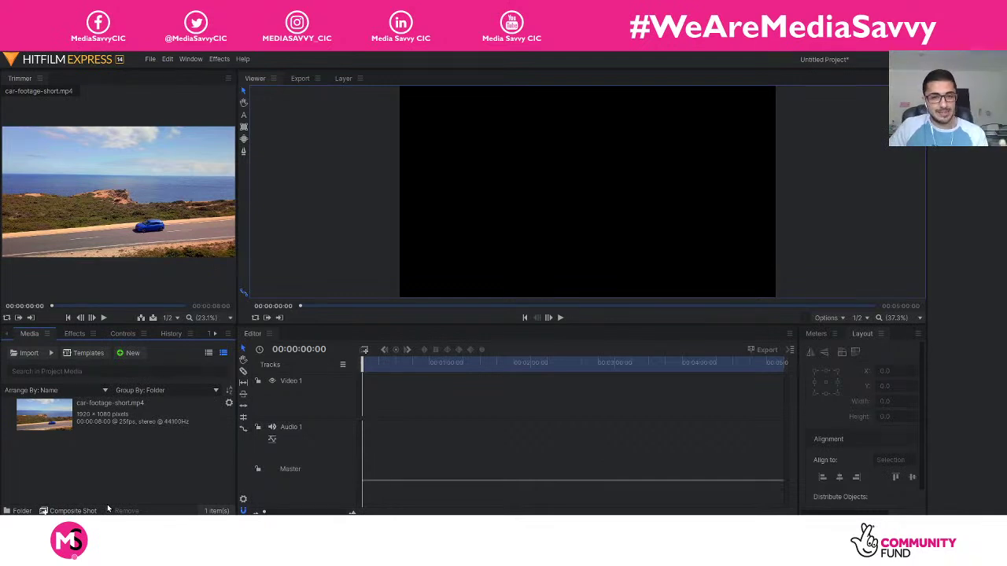
pyautogui.moveTo(89, 412); pyautogui.dragTo(363, 449)
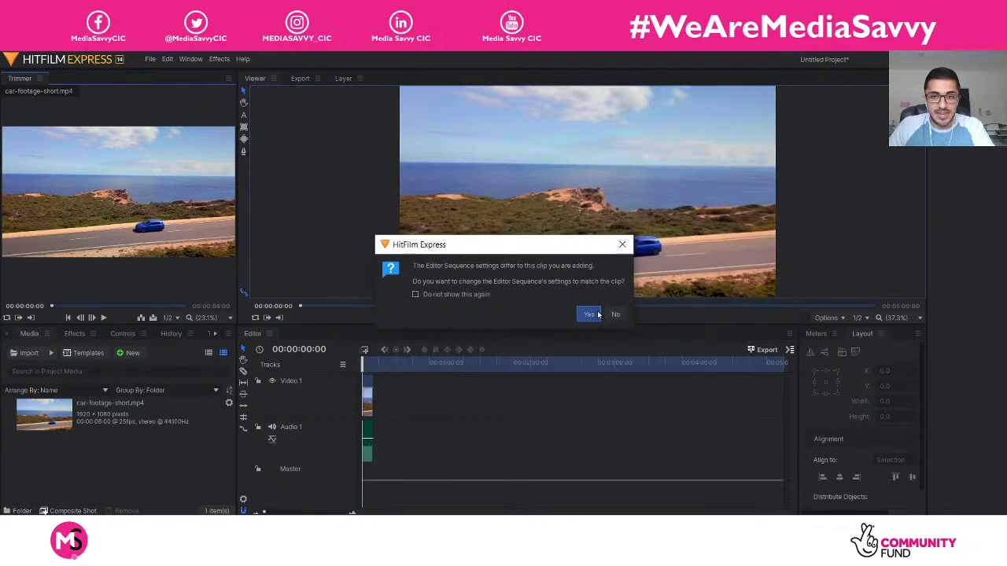
pyautogui.click(590, 315)
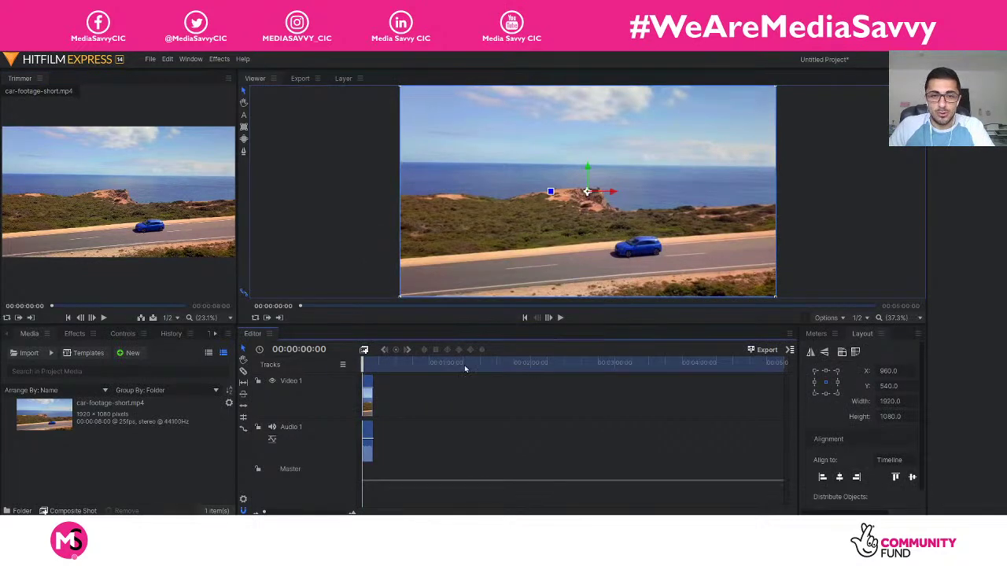
pyautogui.rightClick(368, 396)
pyautogui.click(395, 414)
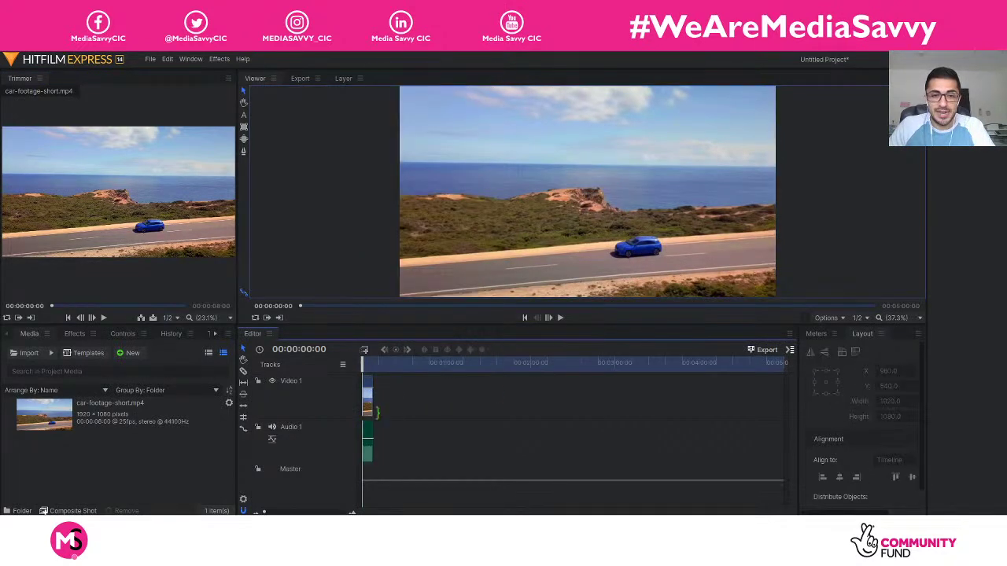
pyautogui.click(368, 394)
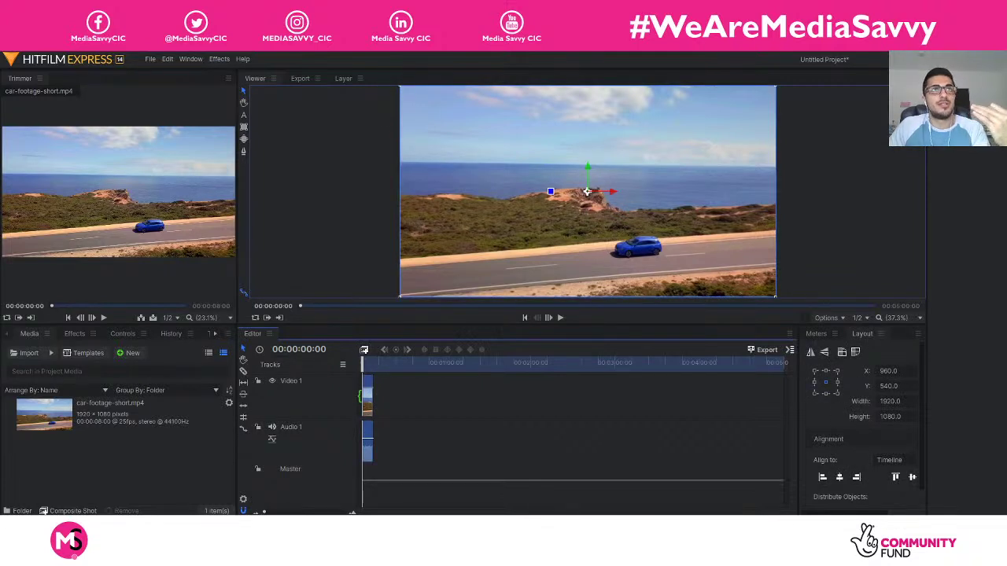
pyautogui.moveTo(403, 453); pyautogui.dragTo(363, 382)
pyautogui.press('Delete')
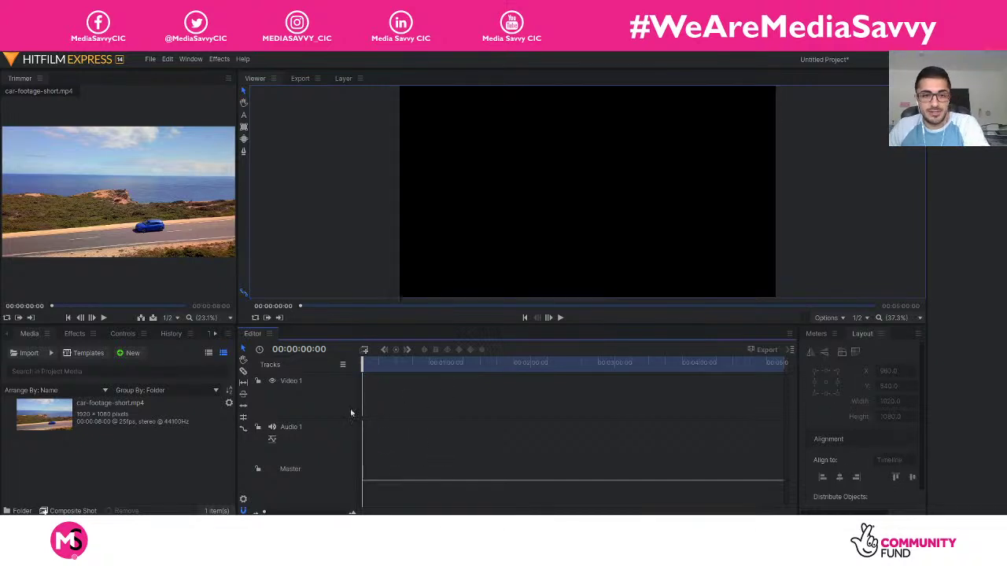
# - Make a composite shot named Car Mask from the imported car-footage-short clip
pyautogui.click(99, 419)
pyautogui.rightClick(121, 414)
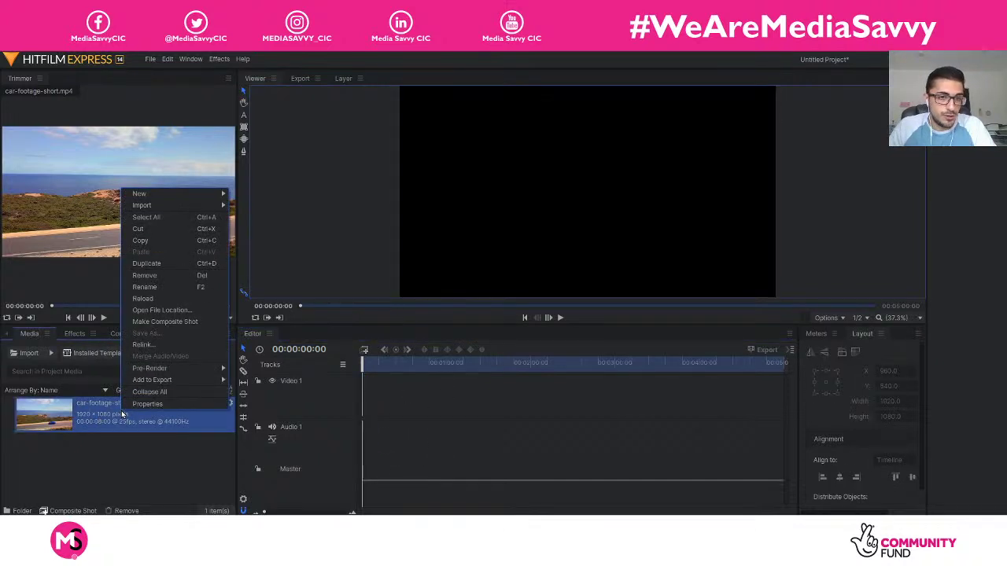
pyautogui.click(174, 322)
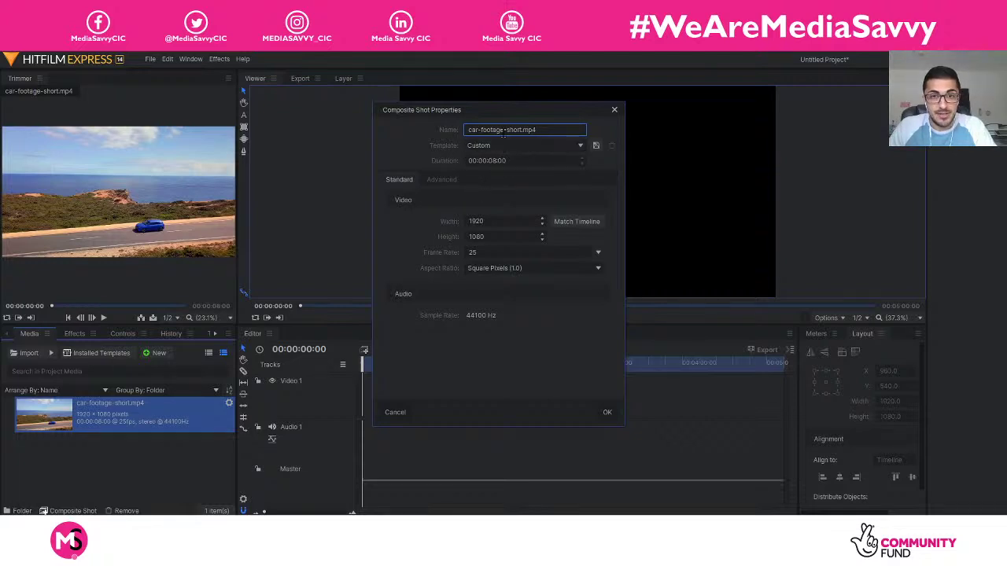
pyautogui.moveTo(546, 131); pyautogui.dragTo(433, 130)
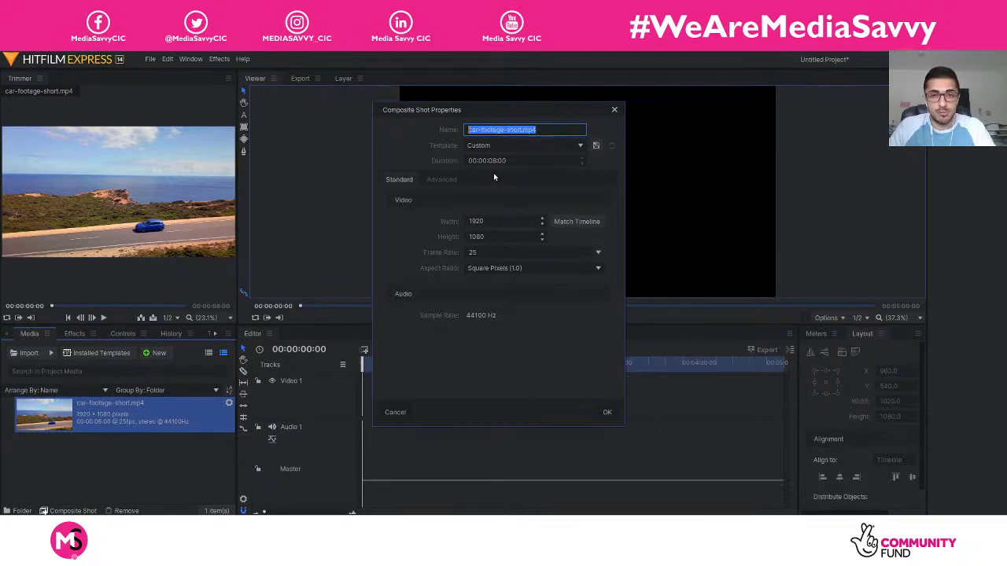
pyautogui.write('C')
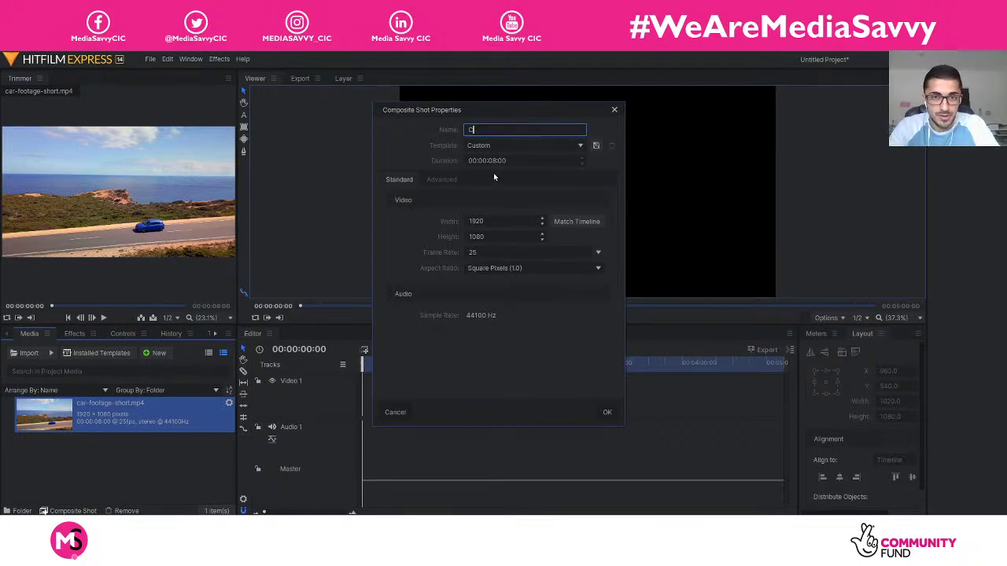
pyautogui.write('ar Mask')
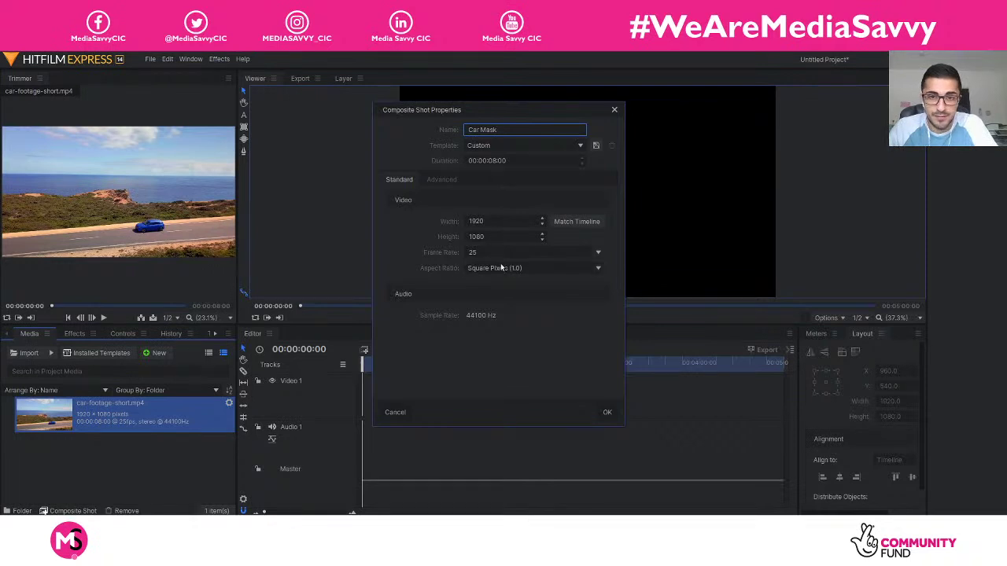
pyautogui.click(606, 414)
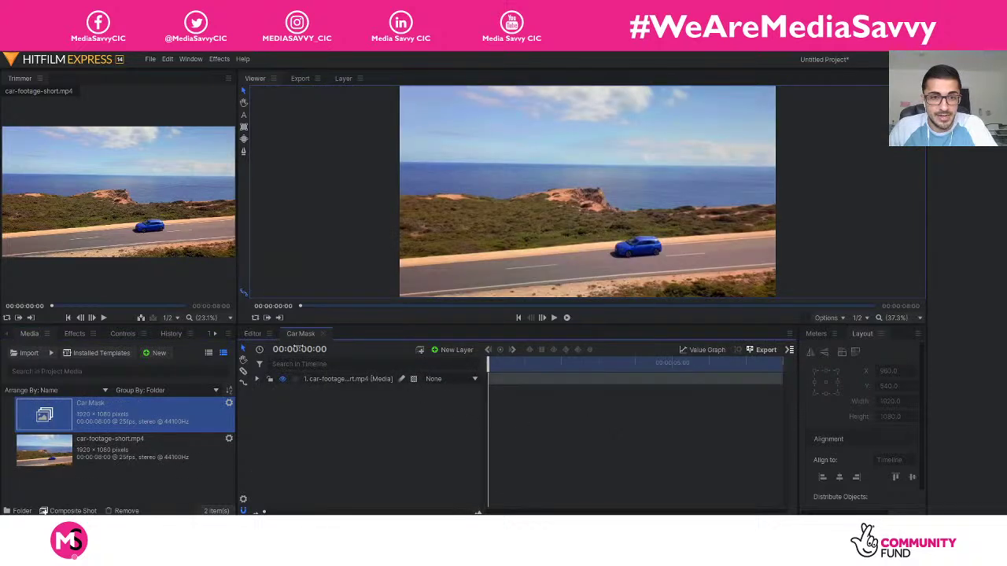
# - Compare the Editor timeline with the Car Mask composite shot and inspect the blue car up close at 80% magnification
pyautogui.click(254, 334)
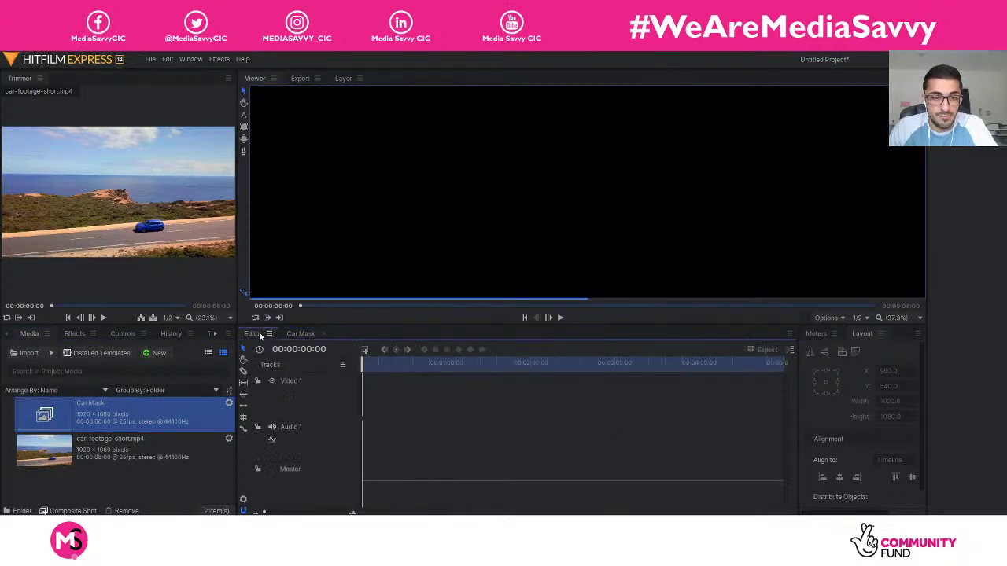
pyautogui.click(300, 335)
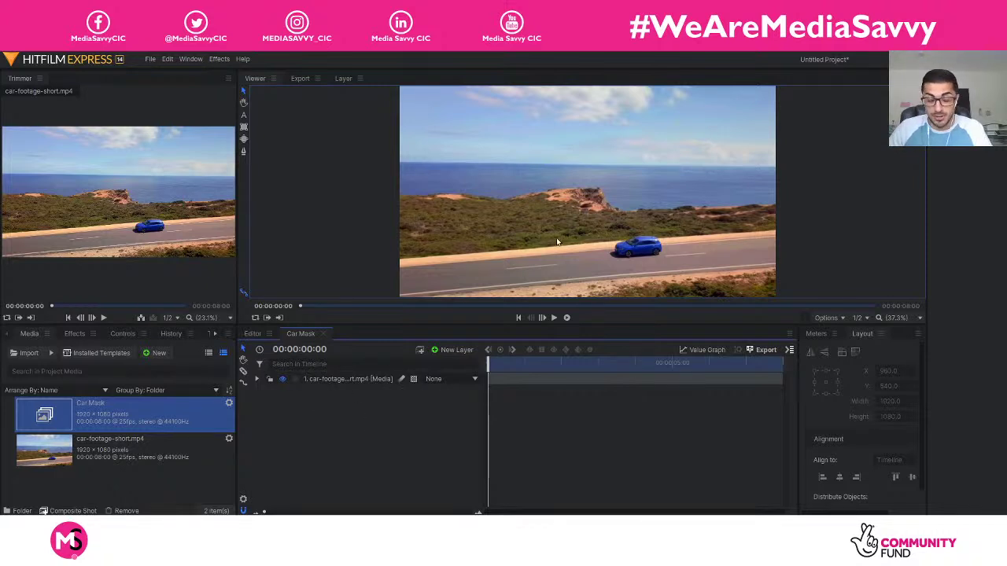
pyautogui.scroll(1, 488, 294)
pyautogui.scroll(-2, 488, 293)
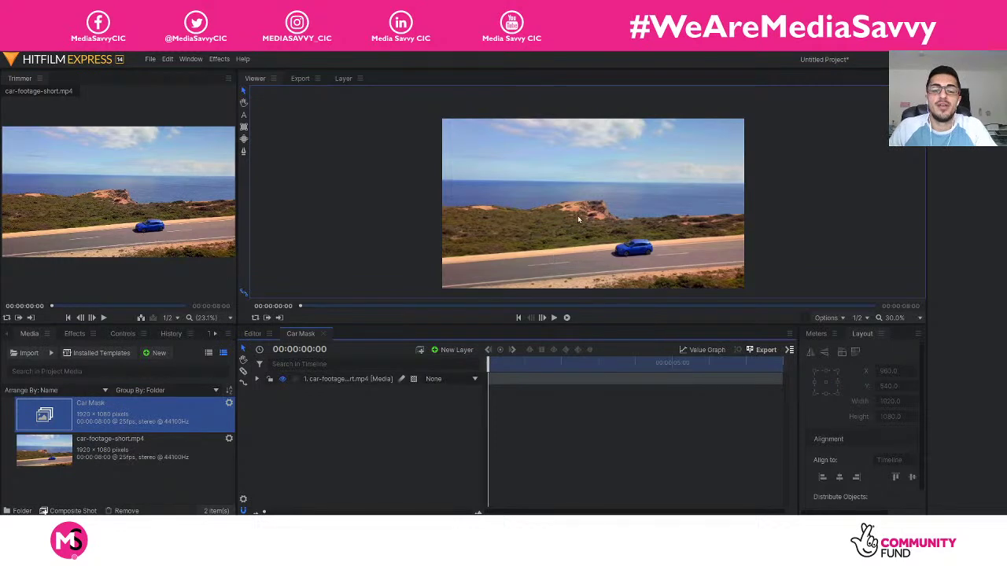
pyautogui.scroll(1, 631, 257)
pyautogui.scroll(5, 634, 258)
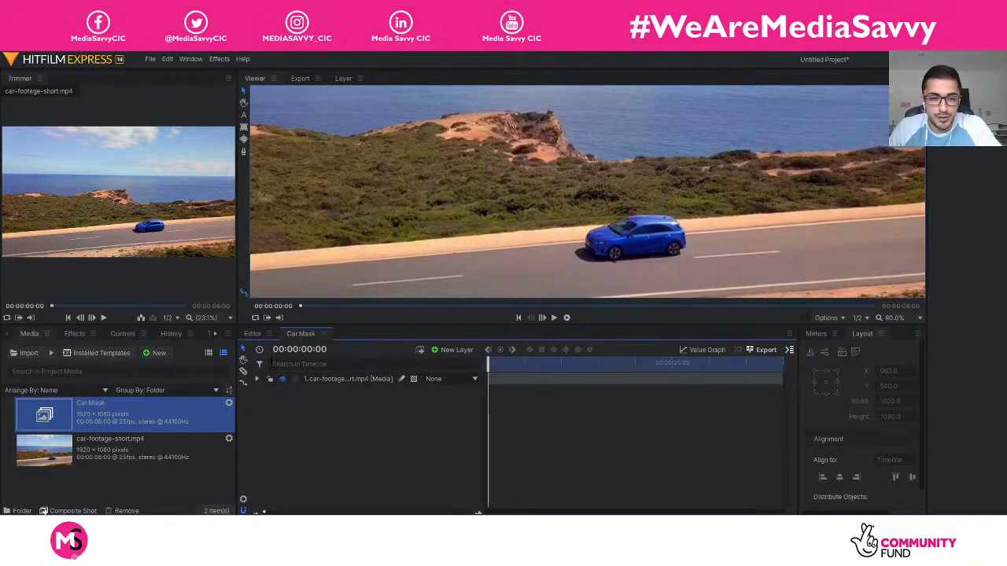
pyautogui.scroll(-2, 496, 254)
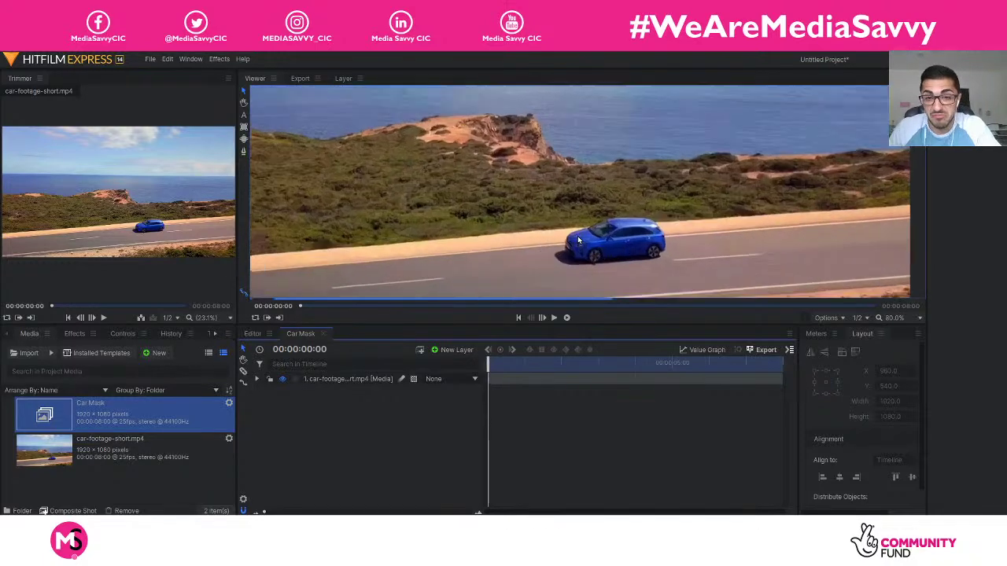
# - Set the car footage layer's audio level to -50 dB and briefly play the composite shot
pyautogui.moveTo(489, 364); pyautogui.dragTo(500, 366)
pyautogui.click(369, 379)
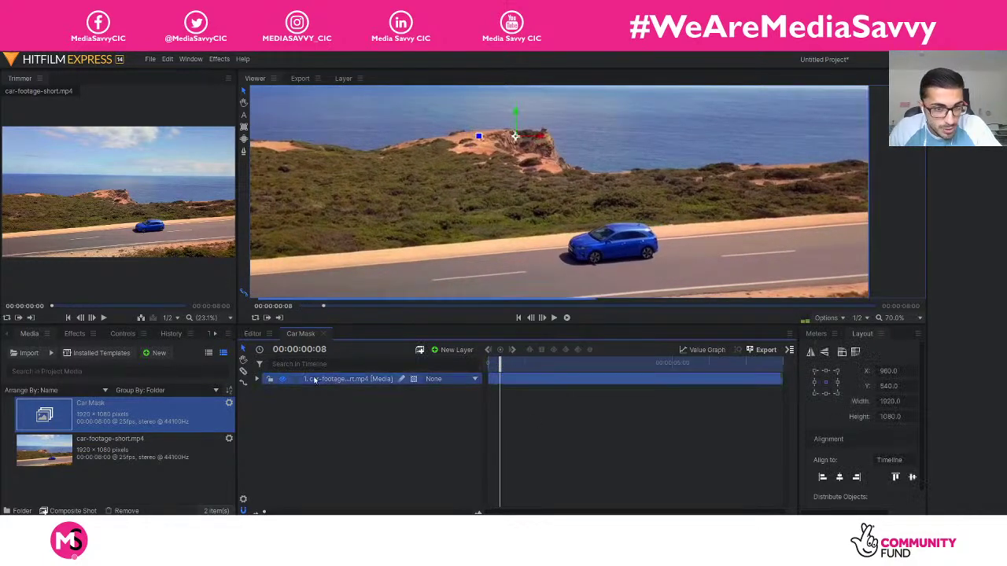
pyautogui.click(256, 379)
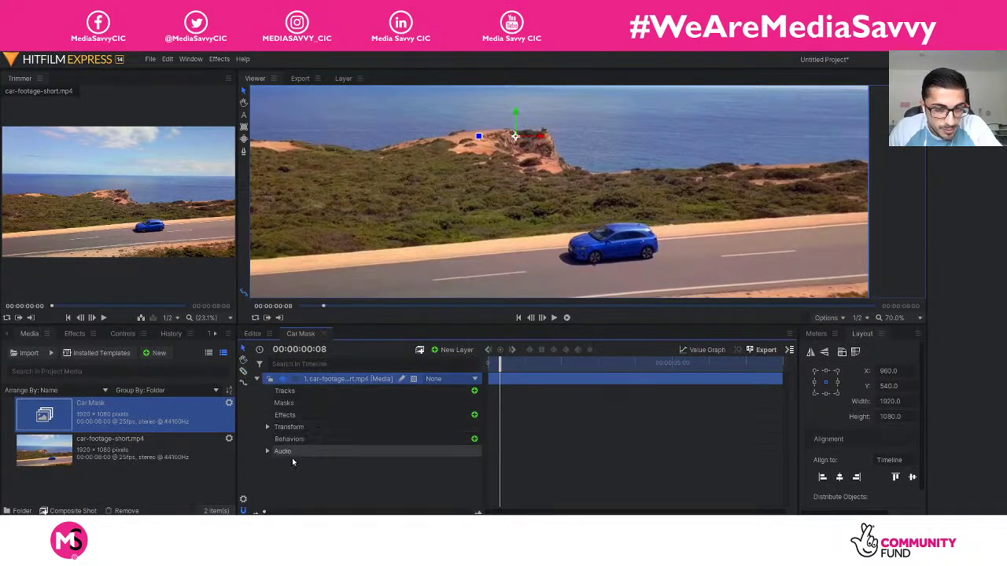
pyautogui.click(267, 450)
pyautogui.click(469, 463)
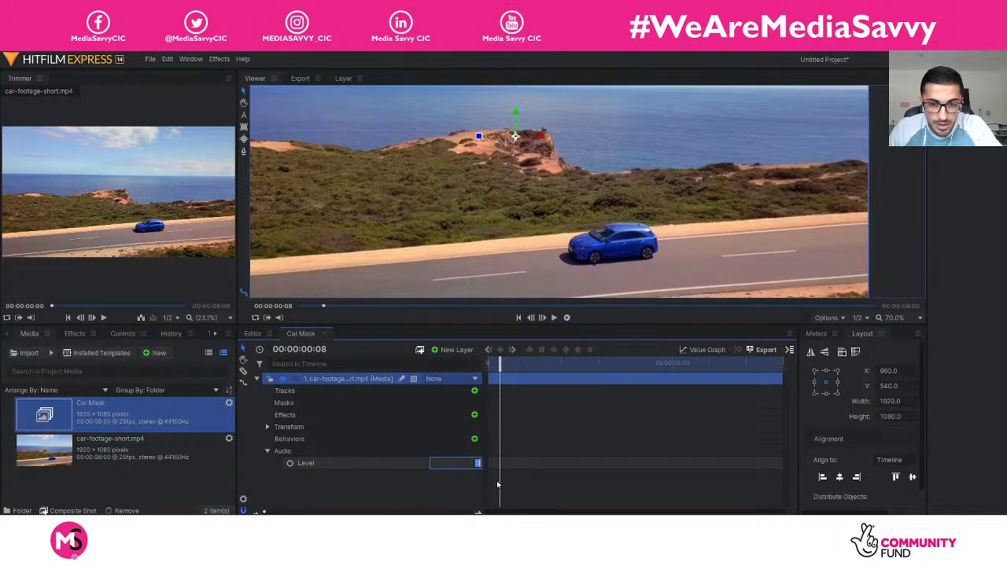
pyautogui.press('BackSpace')
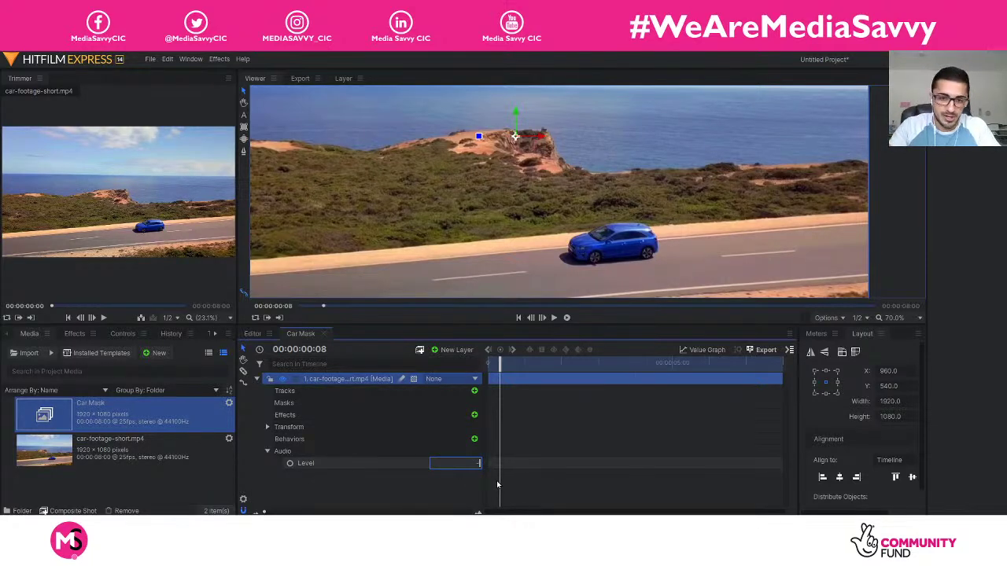
pyautogui.write('-50')
pyautogui.press('Return')
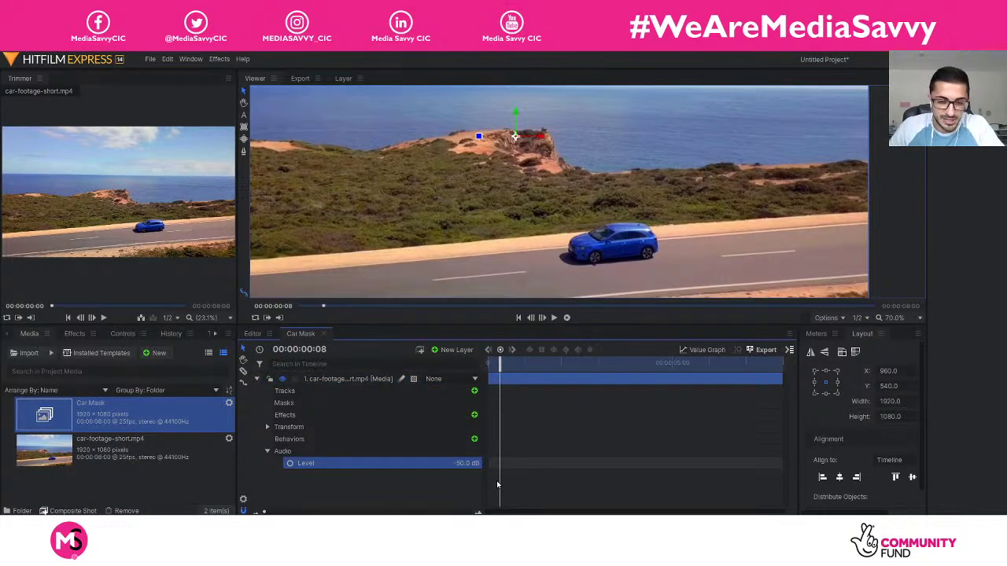
pyautogui.click(268, 451)
pyautogui.press('space')
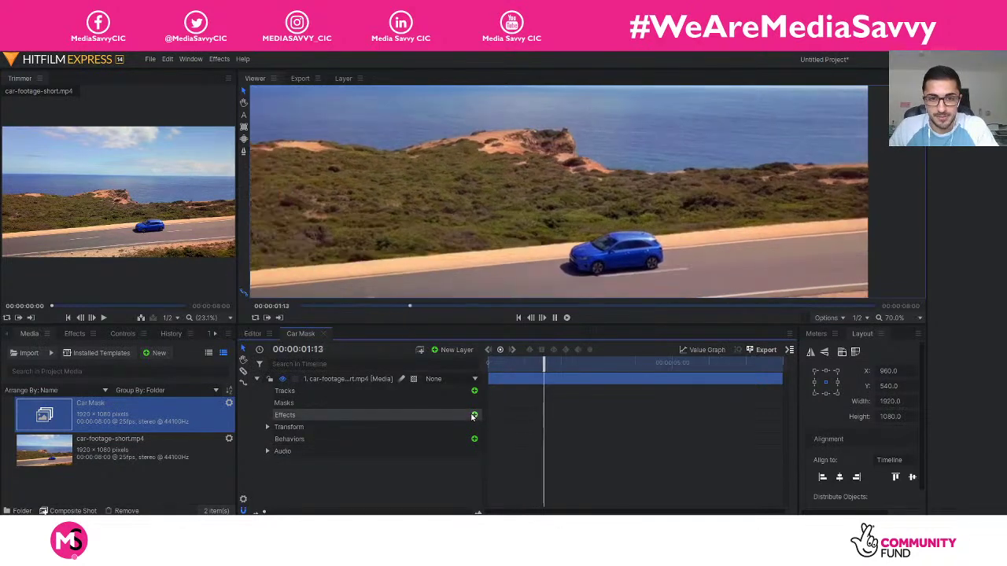
pyautogui.press('space')
# - Set the viewer's paused quality to Quick and its paused resolution to Full
pyautogui.click(857, 320)
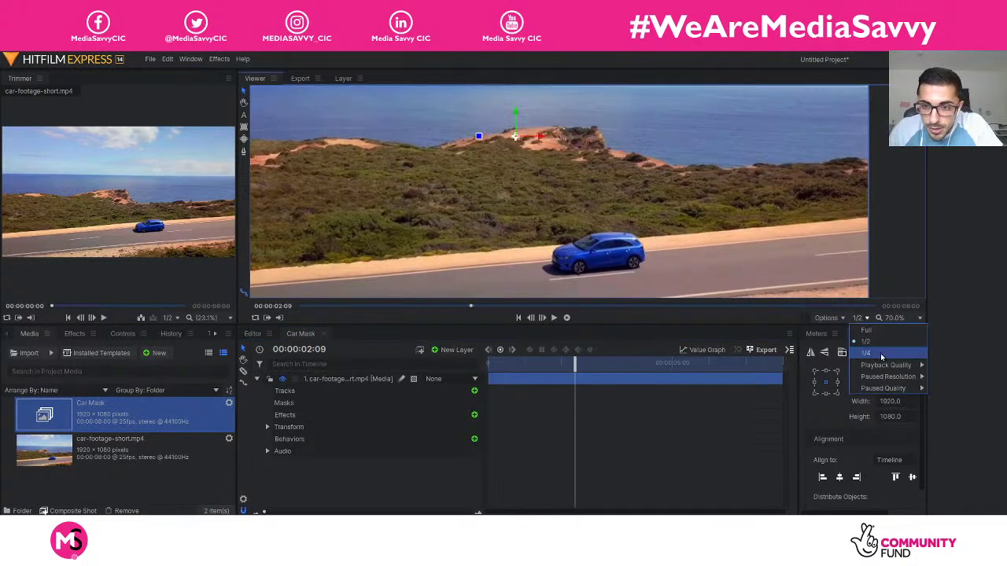
pyautogui.moveTo(901, 390)
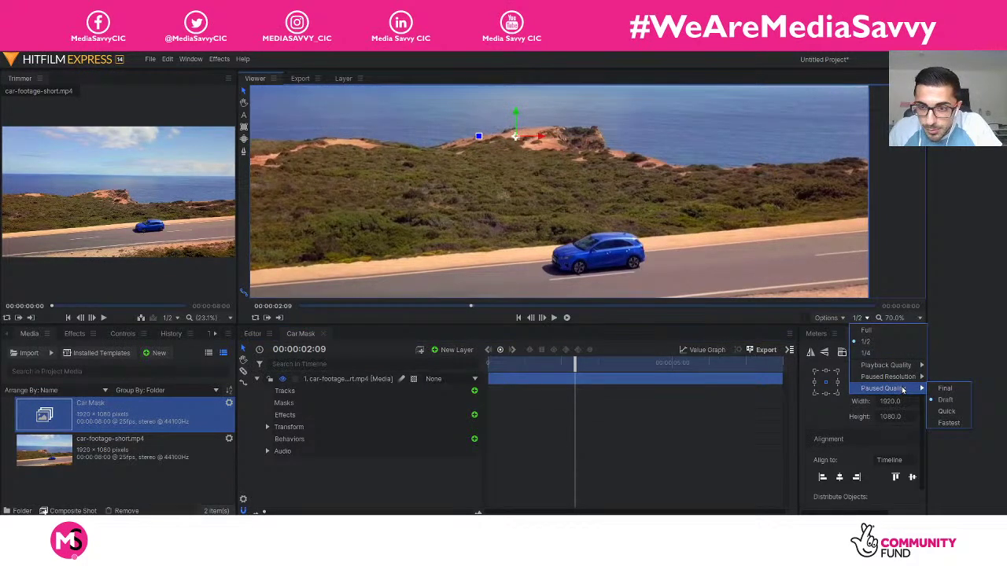
pyautogui.click(942, 410)
pyautogui.click(862, 319)
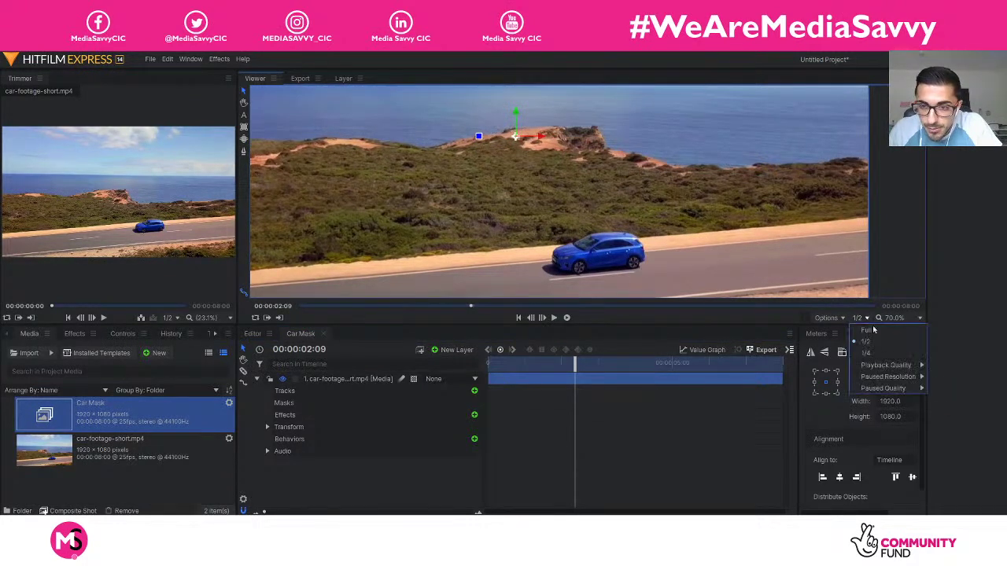
pyautogui.moveTo(904, 377)
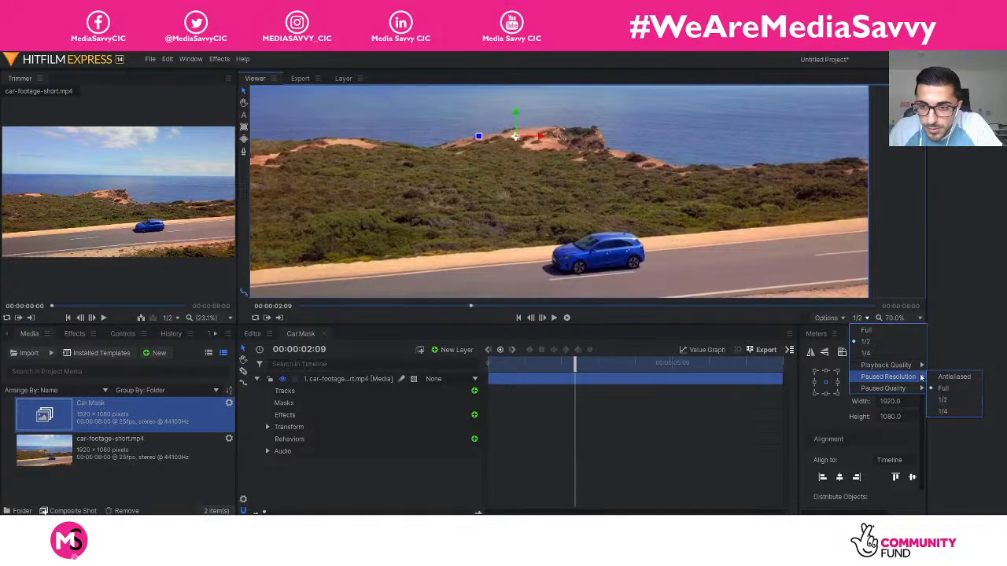
pyautogui.click(944, 391)
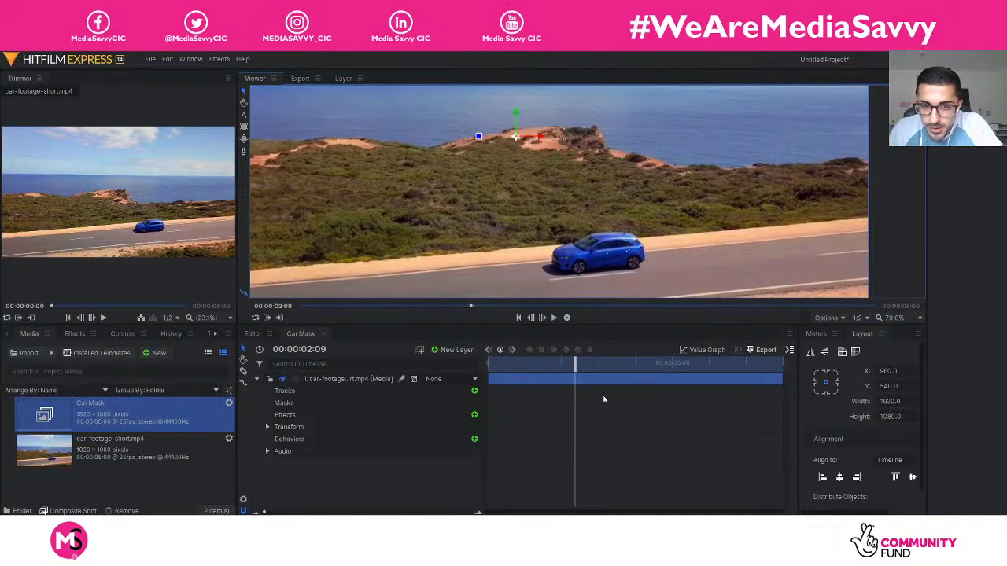
# - Play the car footage to check playback smoothness, returning the playhead to the beginning of the clip
pyautogui.press('space')
pyautogui.moveTo(618, 363); pyautogui.dragTo(472, 360)
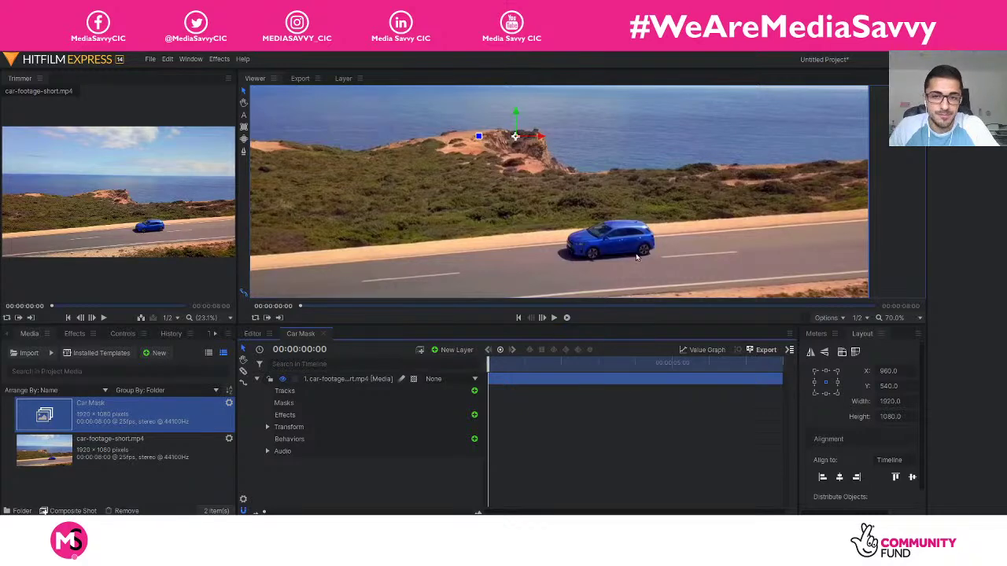
pyautogui.press('space')
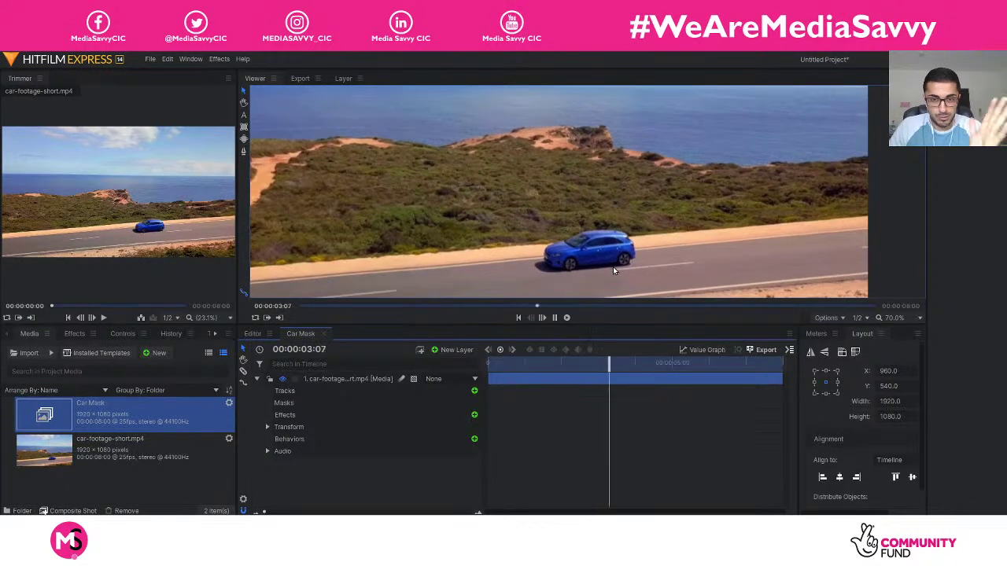
pyautogui.press('space')
pyautogui.moveTo(635, 366); pyautogui.dragTo(489, 368)
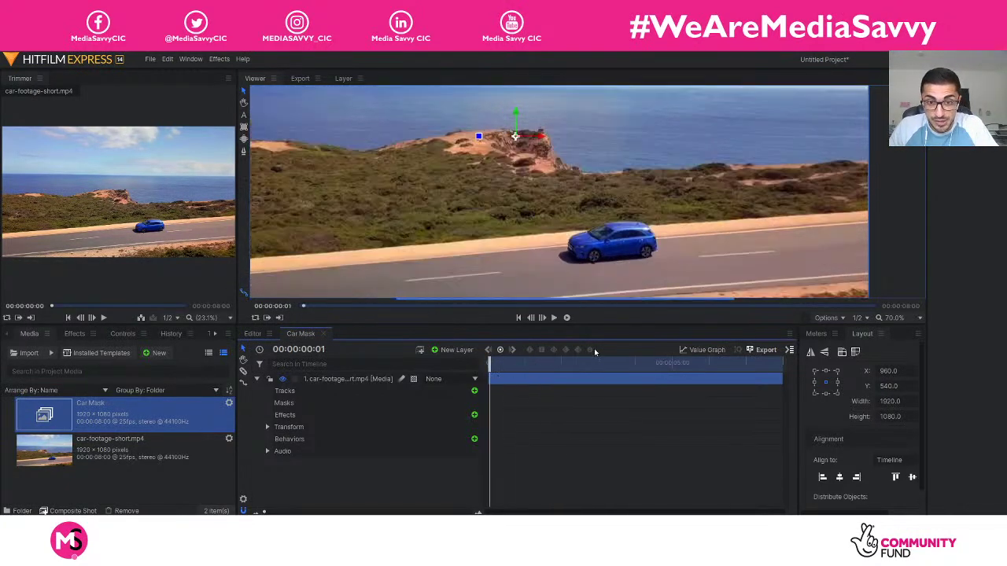
# - Render a RAM preview of the whole Car Mask shot, play it through, and return to 00:00:00:00
pyautogui.click(567, 318)
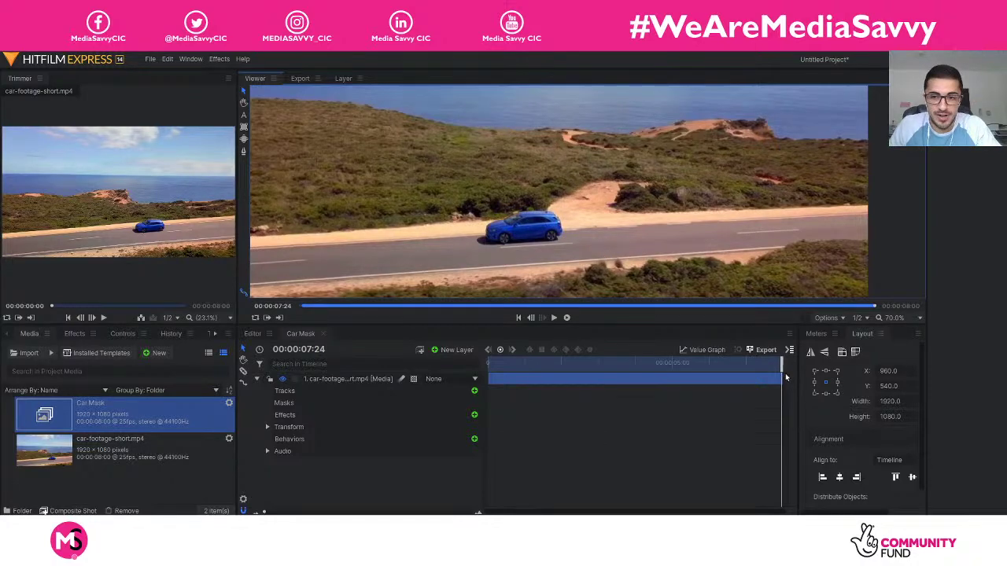
pyautogui.moveTo(777, 364); pyautogui.dragTo(489, 364)
pyautogui.press('space')
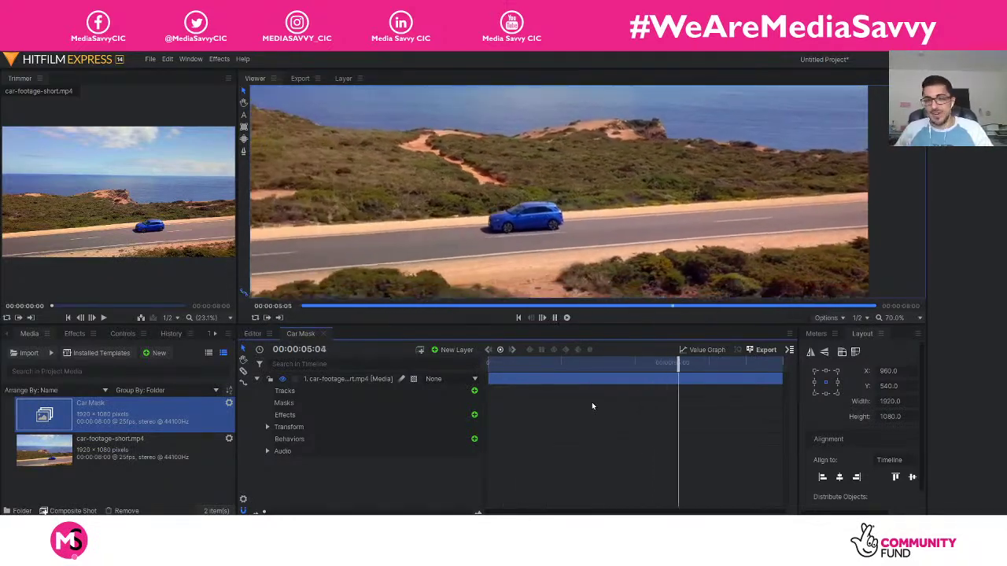
pyautogui.click(555, 317)
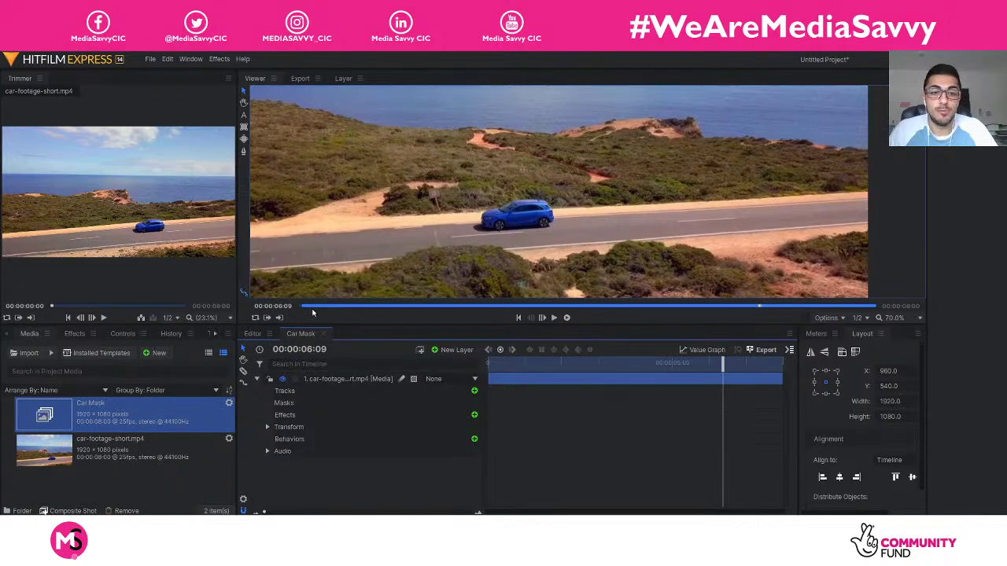
pyautogui.moveTo(717, 364)
pyautogui.mouseDown()
pyautogui.moveTo(534, 364)
pyautogui.moveTo(696, 364)
pyautogui.moveTo(711, 383)
pyautogui.mouseUp()
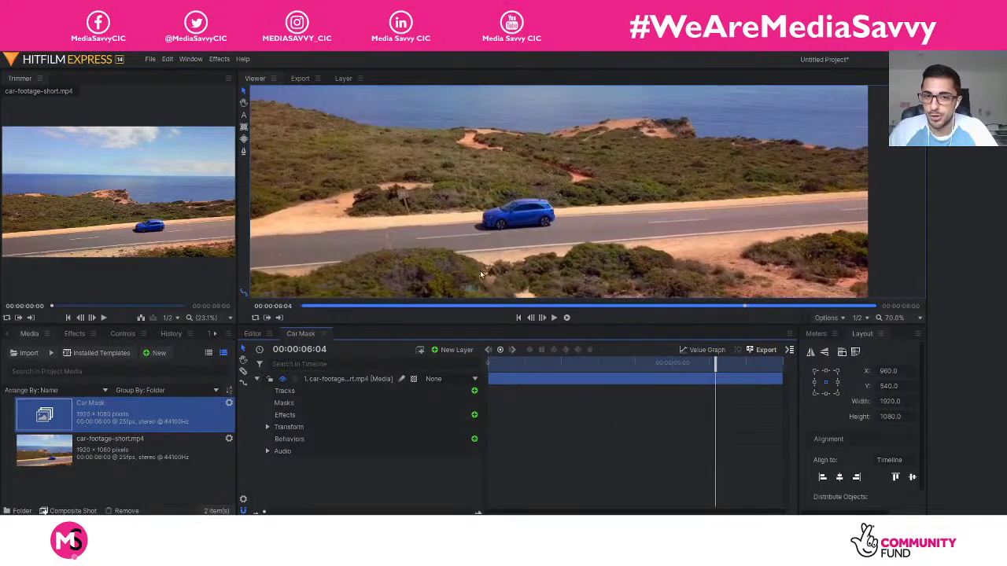
pyautogui.moveTo(706, 370); pyautogui.dragTo(477, 376)
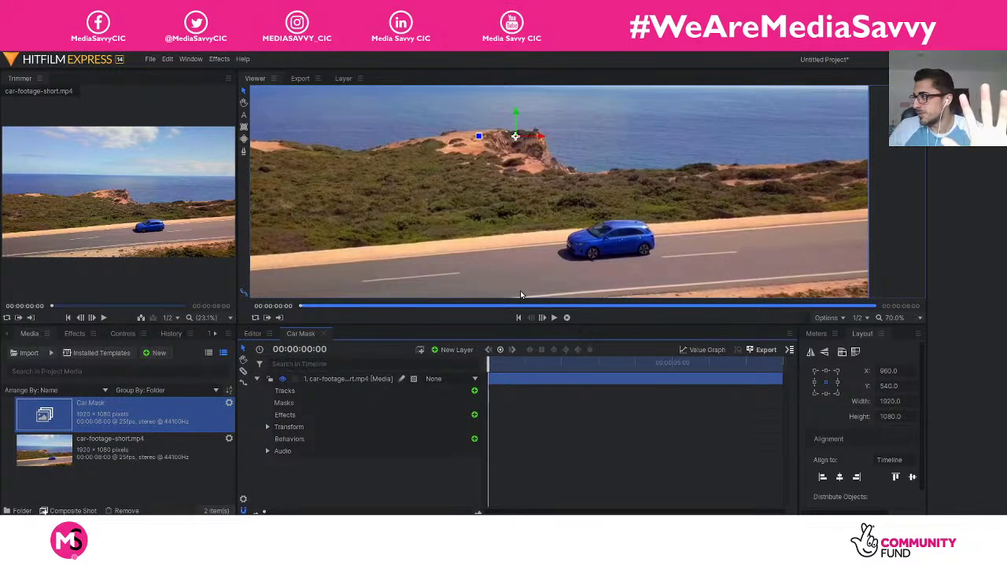
# - Collapse and deselect the car footage layer, and scale the viewer to fit the whole frame
pyautogui.click(257, 378)
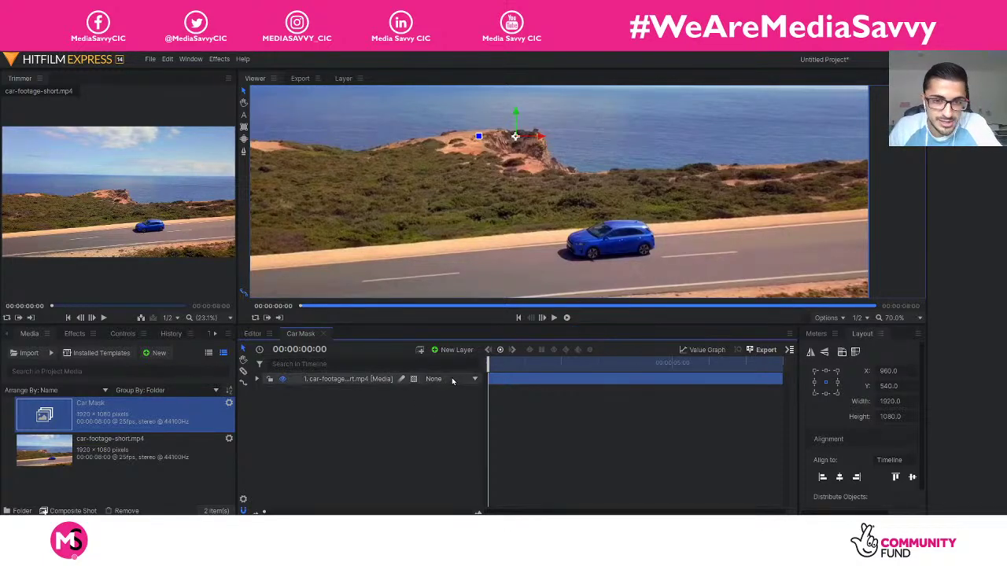
pyautogui.click(358, 424)
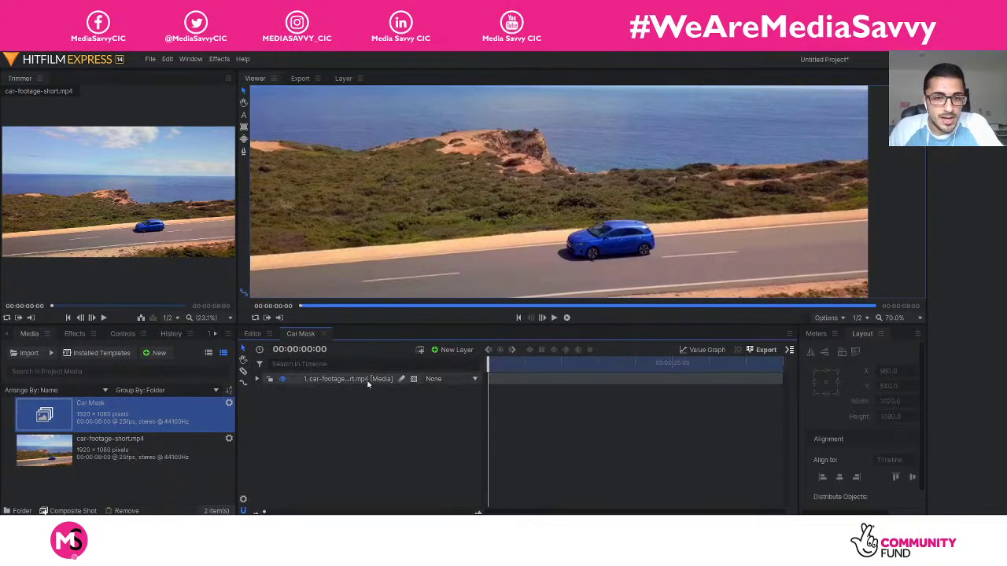
pyautogui.moveTo(513, 369); pyautogui.dragTo(580, 368)
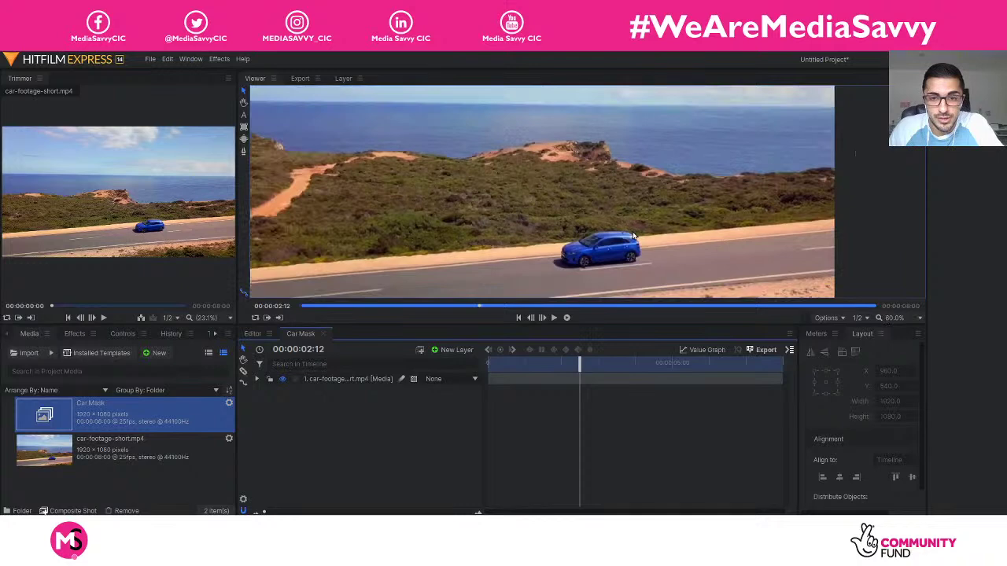
pyautogui.scroll(-2, 633, 236)
pyautogui.click(894, 318)
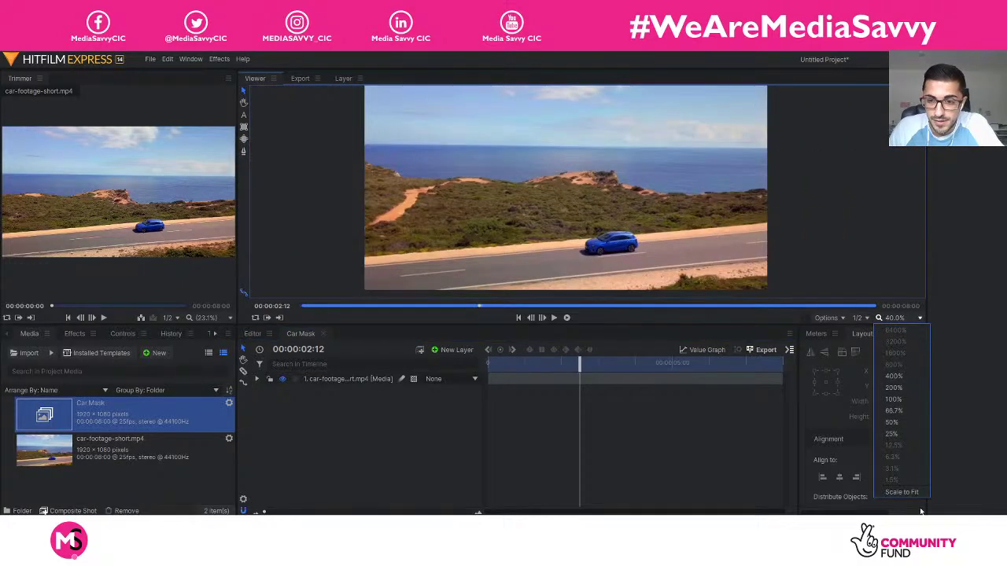
pyautogui.click(898, 490)
# - Play the clip briefly and park the playhead at 00:00:01:00
pyautogui.press('space')
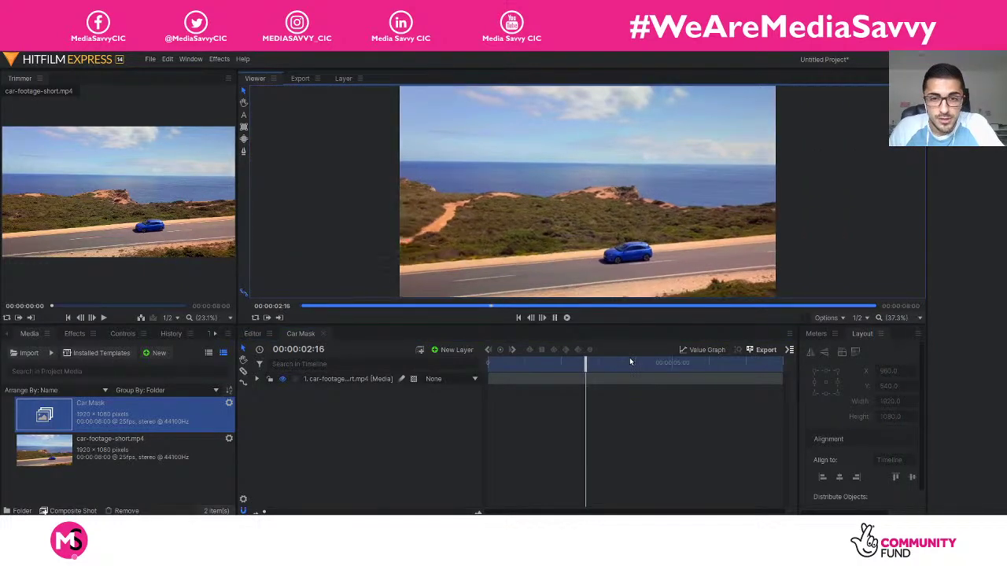
pyautogui.press('space')
pyautogui.click(631, 363)
pyautogui.moveTo(624, 368); pyautogui.dragTo(527, 368)
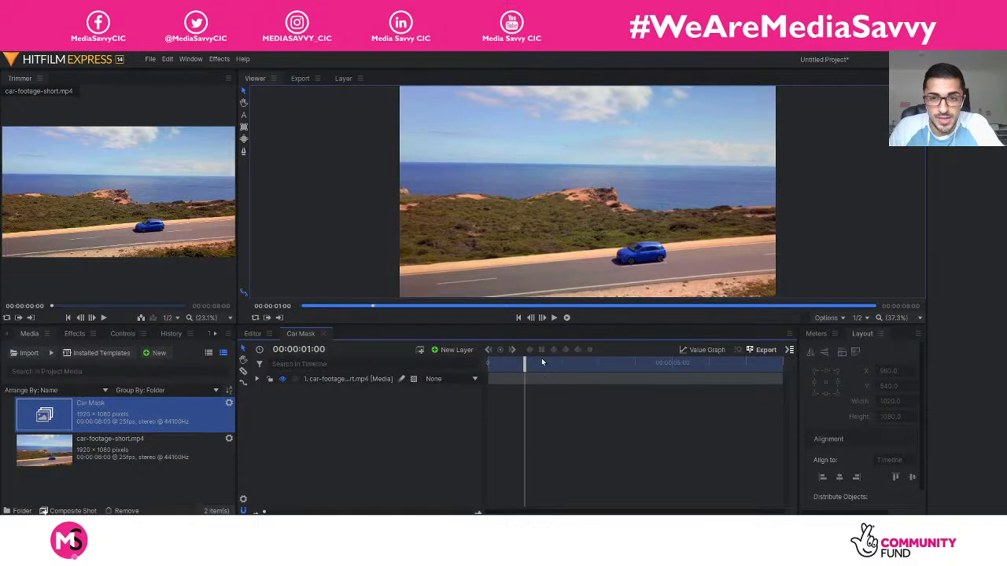
# - Add a text layer reading DRIVE over the front of the blue car at 00:00:01:00
pyautogui.scroll(2, 650, 264)
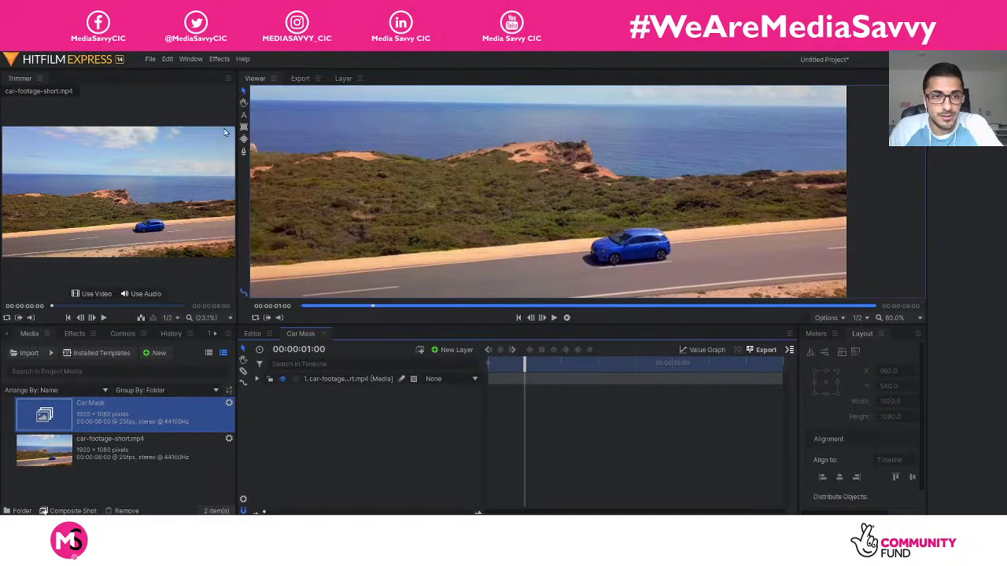
pyautogui.scroll(1, 583, 258)
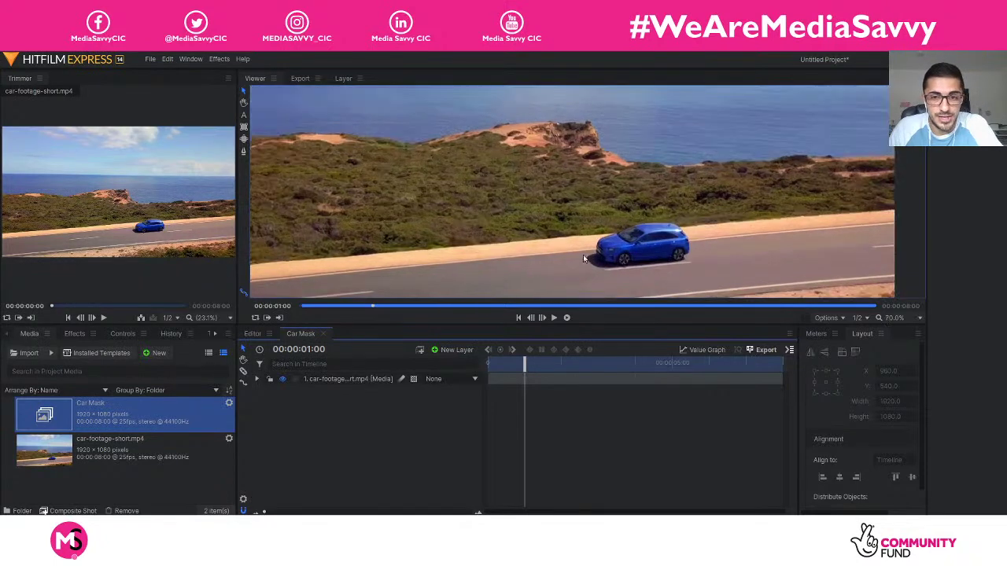
pyautogui.click(243, 116)
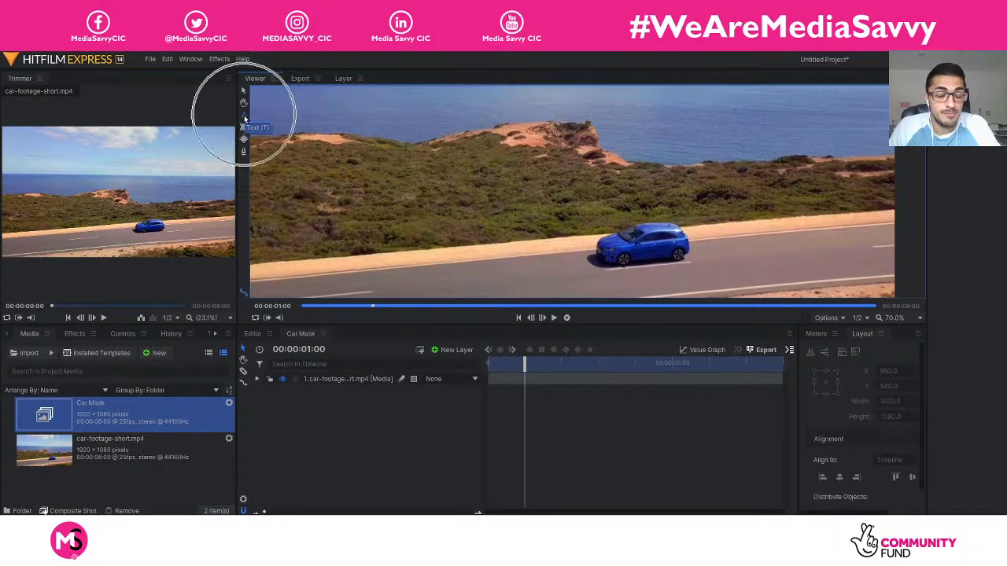
pyautogui.click(601, 236)
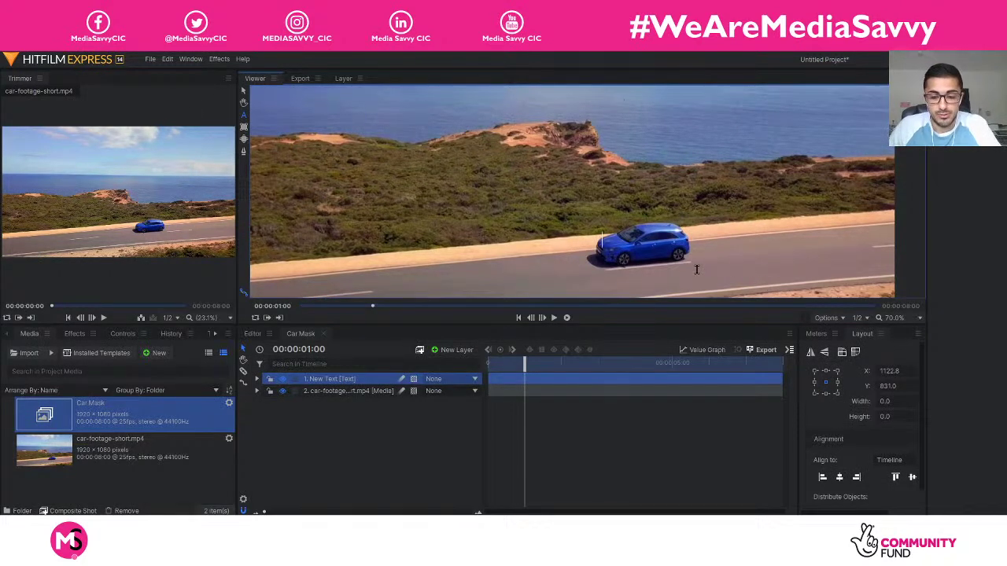
pyautogui.write('Wi')
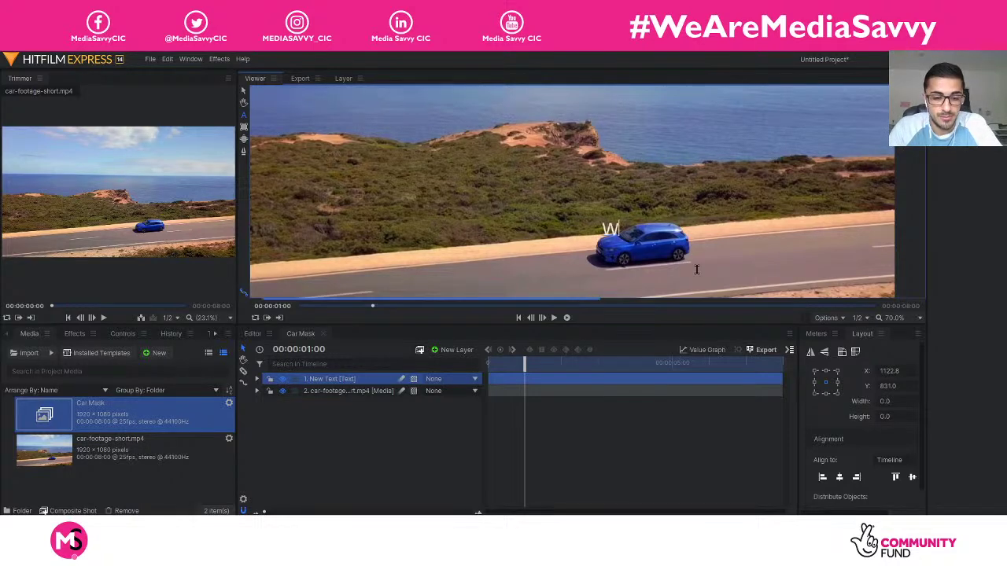
pyautogui.press('BackSpace')
pyautogui.press('BackSpace')
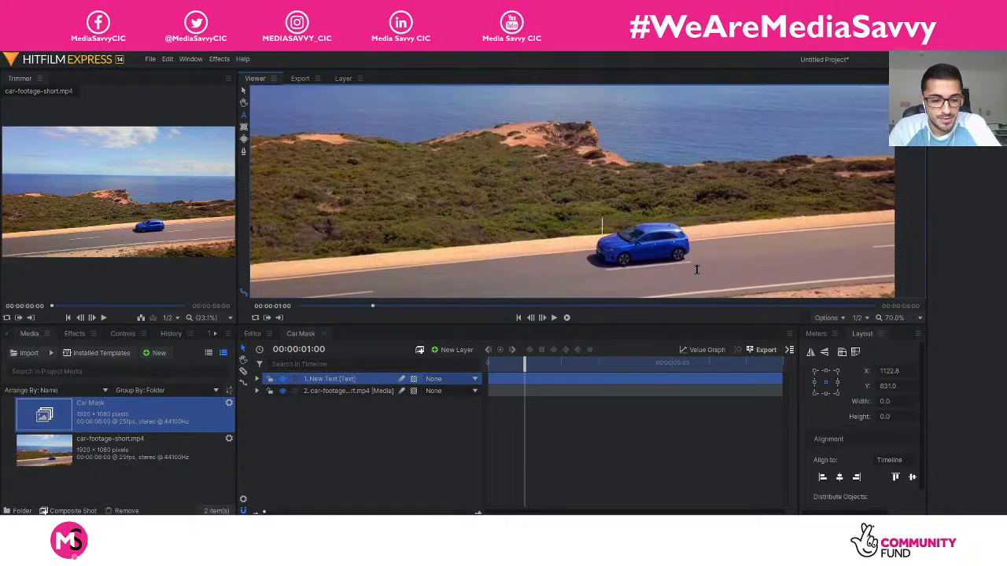
pyautogui.write('DRIVE')
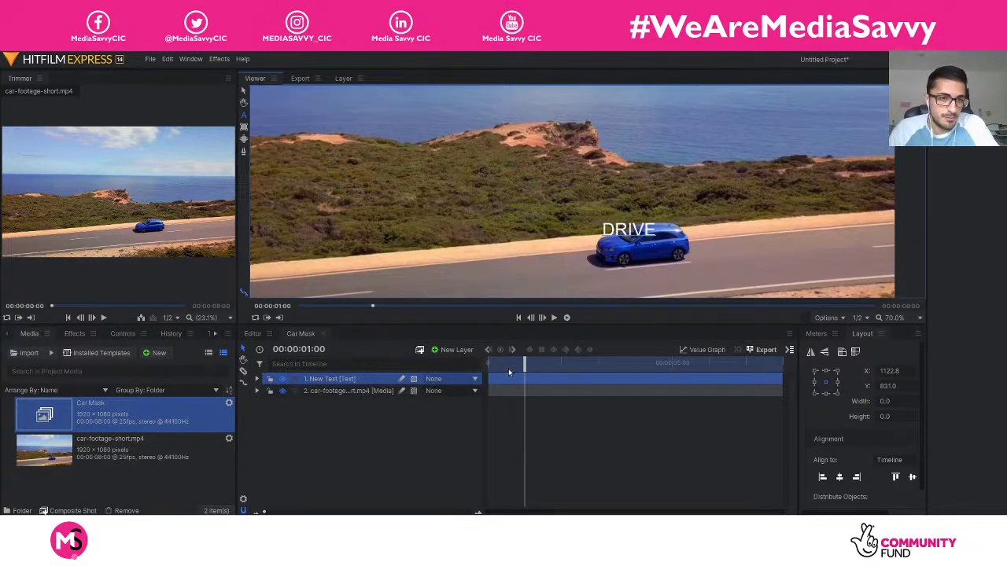
# - Select the whole word DRIVE and set its font to Copperplate Gothic Bold
pyautogui.moveTo(657, 229); pyautogui.dragTo(602, 228)
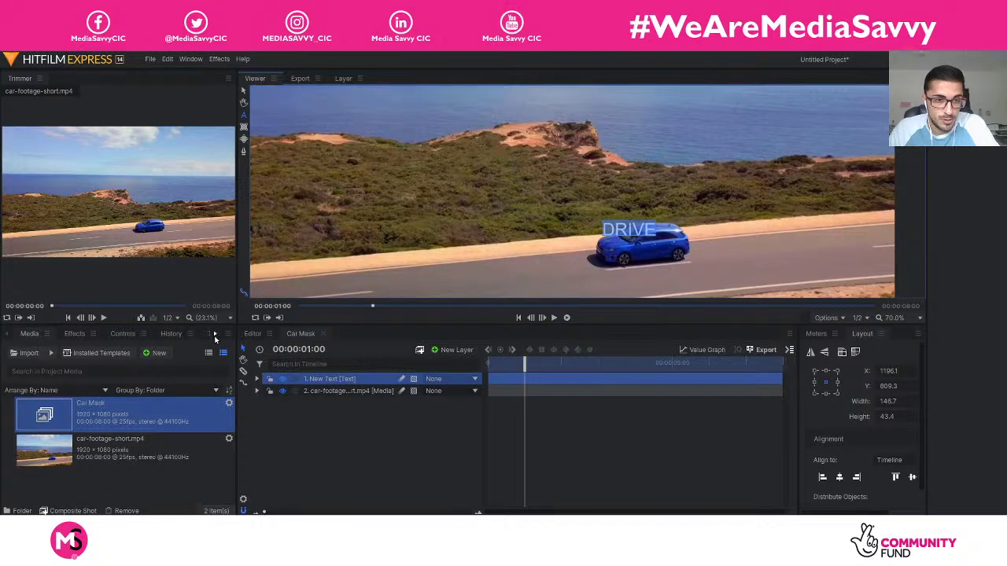
pyautogui.click(214, 337)
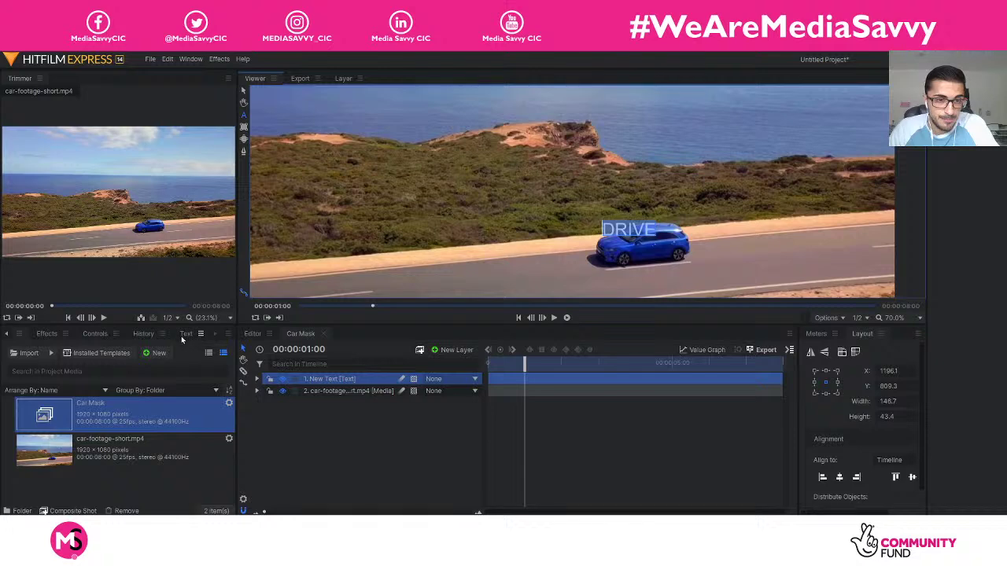
pyautogui.click(181, 334)
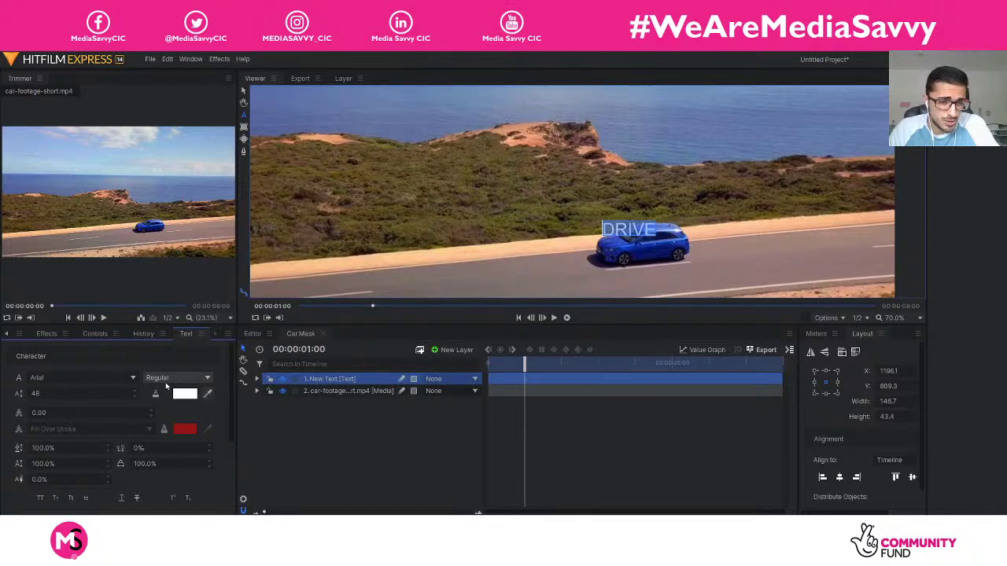
pyautogui.click(120, 380)
pyautogui.scroll(-1, 119, 381)
pyautogui.click(96, 344)
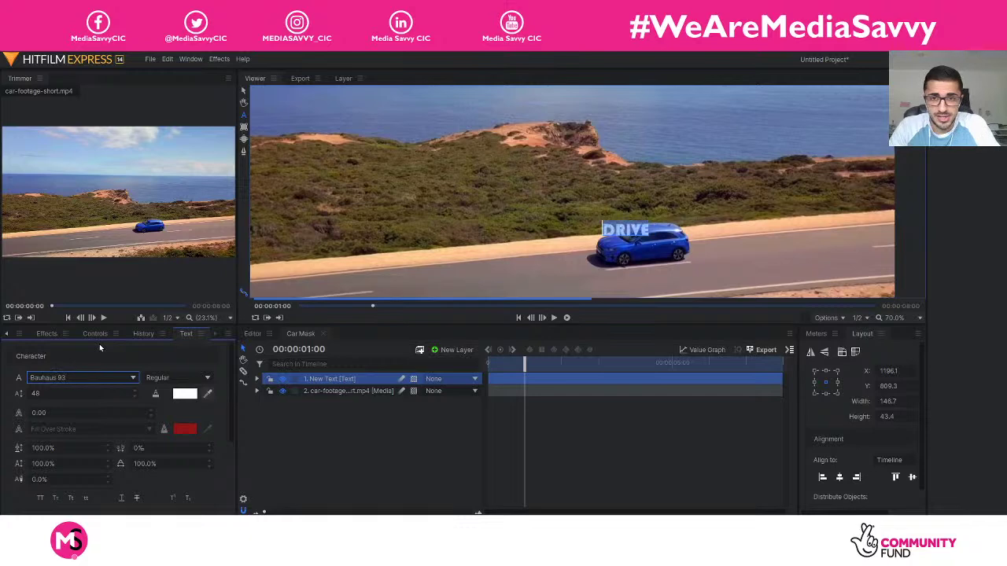
pyautogui.press('Down')
pyautogui.press('Down')
pyautogui.press('Down')
pyautogui.press('Down')
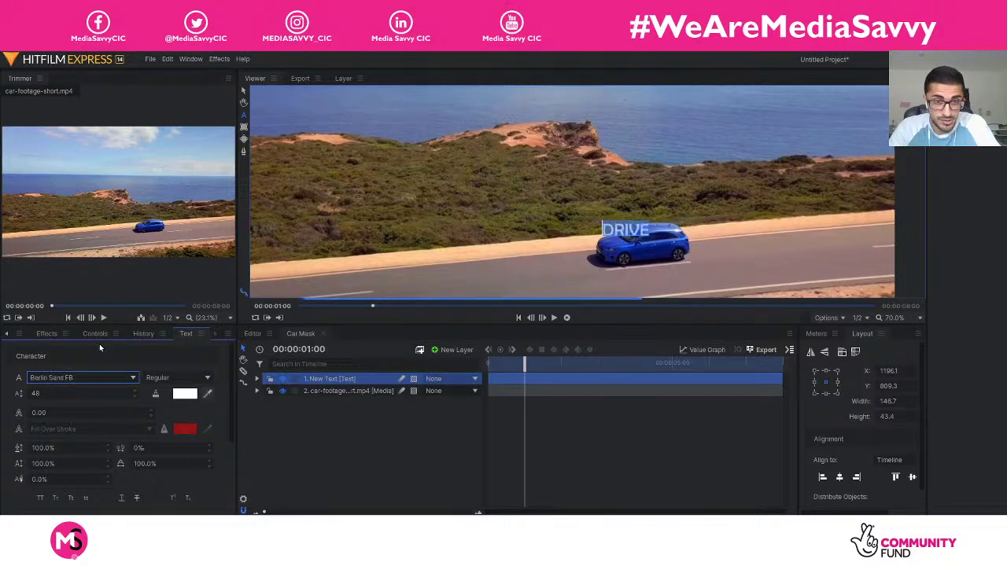
pyautogui.press('Down')
pyautogui.press('Down')
pyautogui.press('Down')
pyautogui.press('Down')
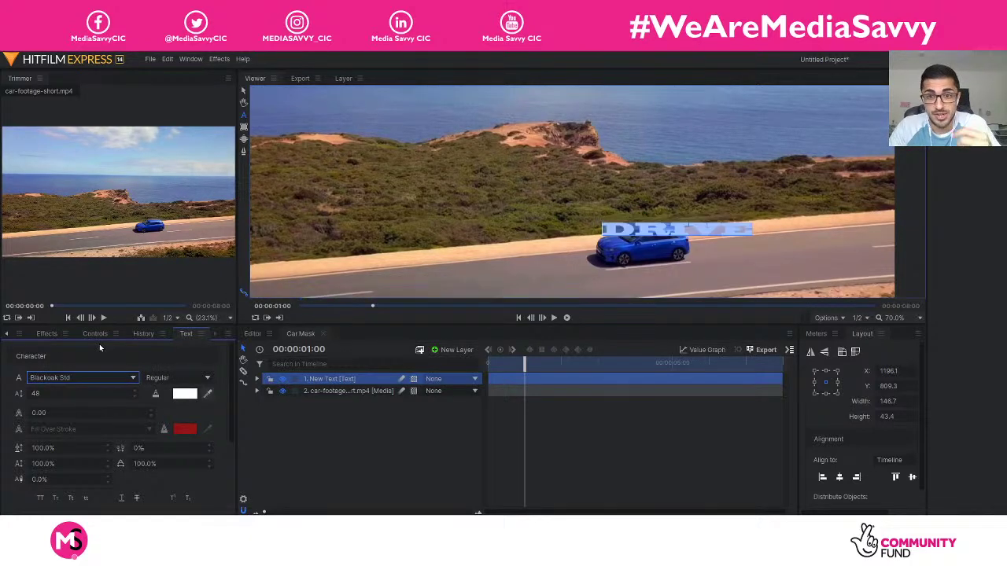
pyautogui.press('Down')
pyautogui.press('Down')
pyautogui.press('Down')
pyautogui.press('Down')
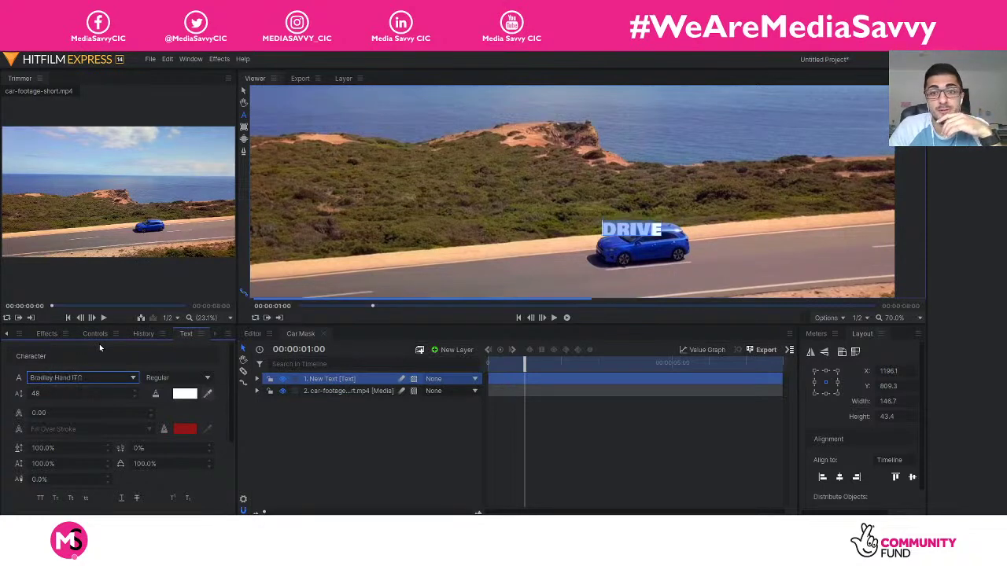
pyautogui.press('Down')
pyautogui.press('Down')
pyautogui.press('Down')
pyautogui.press('Down')
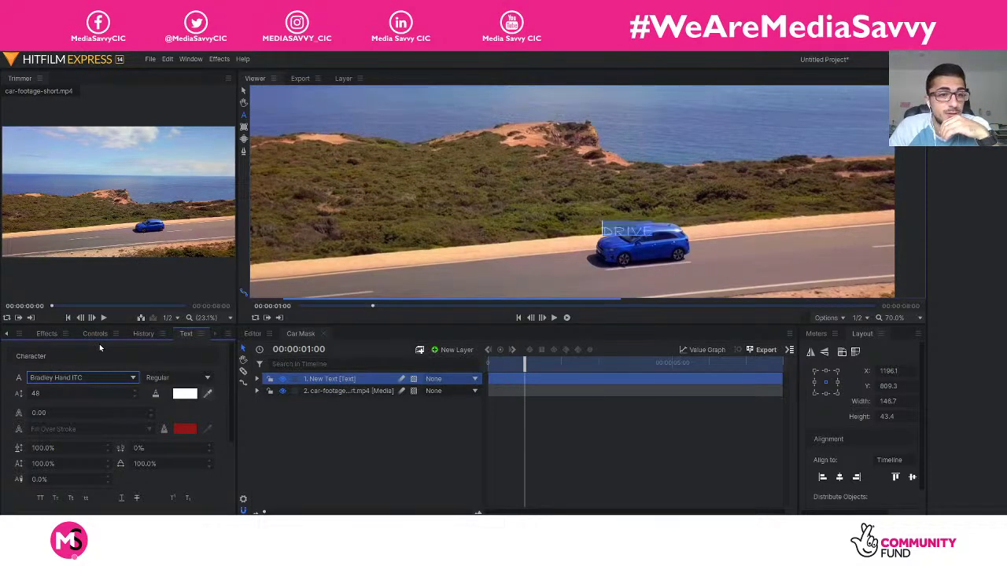
pyautogui.press('Down')
pyautogui.press('Down')
pyautogui.press('Down')
pyautogui.press('Down')
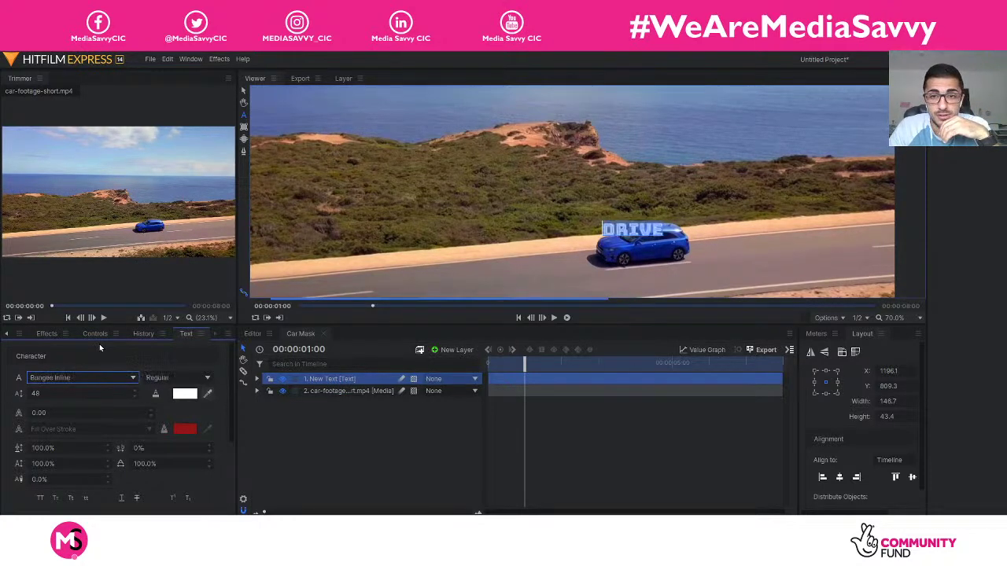
pyautogui.press('Down')
pyautogui.press('Down')
pyautogui.press('Down')
pyautogui.press('Down')
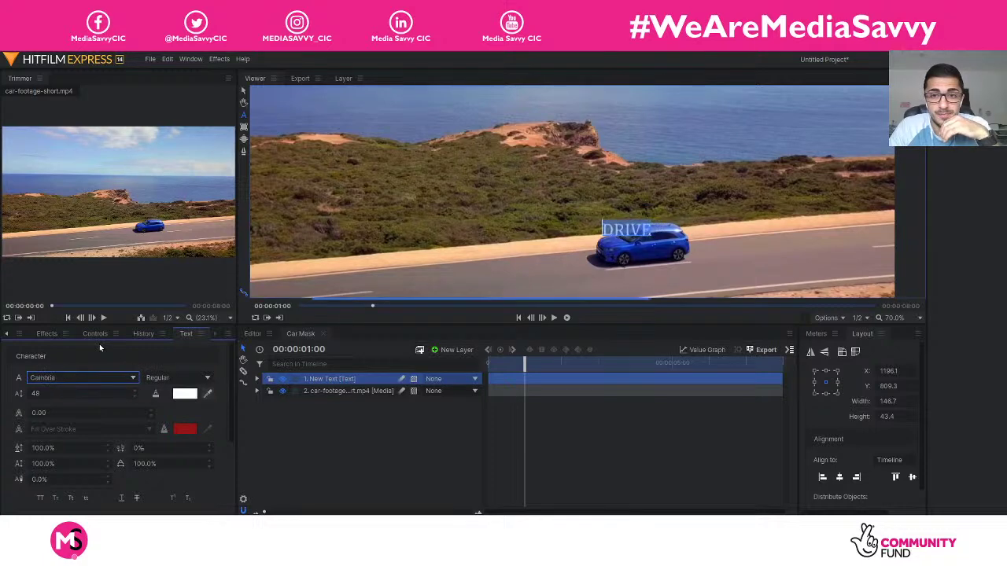
pyautogui.press('Down')
pyautogui.press('Down')
pyautogui.press('Down')
pyautogui.press('Down')
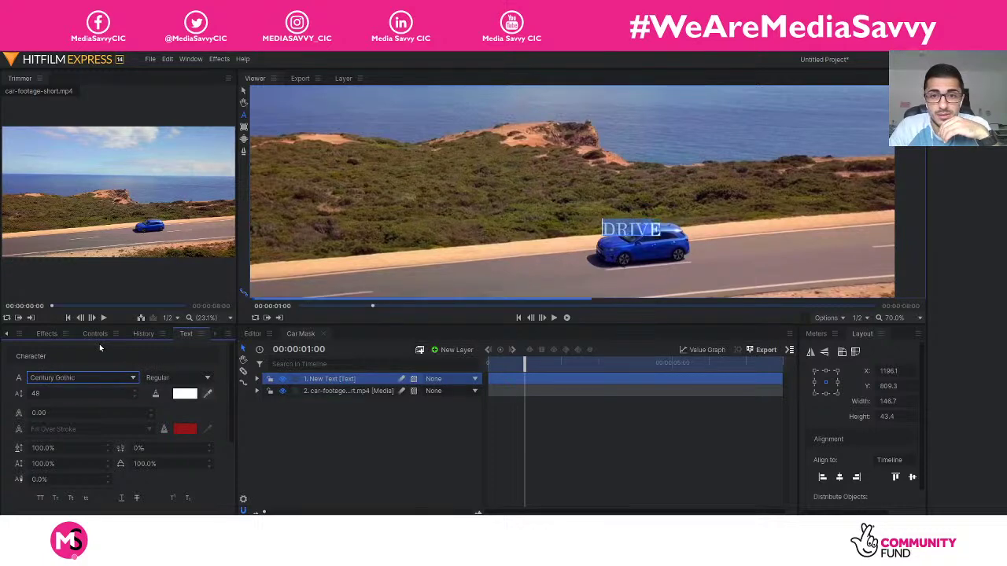
pyautogui.press('Down')
pyautogui.press('Down')
pyautogui.press('Down')
pyautogui.press('Down')
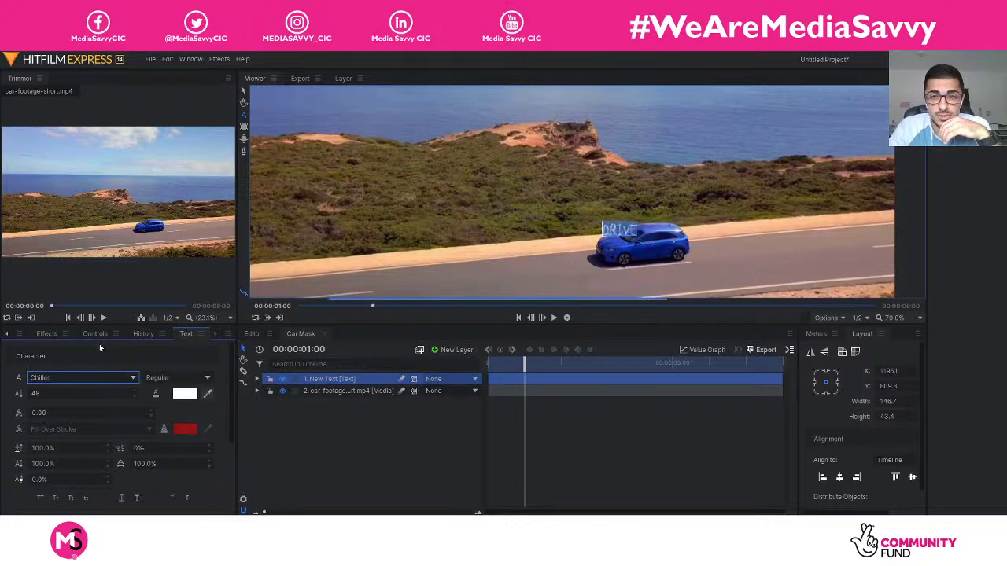
pyautogui.press('Down')
pyautogui.press('Down')
pyautogui.press('Down')
pyautogui.press('Down')
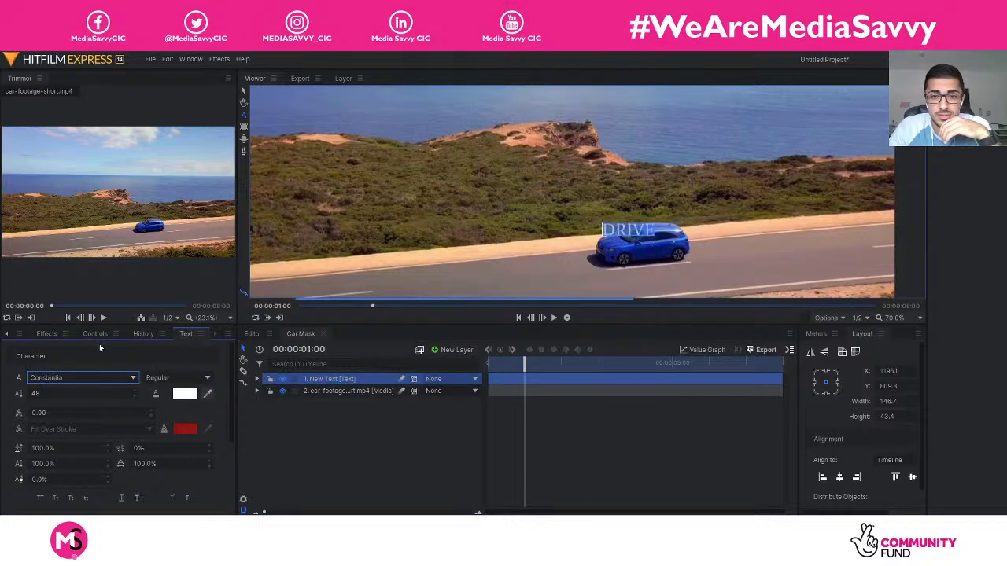
pyautogui.press('Down')
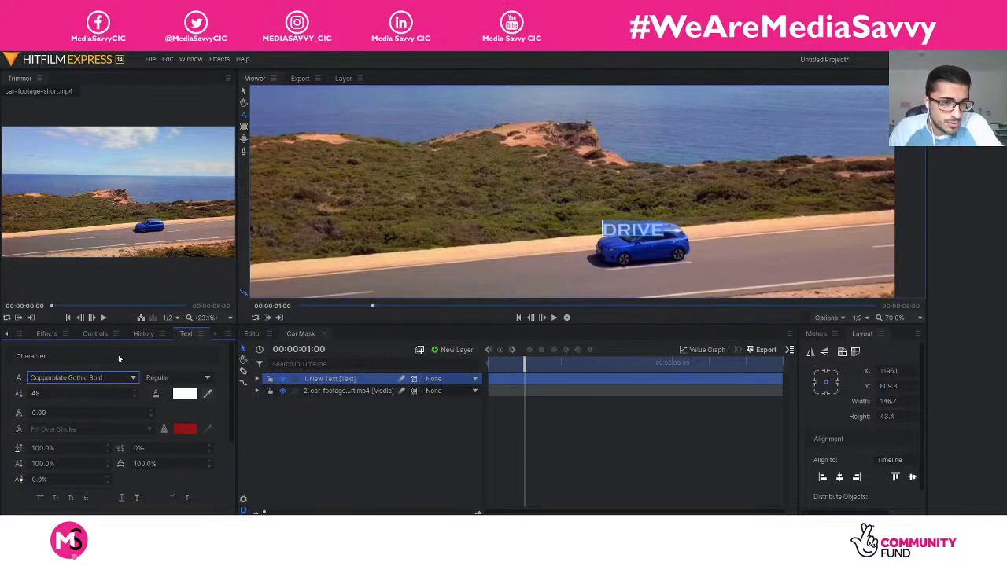
# - Set the DRIVE text size to 75 and place it over the blue car, tilted to follow the road
pyautogui.moveTo(83, 395); pyautogui.dragTo(114, 396)
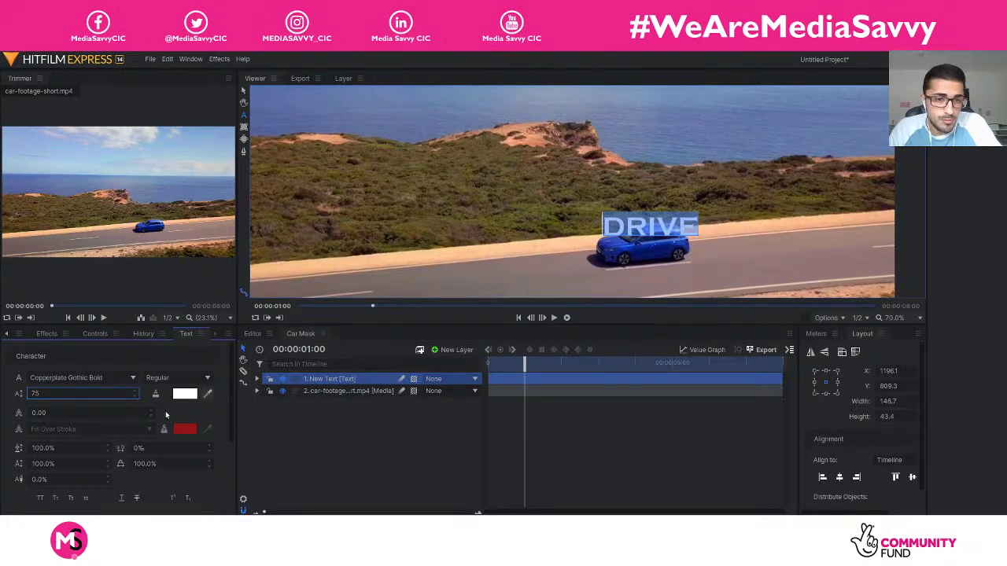
pyautogui.press('v')
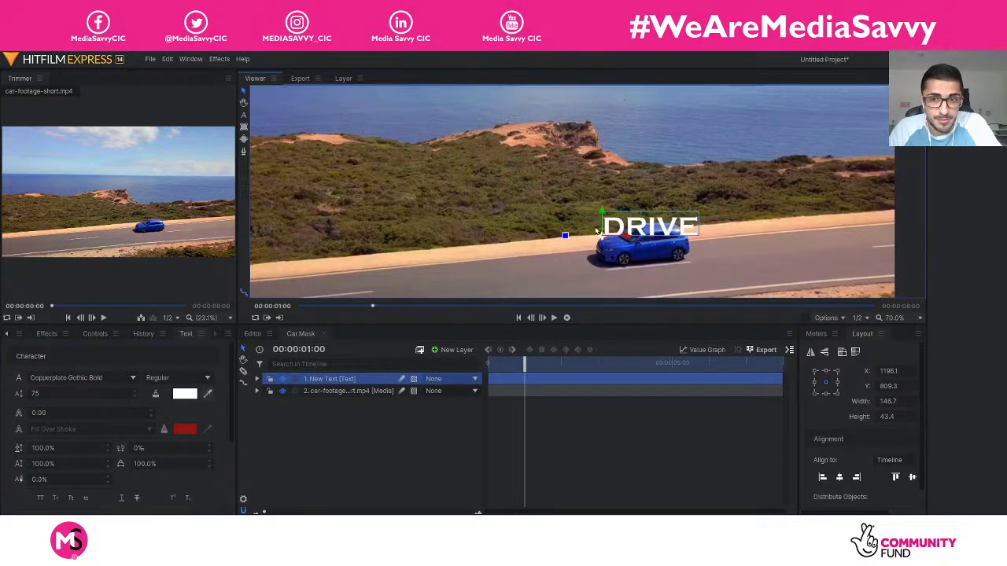
pyautogui.moveTo(610, 227); pyautogui.dragTo(567, 265)
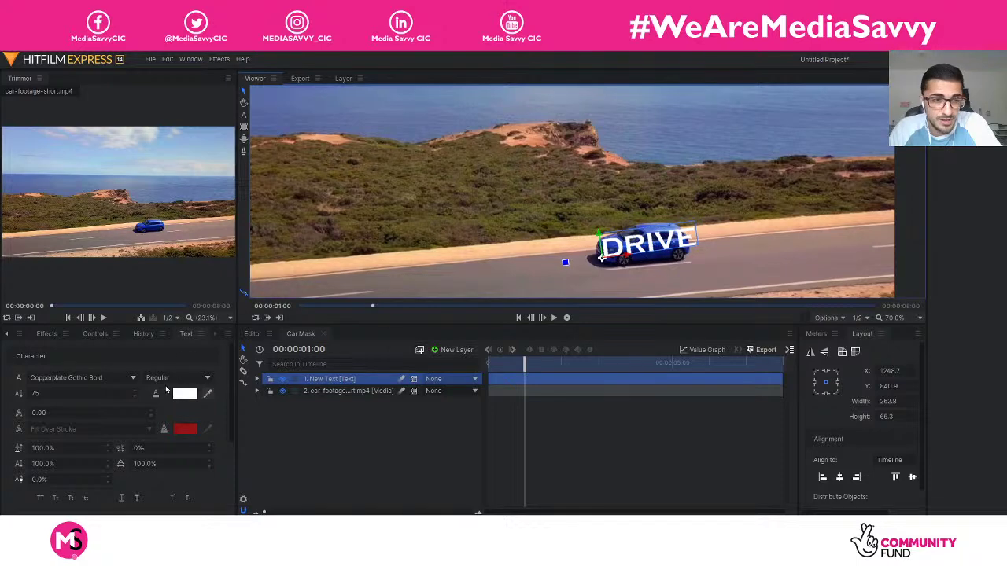
# - Try DRIVE text sizes of 156 and 101, shifting the text to fit over the car each time
pyautogui.moveTo(97, 394); pyautogui.dragTo(126, 394)
pyautogui.press('Return')
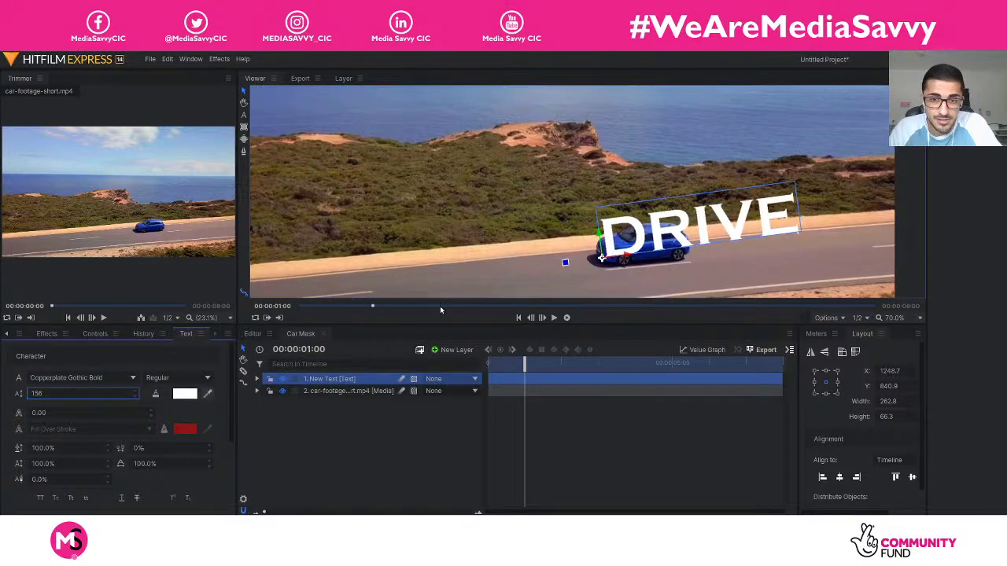
pyautogui.moveTo(600, 246); pyautogui.dragTo(601, 248)
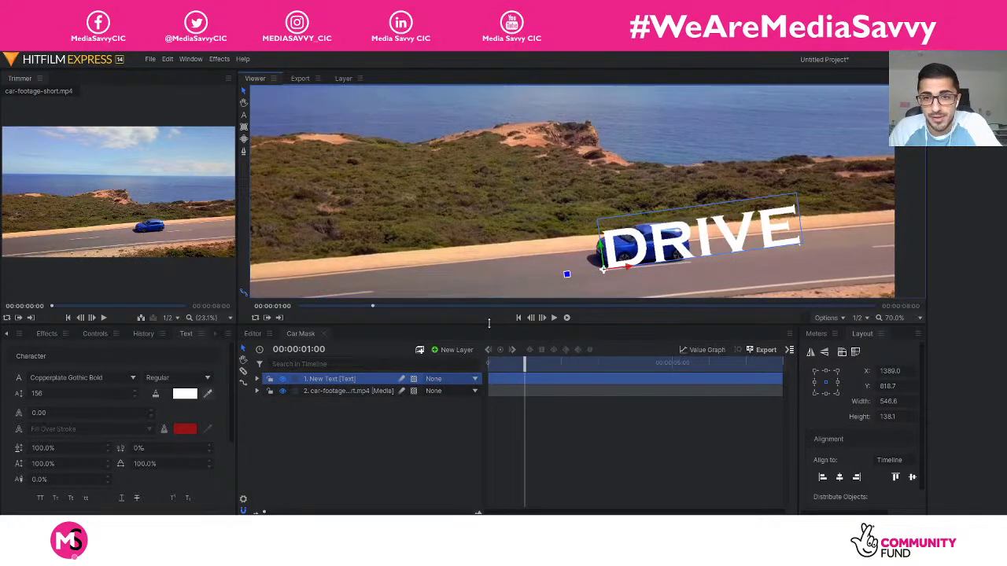
pyautogui.moveTo(105, 394); pyautogui.dragTo(65, 395)
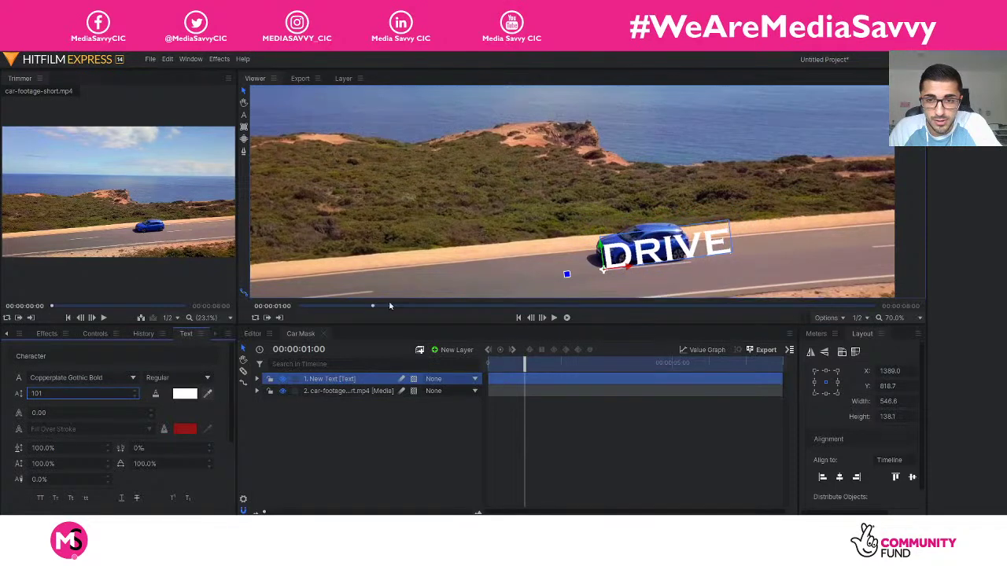
pyautogui.moveTo(597, 246); pyautogui.dragTo(595, 243)
# - Set the DRIVE text size to 80 and fine-tune its position and tilt over the car
pyautogui.click(97, 393)
pyautogui.write('8')
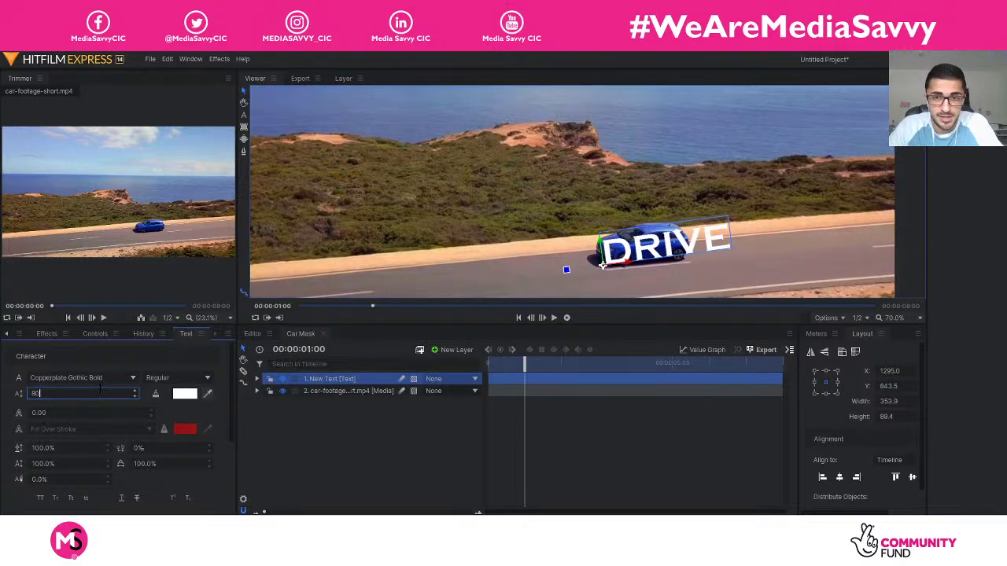
pyautogui.write('0')
pyautogui.press('Return')
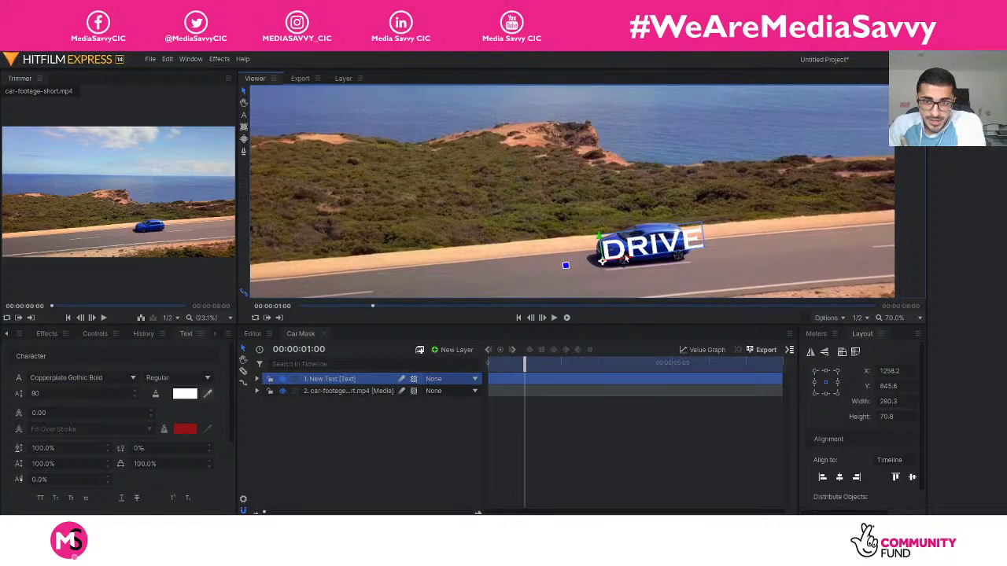
pyautogui.moveTo(601, 258)
pyautogui.mouseDown()
pyautogui.moveTo(625, 261)
pyautogui.moveTo(604, 252)
pyautogui.mouseUp()
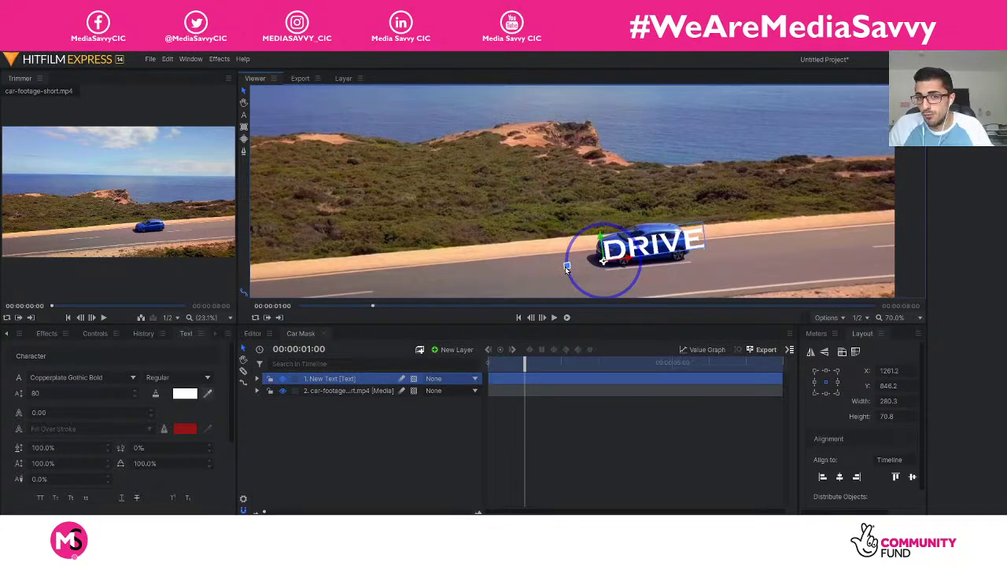
pyautogui.moveTo(566, 269)
pyautogui.mouseDown()
pyautogui.moveTo(565, 254)
pyautogui.moveTo(566, 268)
pyautogui.mouseUp()
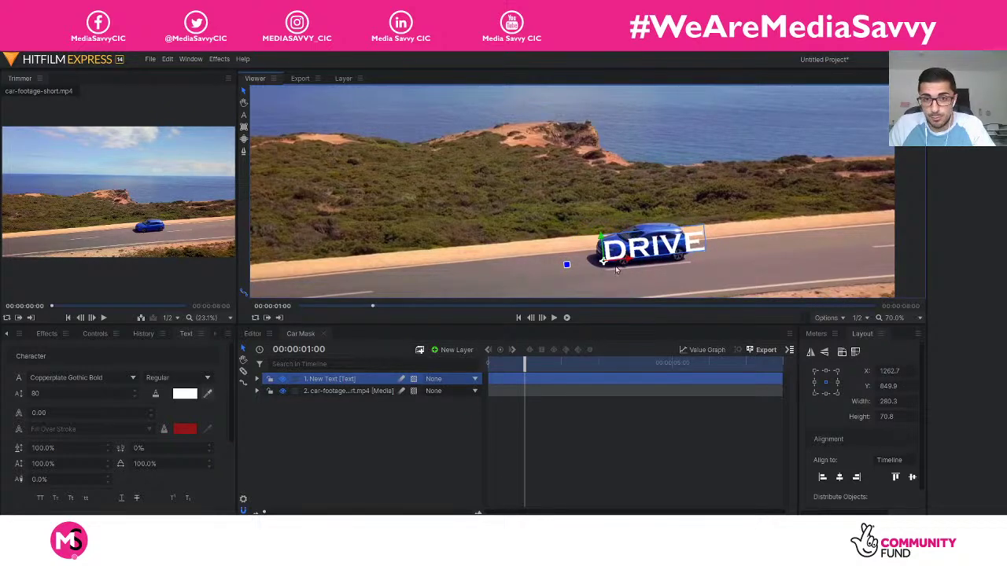
pyautogui.moveTo(573, 271)
pyautogui.mouseDown()
pyautogui.moveTo(569, 264)
pyautogui.moveTo(573, 272)
pyautogui.mouseUp()
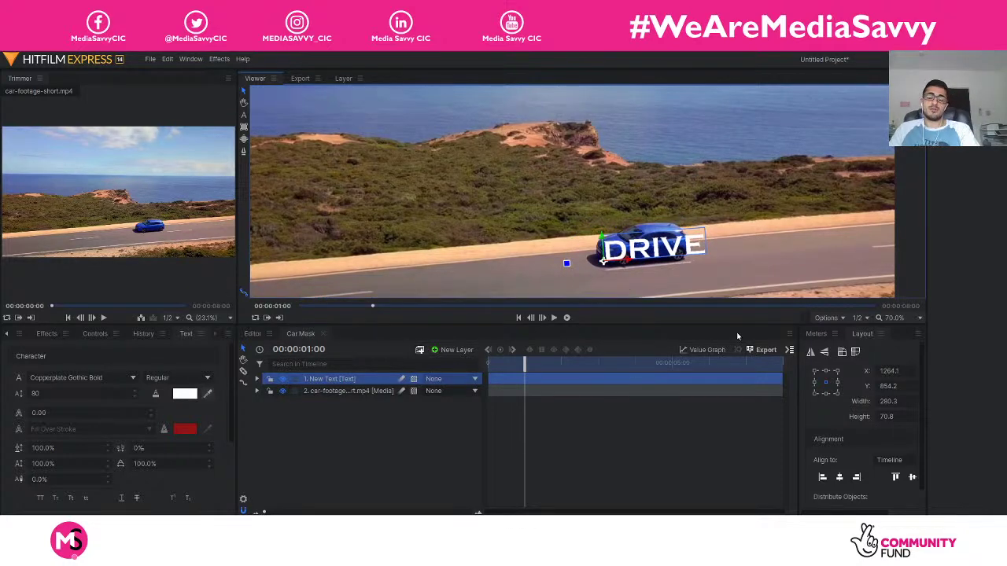
# - Move the DRIVE text forward along the car to about X 1204, Y 851, starting just ahead of its front bumper
pyautogui.scroll(1, 723, 268)
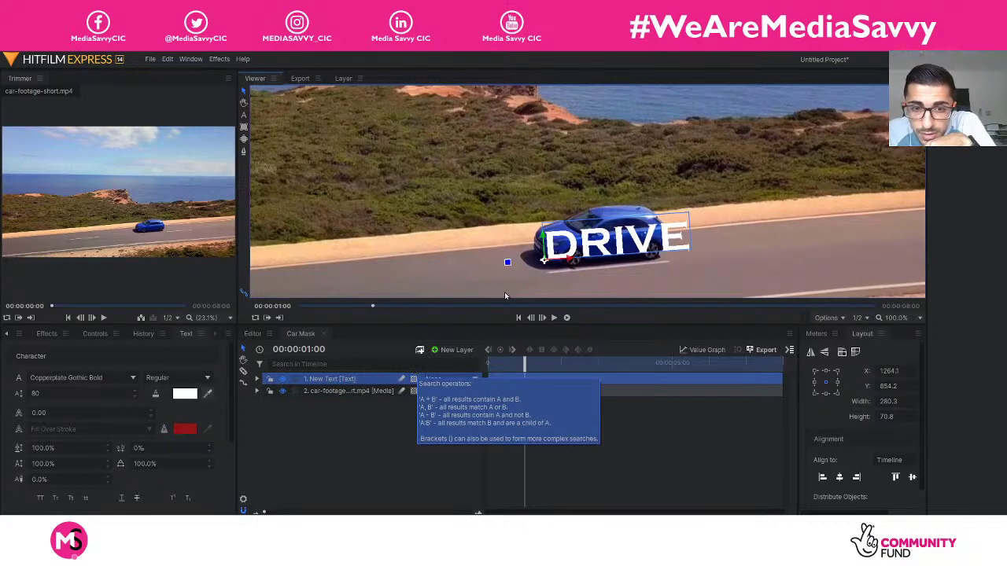
pyautogui.moveTo(559, 232); pyautogui.dragTo(544, 235)
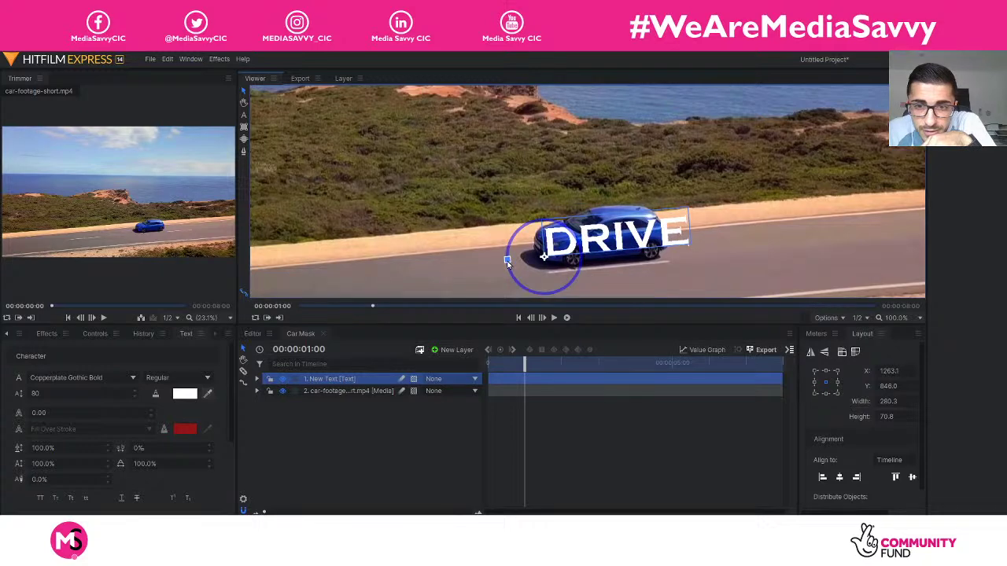
pyautogui.click(554, 317)
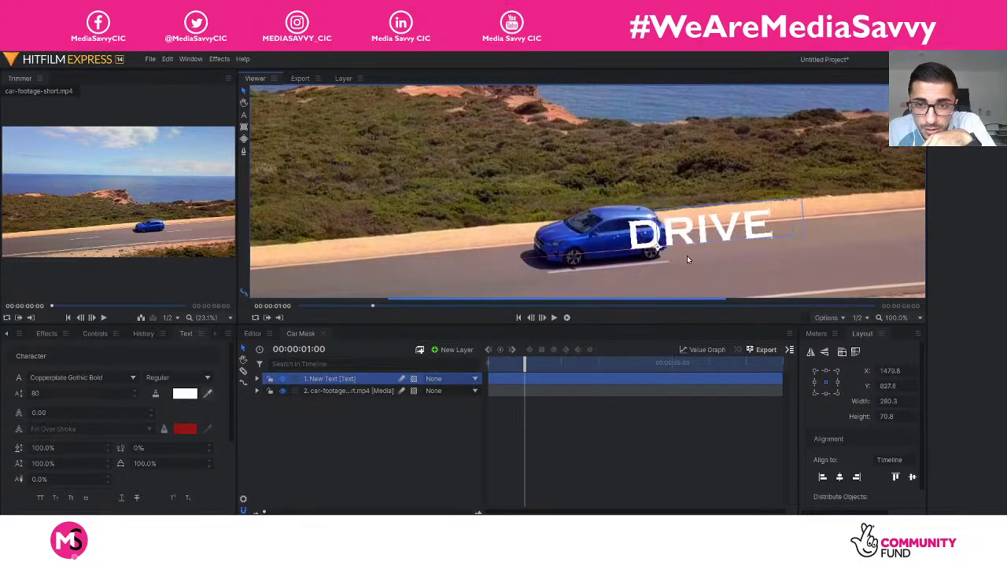
pyautogui.moveTo(700, 257); pyautogui.dragTo(537, 283)
pyautogui.click(410, 431)
# - Rename the DRIVE text layer as Text layer 1
pyautogui.click(323, 379)
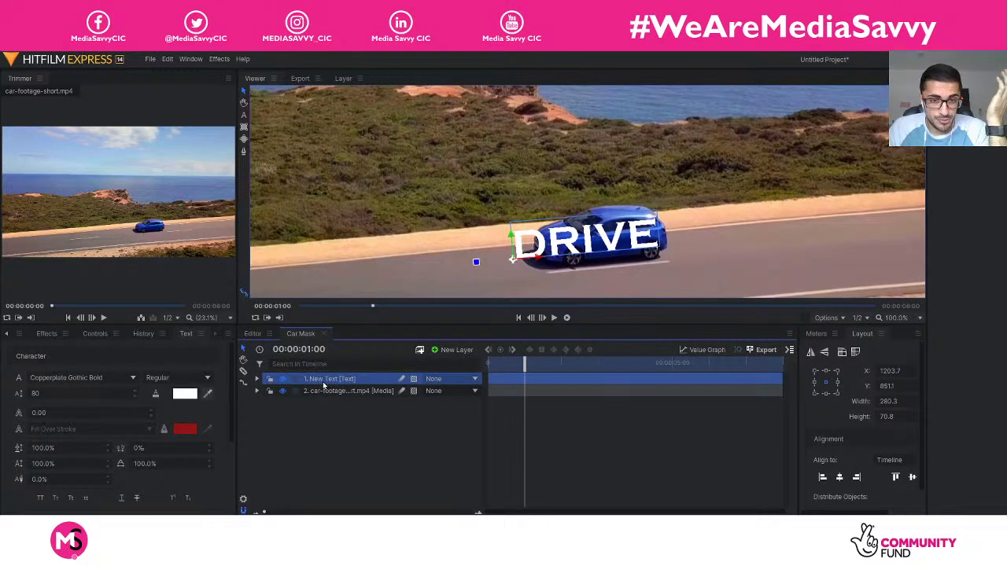
pyautogui.rightClick(324, 383)
pyautogui.click(368, 352)
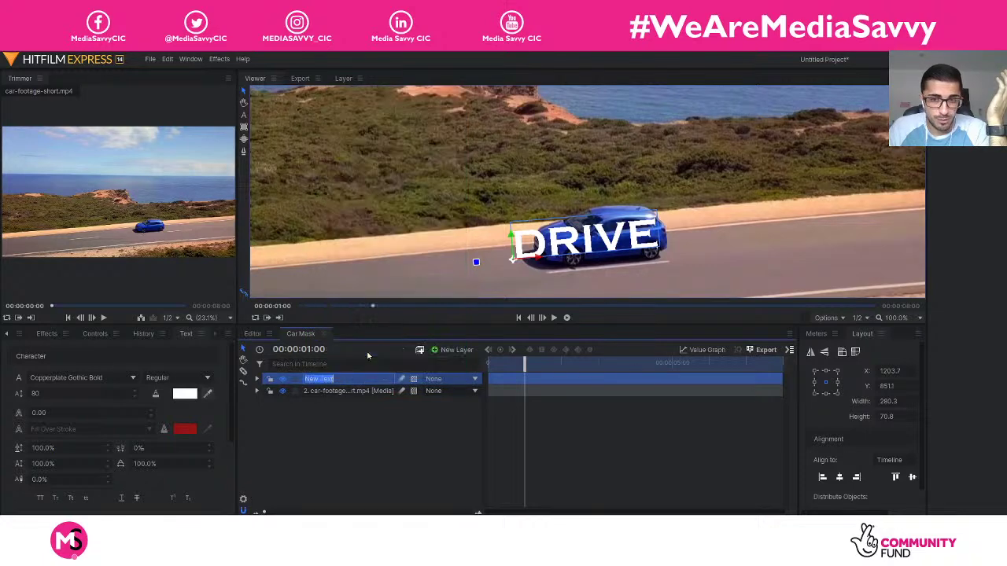
pyautogui.write('dri')
pyautogui.press('BackSpace')
pyautogui.press('BackSpace')
pyautogui.press('BackSpace')
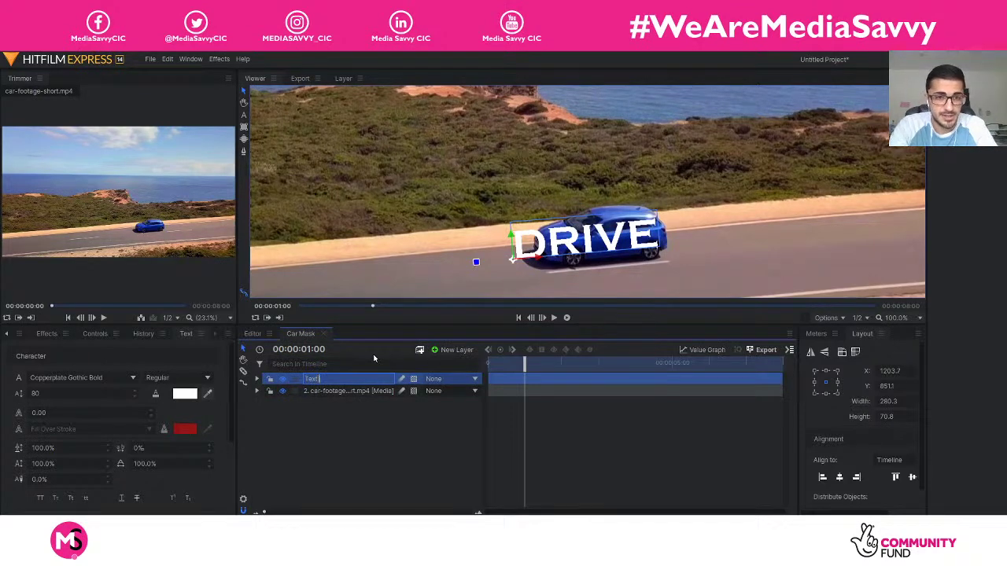
pyautogui.write('Text layer 1')
pyautogui.press('Return')
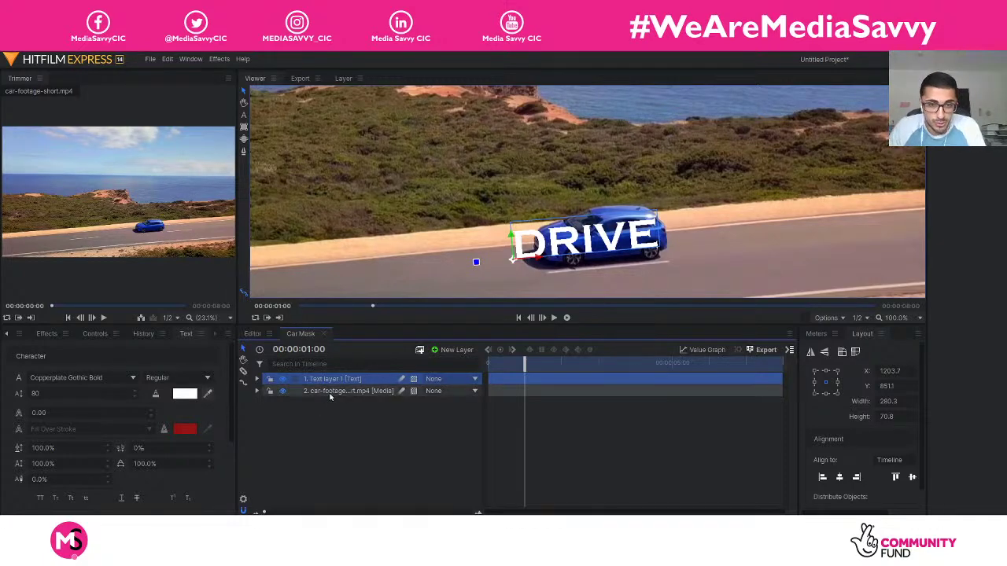
# - Deselect the text layer and select the car footage layer
pyautogui.rightClick(356, 383)
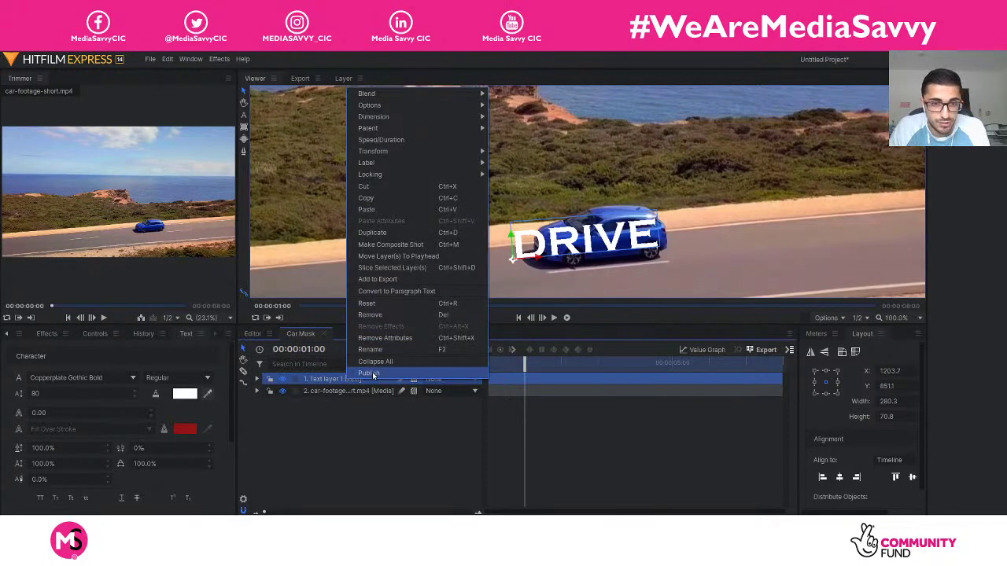
pyautogui.click(376, 428)
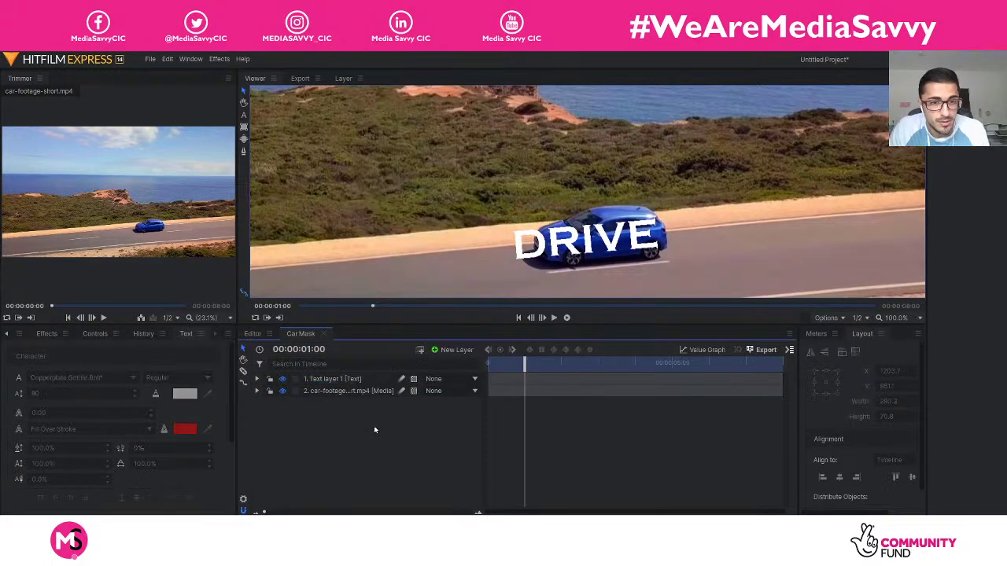
pyautogui.click(346, 390)
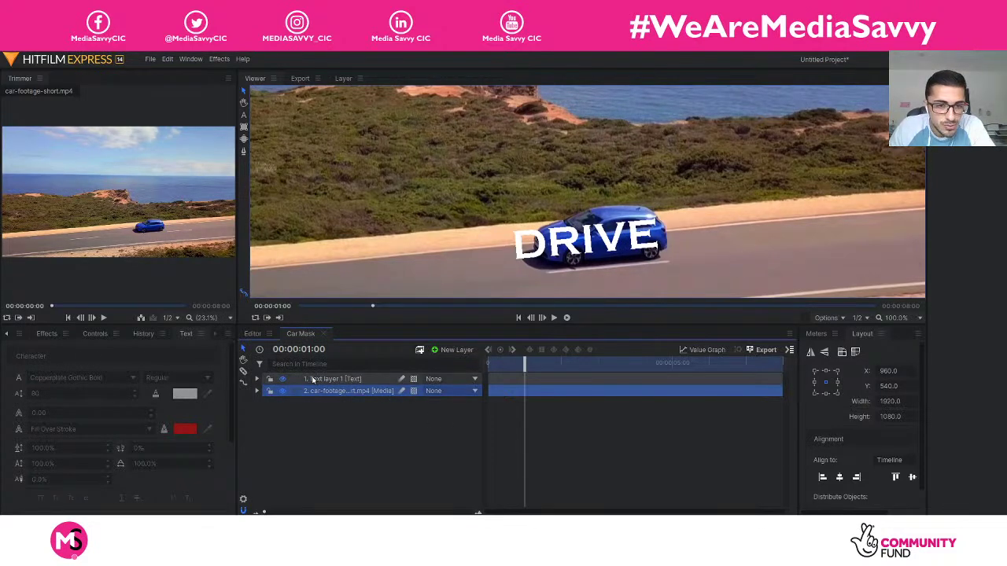
# - Enable keyframing for Text layer 1's position at 00:00:01:00
pyautogui.click(272, 380)
pyautogui.click(256, 379)
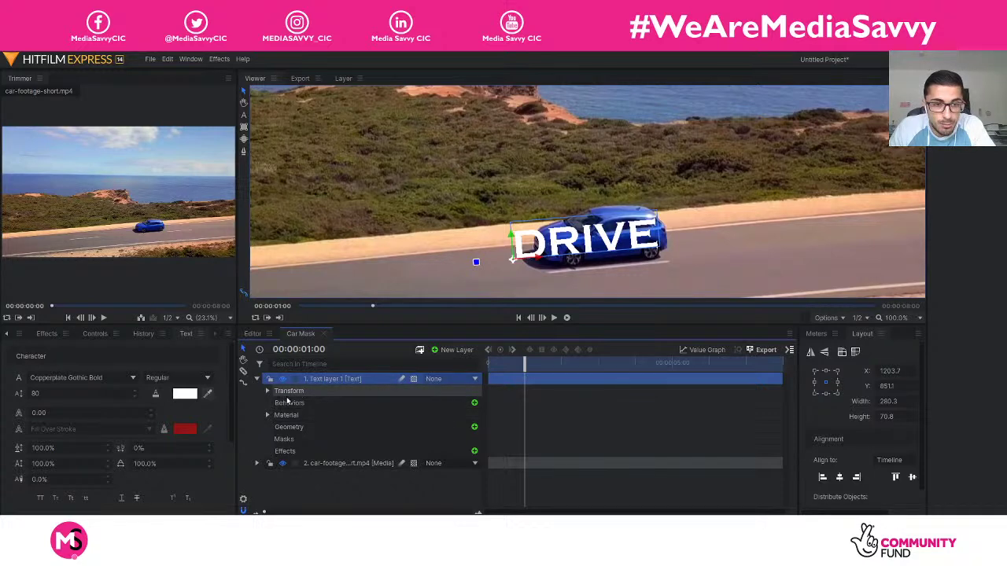
pyautogui.click(268, 391)
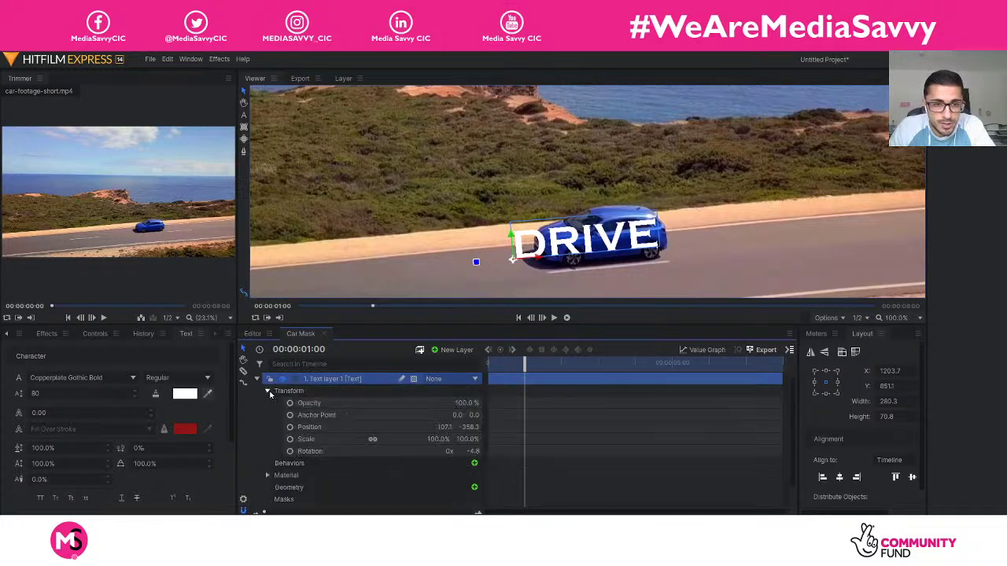
pyautogui.click(289, 428)
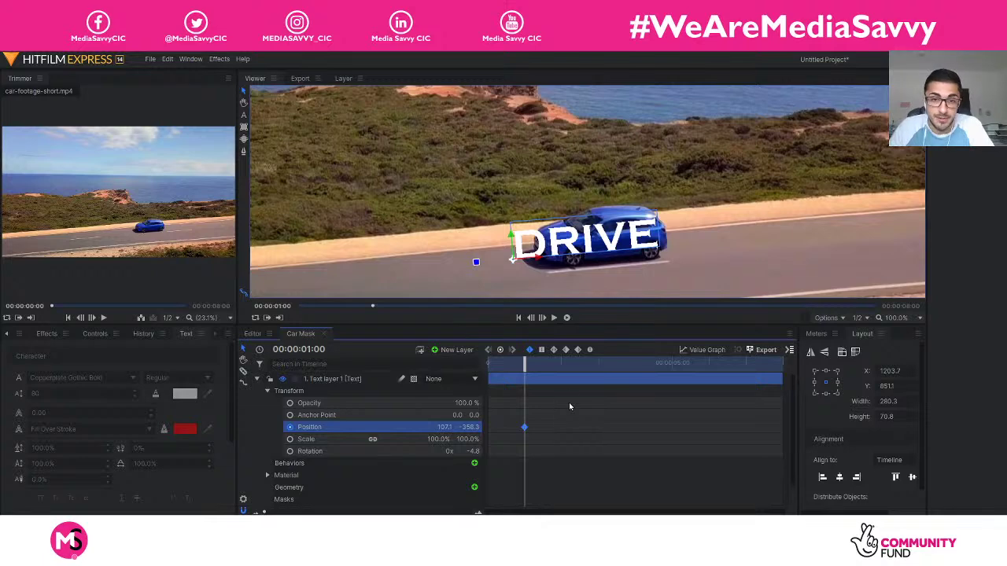
# - At 00:00:01:11, keyframe the DRIVE text just behind the car's rear at about X 1500, Y 826
pyautogui.click(525, 367)
pyautogui.moveTo(525, 368); pyautogui.dragTo(541, 367)
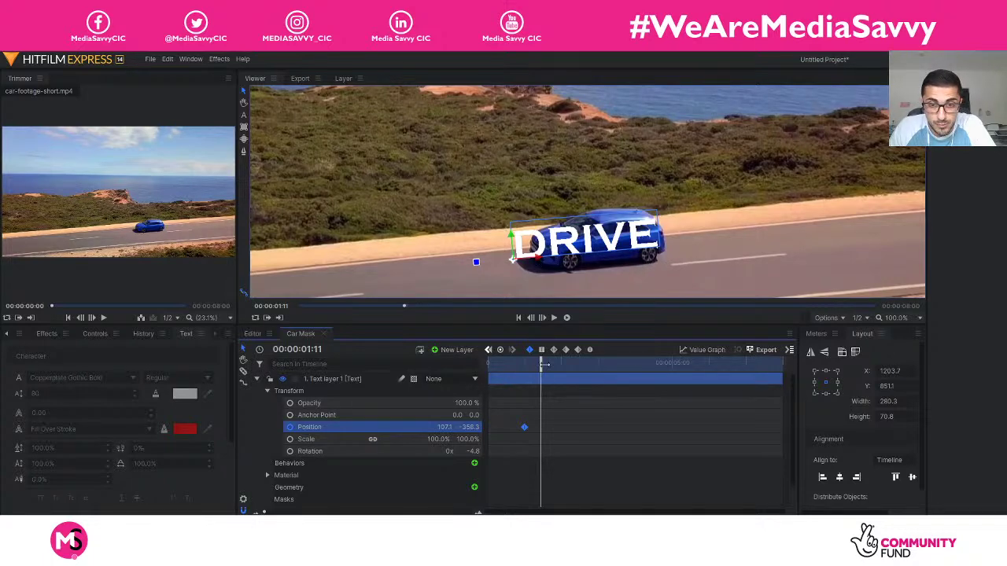
pyautogui.moveTo(550, 258); pyautogui.dragTo(690, 247)
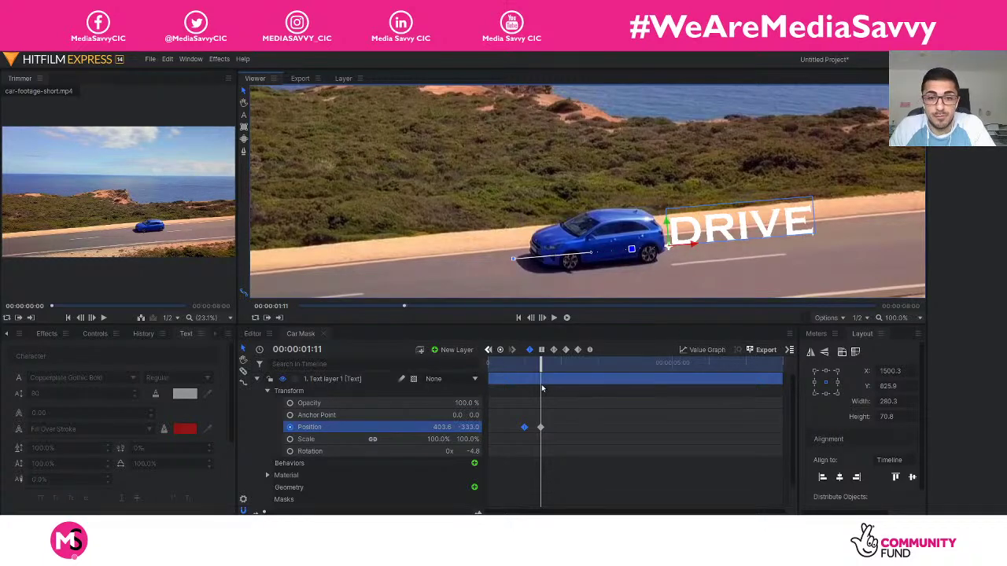
# - Preview the DRIVE text's movement past the car from just before its first keyframe, and return to 00:00:01:00
pyautogui.moveTo(538, 367)
pyautogui.mouseDown()
pyautogui.moveTo(514, 368)
pyautogui.moveTo(526, 366)
pyautogui.mouseUp()
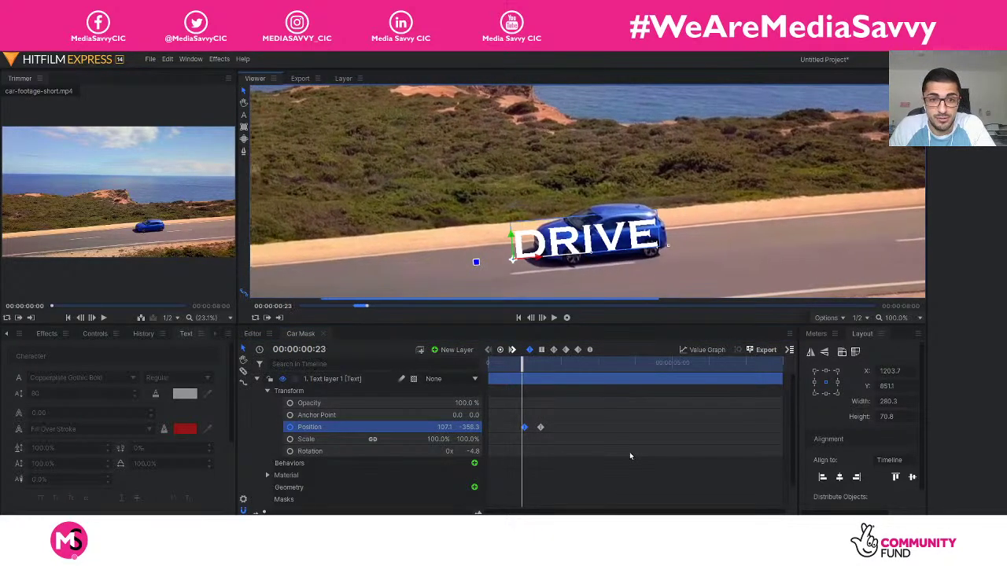
pyautogui.press('space')
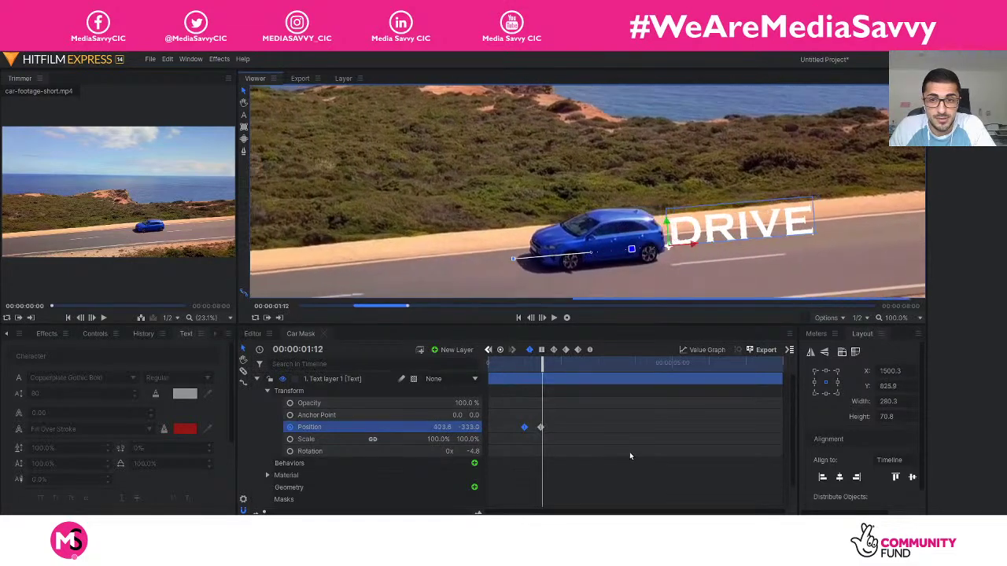
pyautogui.moveTo(588, 368); pyautogui.dragTo(563, 382)
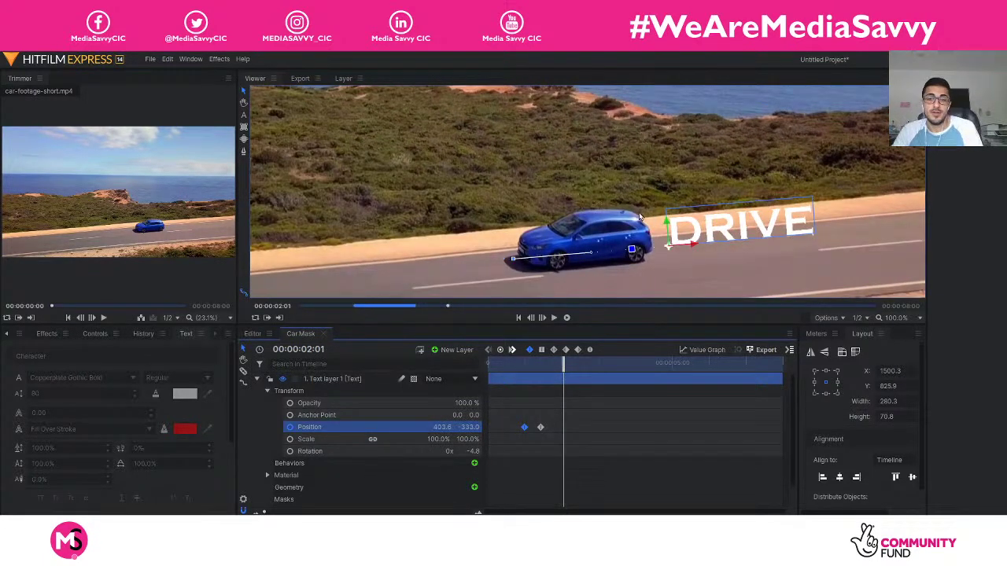
pyautogui.moveTo(565, 362); pyautogui.dragTo(528, 363)
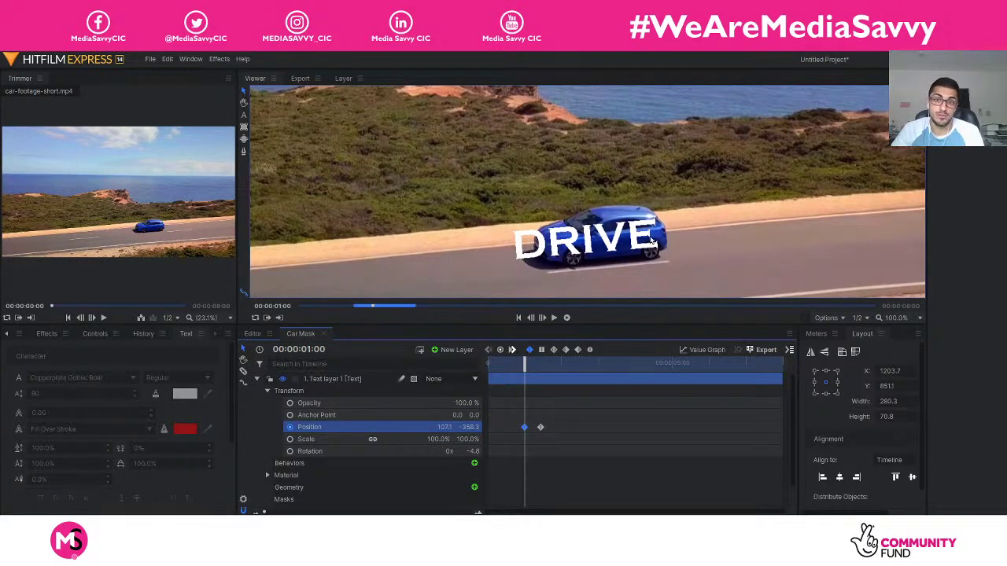
# - Examine the DRIVE text over the car at several magnifications, and return the viewer to Scale to Fit
pyautogui.scroll(3, 697, 228)
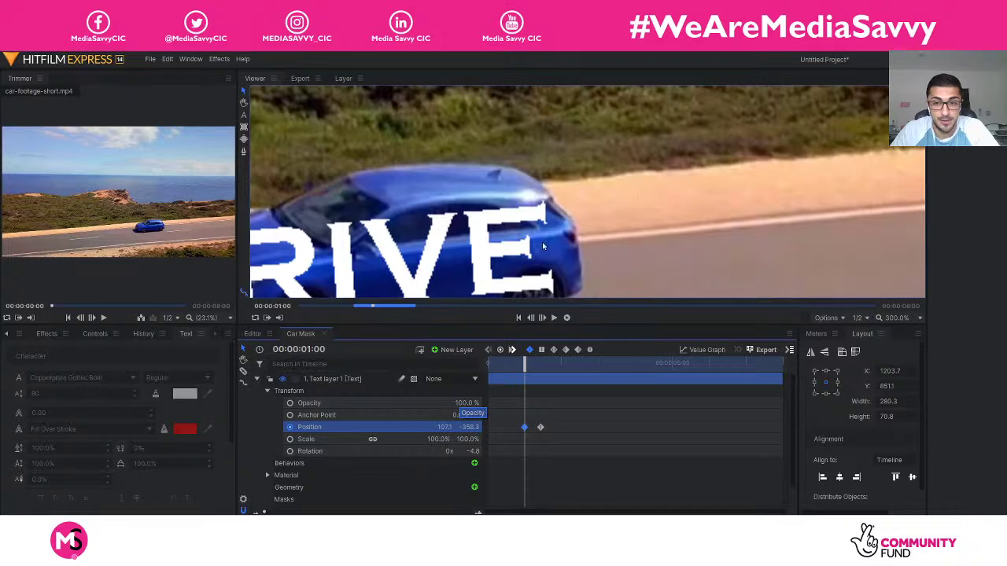
pyautogui.scroll(-2, 630, 220)
pyautogui.scroll(1, 631, 227)
pyautogui.press('h')
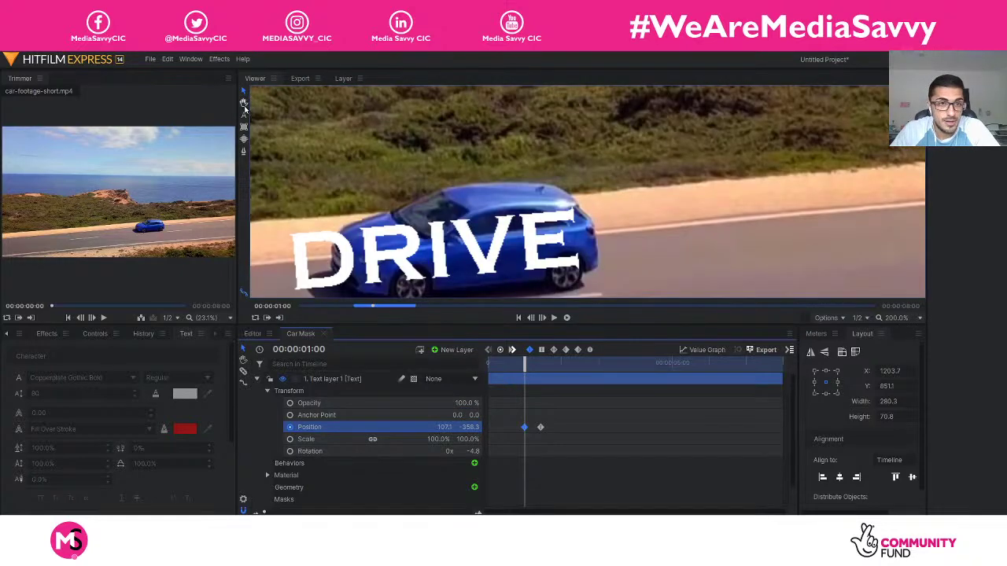
pyautogui.moveTo(558, 208); pyautogui.dragTo(592, 180)
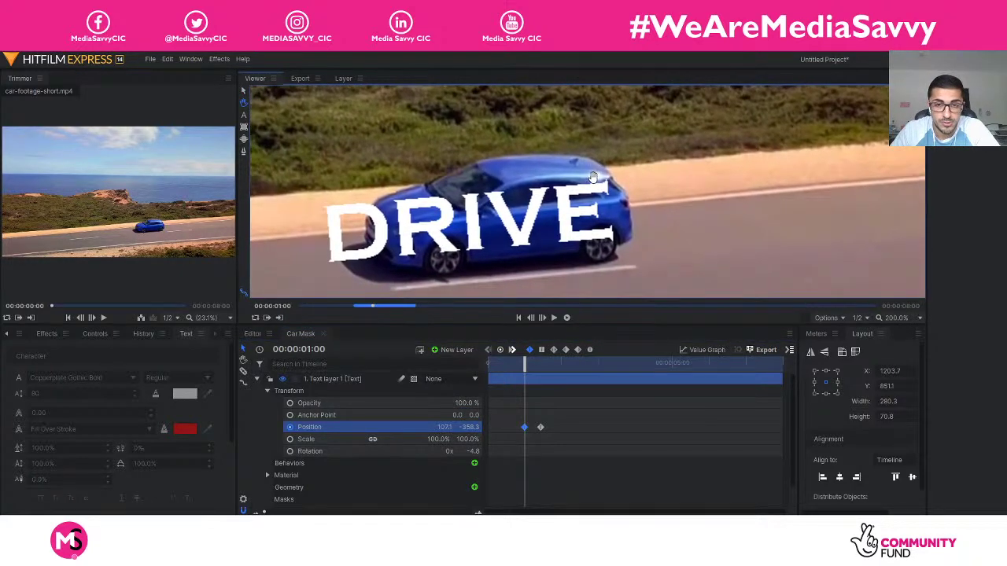
pyautogui.scroll(-3, 585, 182)
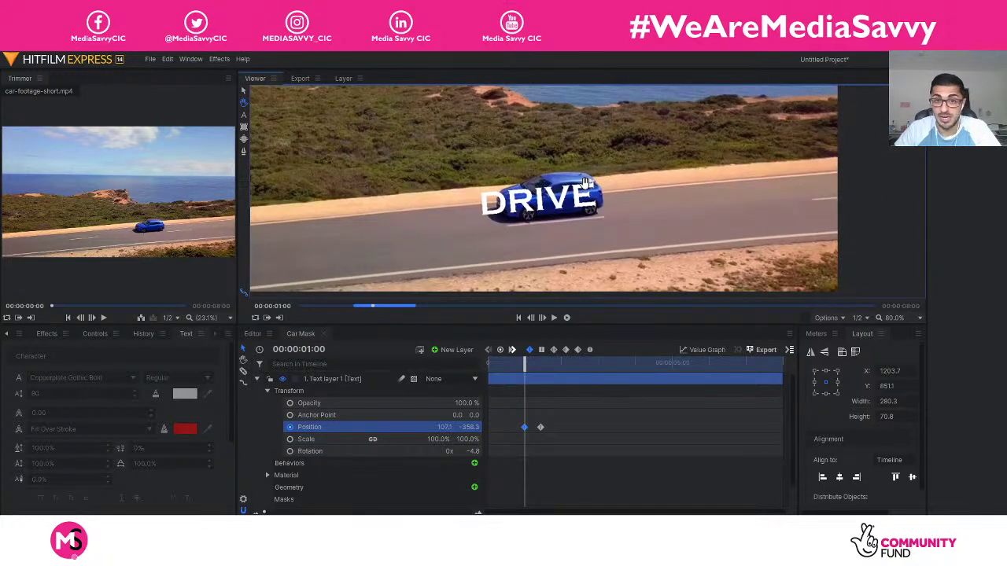
pyautogui.scroll(3, 585, 182)
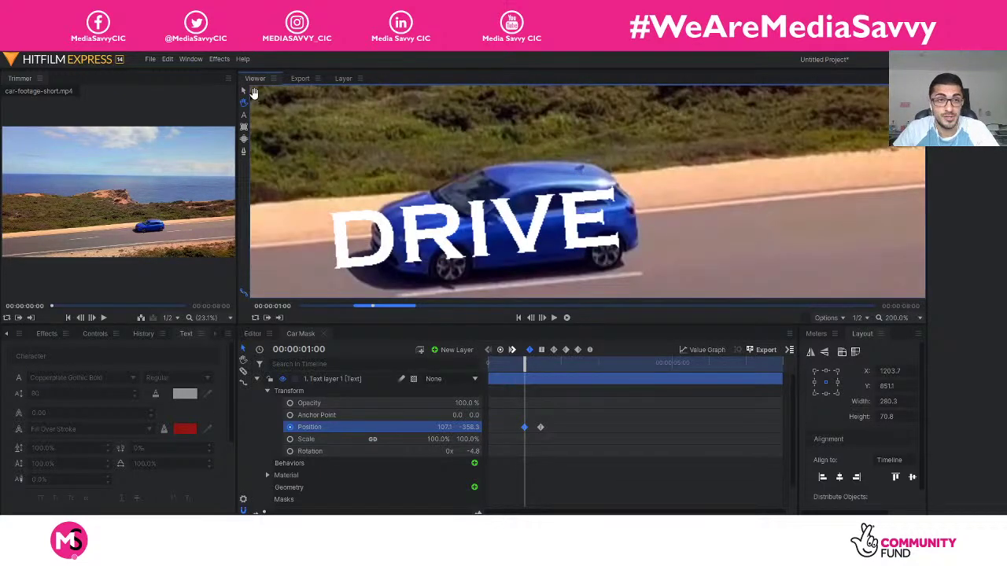
pyautogui.scroll(-1, 606, 189)
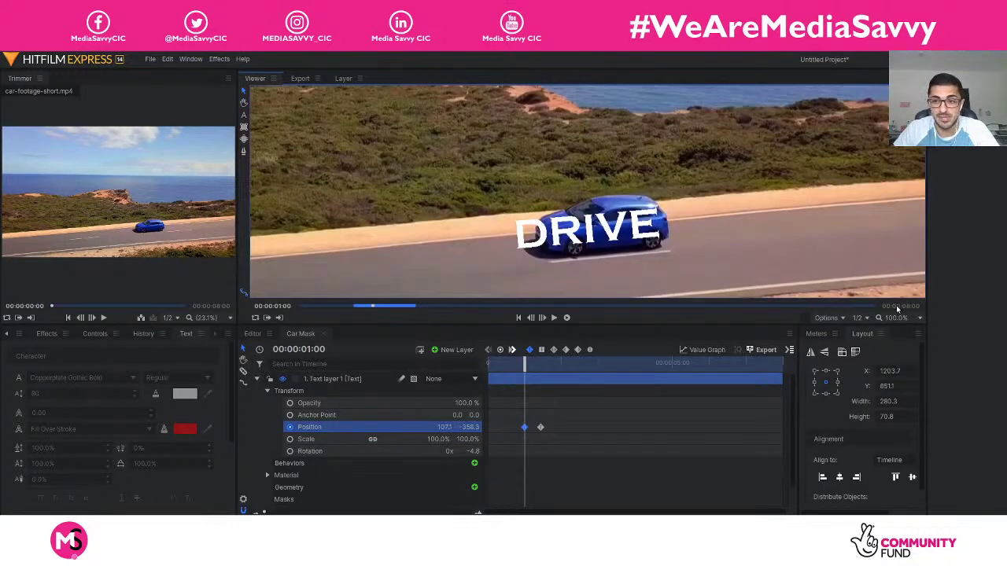
pyautogui.click(897, 318)
pyautogui.click(906, 491)
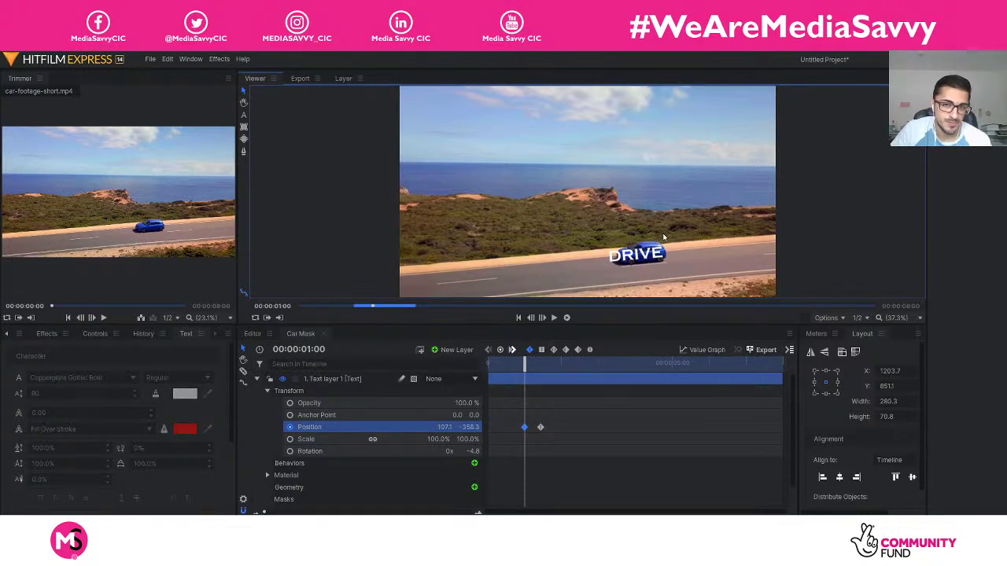
pyautogui.scroll(5, 435, 152)
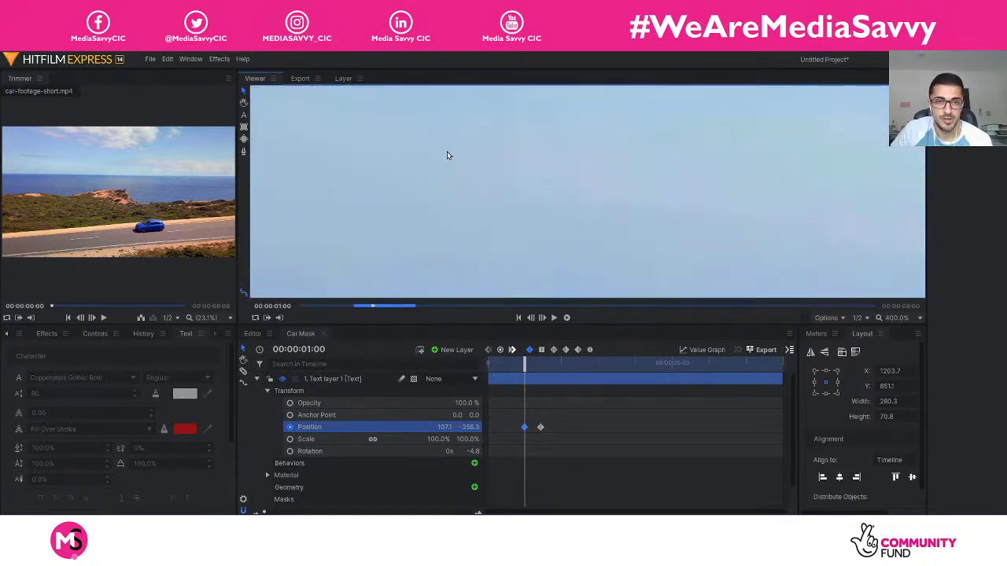
pyautogui.scroll(-3, 460, 154)
pyautogui.scroll(1, 631, 244)
pyautogui.scroll(2, 631, 244)
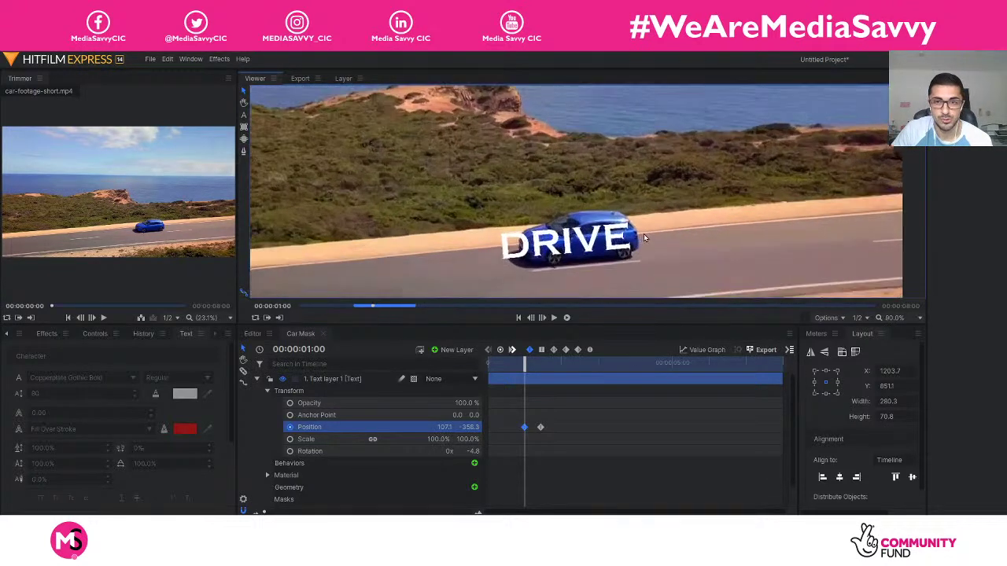
pyautogui.scroll(-4, 609, 228)
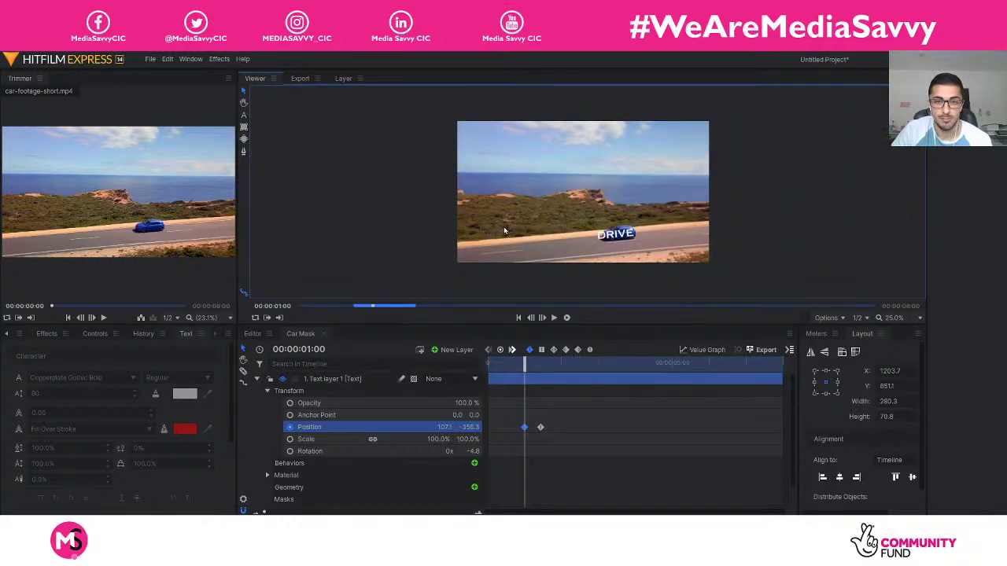
pyautogui.scroll(6, 630, 238)
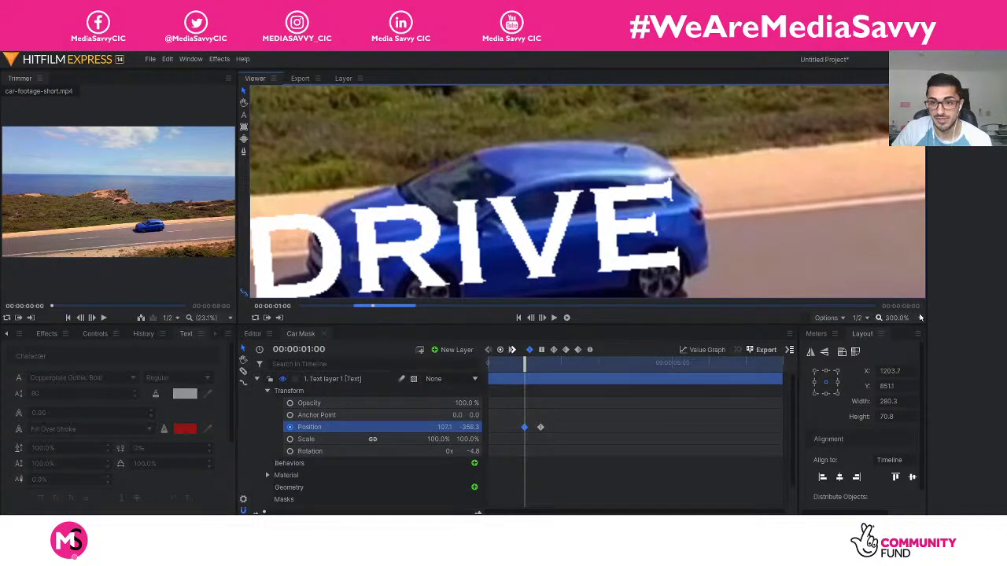
pyautogui.click(896, 321)
pyautogui.click(896, 321)
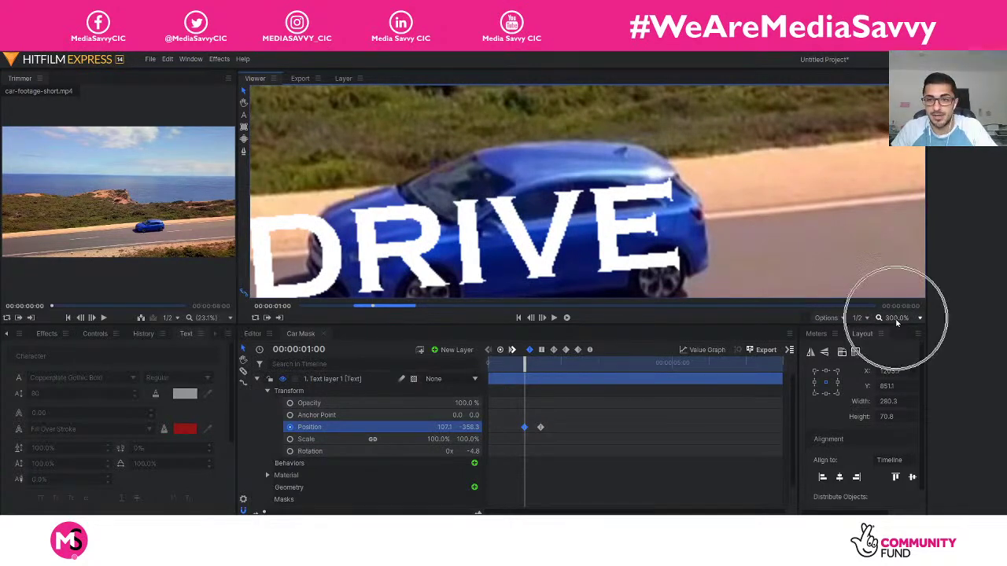
pyautogui.click(896, 321)
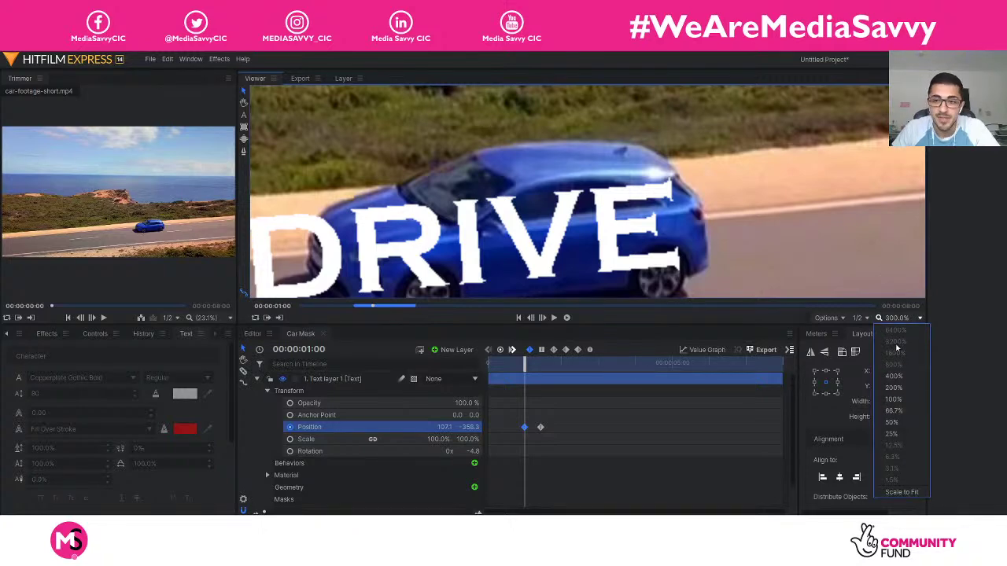
pyautogui.click(900, 493)
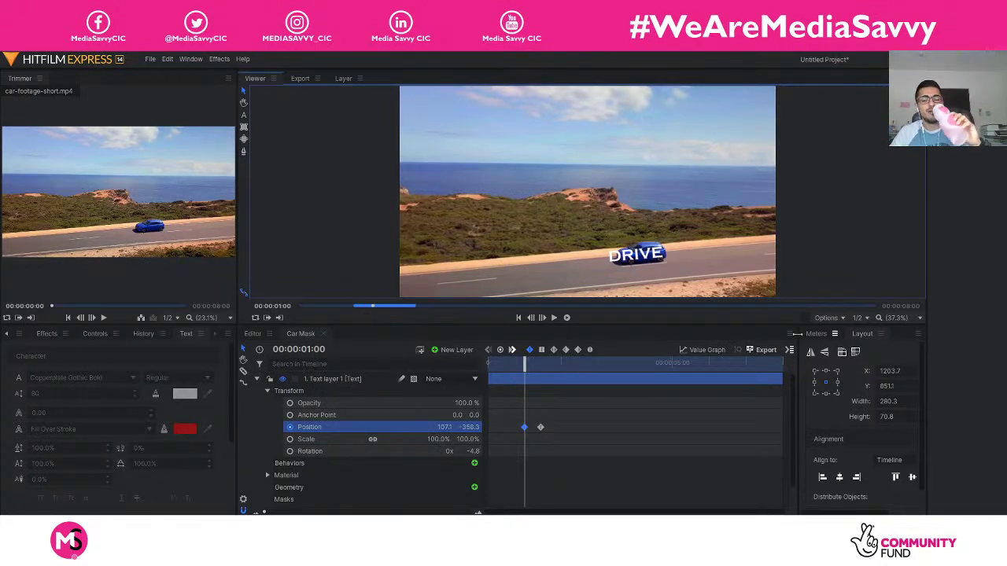
pyautogui.scroll(6, 619, 272)
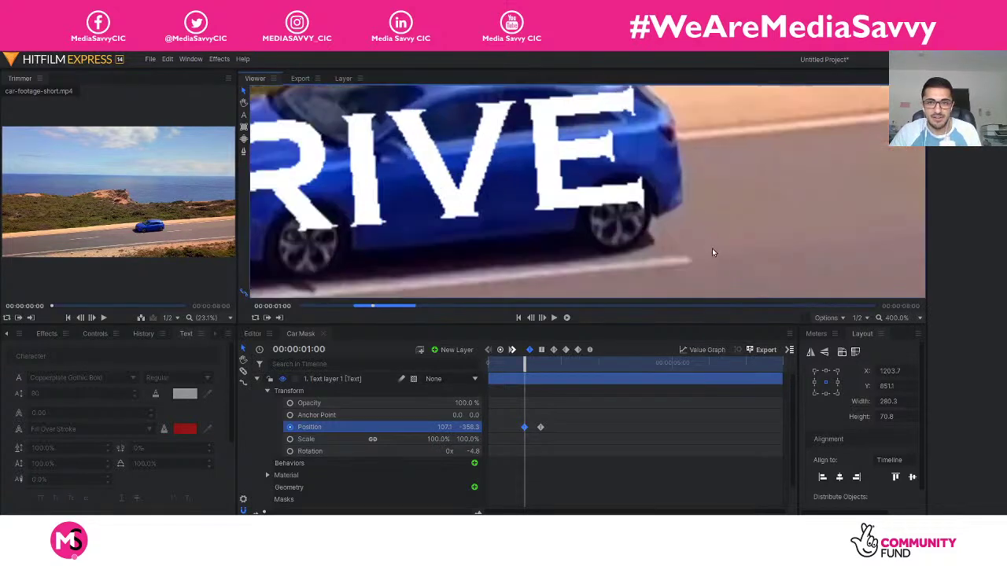
pyautogui.scroll(-1, 714, 252)
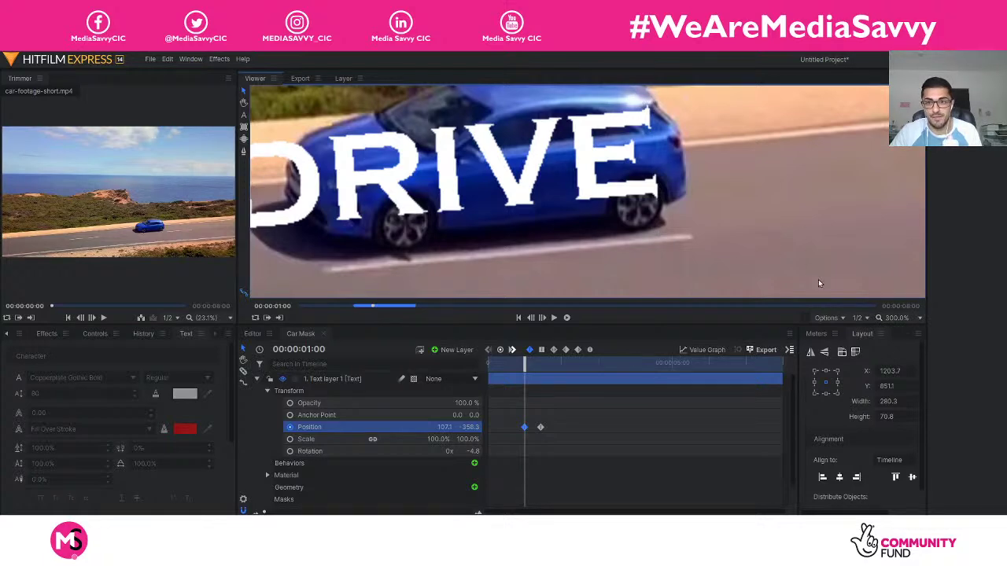
pyautogui.click(901, 317)
pyautogui.click(905, 423)
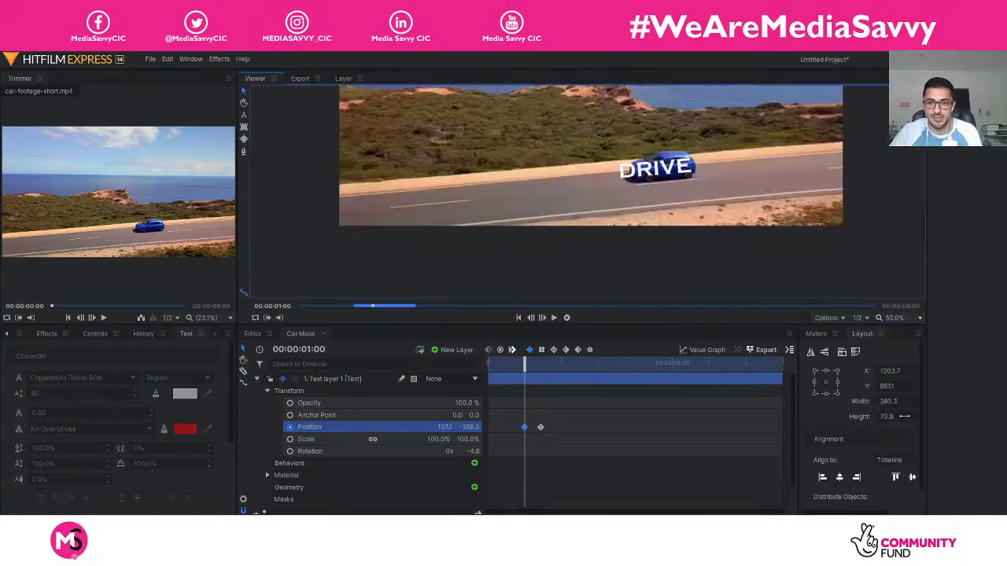
pyautogui.scroll(4, 684, 140)
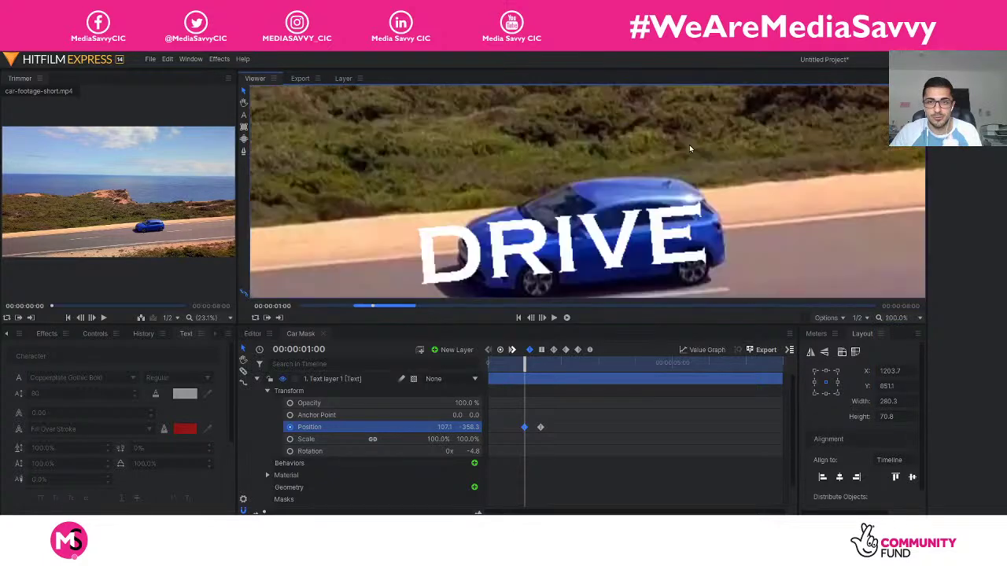
pyautogui.scroll(-1, 684, 170)
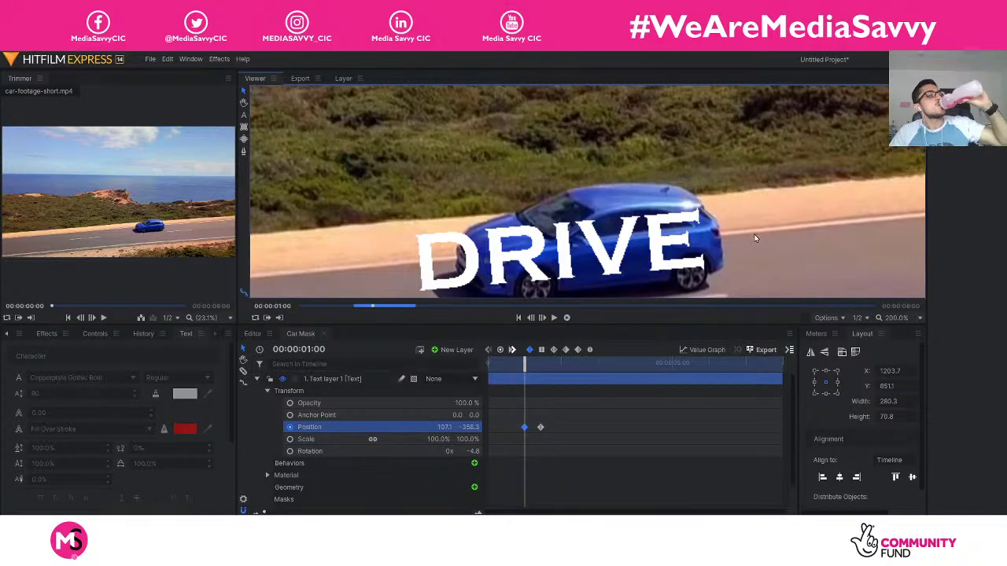
pyautogui.click(891, 317)
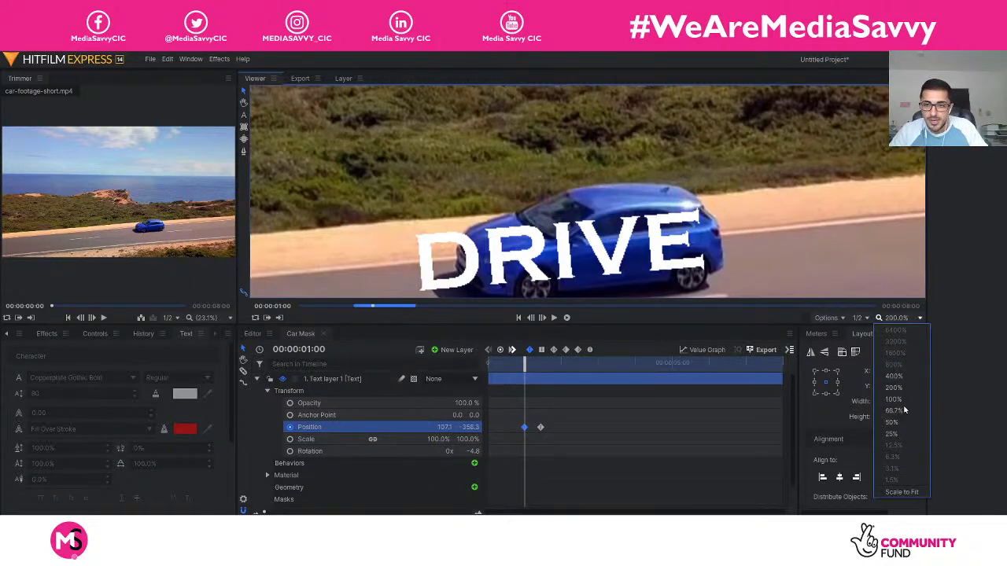
pyautogui.click(906, 493)
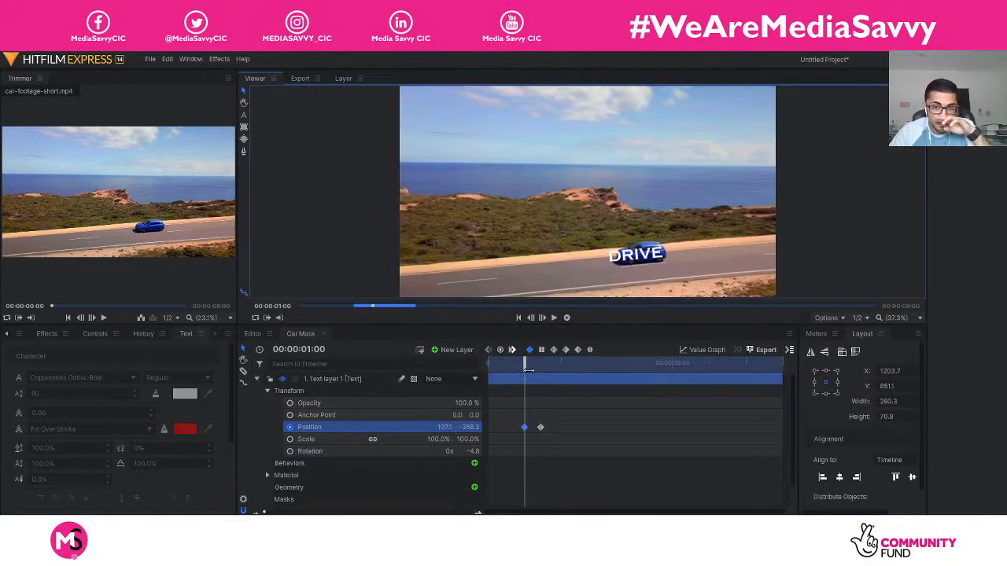
pyautogui.moveTo(526, 369)
pyautogui.mouseDown()
pyautogui.moveTo(540, 370)
pyautogui.moveTo(527, 382)
pyautogui.mouseUp()
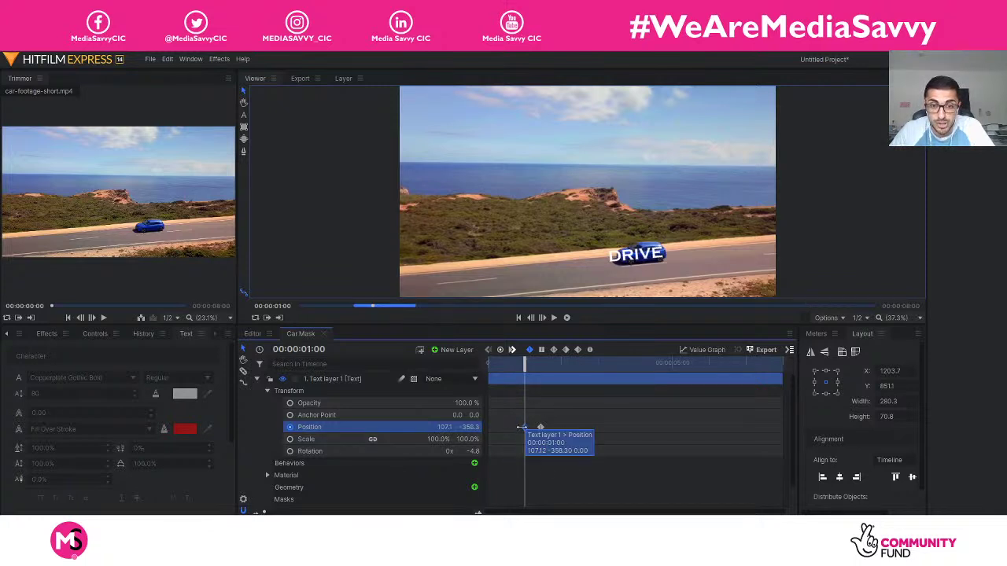
pyautogui.scroll(-1, 525, 423)
pyautogui.scroll(1, 527, 419)
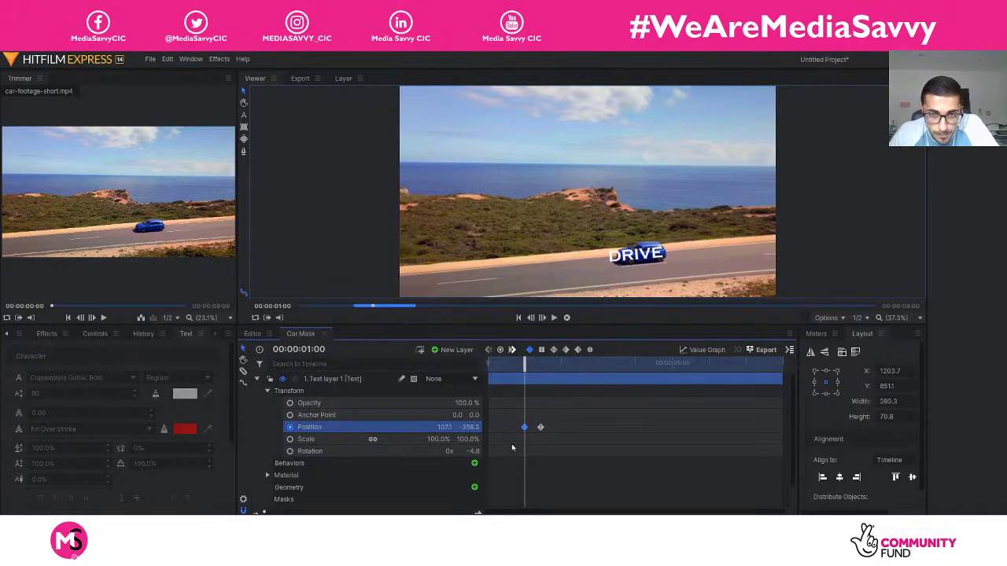
pyautogui.click(257, 379)
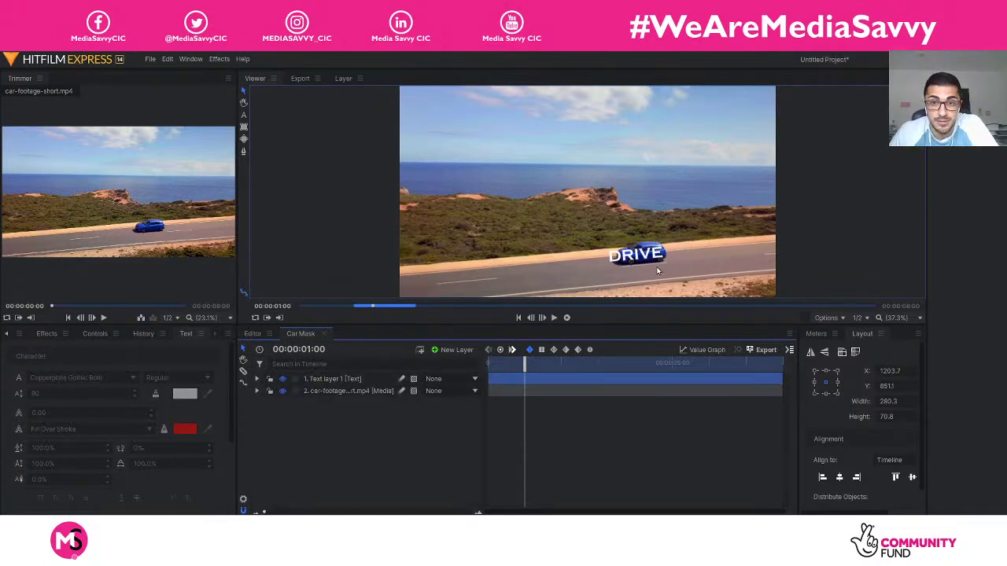
pyautogui.click(516, 370)
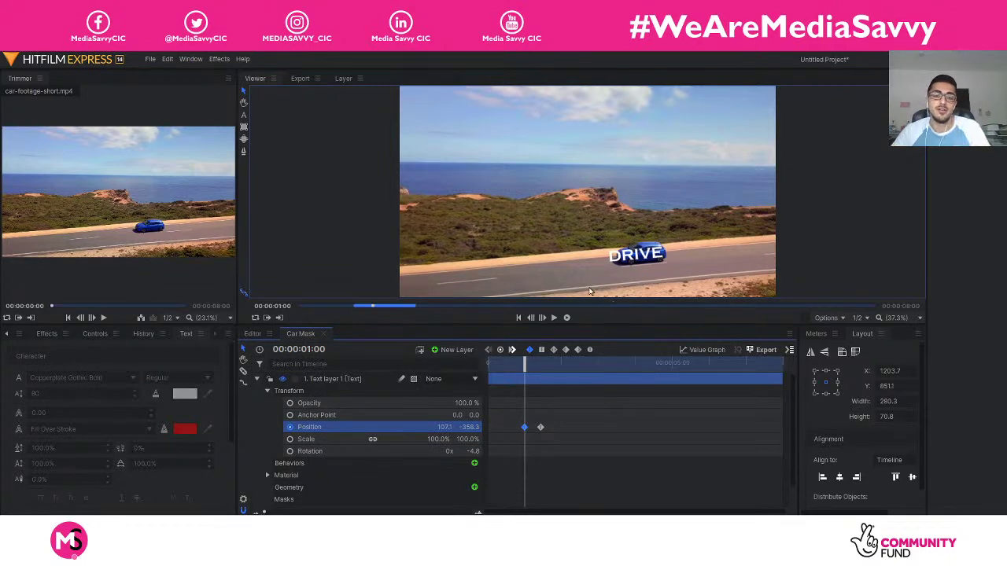
pyautogui.scroll(3, 694, 229)
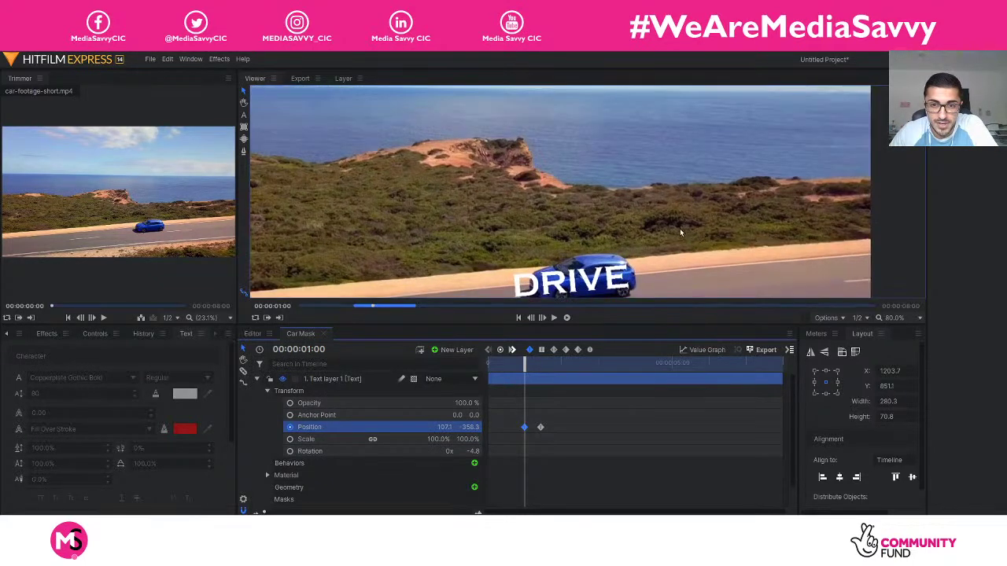
# - Examine the DRIVE text over the car's rear up close at 300% magnification
pyautogui.scroll(5, 623, 288)
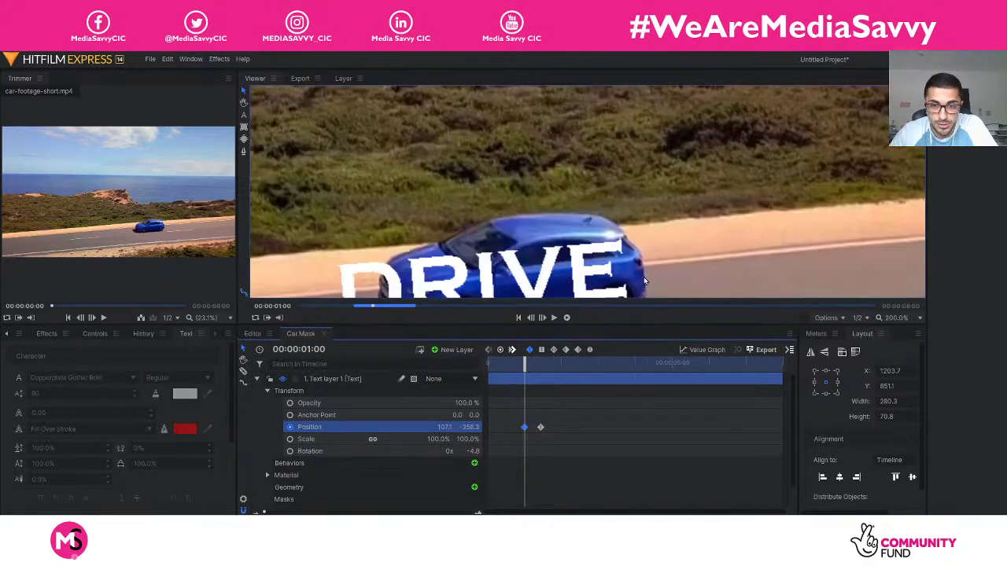
pyautogui.click(898, 318)
pyautogui.click(901, 492)
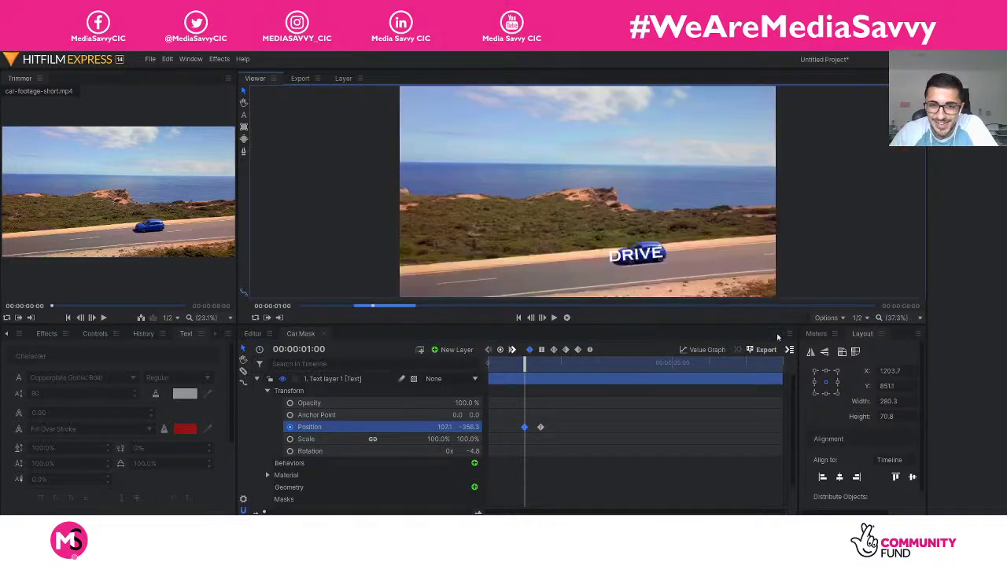
pyautogui.scroll(8, 662, 257)
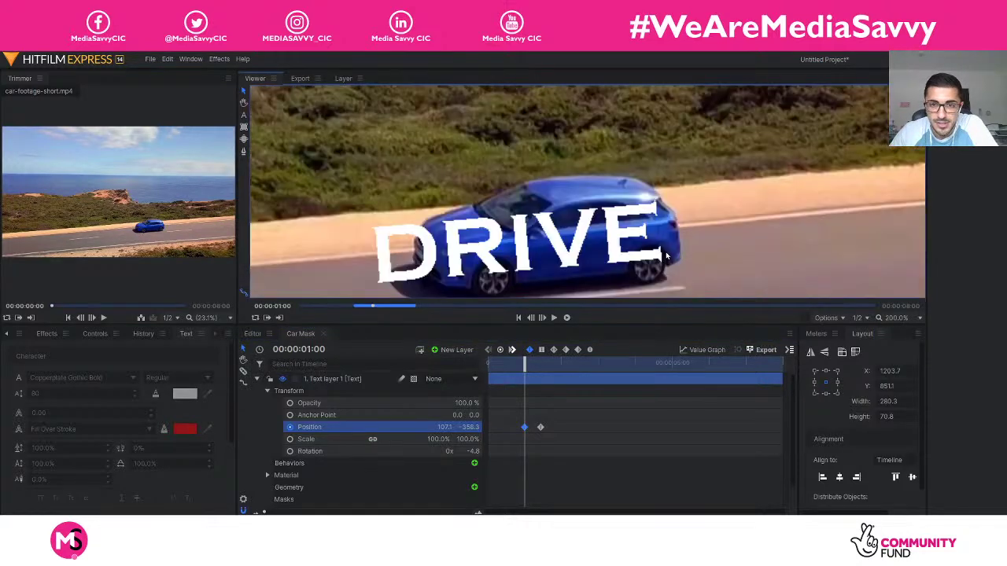
pyautogui.scroll(2, 675, 249)
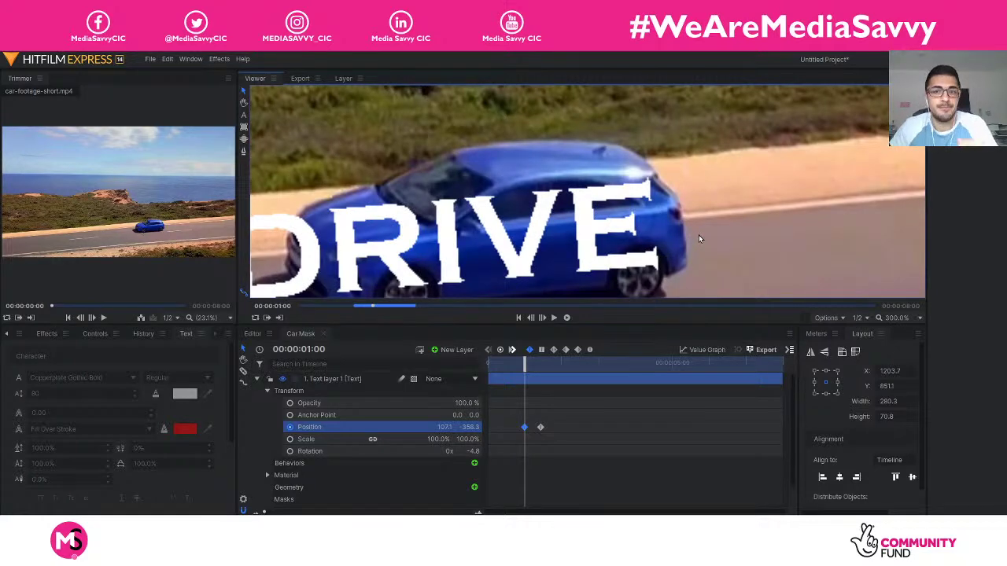
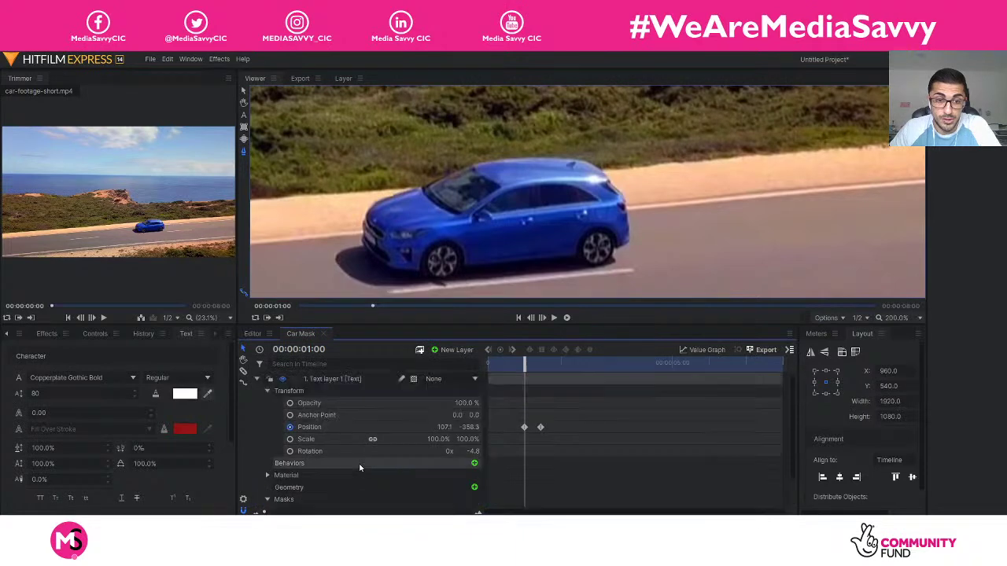
# - Select the mask on Text layer 1 to show its outline, and fit the whole frame in the viewer
pyautogui.click(344, 383)
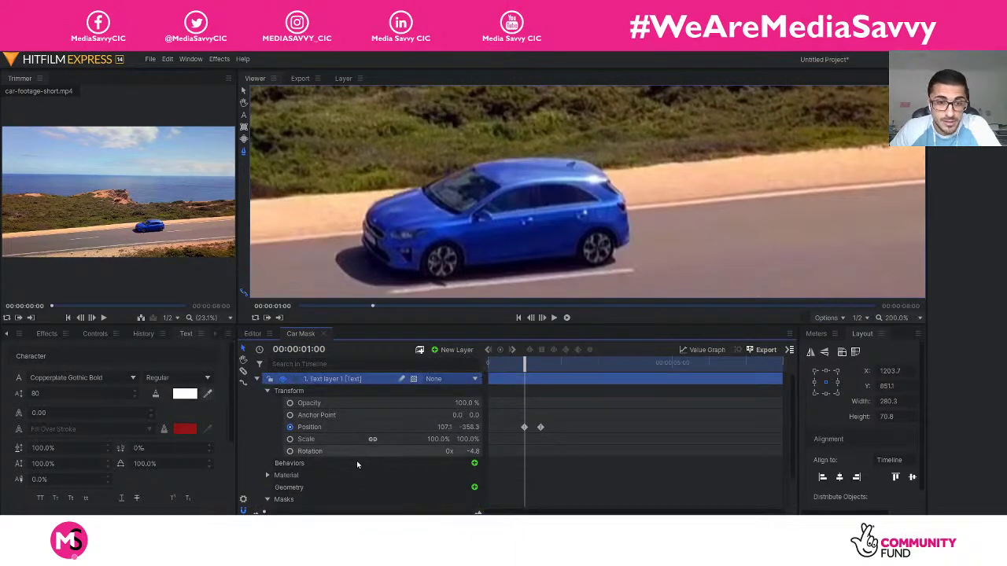
pyautogui.doubleClick(325, 496)
pyautogui.click(321, 479)
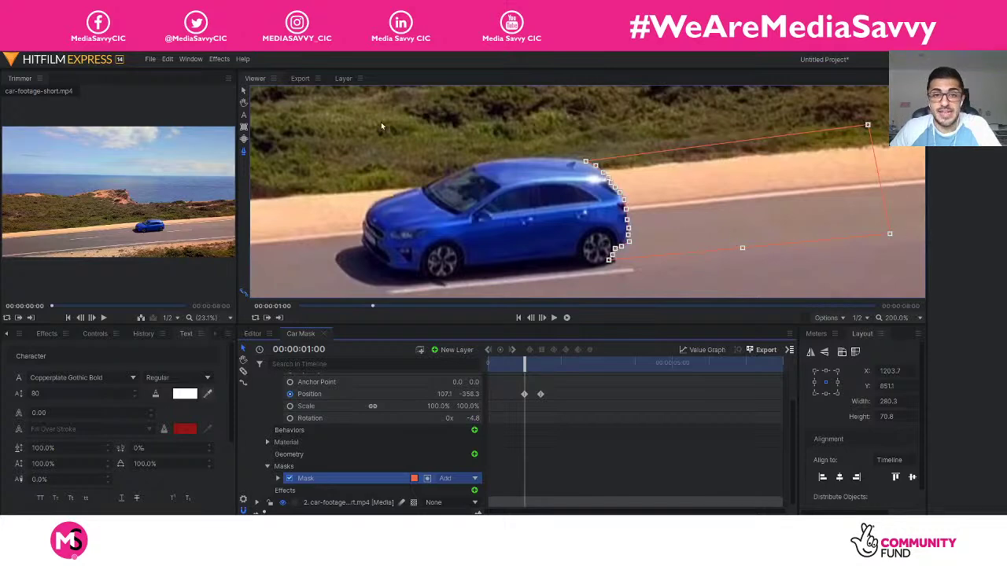
pyautogui.scroll(-5, 458, 168)
pyautogui.click(906, 318)
pyautogui.click(901, 491)
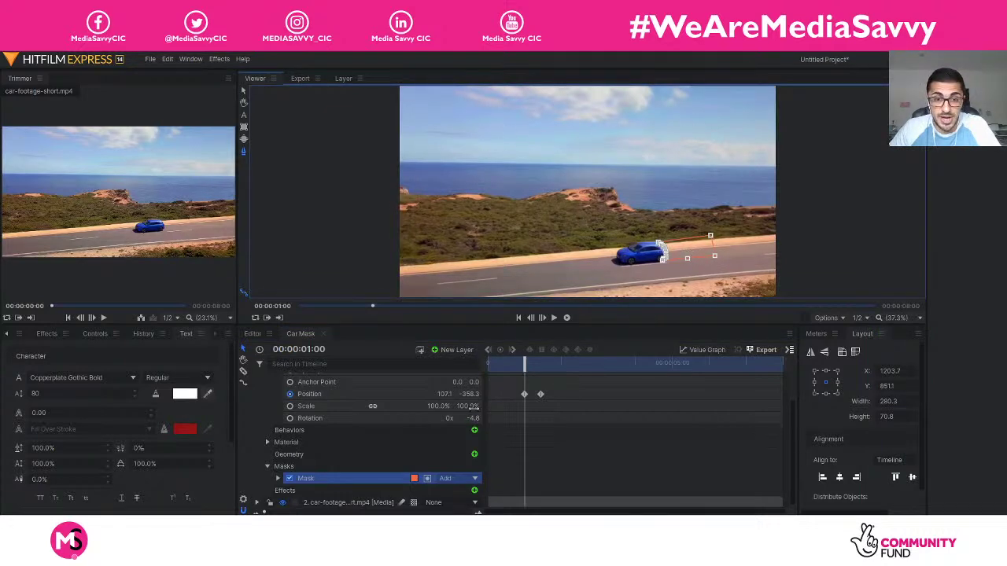
# - Try inverting Text layer 1's mask to compare which part of the DRIVE text it hides, and restore the mask
pyautogui.click(428, 480)
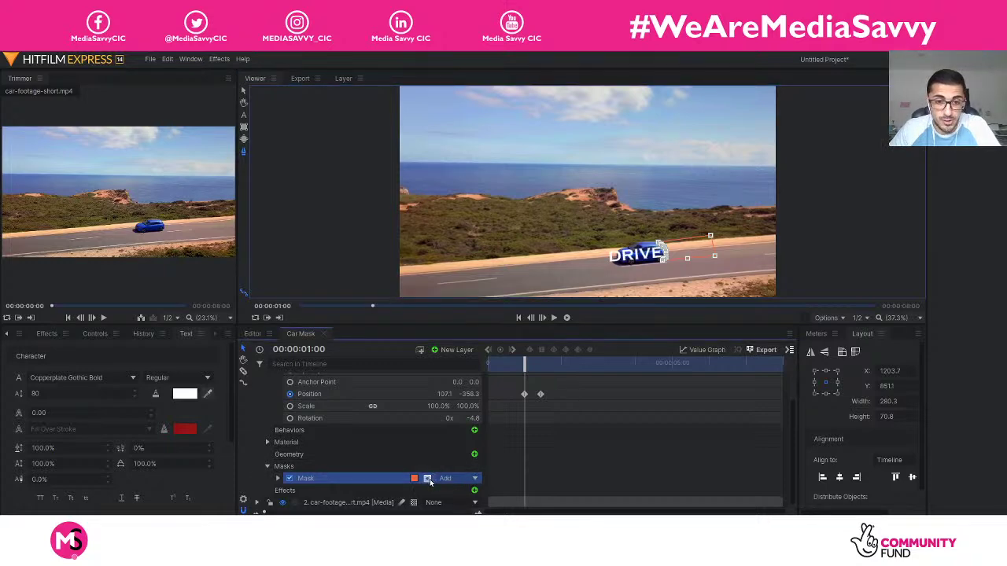
pyautogui.click(428, 479)
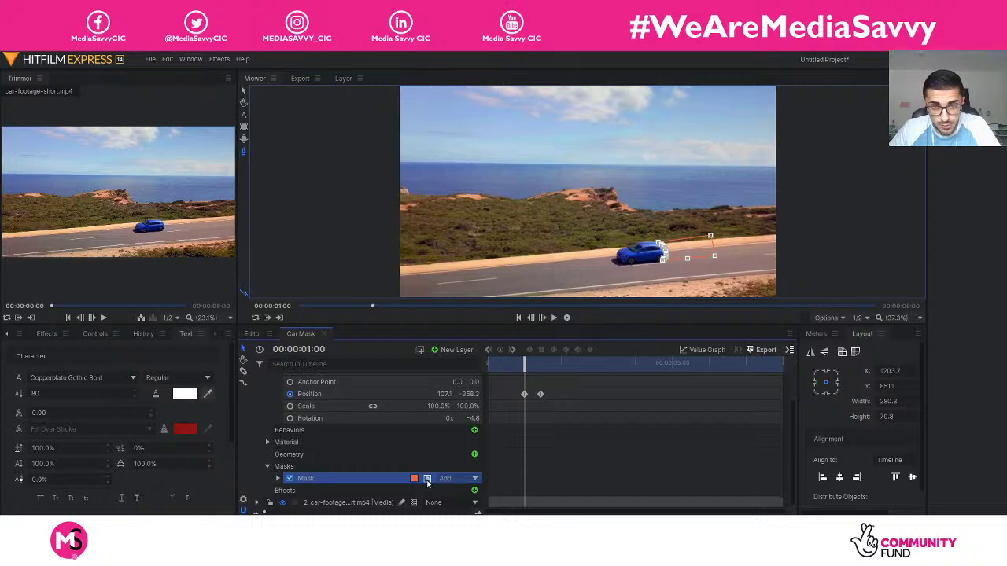
pyautogui.click(427, 481)
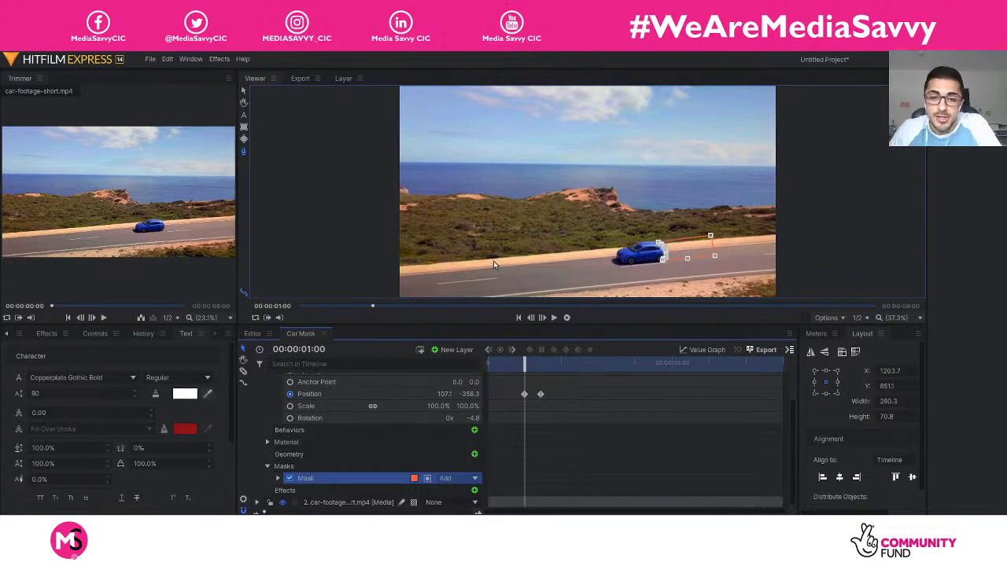
# - Examine how the mask travels with the DRIVE text from 00:00:01:00 to 00:00:01:11
pyautogui.scroll(3, 592, 273)
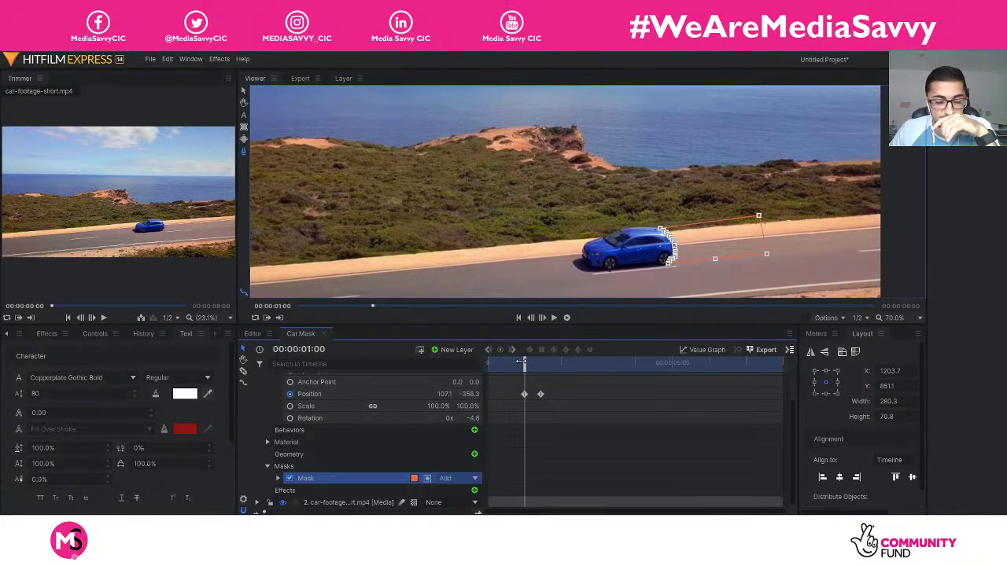
pyautogui.moveTo(522, 361)
pyautogui.mouseDown()
pyautogui.moveTo(541, 363)
pyautogui.moveTo(525, 362)
pyautogui.mouseUp()
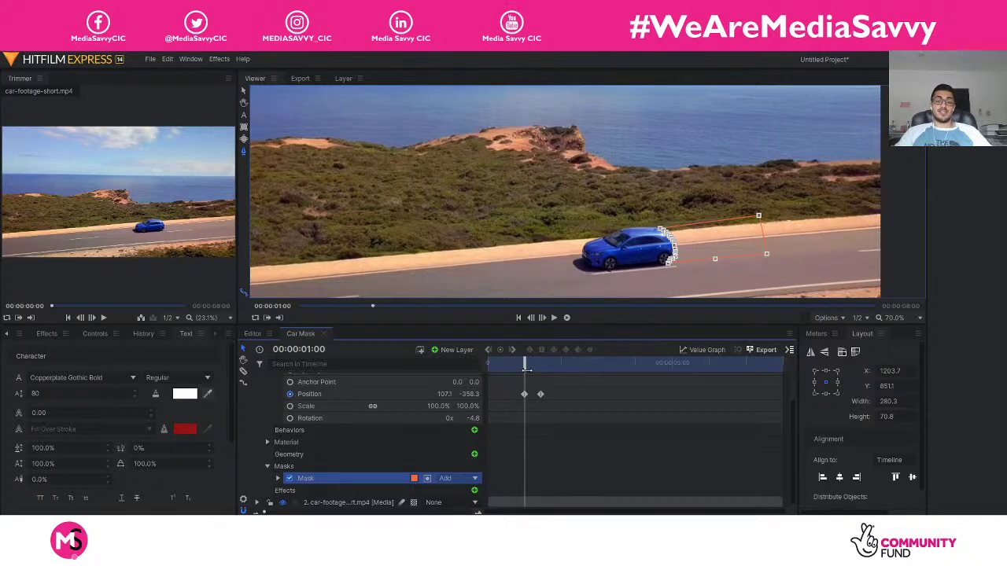
pyautogui.moveTo(525, 368); pyautogui.dragTo(540, 369)
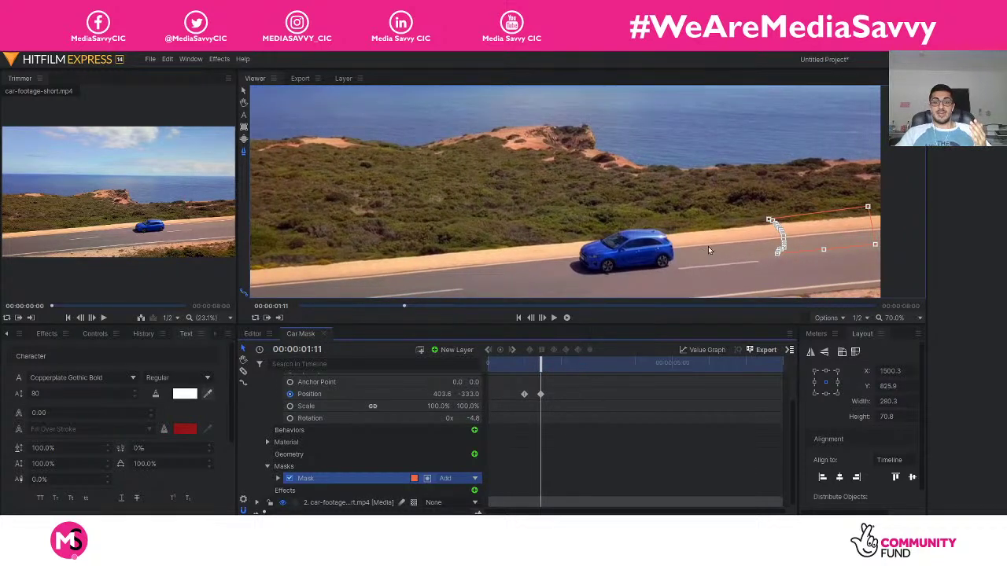
# - With the mask temporarily disabled, compare the DRIVE text at its two Position keyframes, return to 00:00:01:00 and re-enable the mask
pyautogui.click(289, 479)
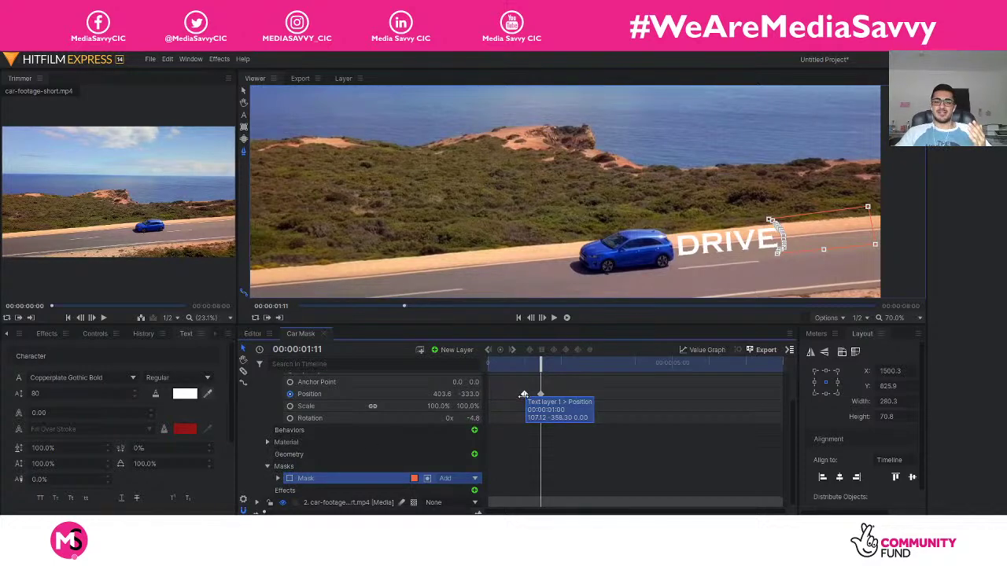
pyautogui.moveTo(537, 363)
pyautogui.mouseDown()
pyautogui.moveTo(523, 364)
pyautogui.moveTo(540, 363)
pyautogui.mouseUp()
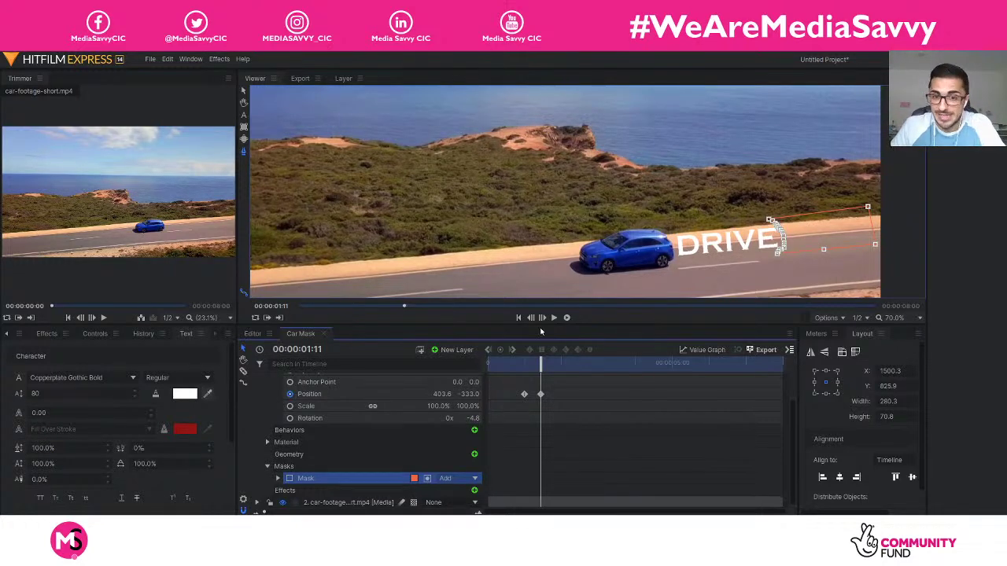
pyautogui.moveTo(540, 367); pyautogui.dragTo(524, 369)
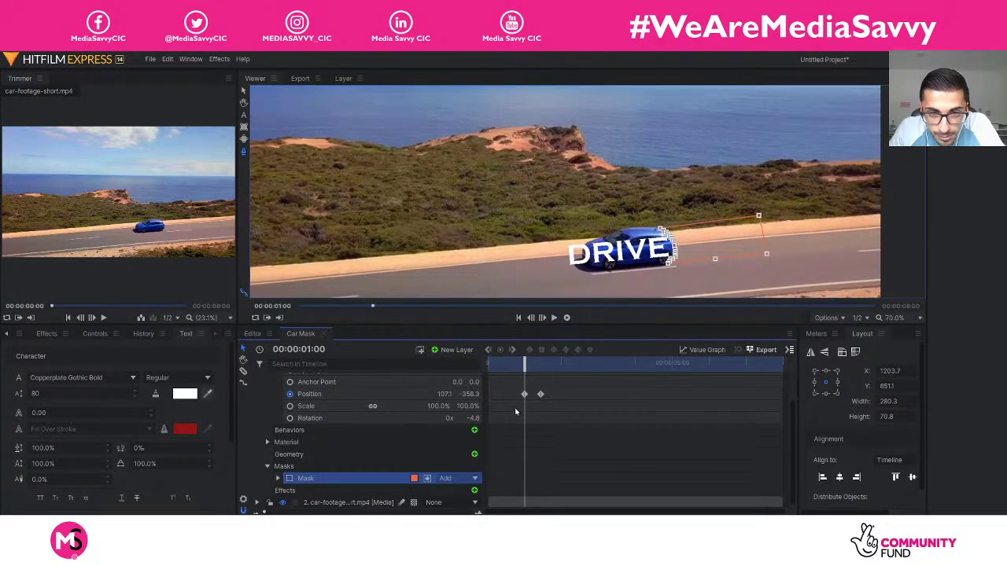
pyautogui.click(523, 394)
pyautogui.doubleClick(541, 394)
pyautogui.doubleClick(522, 394)
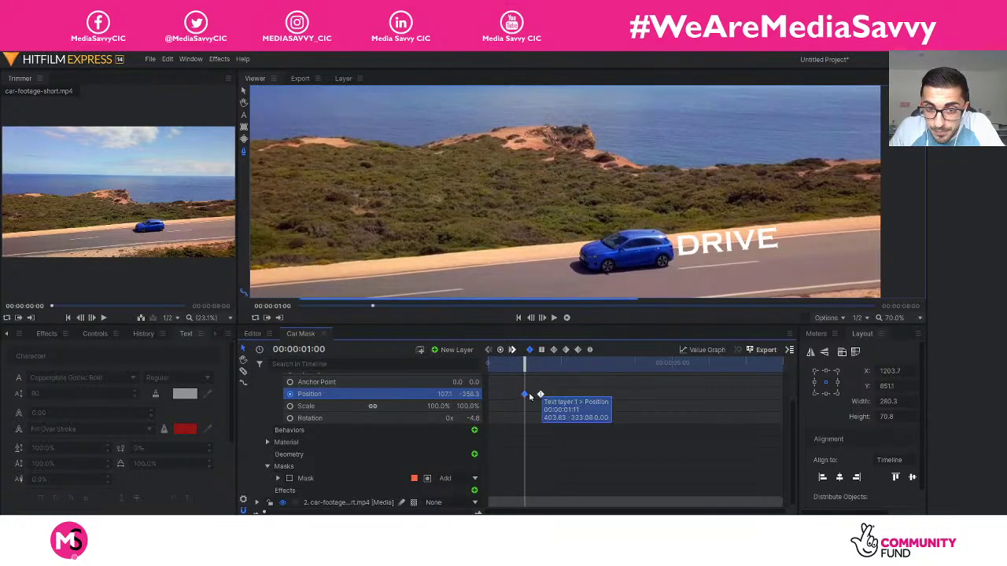
pyautogui.doubleClick(540, 394)
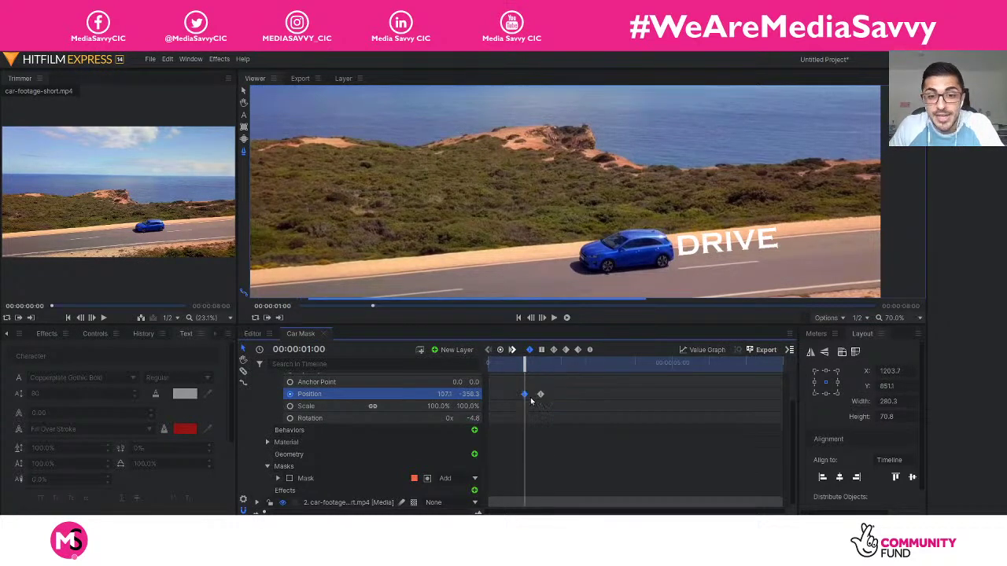
pyautogui.doubleClick(522, 394)
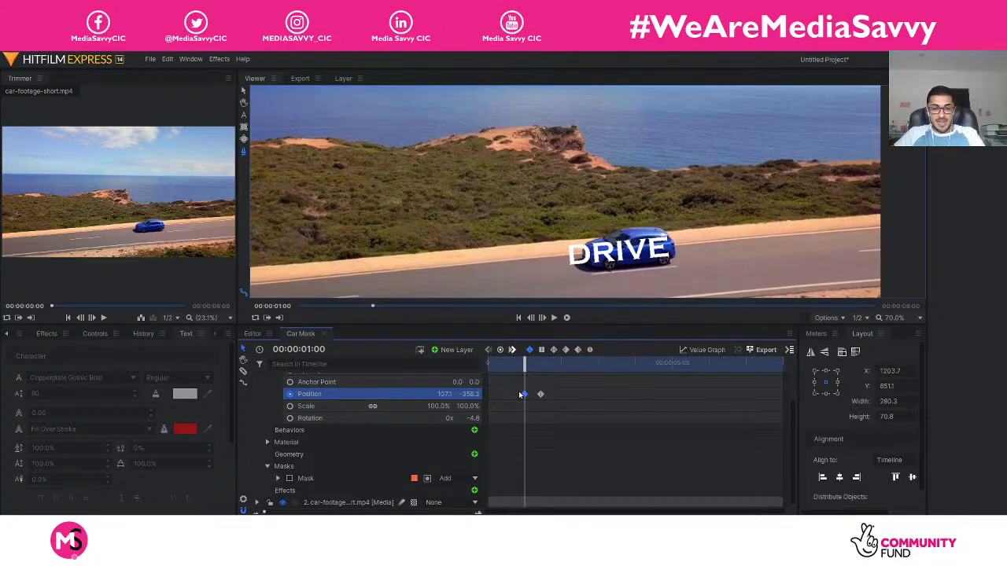
pyautogui.doubleClick(541, 394)
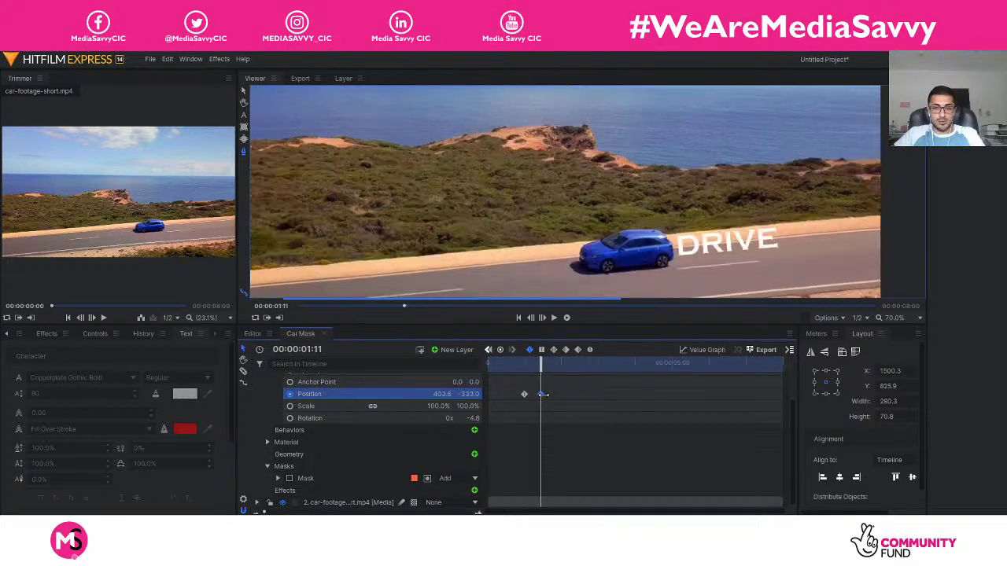
pyautogui.moveTo(548, 362); pyautogui.dragTo(525, 366)
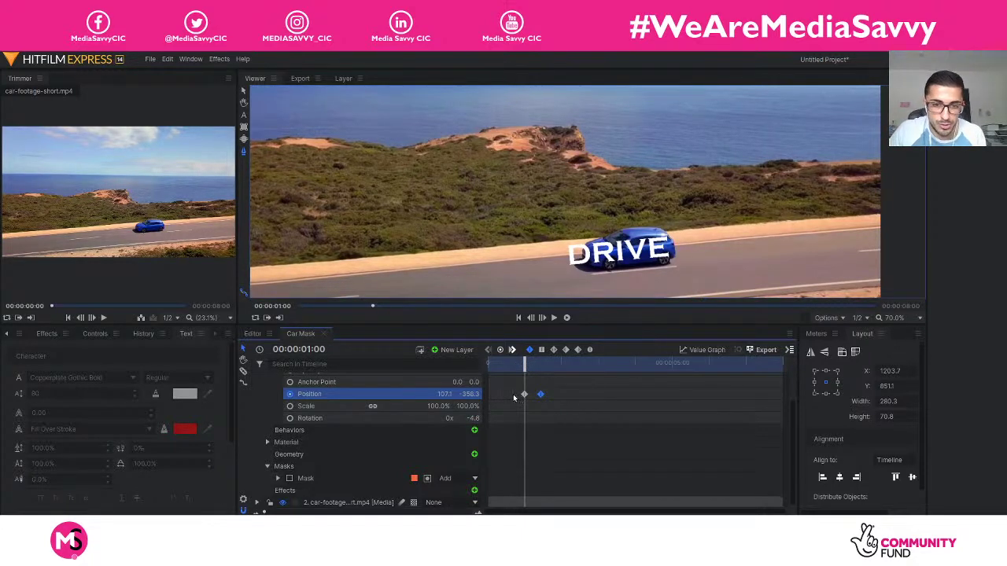
pyautogui.click(543, 414)
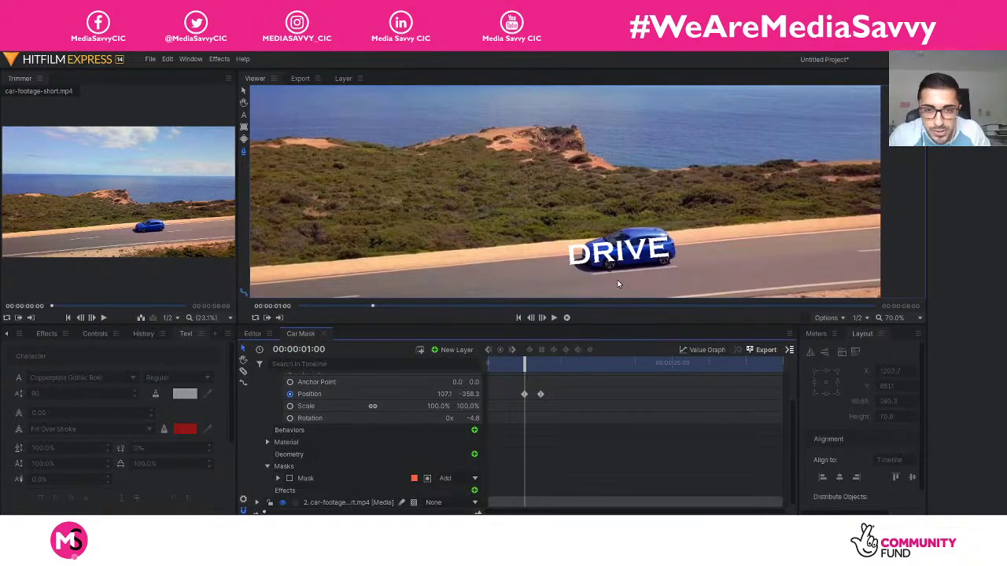
pyautogui.click(289, 478)
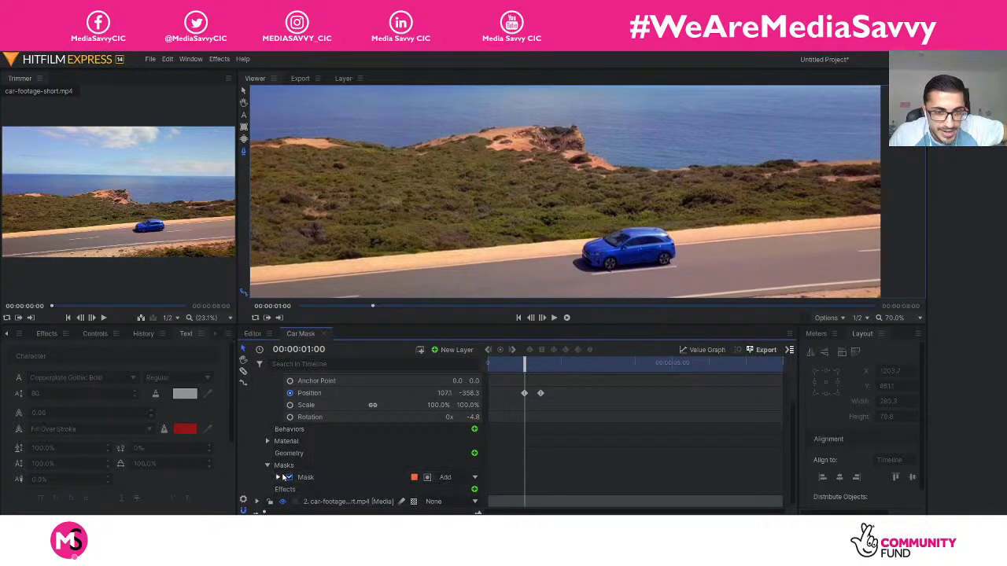
# - Collapse Text layer 1's Transform properties, keeping its Masks group expanded
pyautogui.scroll(2, 268, 409)
pyautogui.click(266, 391)
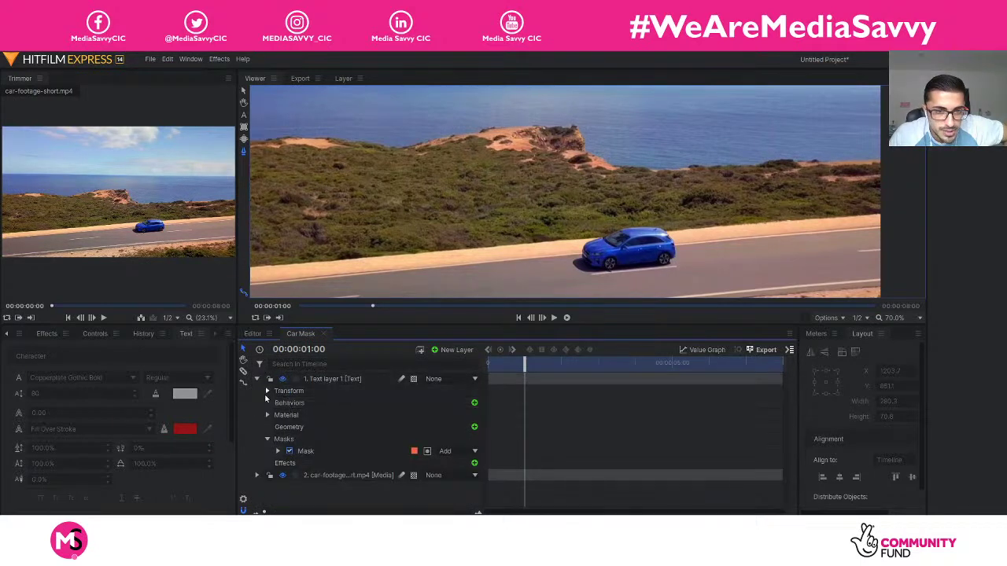
pyautogui.click(336, 381)
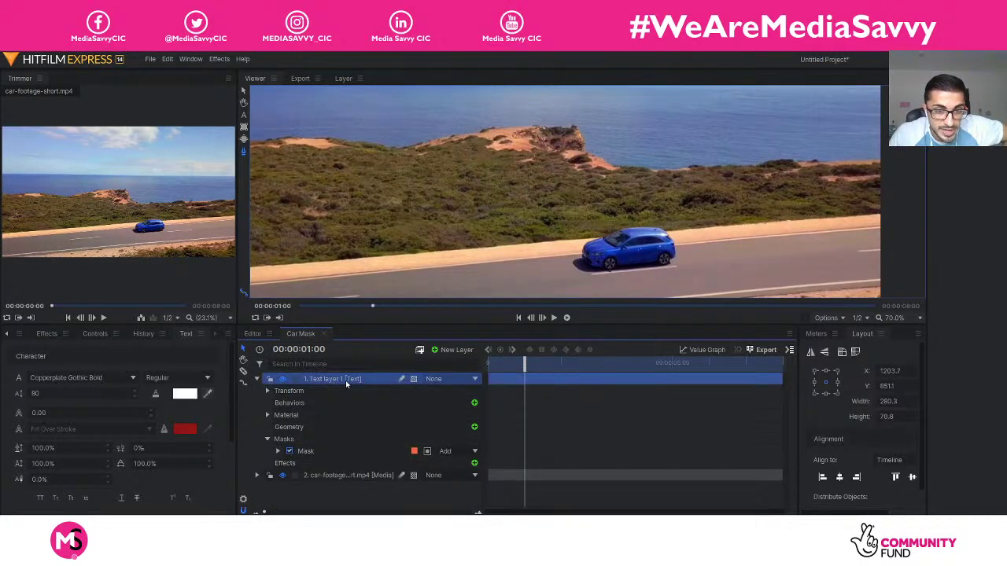
pyautogui.click(256, 378)
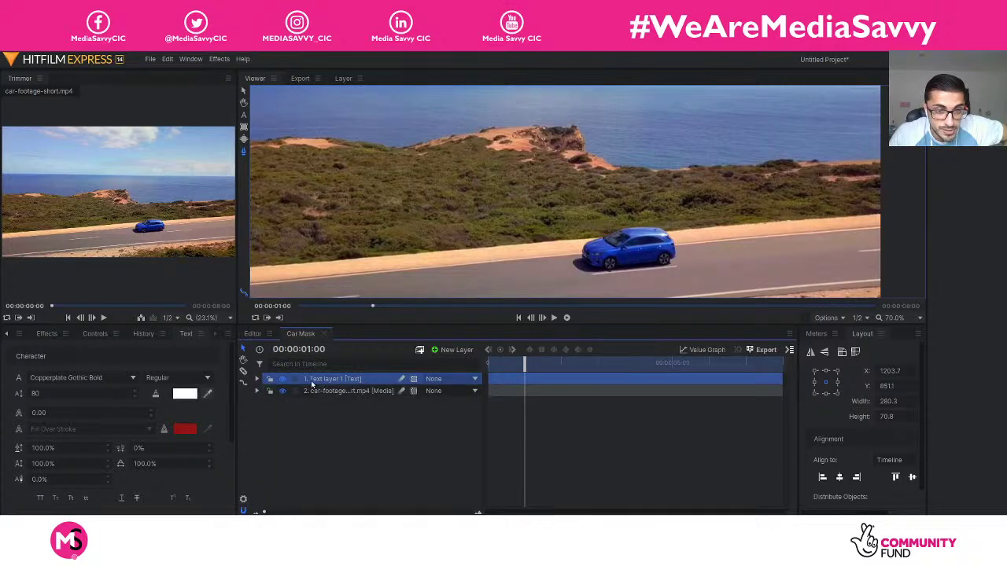
pyautogui.click(256, 379)
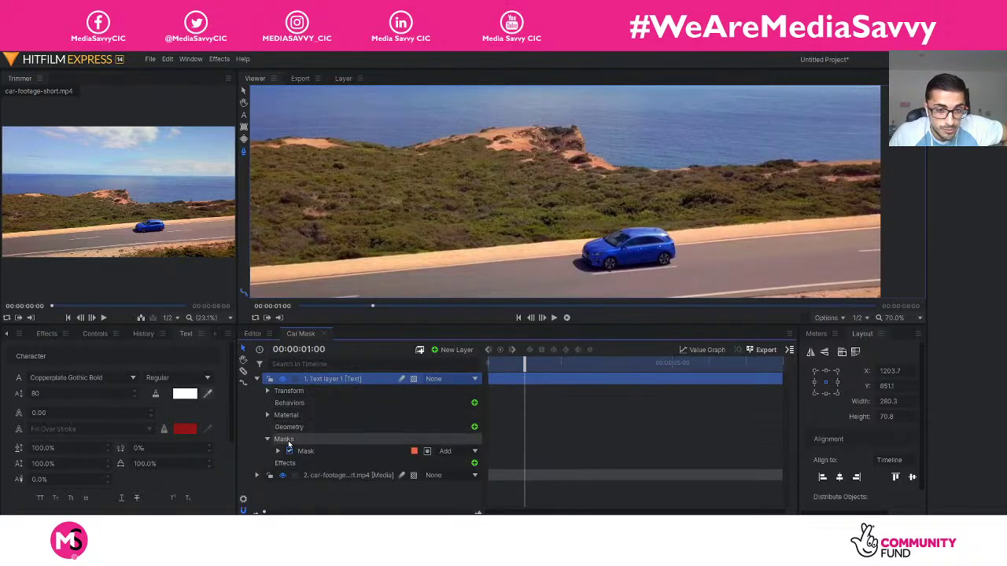
pyautogui.click(268, 440)
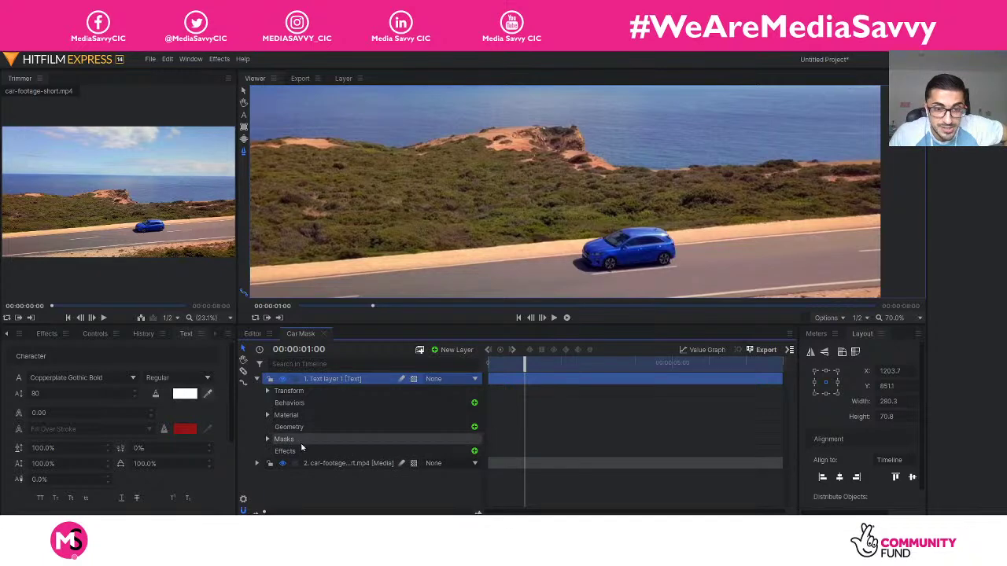
pyautogui.click(268, 439)
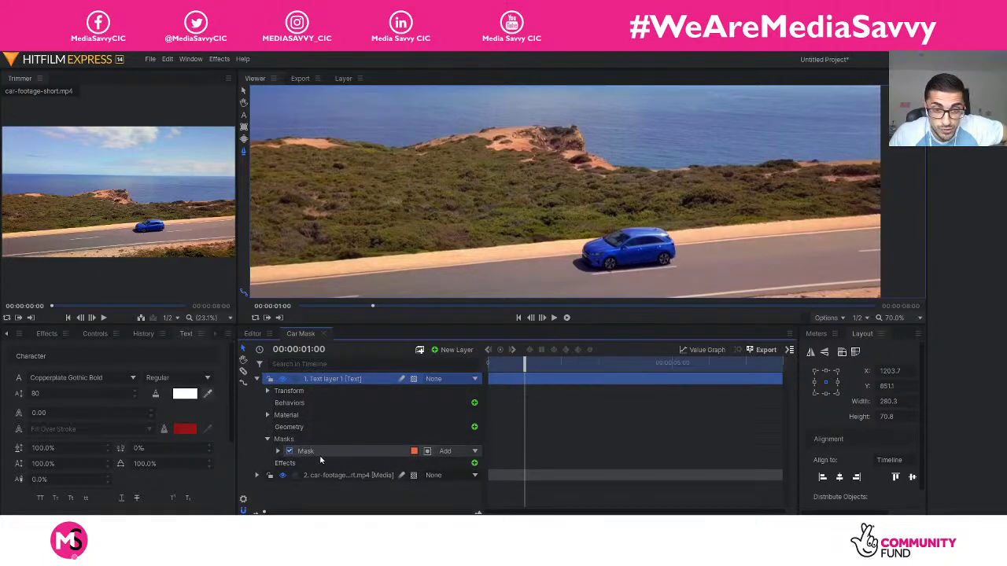
# - Set the outline colour of Text layer 1's mask to orange-brown #aa5500
pyautogui.click(414, 452)
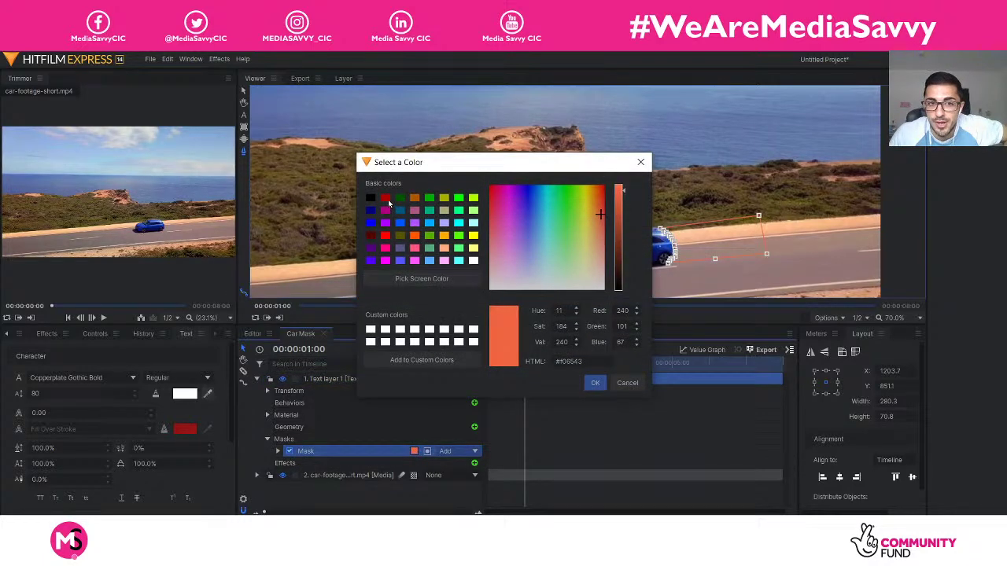
pyautogui.click(387, 199)
pyautogui.click(415, 199)
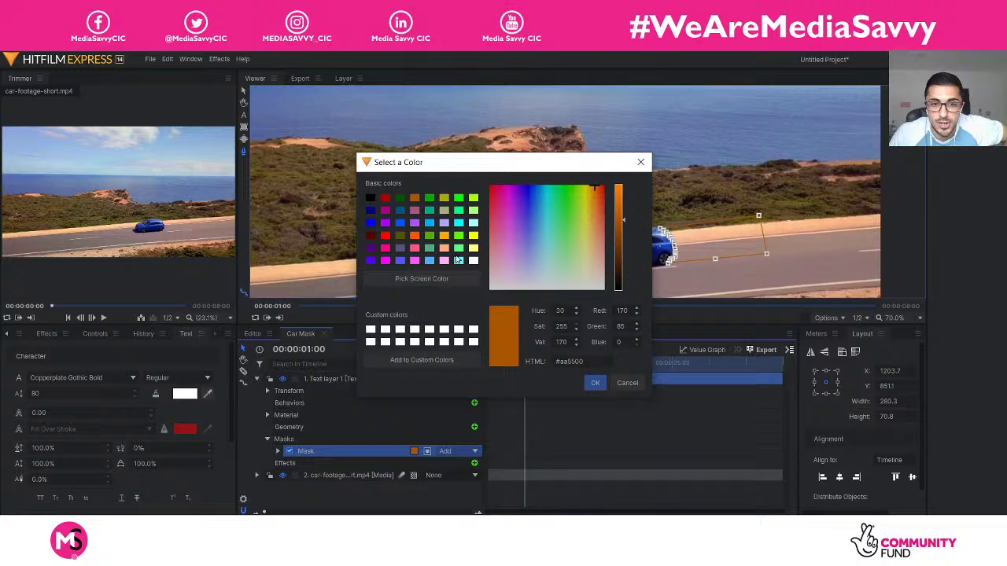
pyautogui.click(595, 383)
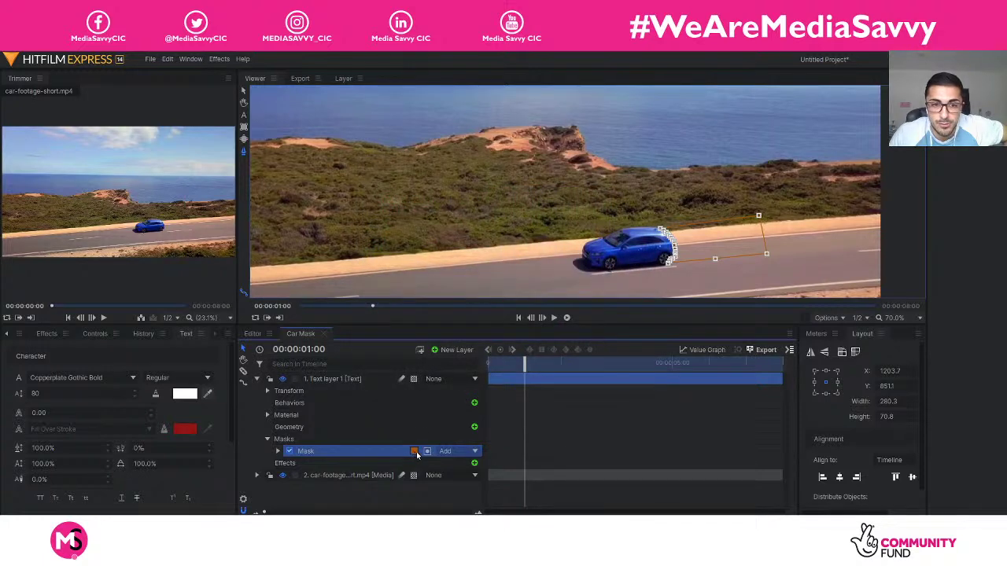
# - Rename Text layer 1's mask as "Back of car"
pyautogui.rightClick(326, 454)
pyautogui.click(343, 517)
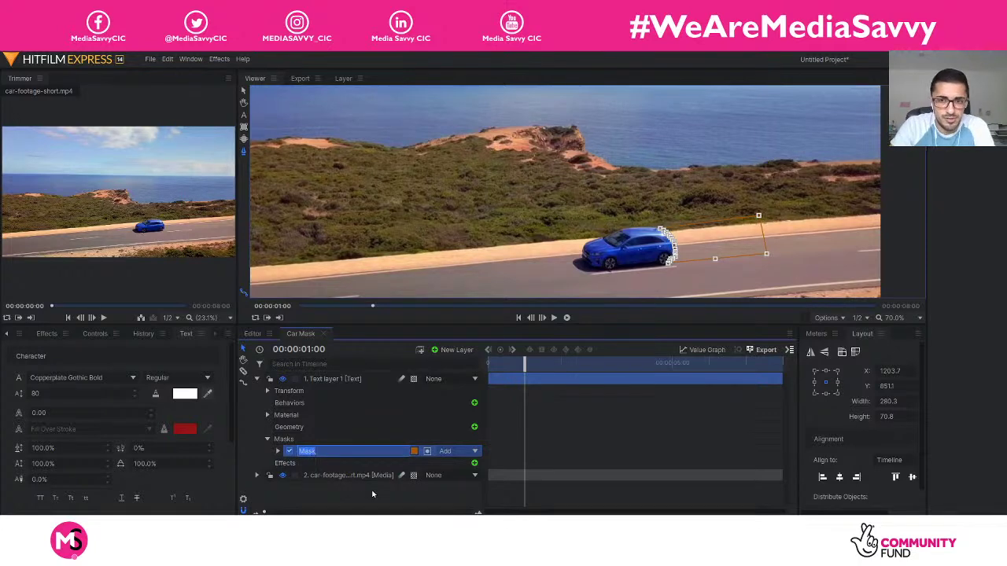
pyautogui.write('Ba')
pyautogui.press('BackSpace')
pyautogui.press('BackSpace')
pyautogui.press('BackSpace')
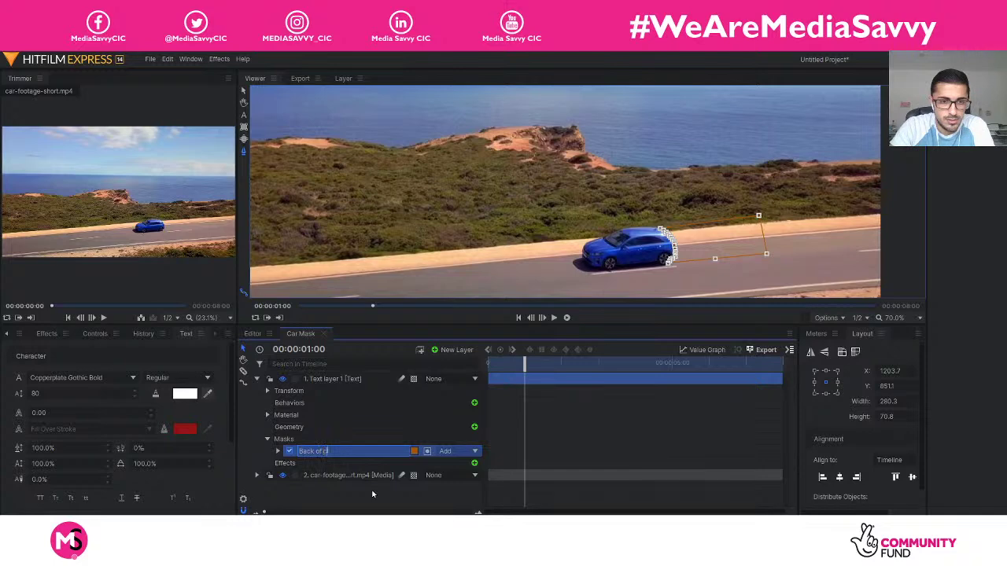
pyautogui.press('Return')
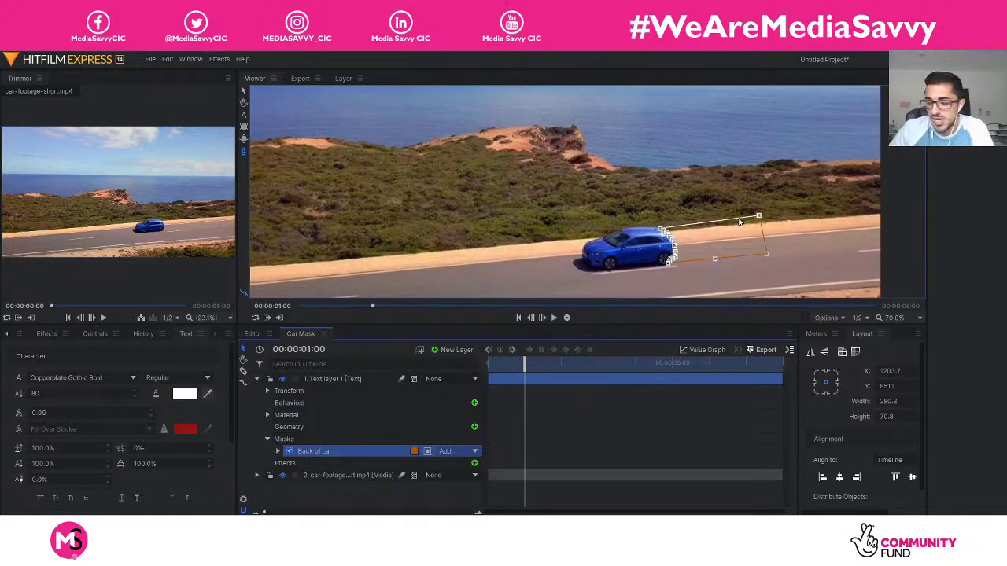
# - Expand the Back of car mask's Transform properties and enable keyframing for its Position and Path at 00:00:01:00
pyautogui.click(278, 451)
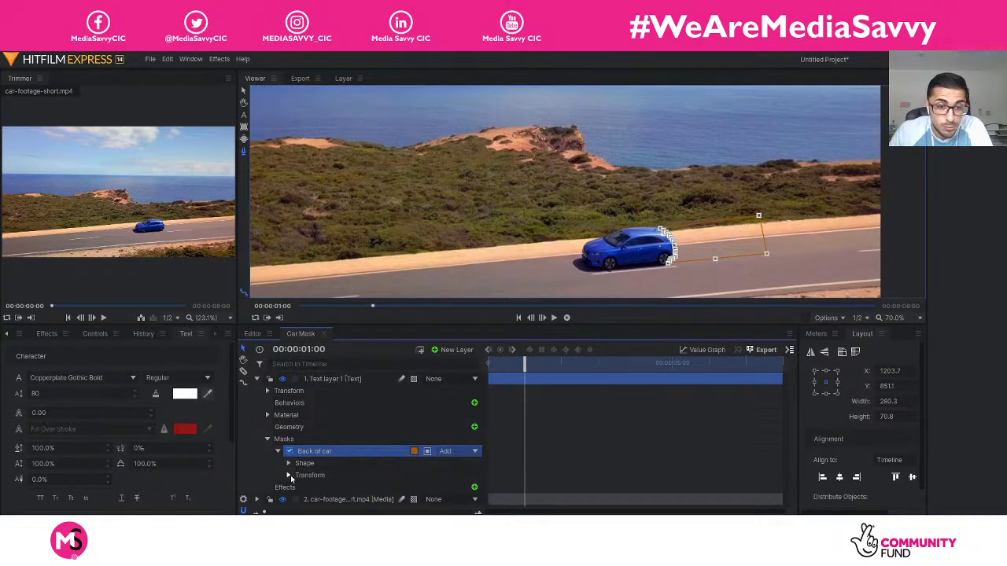
pyautogui.click(289, 475)
pyautogui.scroll(-2, 380, 460)
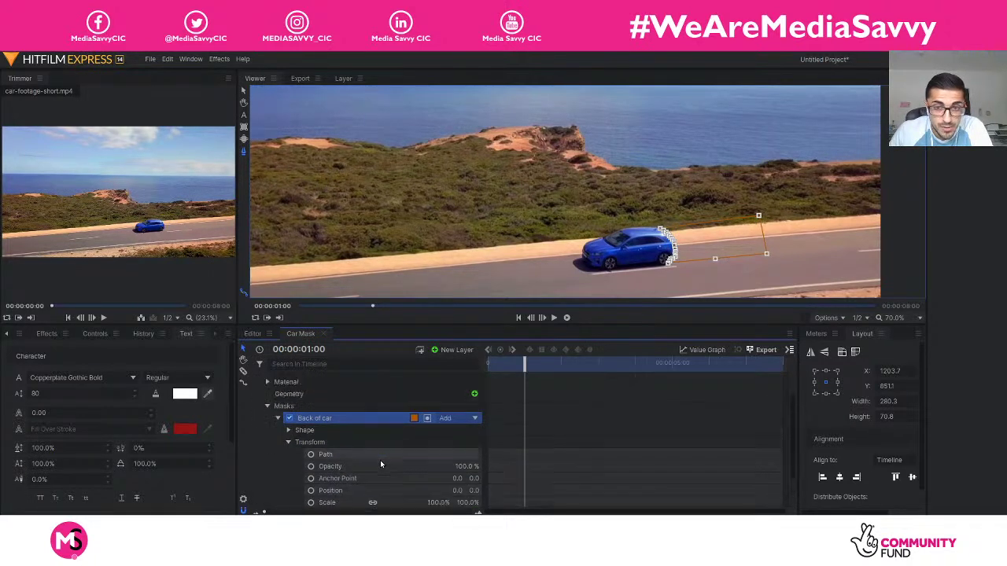
pyautogui.scroll(2, 380, 460)
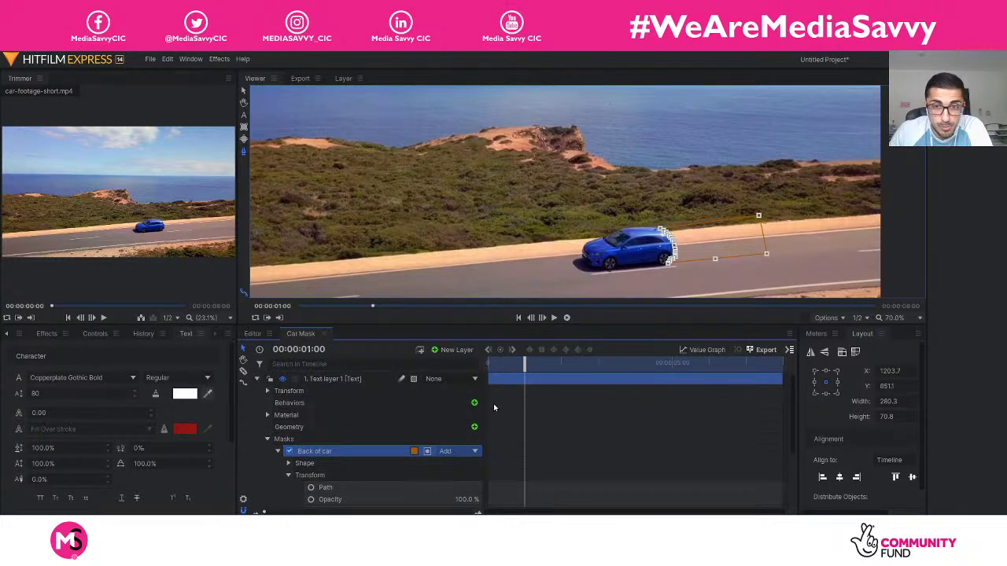
pyautogui.scroll(-3, 493, 403)
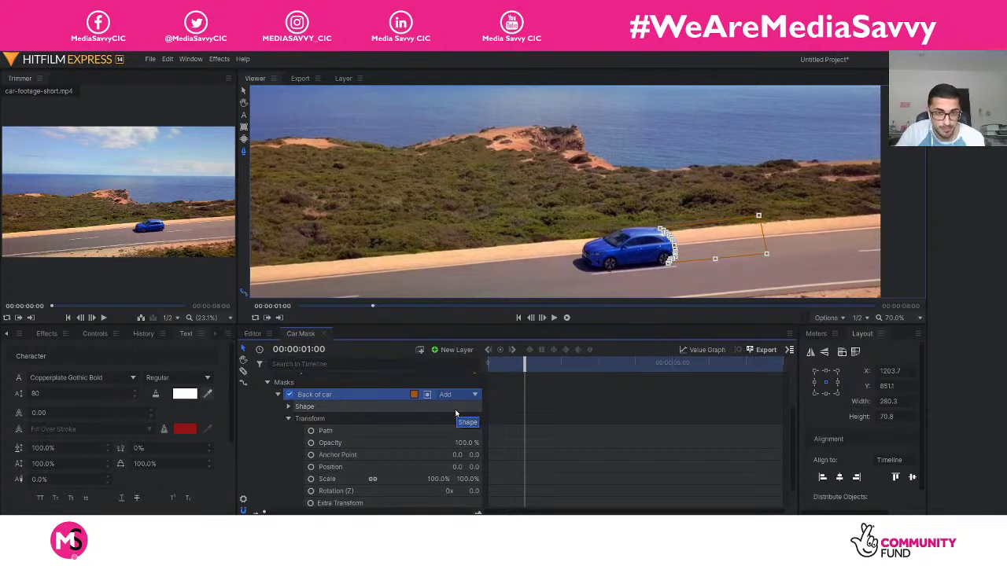
pyautogui.click(311, 467)
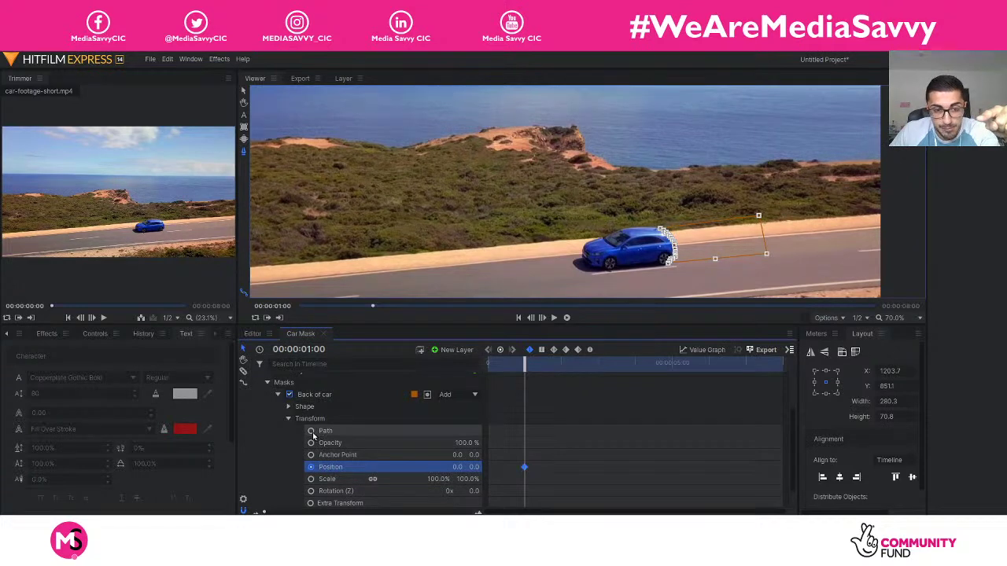
pyautogui.click(311, 431)
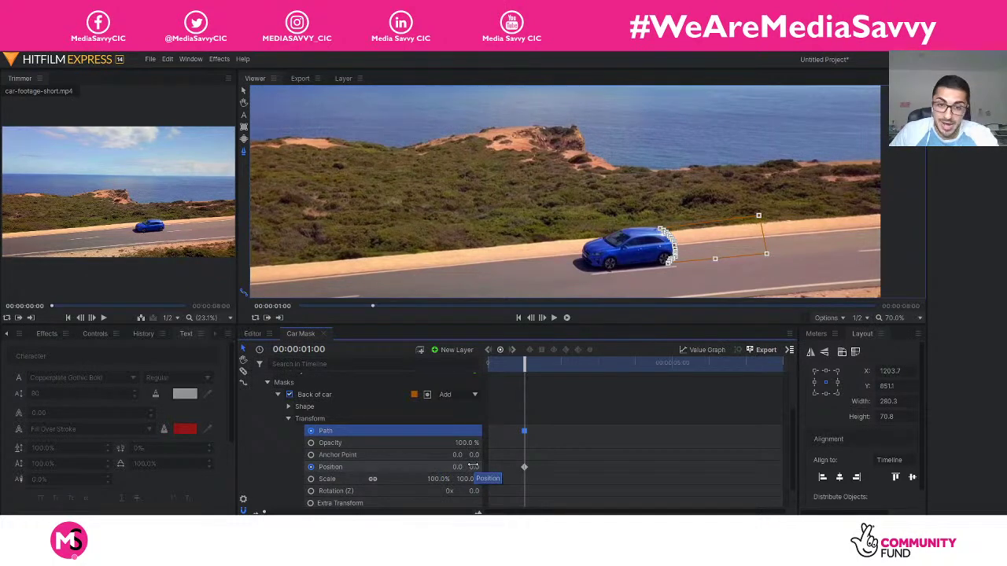
# - Advance to 00:00:01:01 and move the whole Back of car mask onto the car's rear edge, at Position about -27.0, -1.9
pyautogui.scroll(1, 676, 277)
pyautogui.scroll(4, 685, 268)
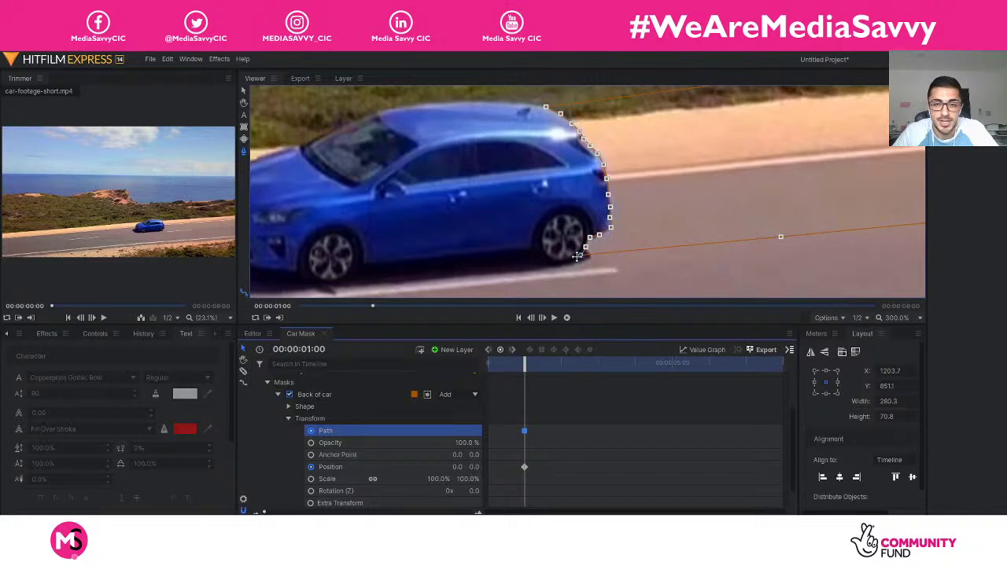
pyautogui.scroll(-1, 568, 249)
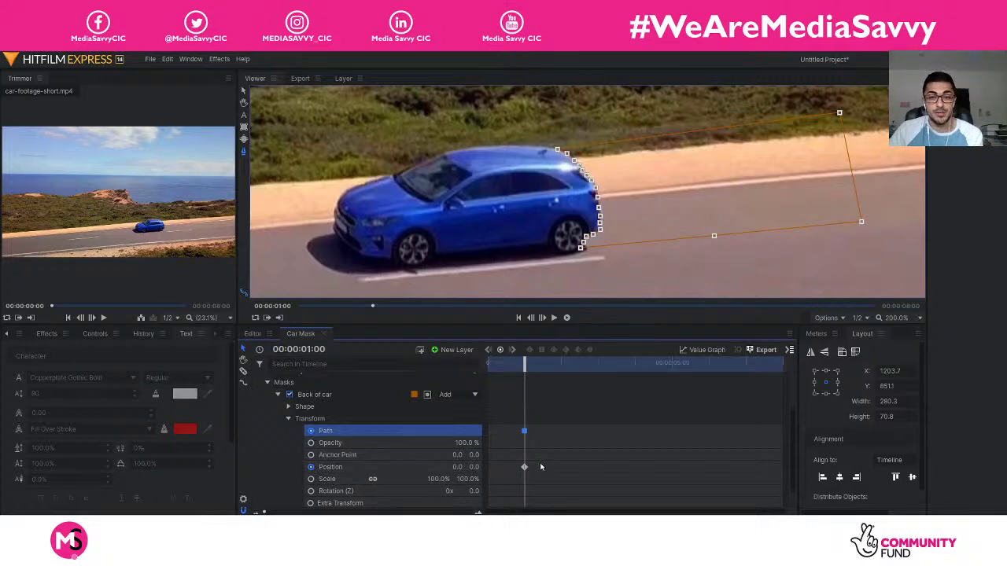
pyautogui.scroll(2, 546, 391)
pyautogui.scroll(-3, 546, 391)
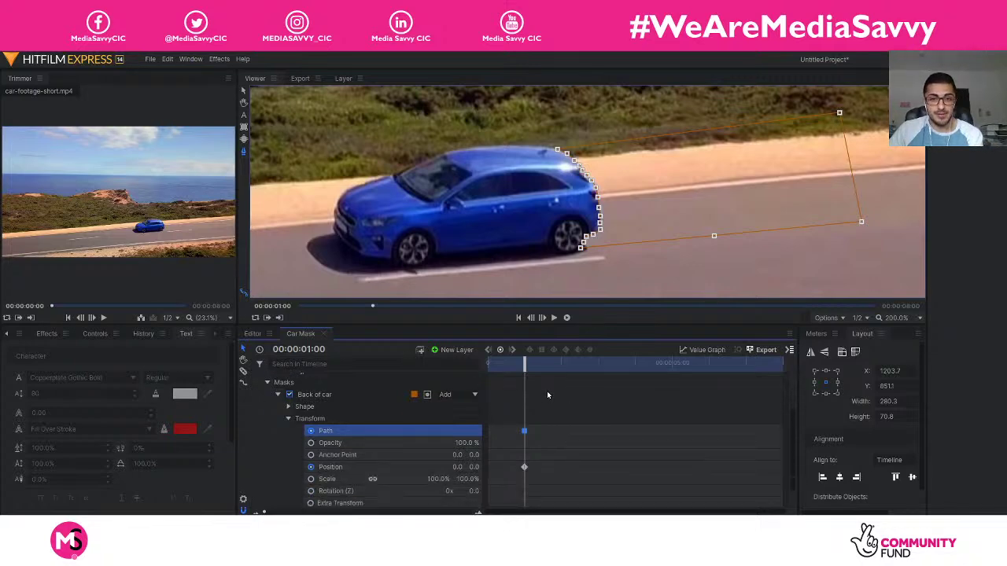
pyautogui.click(542, 319)
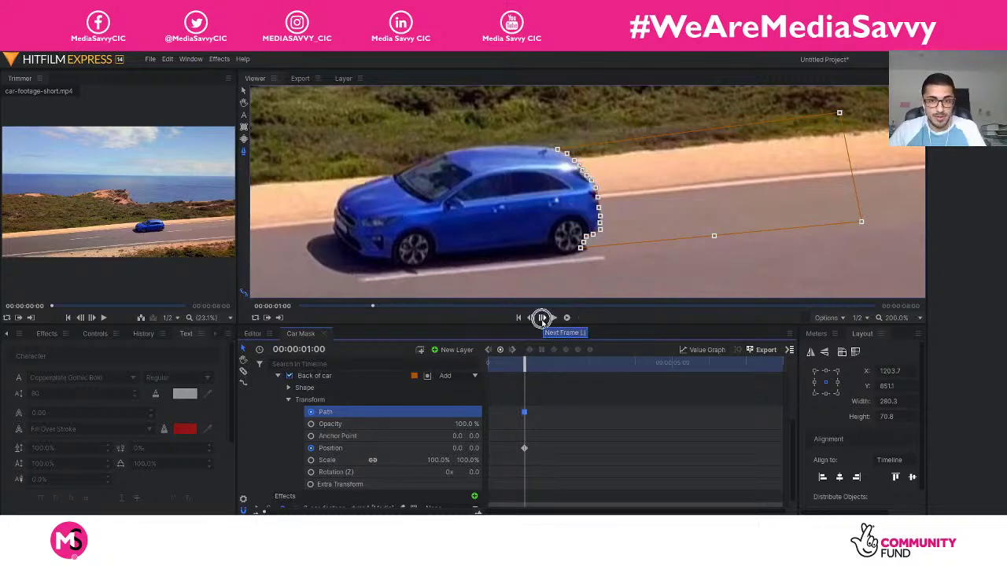
pyautogui.click(542, 319)
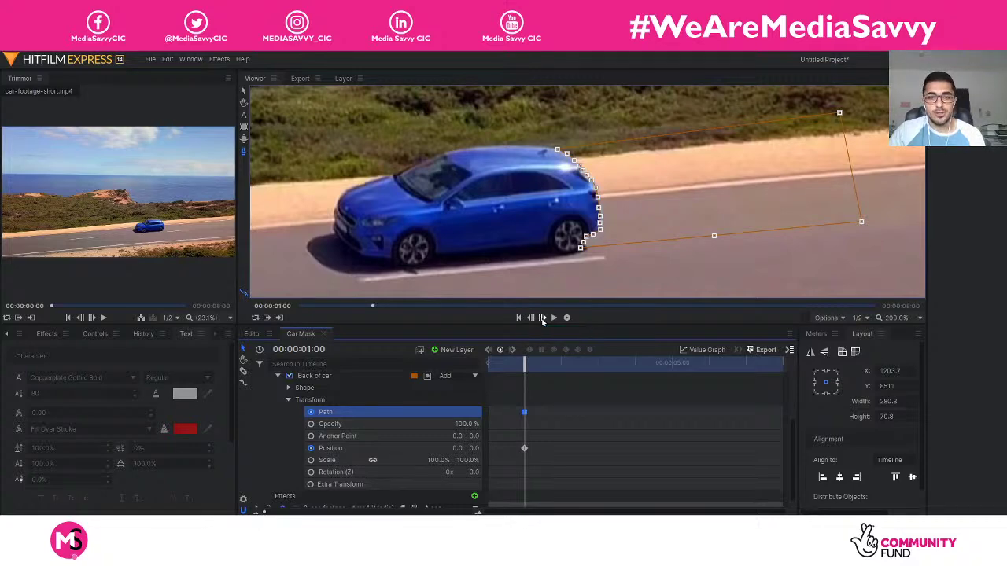
pyautogui.click(542, 318)
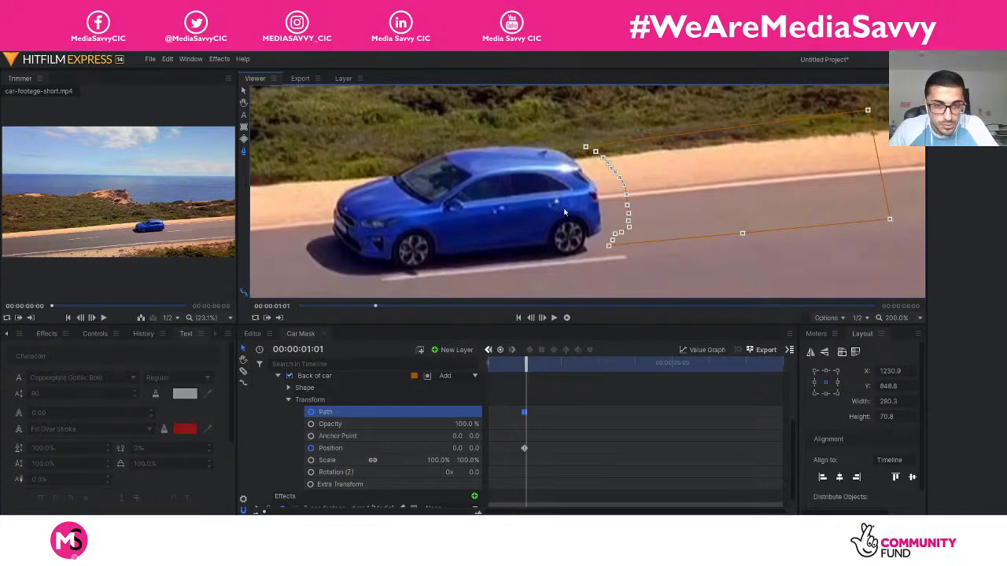
pyautogui.click(243, 92)
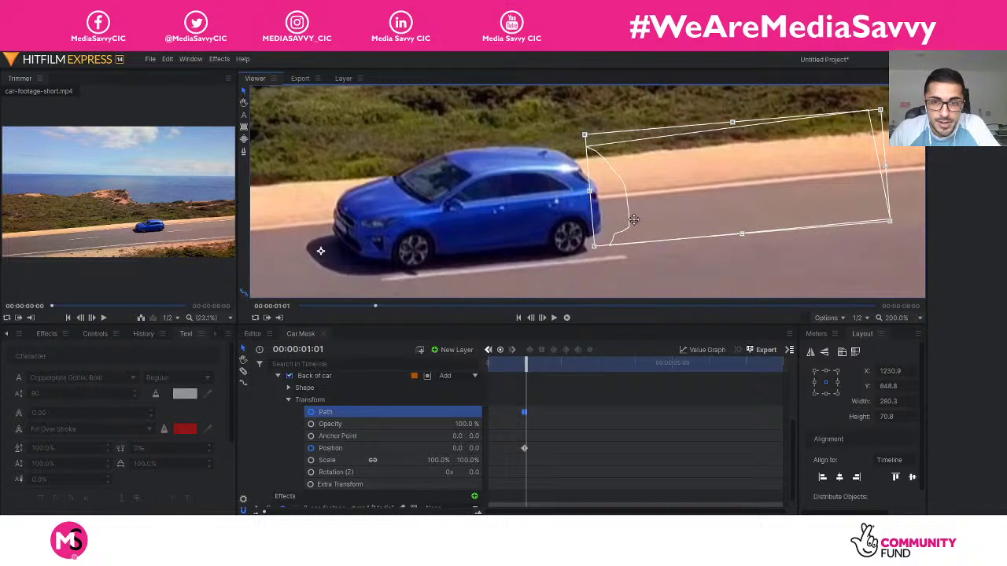
pyautogui.moveTo(634, 219); pyautogui.dragTo(591, 211)
pyautogui.scroll(2, 597, 217)
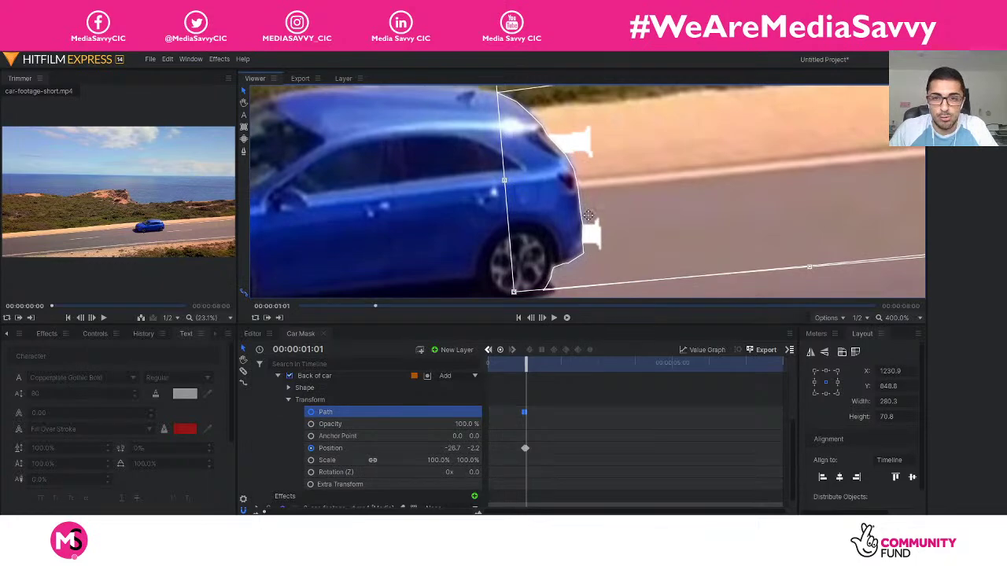
pyautogui.moveTo(598, 196)
pyautogui.mouseDown()
pyautogui.moveTo(580, 197)
pyautogui.moveTo(611, 192)
pyautogui.mouseUp()
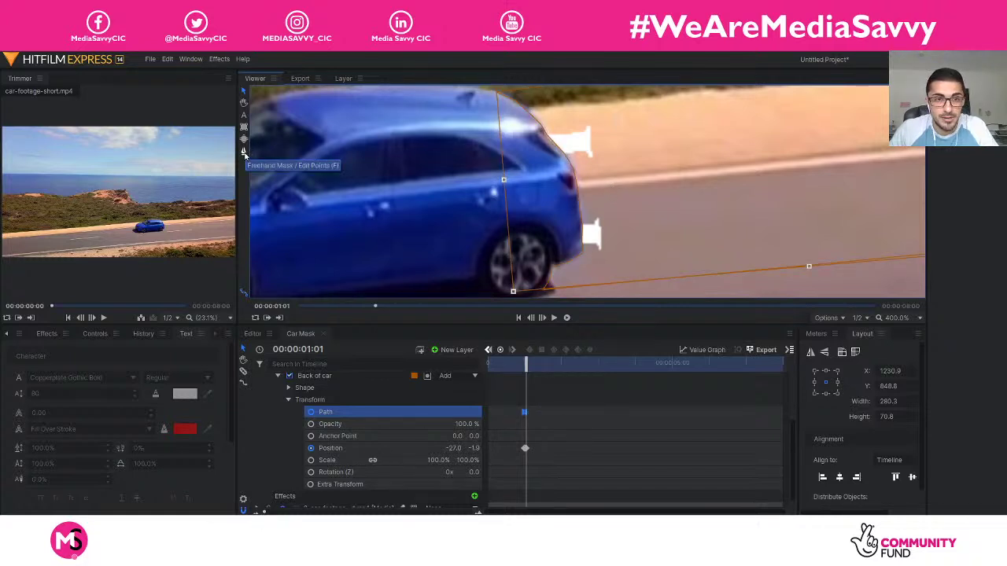
# - Fine-tune individual mask points at 00:00:01:01, undoing the taillight point's move and nudging the points by the rear wheel and bumper
pyautogui.click(244, 153)
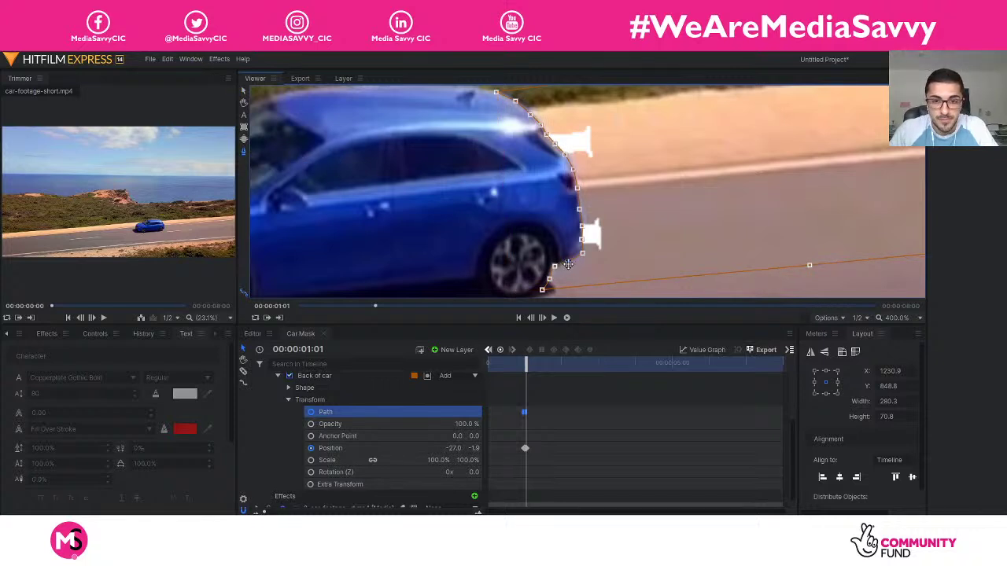
pyautogui.moveTo(272, 511); pyautogui.dragTo(332, 512)
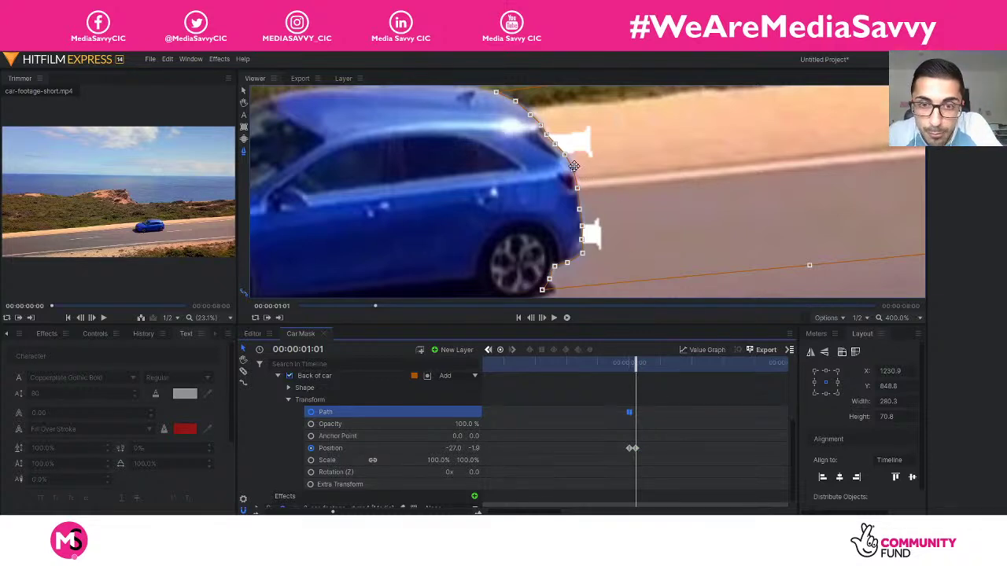
pyautogui.moveTo(573, 169); pyautogui.dragTo(567, 166)
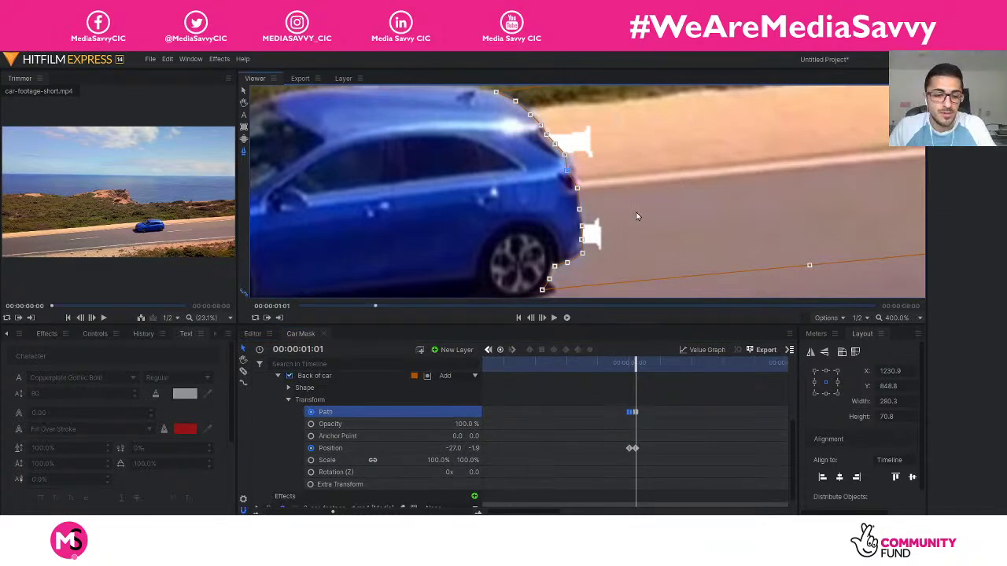
pyautogui.hotkey('ctrl', 'z')
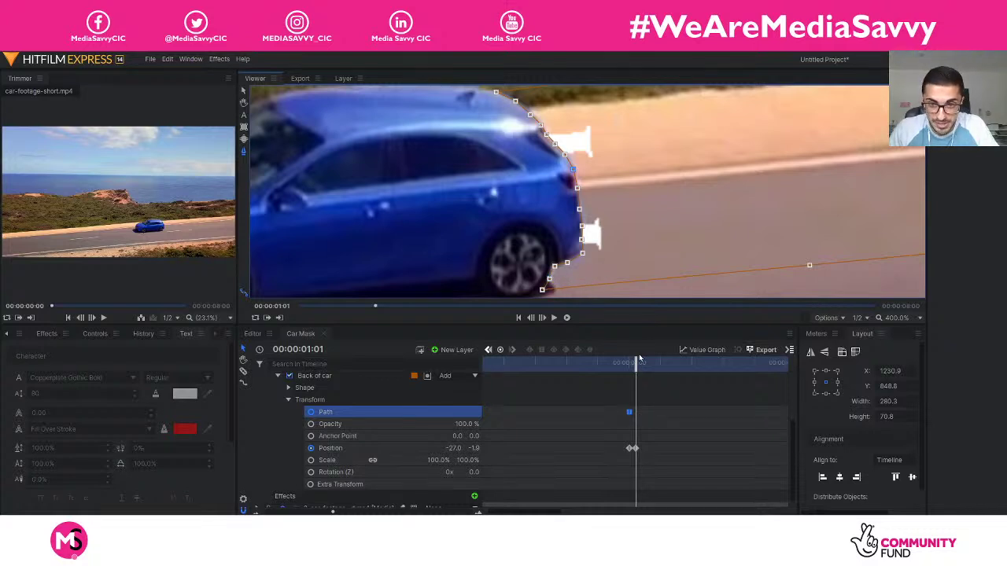
pyautogui.moveTo(555, 282); pyautogui.dragTo(549, 277)
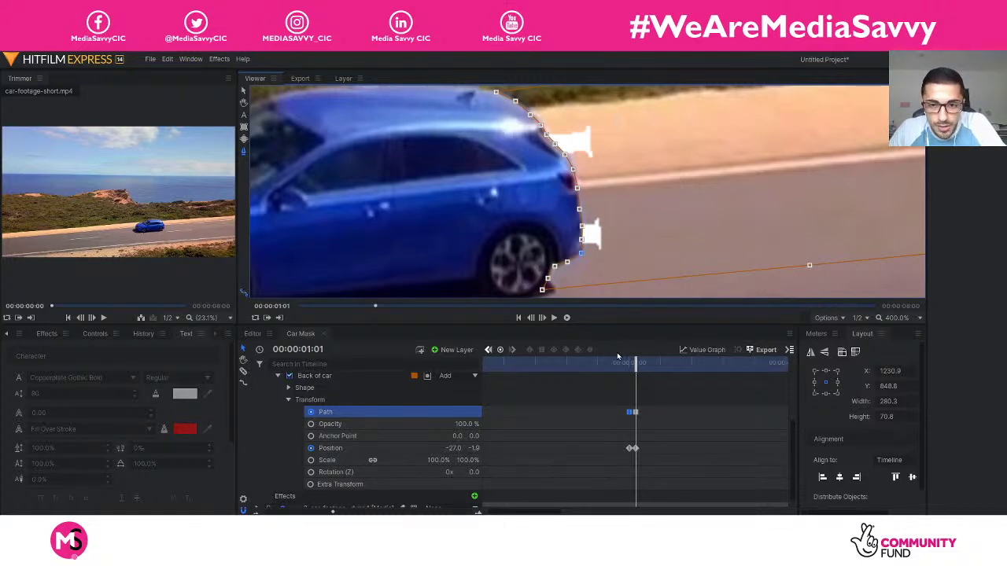
# - Advance to 00:00:01:02, realign the whole mask with the car's rear at Position about -54.1, -2.4, and return to point editing
pyautogui.click(542, 317)
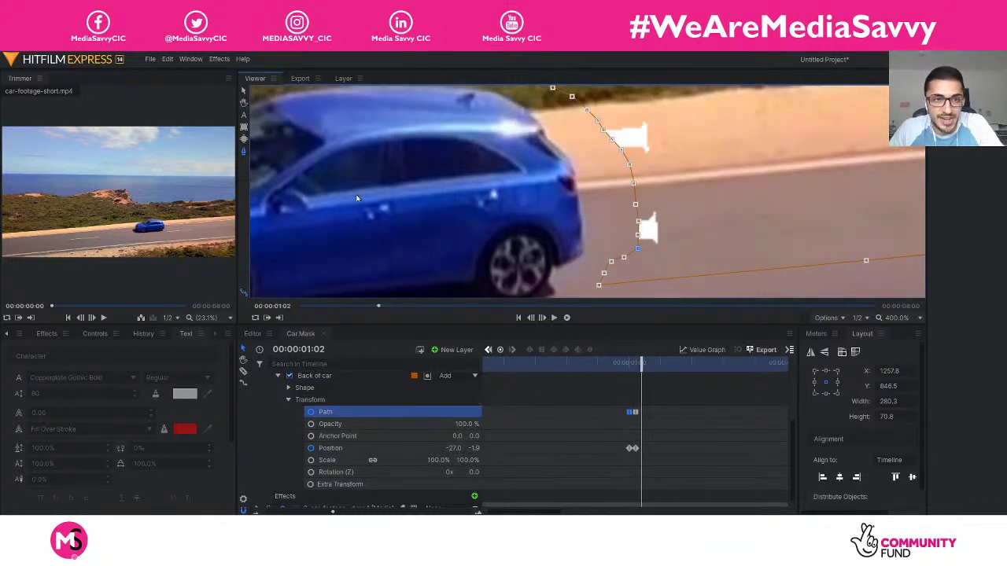
pyautogui.click(617, 162)
pyautogui.moveTo(650, 174); pyautogui.dragTo(592, 180)
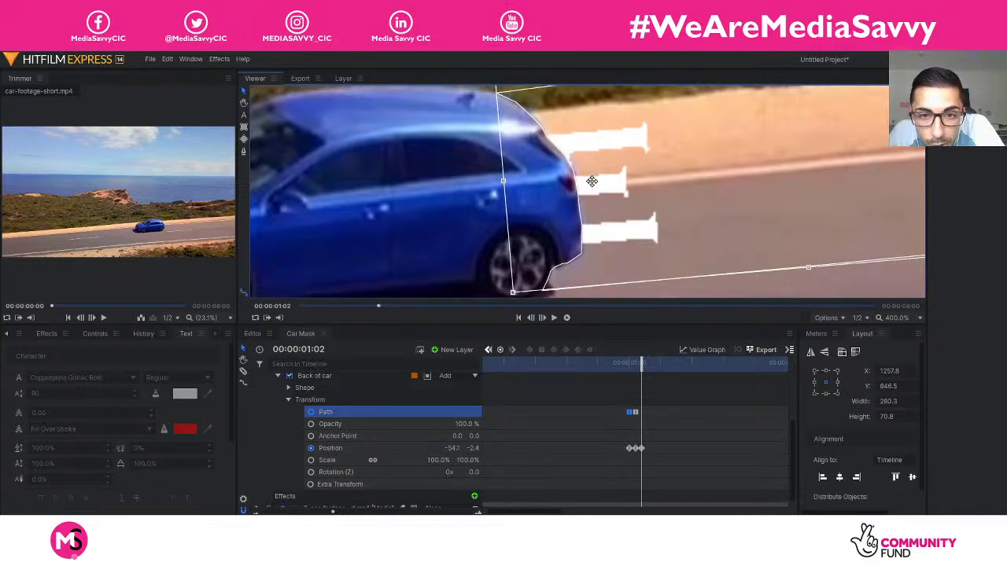
pyautogui.click(595, 149)
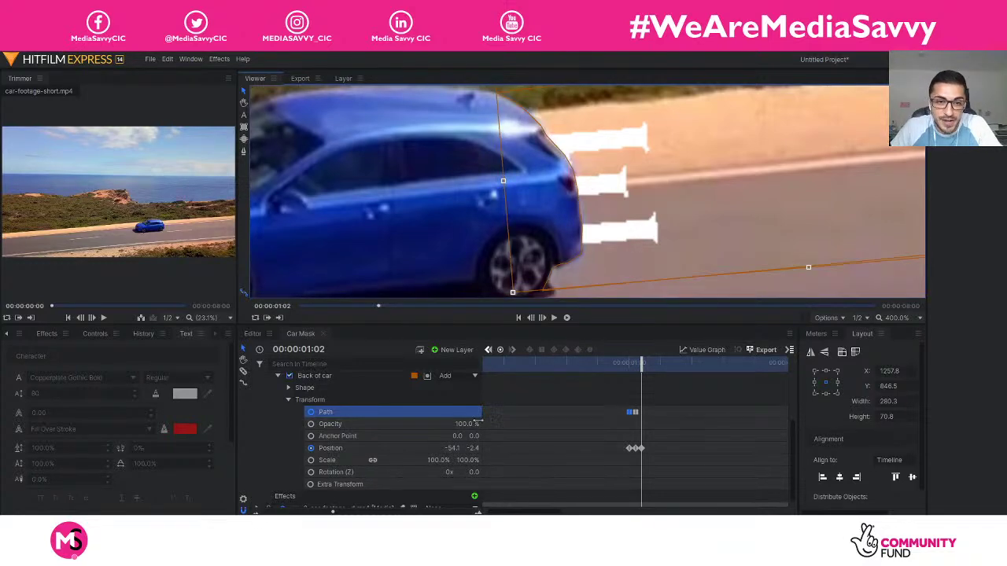
pyautogui.click(243, 154)
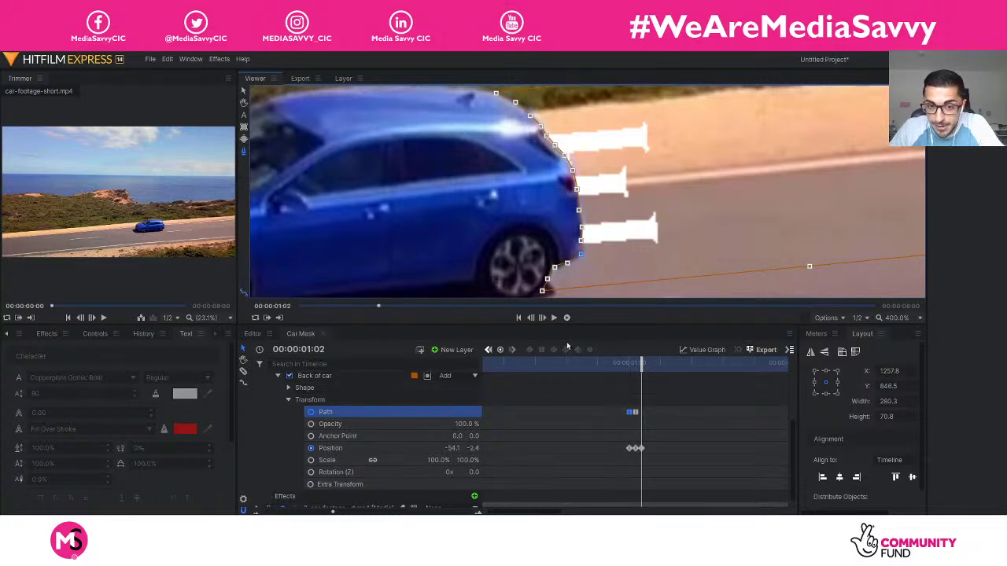
# - Advance to 00:00:01:03 and realign the whole mask with the car's rear edge, at Position about -81.3, -3.6
pyautogui.click(542, 317)
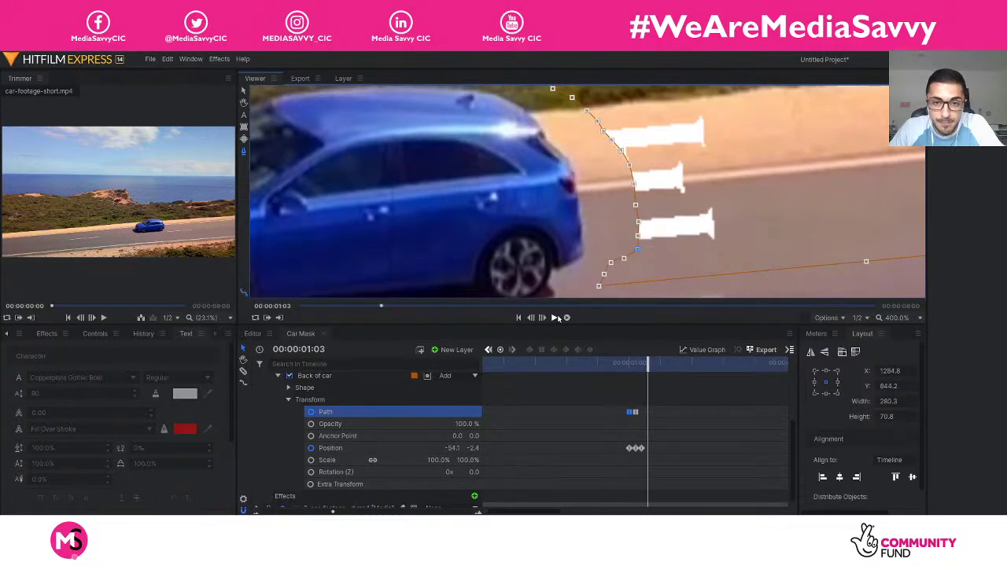
pyautogui.click(244, 92)
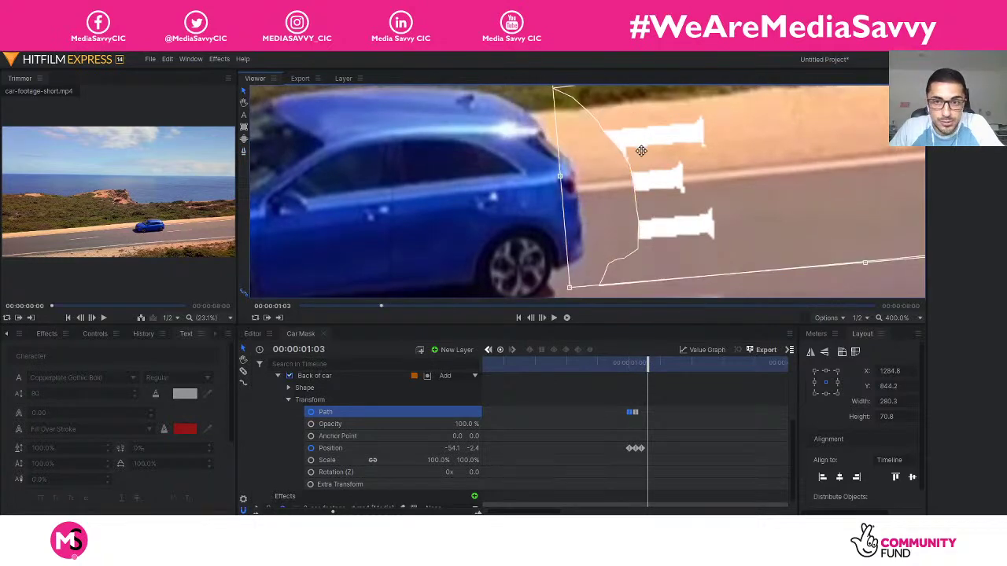
pyautogui.moveTo(645, 150); pyautogui.dragTo(587, 158)
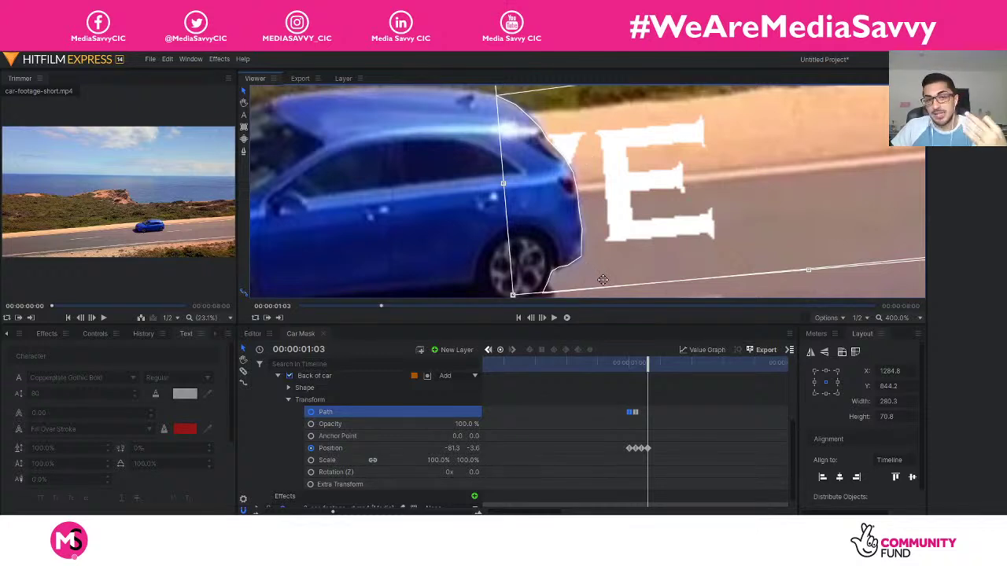
# - Try to adjust two mask points between the rear wheel and bumper at 00:00:01:03, undoing each change
pyautogui.click(243, 151)
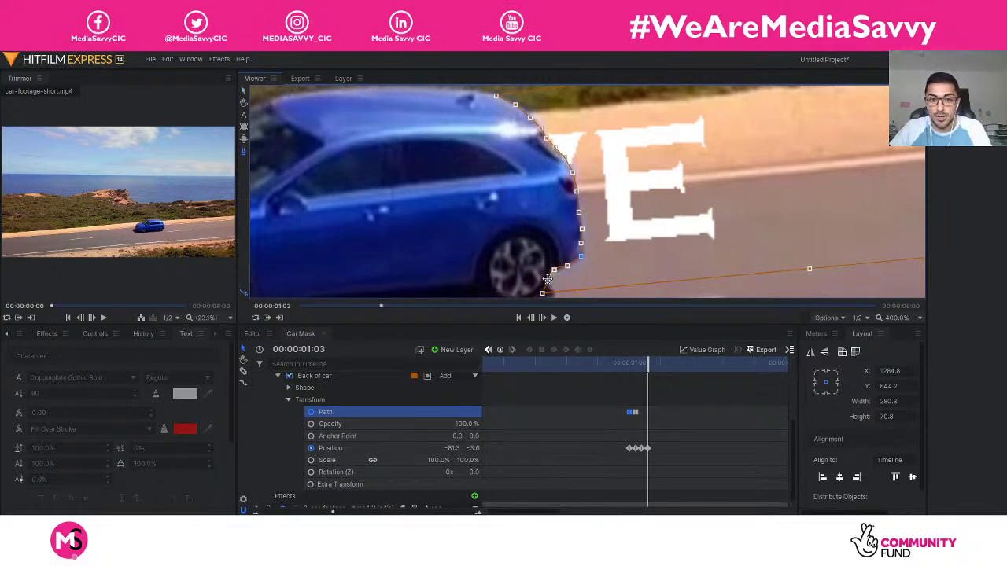
pyautogui.moveTo(553, 272); pyautogui.dragTo(549, 270)
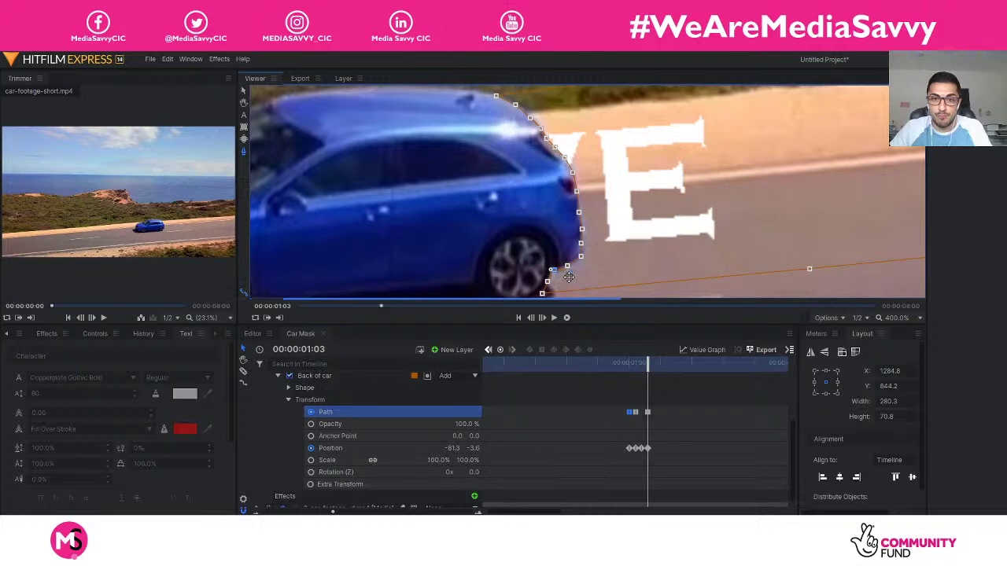
pyautogui.hotkey('ctrl', 'z')
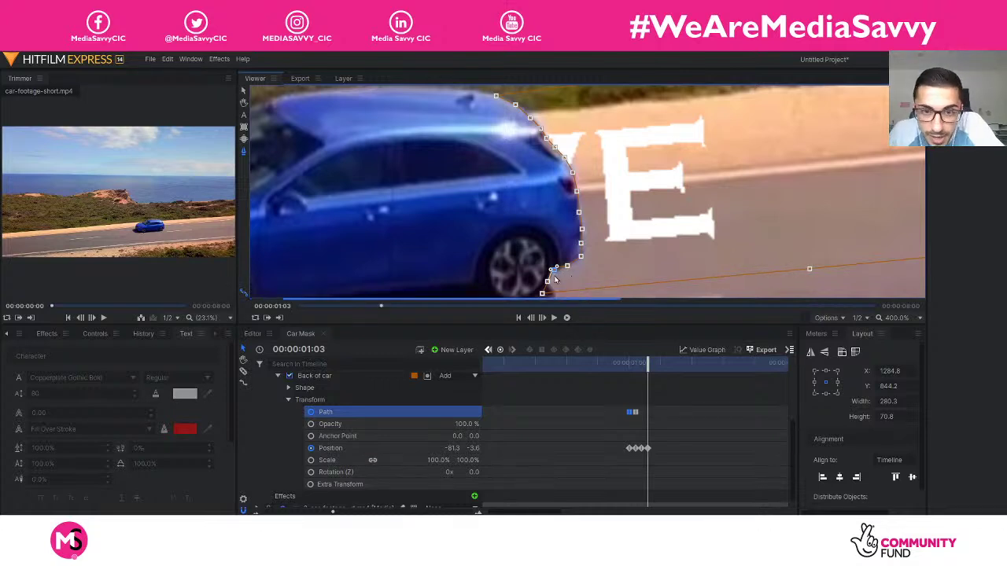
pyautogui.moveTo(567, 266); pyautogui.dragTo(579, 273)
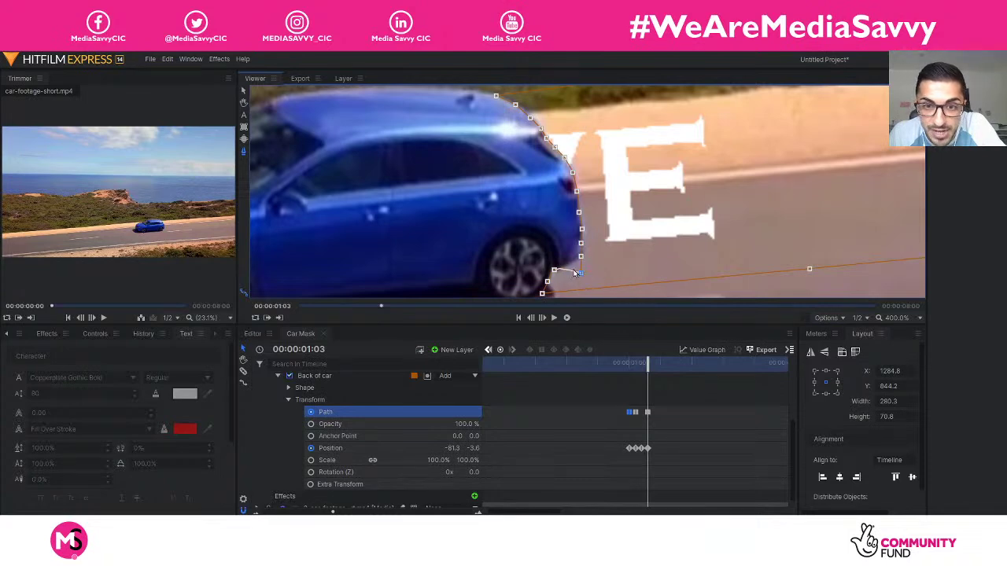
pyautogui.hotkey('ctrl', 'z')
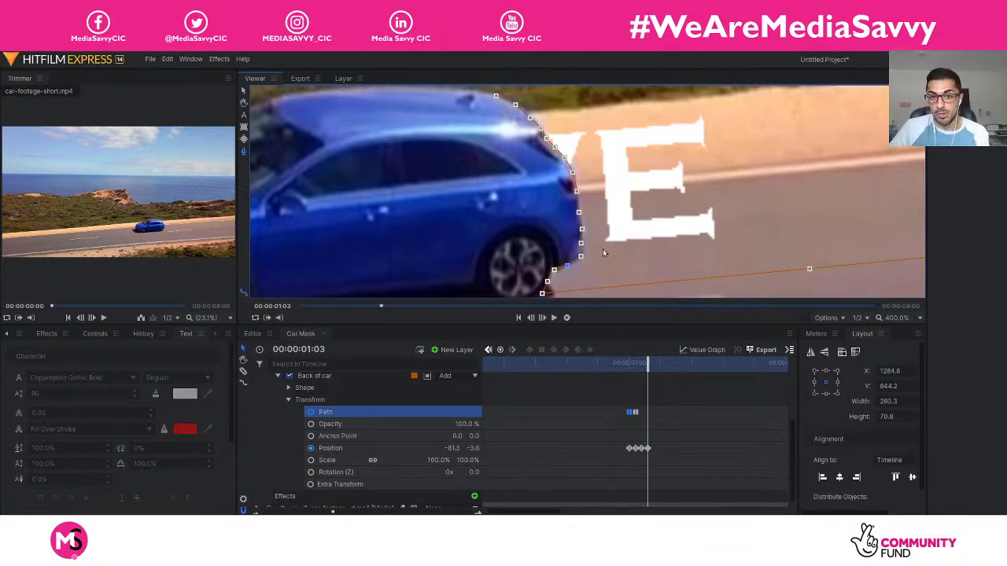
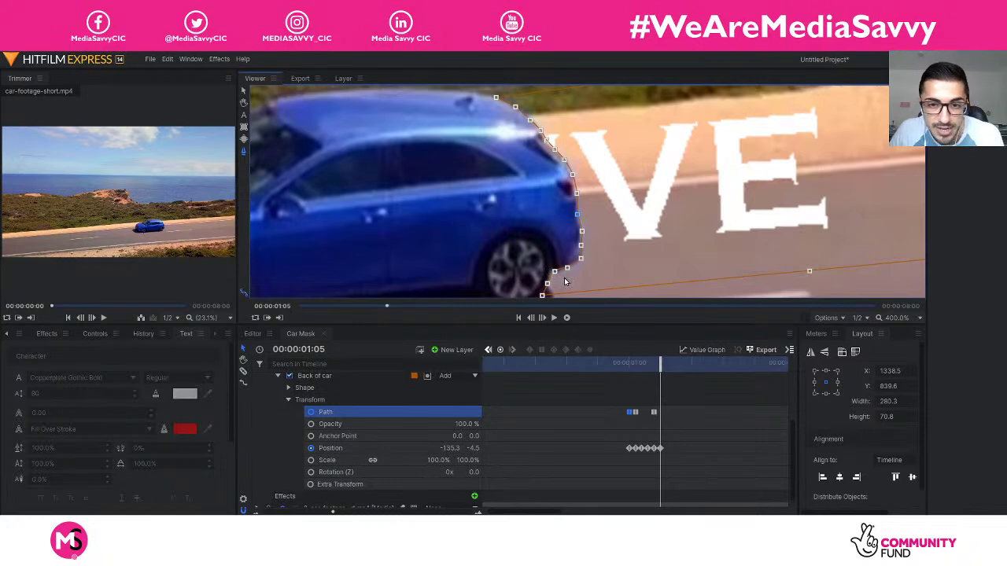
# - Nudge the mask points beside the rear wheel and taillight to follow the car's edge at 00:00:01:05
pyautogui.moveTo(553, 271); pyautogui.dragTo(553, 274)
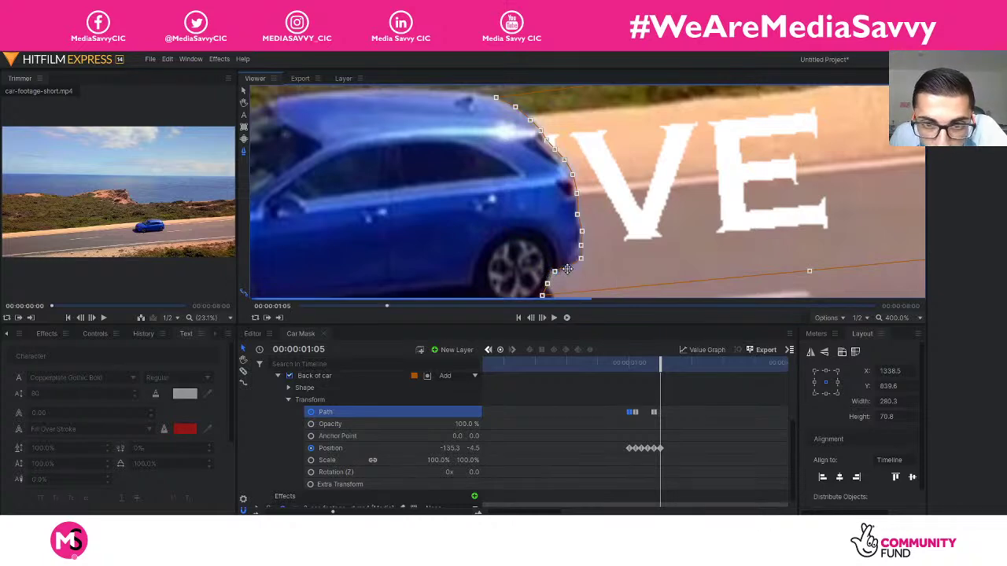
pyautogui.click(556, 270)
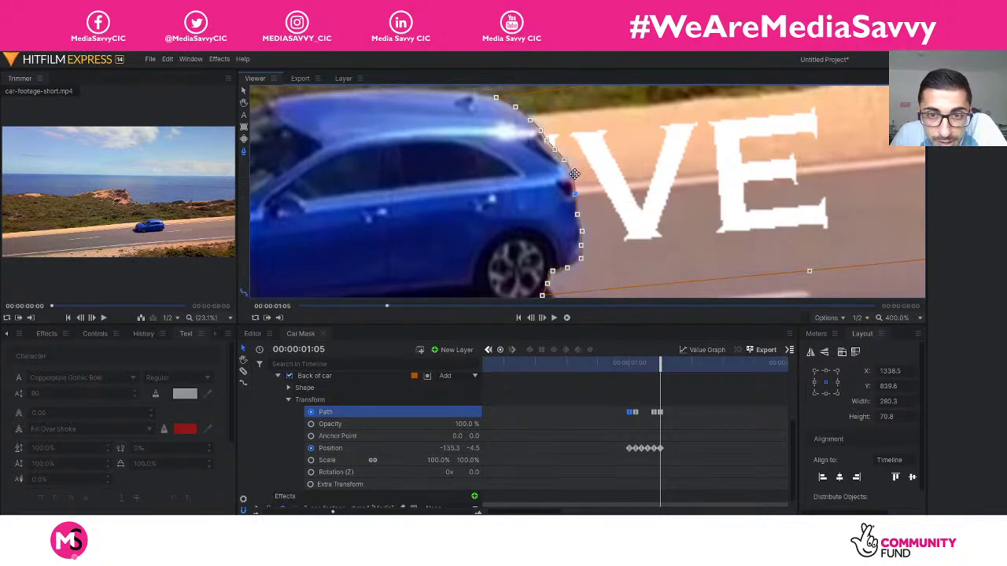
pyautogui.click(571, 175)
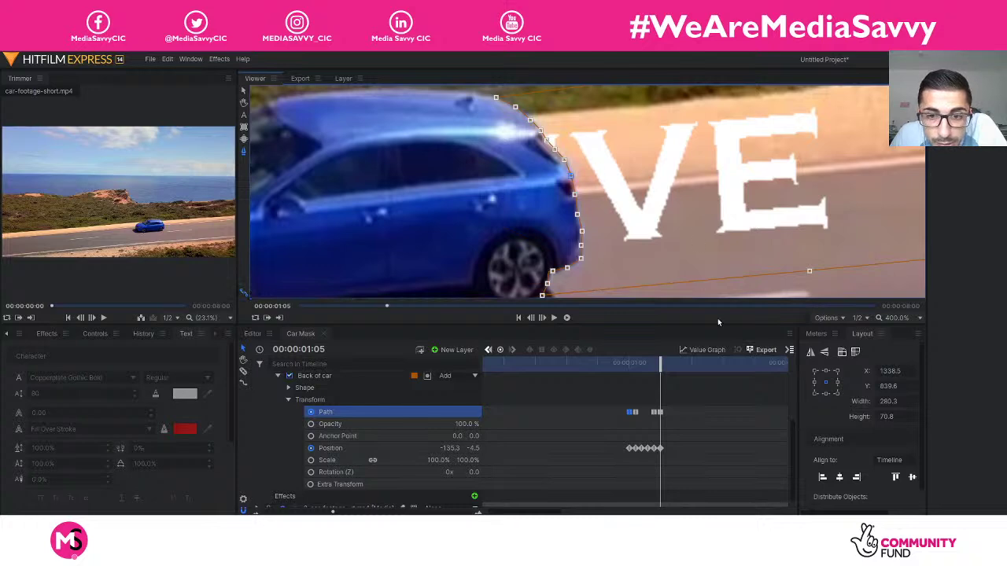
# - Advance to 00:00:01:06, realign the whole mask with the car's rear at Position about -163.2, -4.9, and return to point editing
pyautogui.click(542, 319)
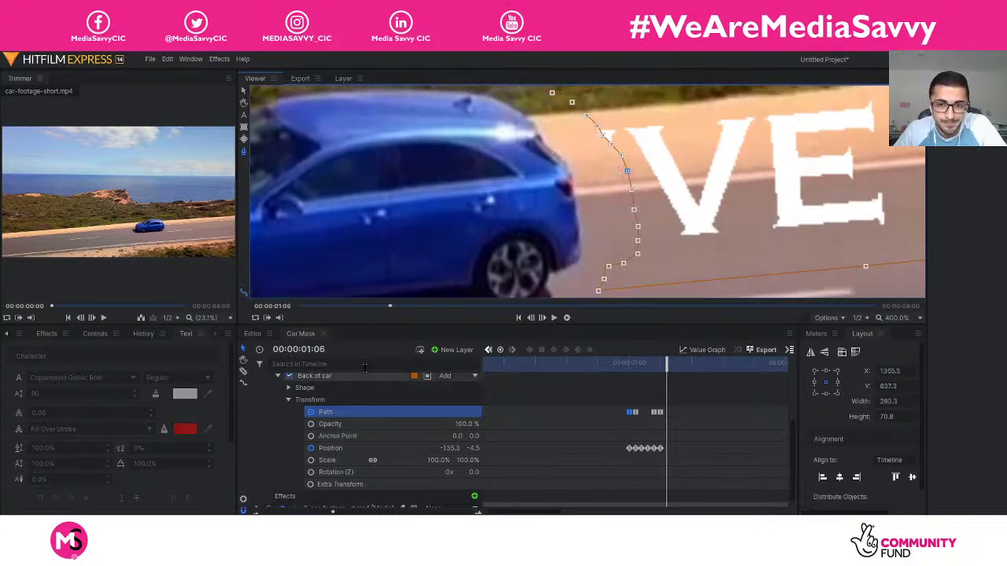
pyautogui.hotkey('ctrl', 'z')
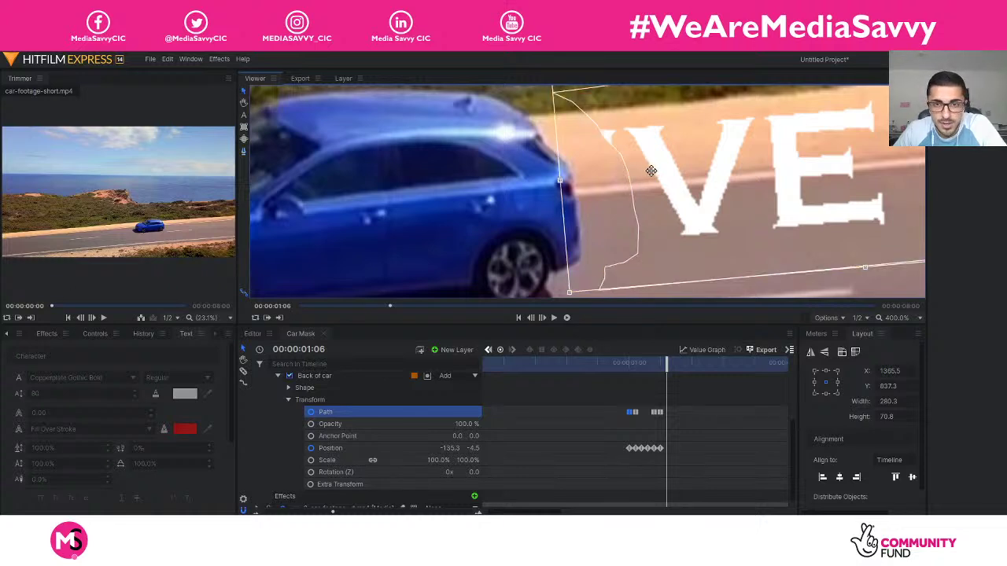
pyautogui.click(243, 93)
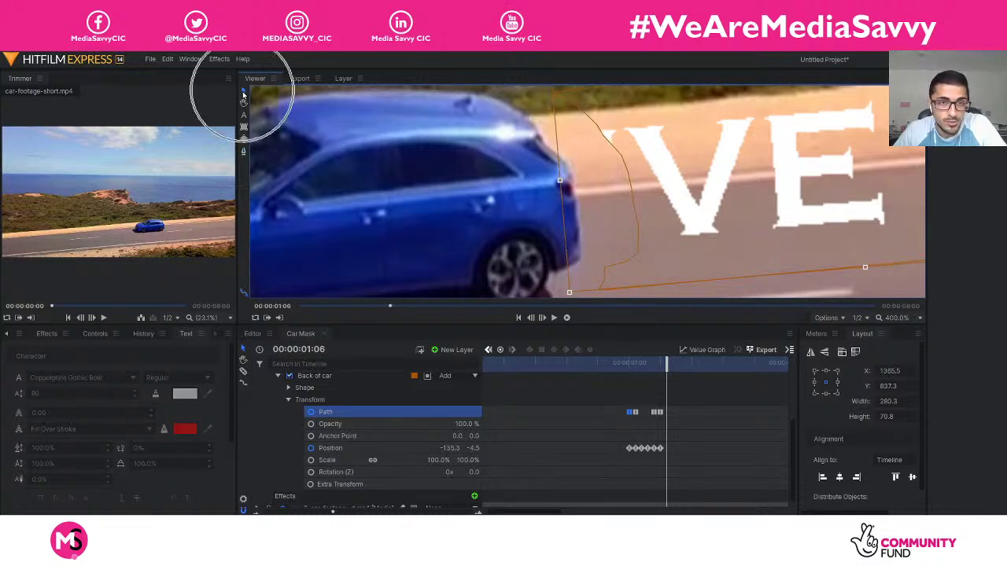
pyautogui.moveTo(658, 173); pyautogui.dragTo(603, 180)
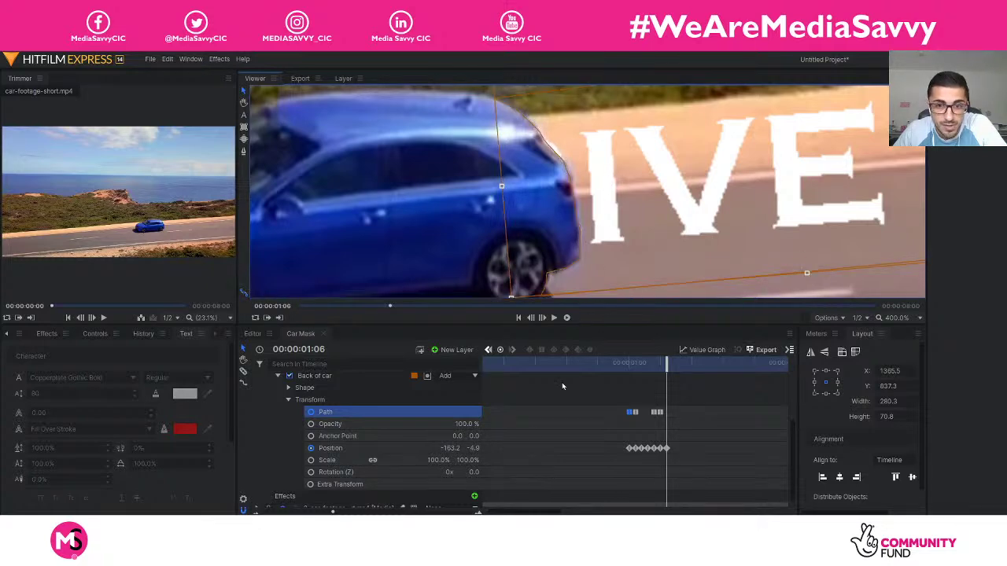
pyautogui.click(242, 154)
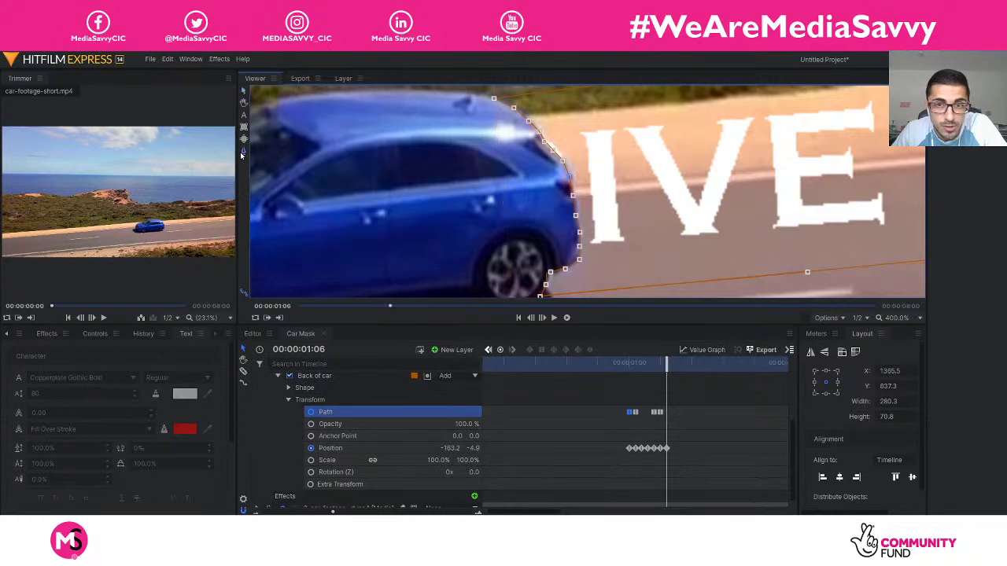
# - Fine-tune the mask points along the rear window, taillight and bumper to match the car's outline at 00:00:01:06
pyautogui.moveTo(563, 162); pyautogui.dragTo(566, 159)
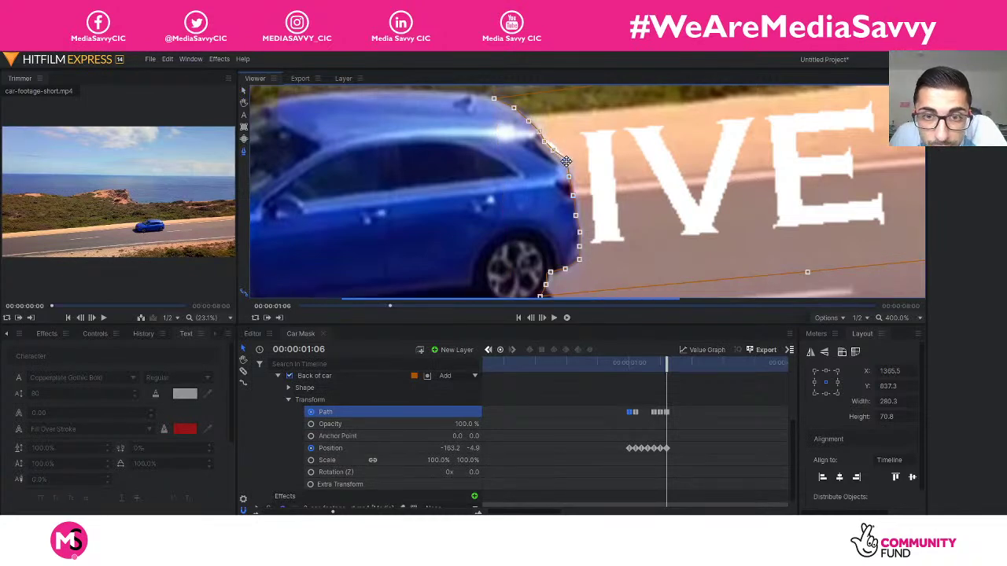
pyautogui.click(569, 176)
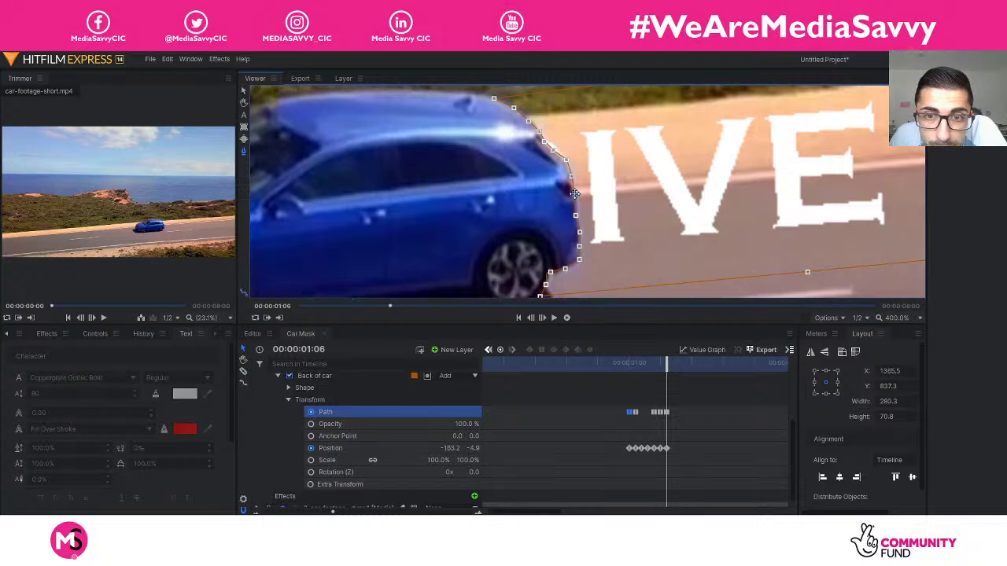
pyautogui.moveTo(575, 215); pyautogui.dragTo(576, 214)
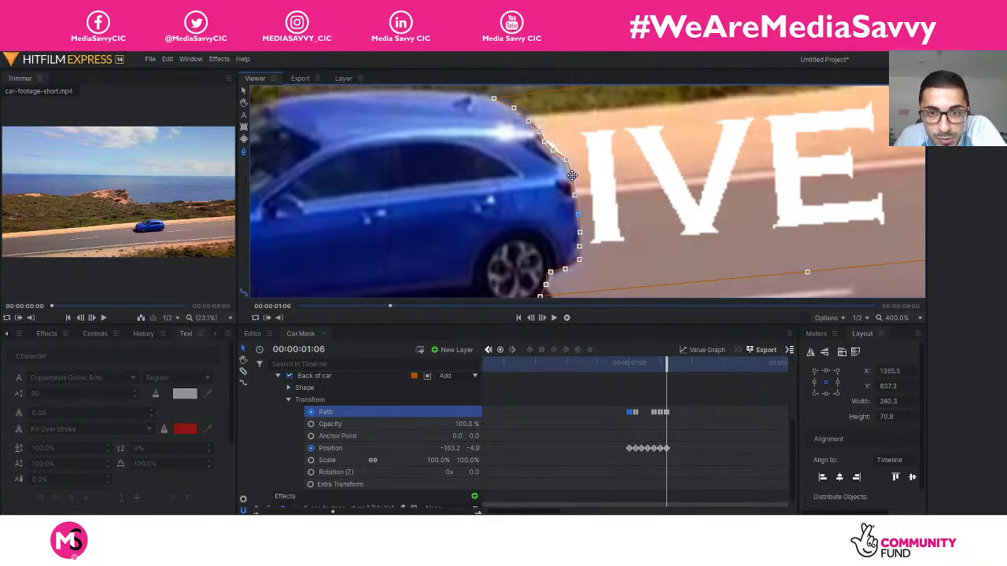
pyautogui.click(554, 149)
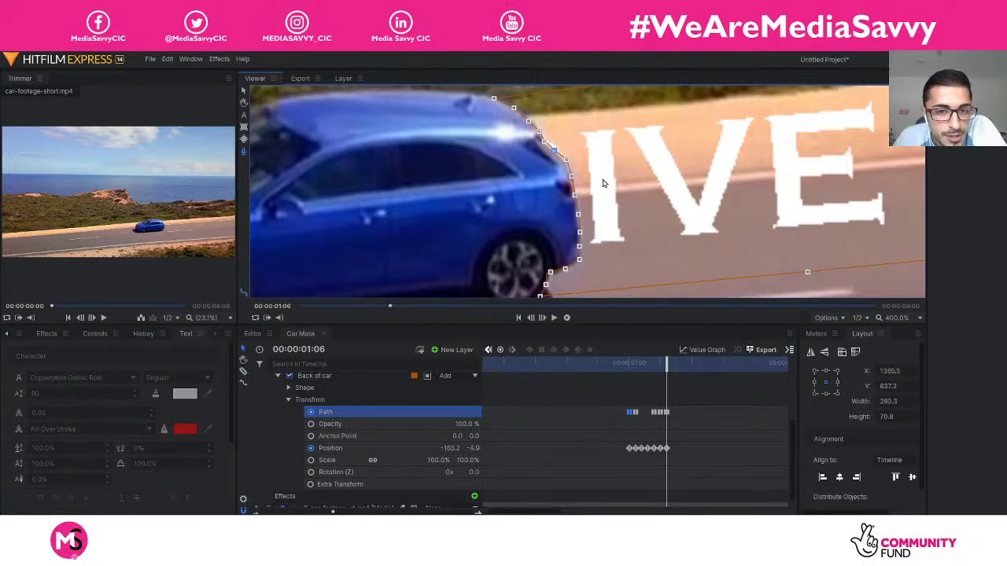
# - Advance to 00:00:01:07, realign the whole mask at Position about -190.3, -5.1, and adjust its point beside the rear wheel
pyautogui.click(542, 318)
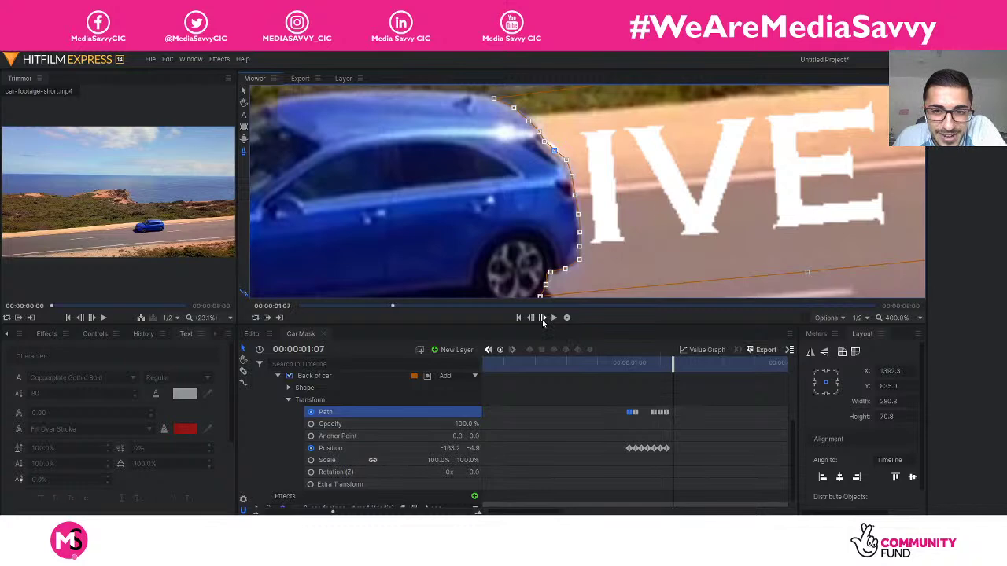
pyautogui.click(243, 91)
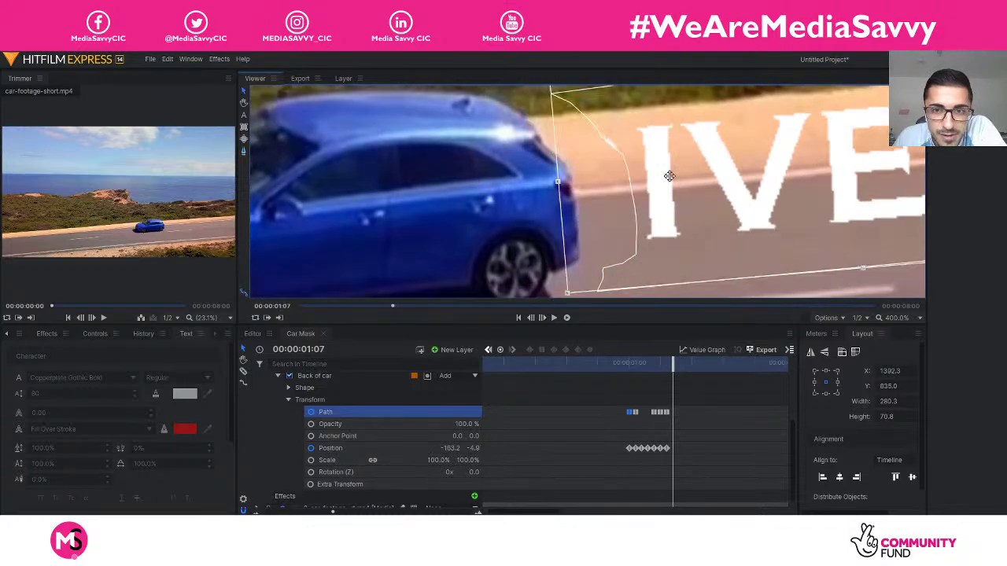
pyautogui.moveTo(670, 176); pyautogui.dragTo(616, 183)
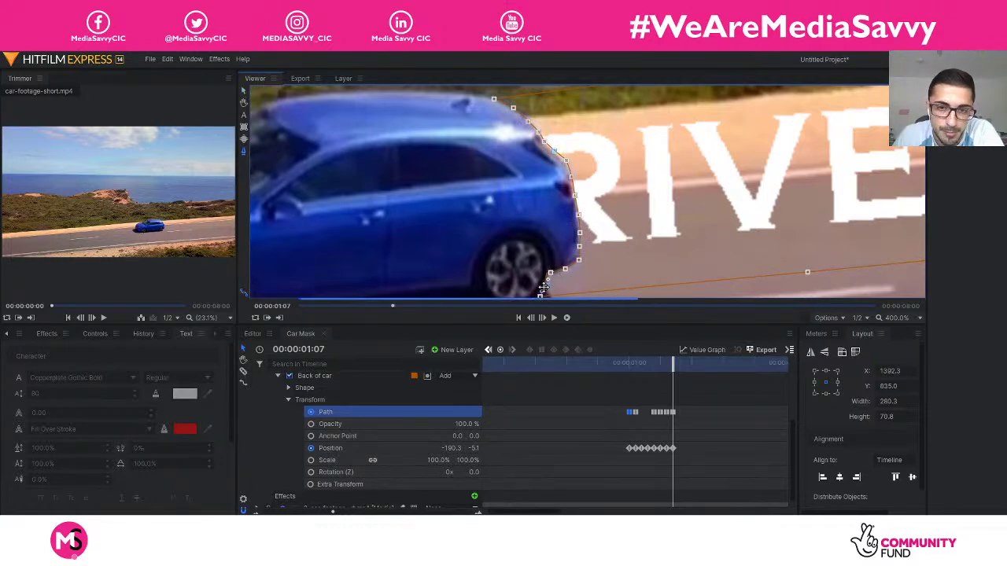
pyautogui.click(544, 287)
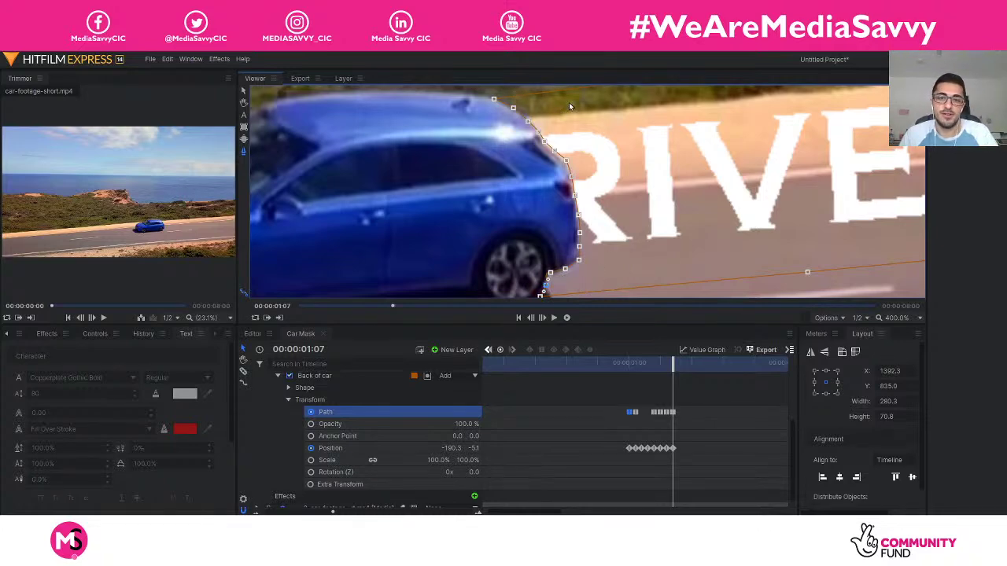
# - Nudge the whole mask to Position about -191.0, -4.8 at 00:00:01:07, and advance to 00:00:01:08
pyautogui.scroll(-2, 631, 133)
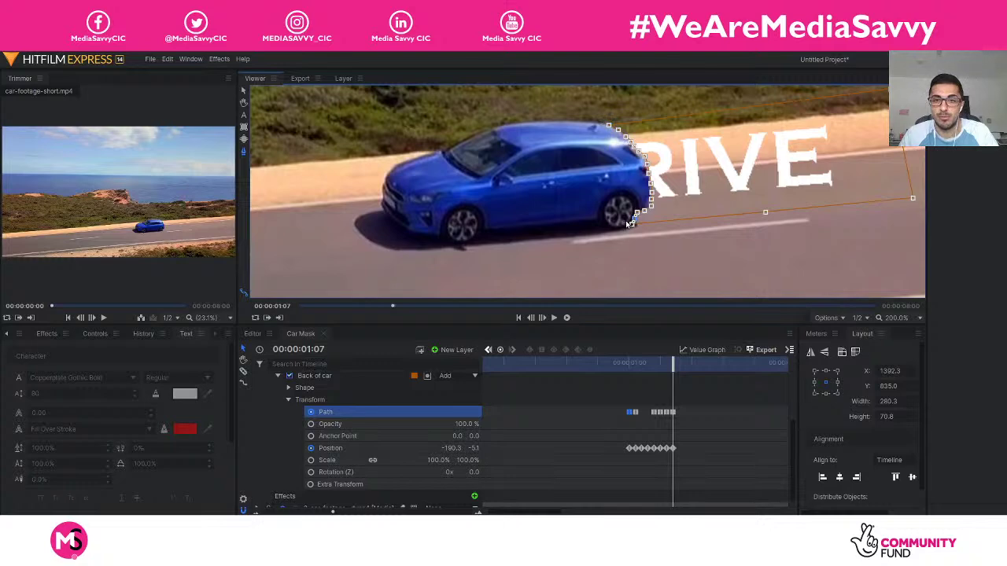
pyautogui.scroll(1, 659, 217)
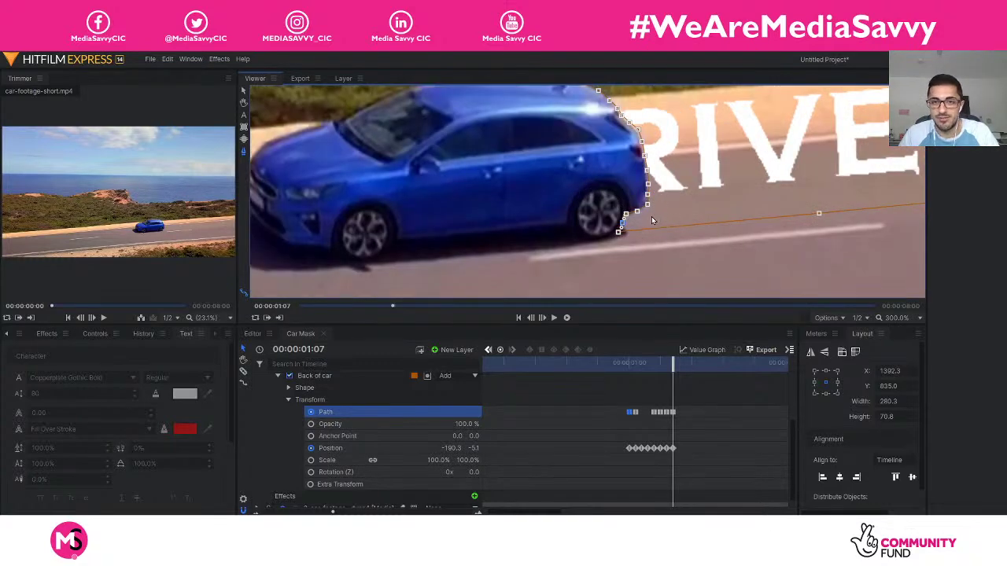
pyautogui.scroll(-1, 661, 222)
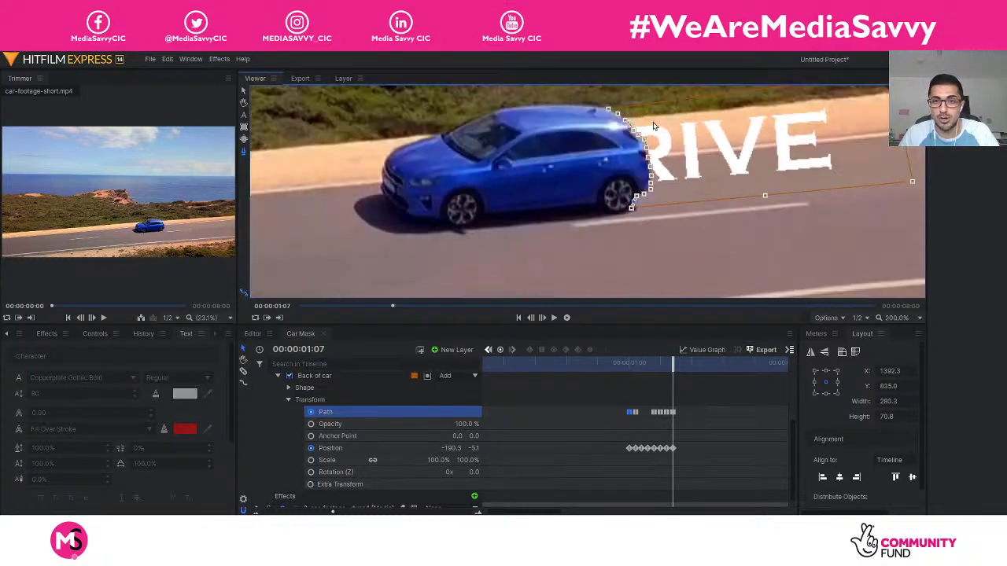
pyautogui.scroll(2, 670, 130)
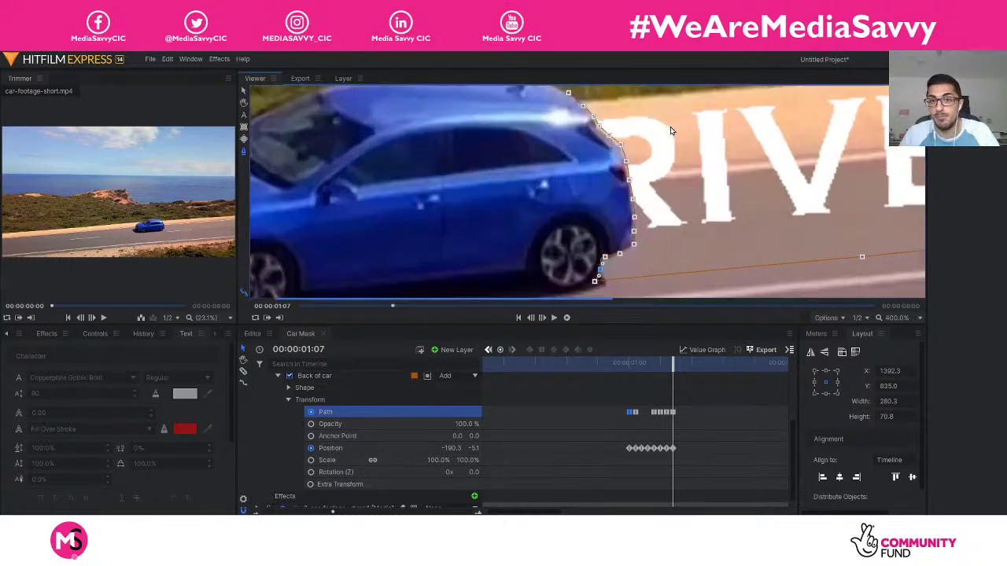
pyautogui.click(244, 103)
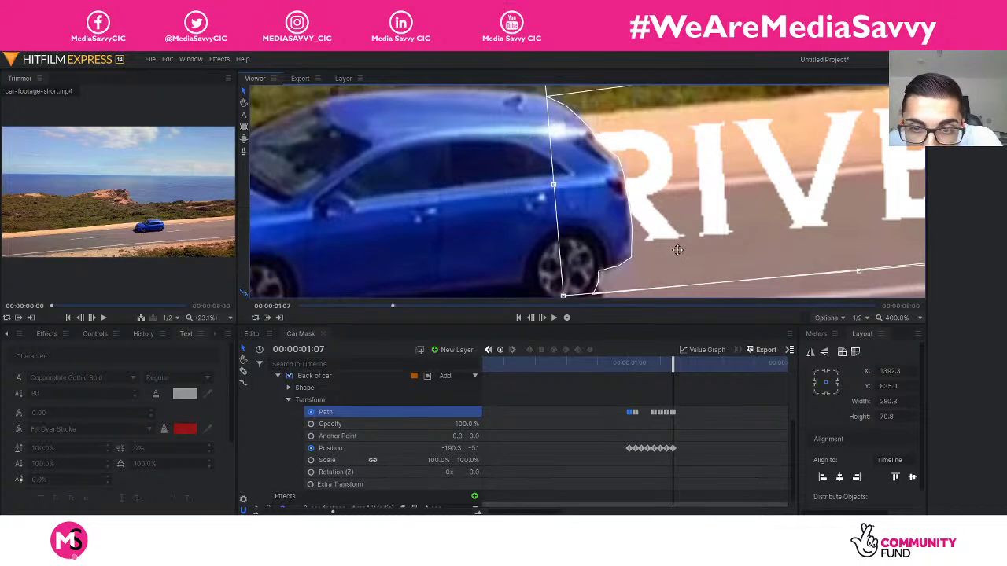
pyautogui.moveTo(677, 250); pyautogui.dragTo(673, 254)
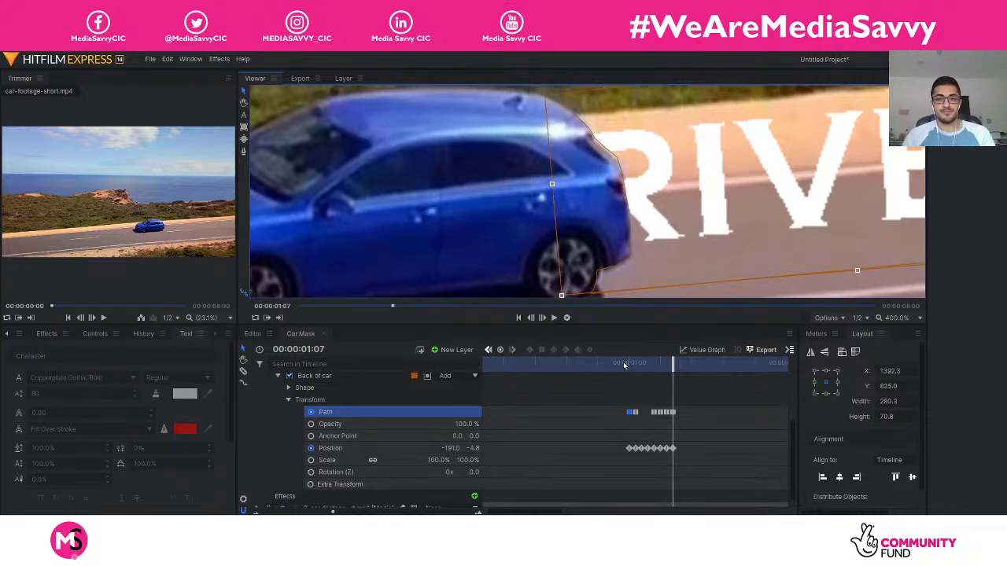
pyautogui.click(543, 319)
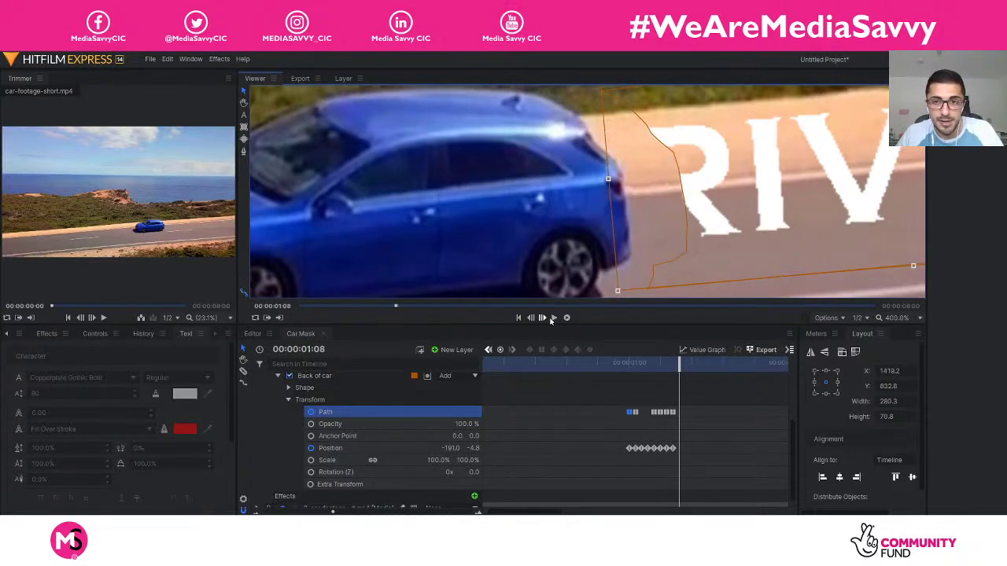
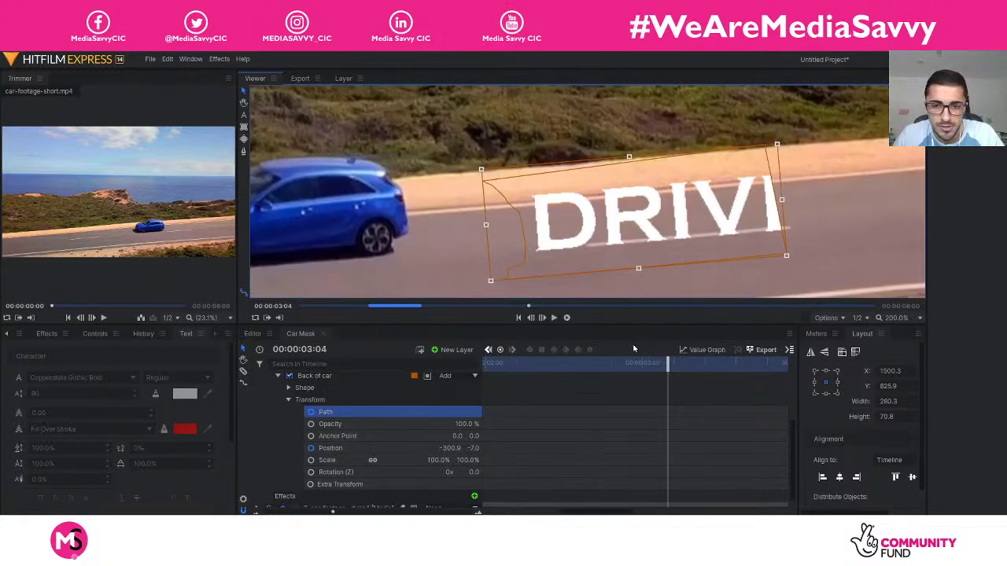
# - Review the mask animation from 00:00:01:00 through 00:00:01:09 and select the mask's Path property
pyautogui.moveTo(670, 361); pyautogui.dragTo(600, 366)
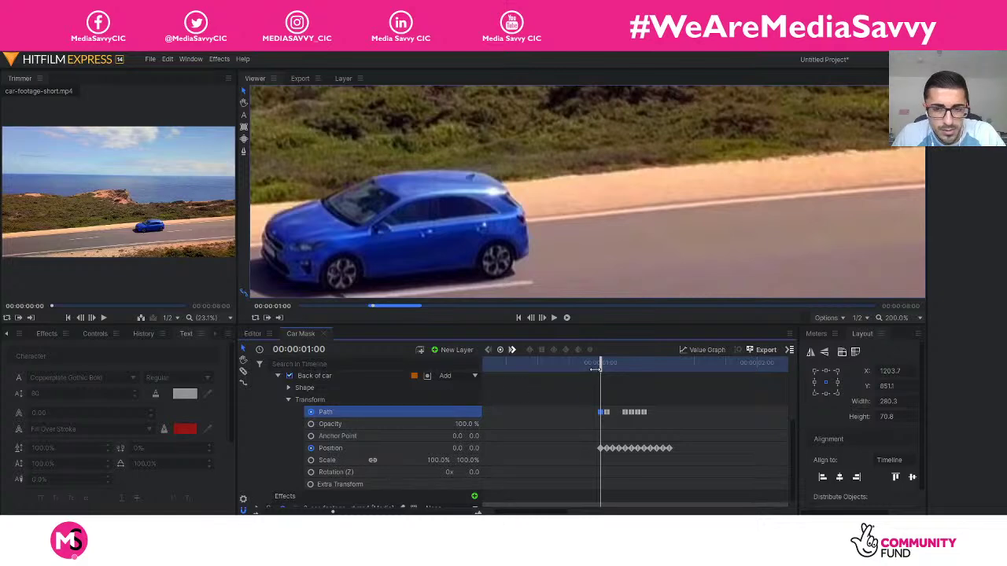
pyautogui.press('Right')
pyautogui.click(338, 377)
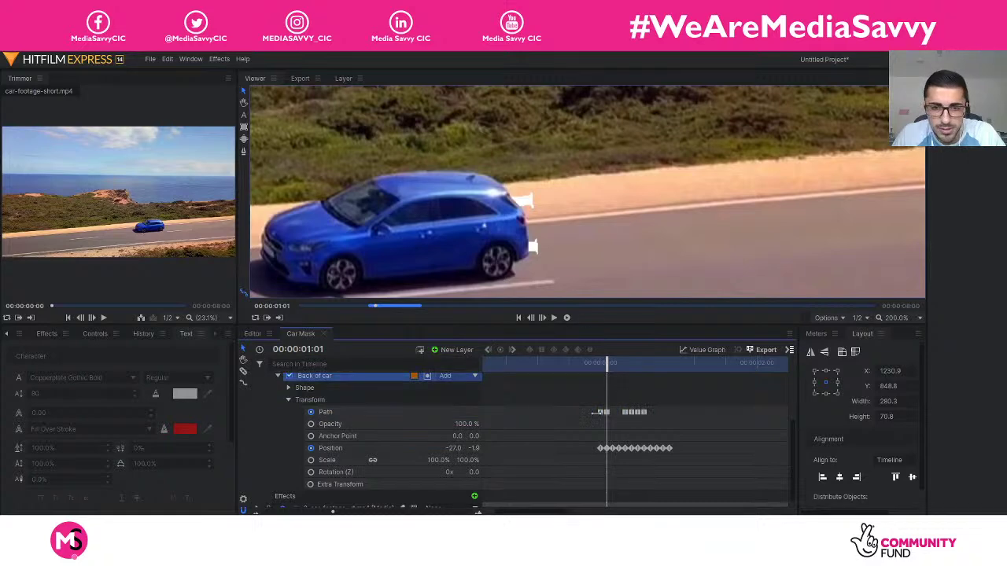
pyautogui.click(409, 448)
pyautogui.moveTo(637, 365); pyautogui.dragTo(657, 371)
pyautogui.click(347, 411)
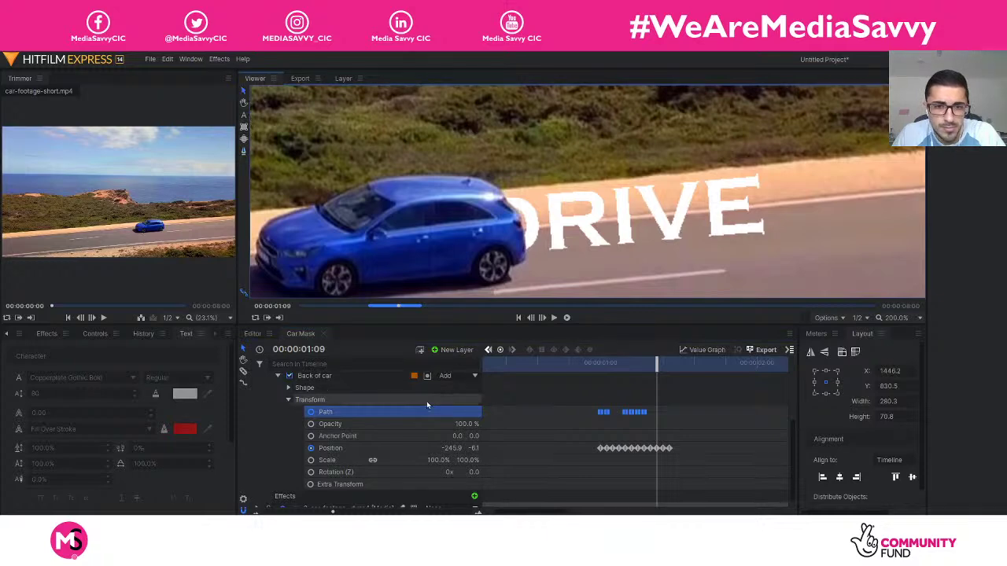
# - Select the Back of car mask in the text layer and switch it off and back on to check its effect on DRIVE
pyautogui.scroll(1, 358, 398)
pyautogui.scroll(1, 347, 404)
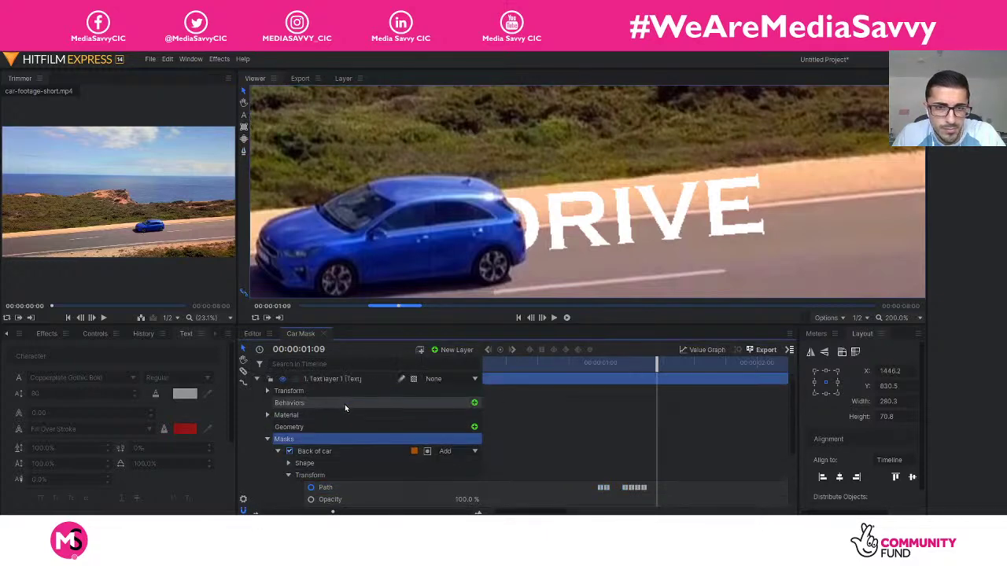
pyautogui.click(331, 378)
pyautogui.click(256, 379)
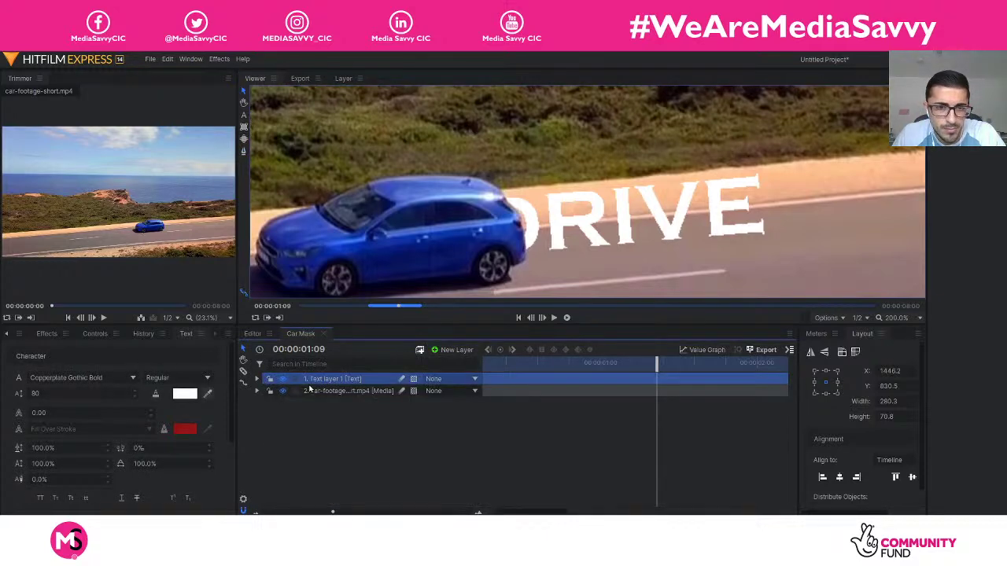
pyautogui.click(257, 379)
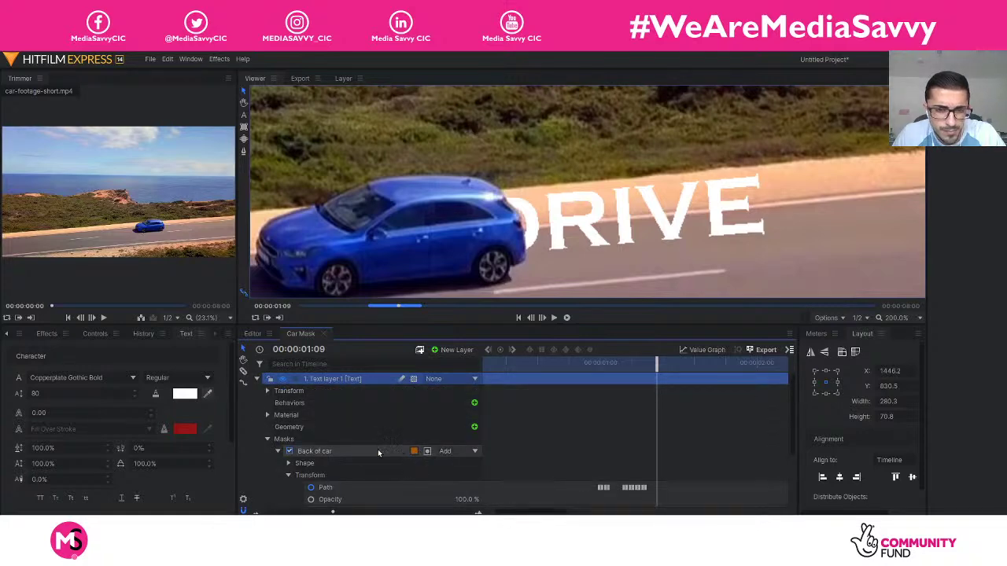
pyautogui.click(378, 452)
pyautogui.click(289, 452)
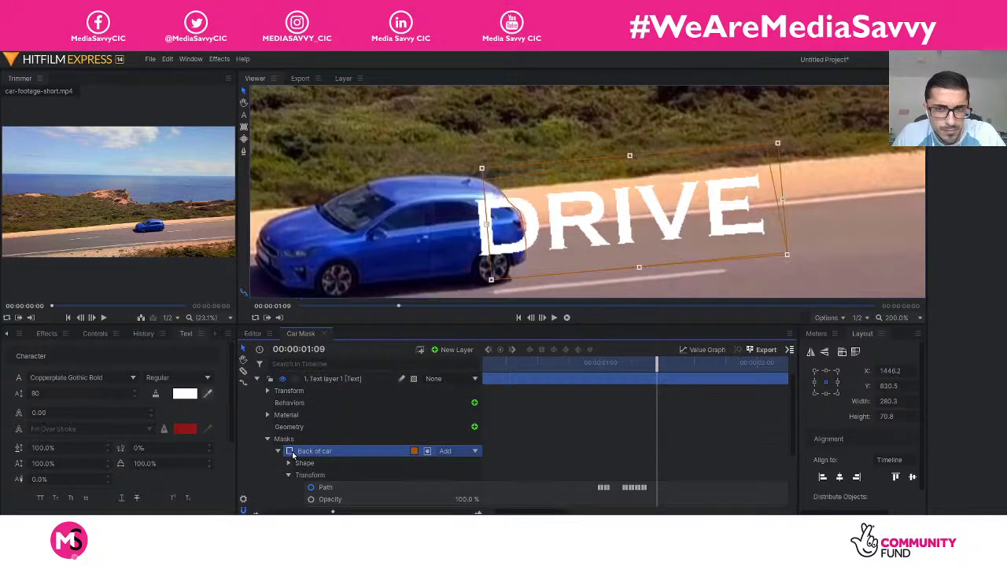
pyautogui.click(290, 452)
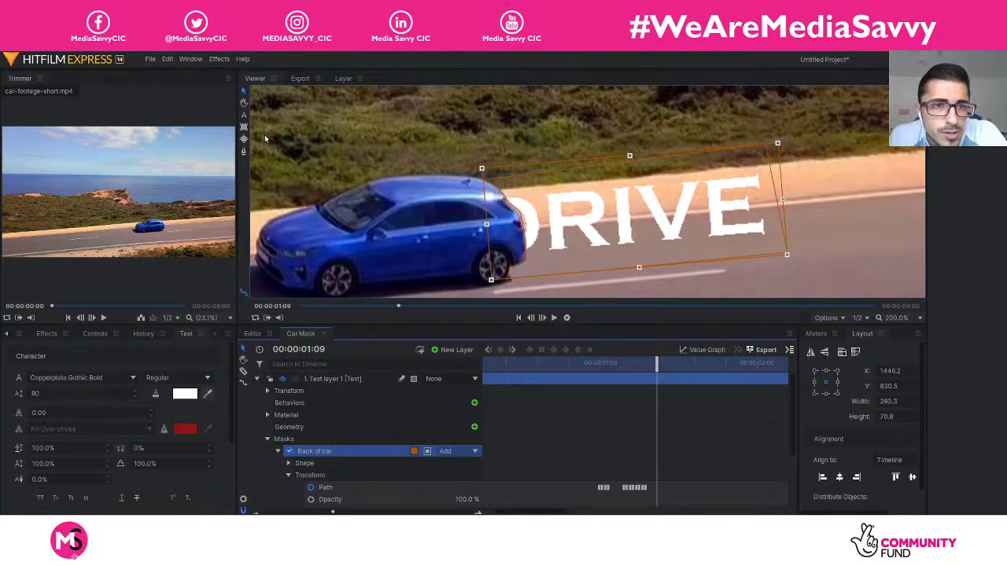
pyautogui.click(244, 152)
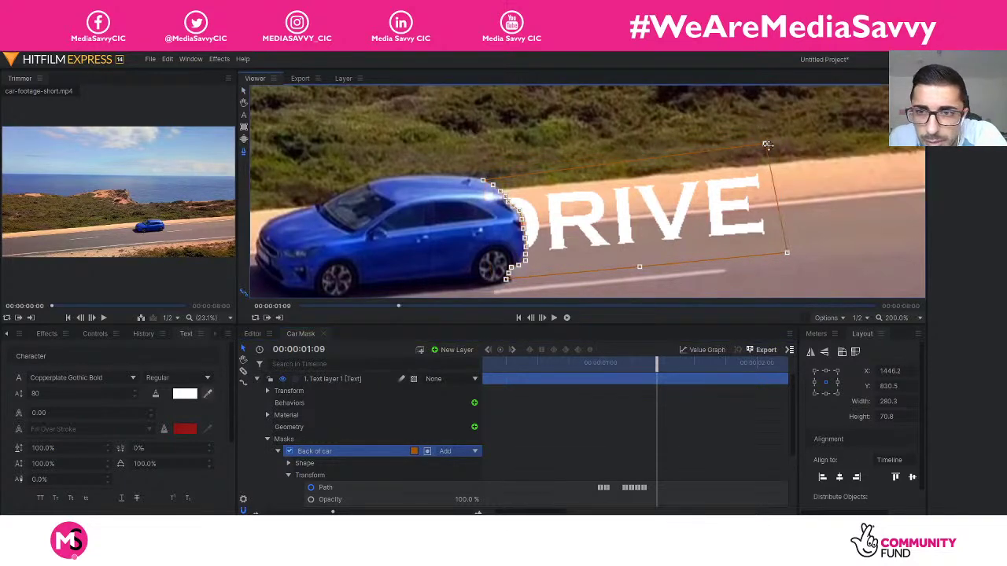
pyautogui.moveTo(765, 144); pyautogui.dragTo(848, 139)
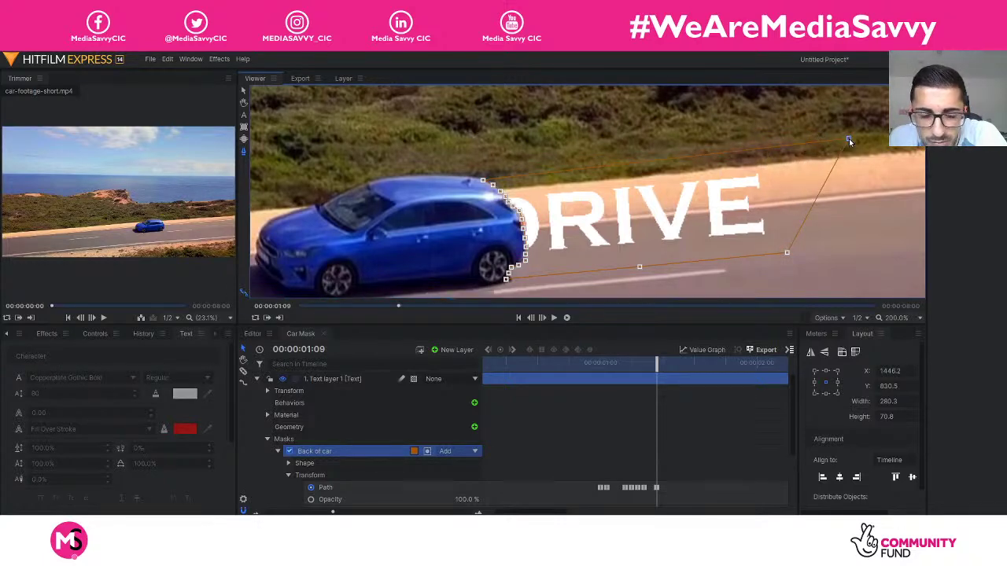
pyautogui.hotkey('ctrl', 'z')
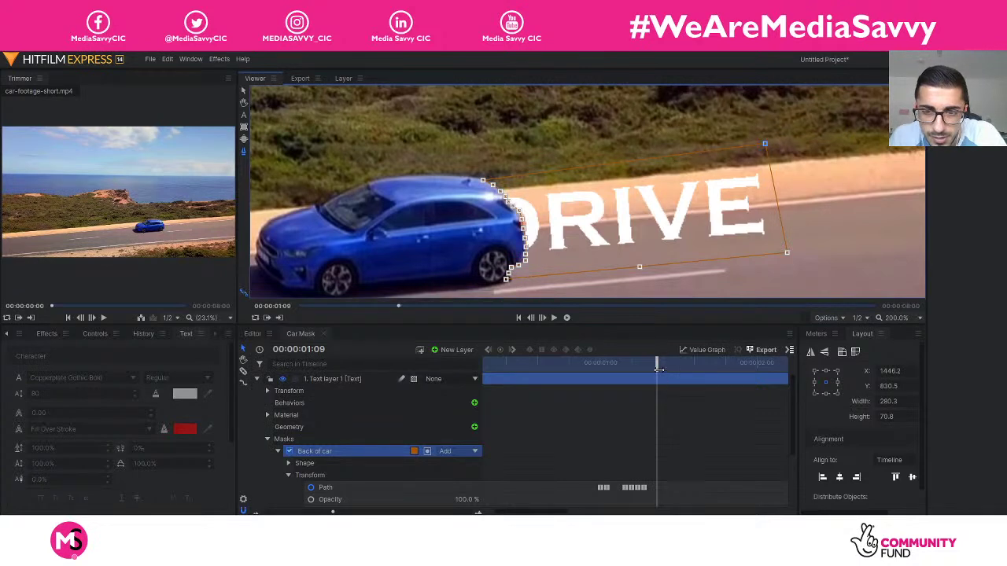
# - At 00:00:01:10, stretch the mask's two far corner points past the end of DRIVE and preview the reveal from 00:00:00:24
pyautogui.moveTo(659, 368); pyautogui.dragTo(625, 370)
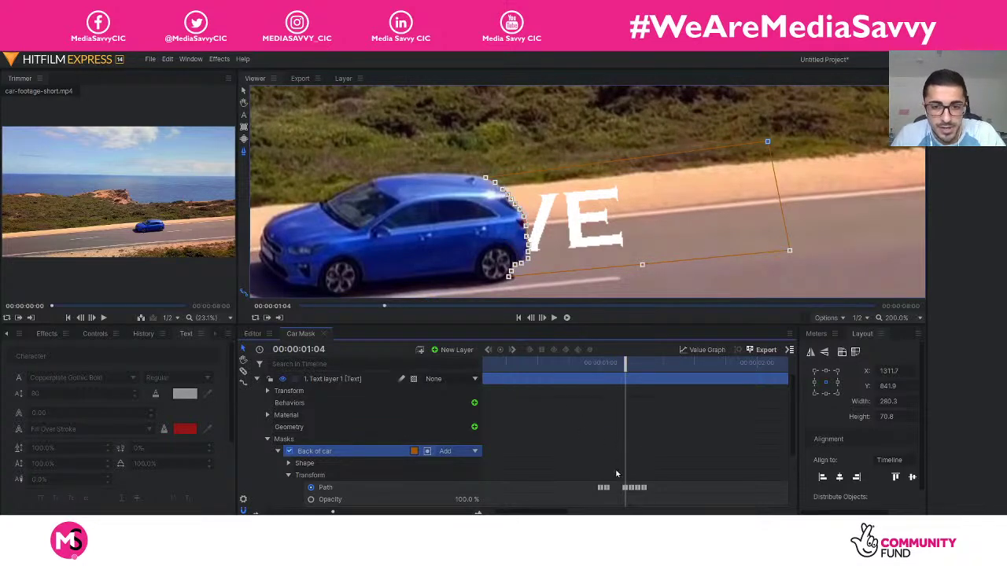
pyautogui.moveTo(626, 368); pyautogui.dragTo(663, 365)
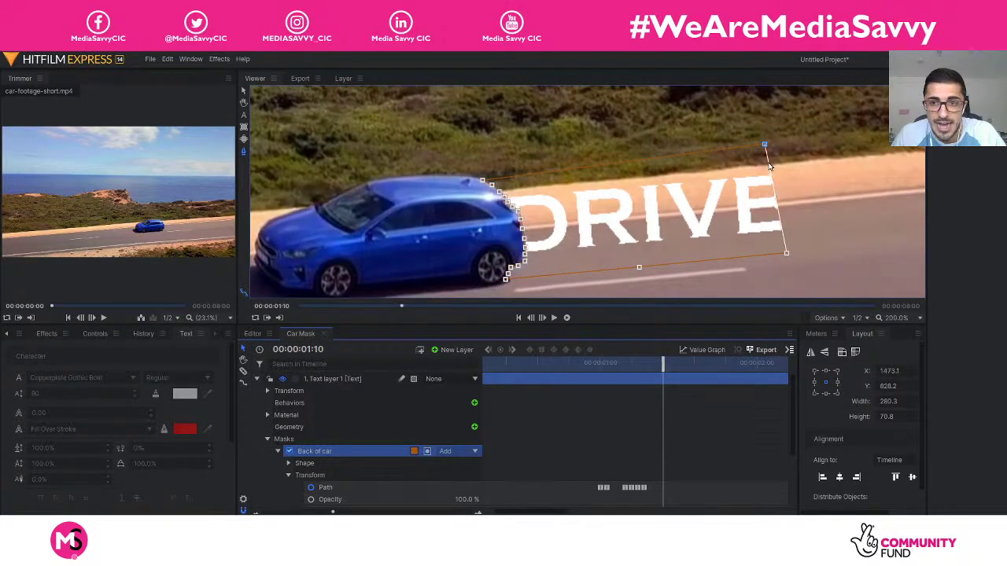
pyautogui.moveTo(767, 144); pyautogui.dragTo(868, 132)
pyautogui.moveTo(791, 254); pyautogui.dragTo(914, 244)
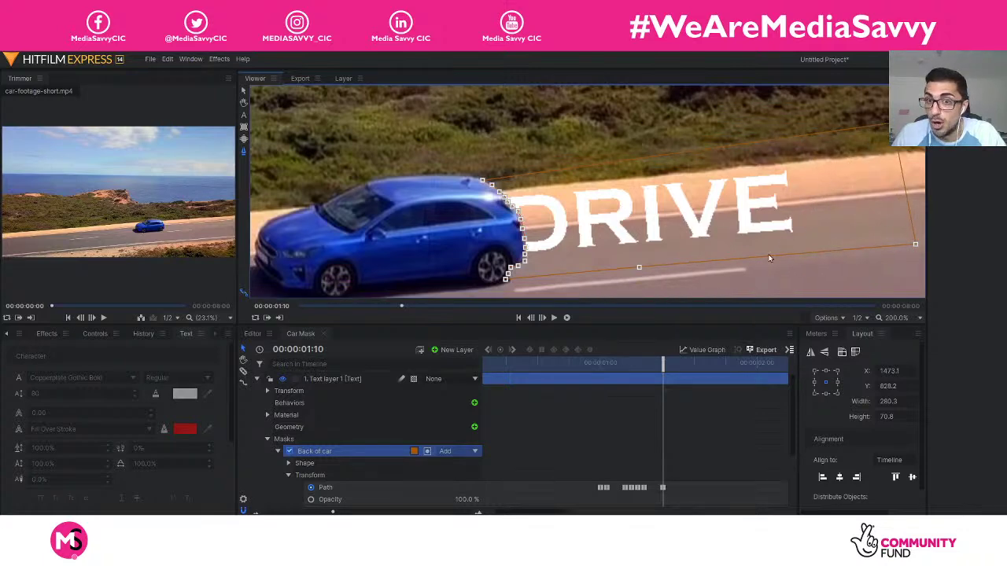
pyautogui.moveTo(666, 367); pyautogui.dragTo(583, 376)
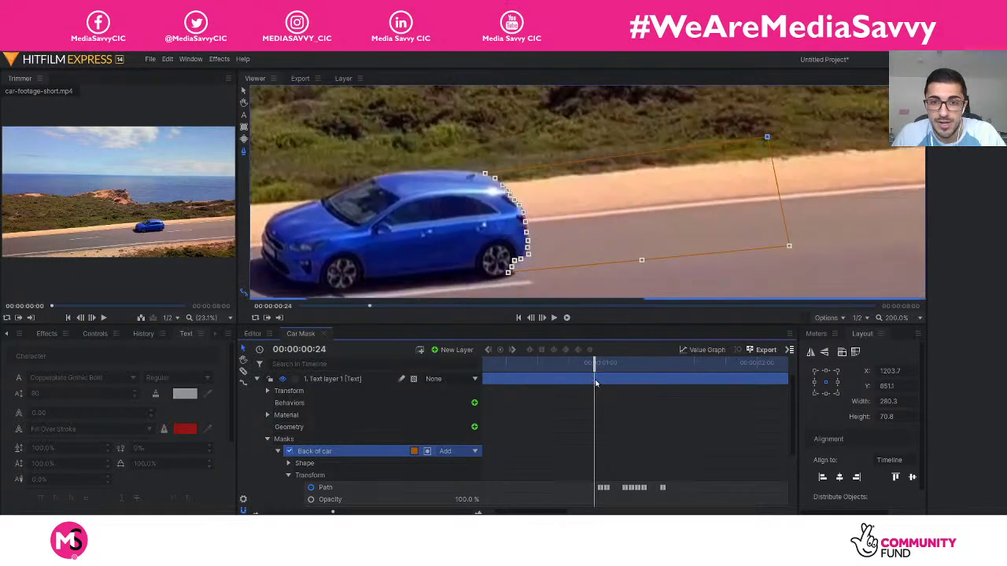
pyautogui.click(567, 317)
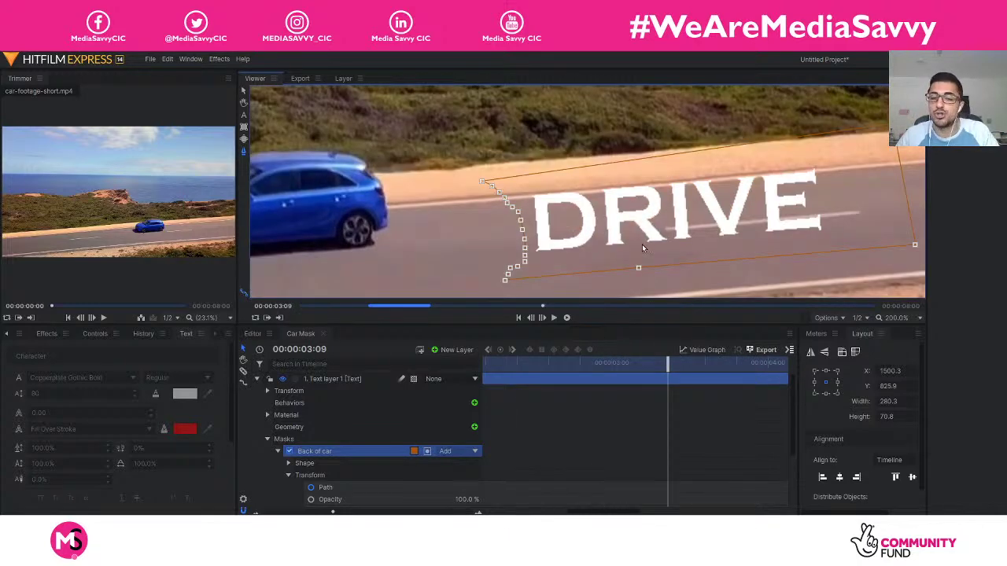
# - Delete the Back of car mask's Path keyframe at 00:00:01:10
pyautogui.scroll(-2, 641, 249)
pyautogui.moveTo(667, 363); pyautogui.dragTo(688, 368)
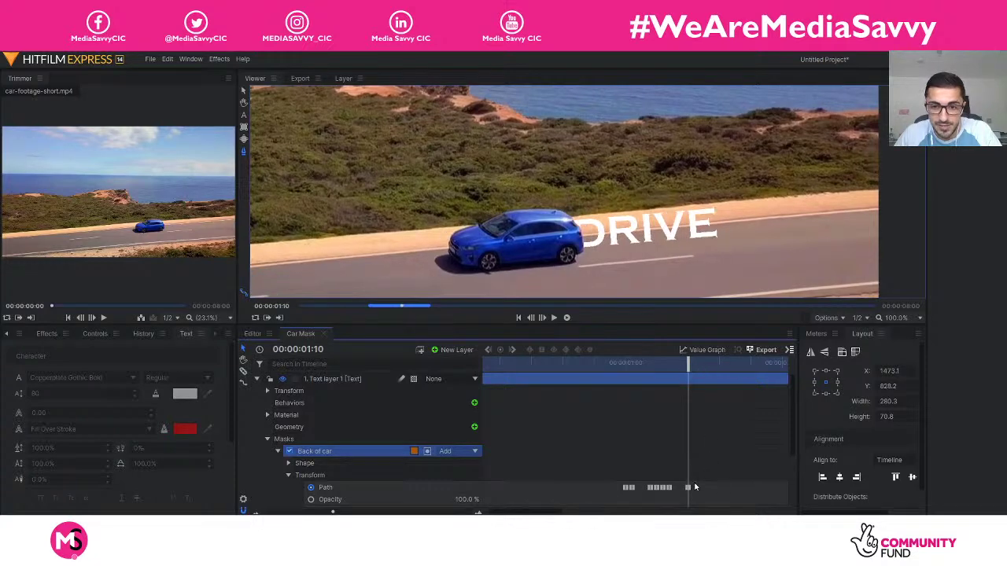
pyautogui.click(689, 488)
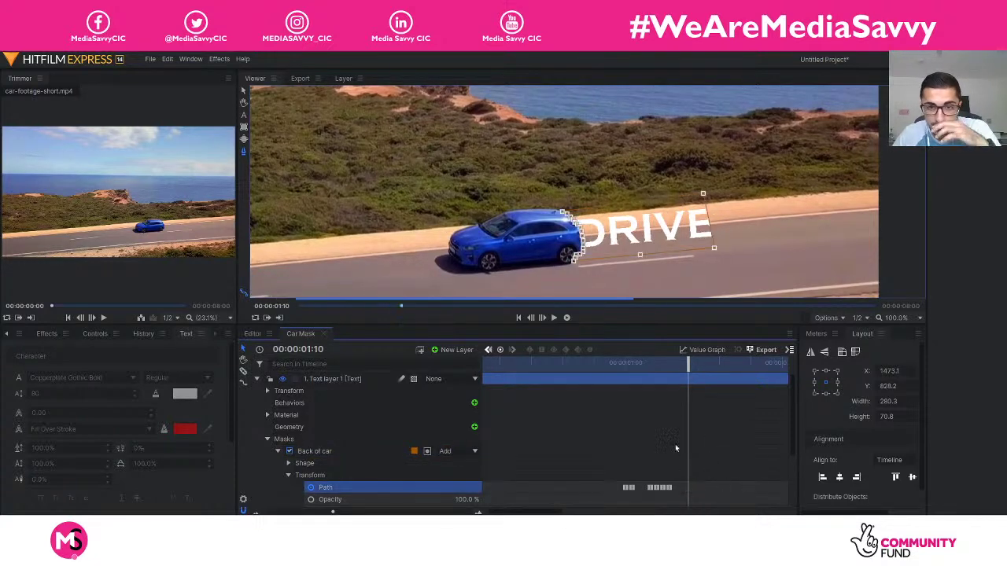
# - Compare frame 00:00:01:11, return to 00:00:01:10, and pull the mask's two far corner points outward beyond the letter E of DRIVE
pyautogui.moveTo(688, 370); pyautogui.dragTo(695, 372)
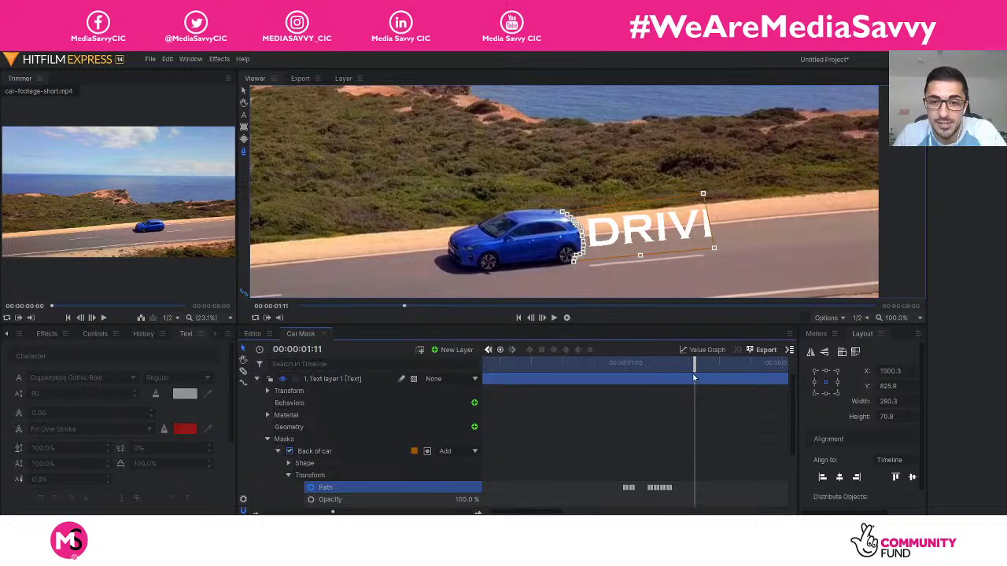
pyautogui.moveTo(696, 367); pyautogui.dragTo(689, 368)
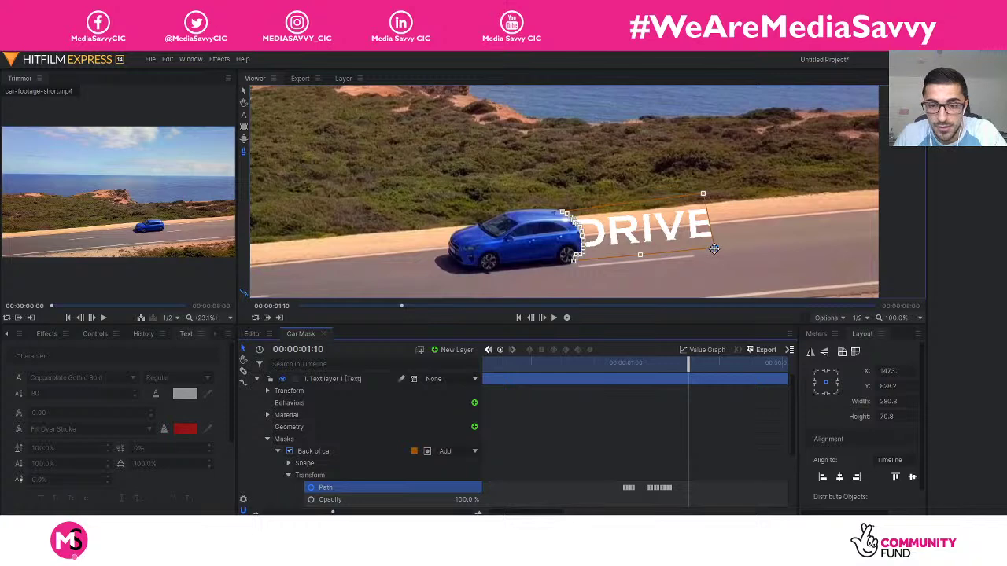
pyautogui.moveTo(714, 248); pyautogui.dragTo(760, 241)
pyautogui.moveTo(702, 193); pyautogui.dragTo(750, 193)
# - Play the DRIVE reveal from around 00:00:01:00 and again from 00:00:00:00 to check the mask animation
pyautogui.moveTo(689, 366); pyautogui.dragTo(626, 369)
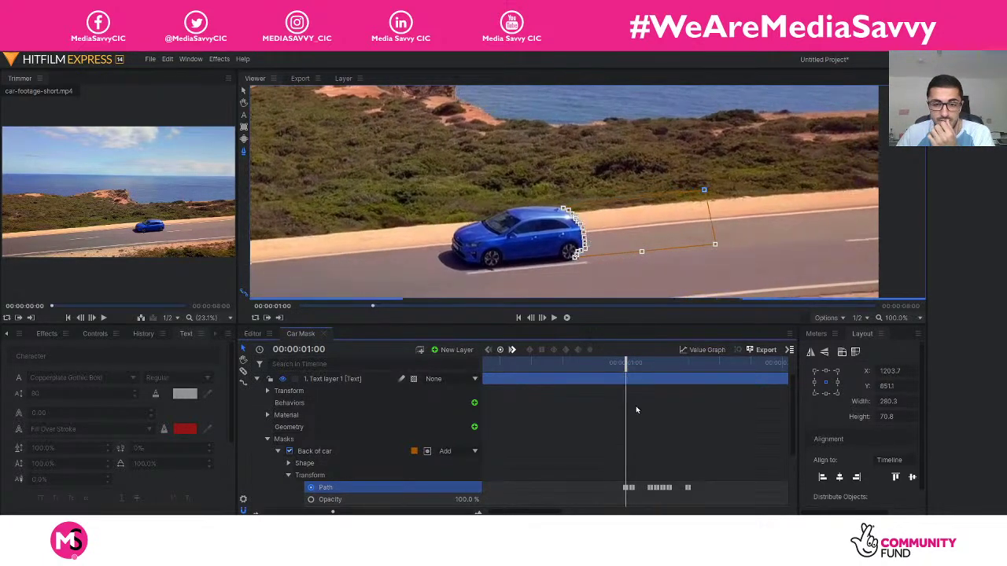
pyautogui.click(554, 317)
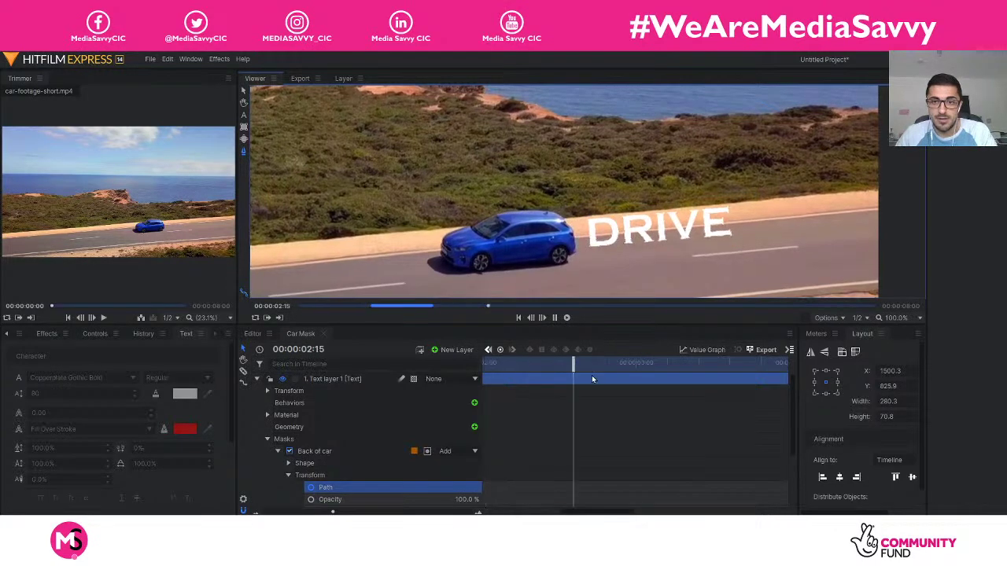
pyautogui.moveTo(591, 375); pyautogui.dragTo(545, 381)
pyautogui.press('space')
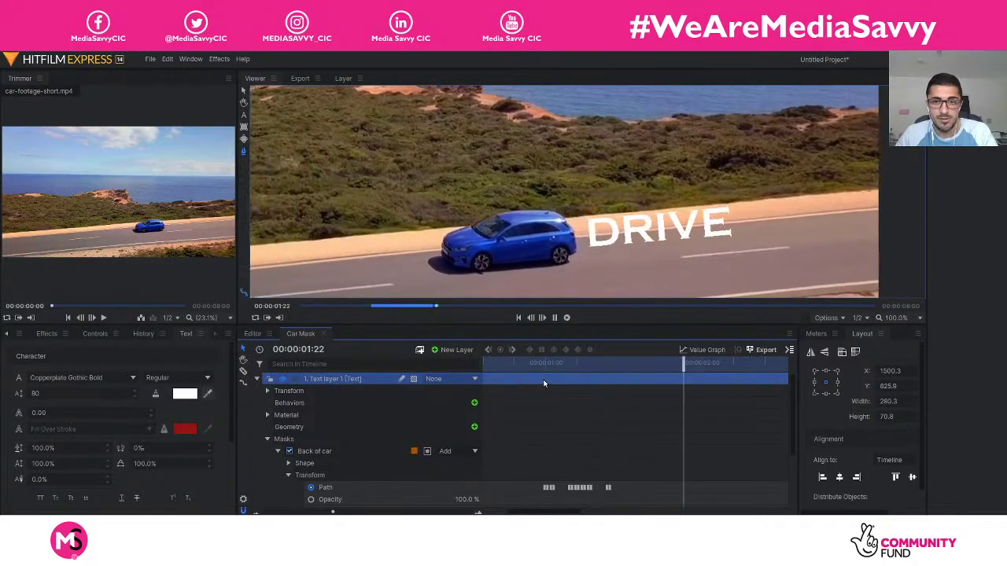
pyautogui.moveTo(673, 380); pyautogui.dragTo(382, 386)
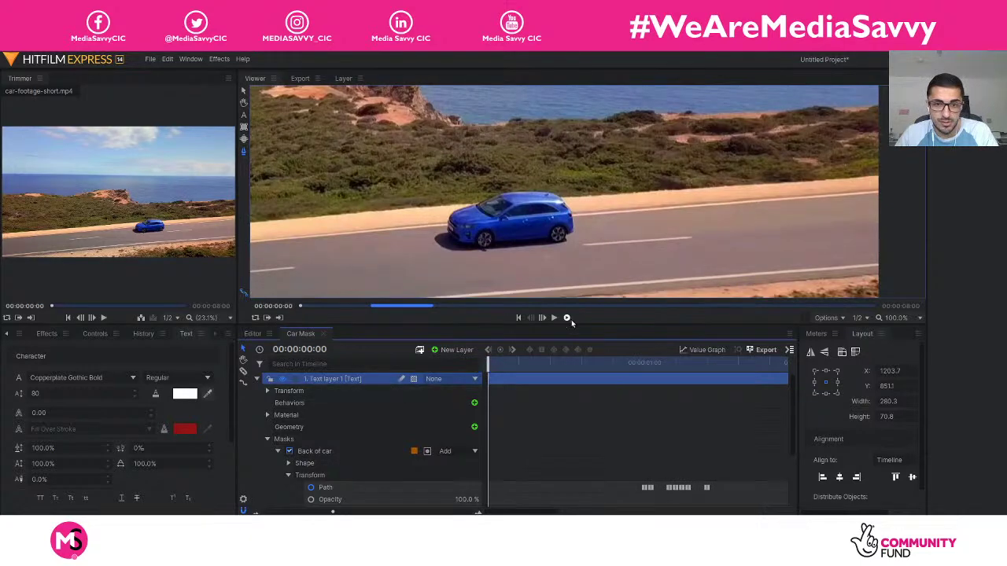
pyautogui.press('space')
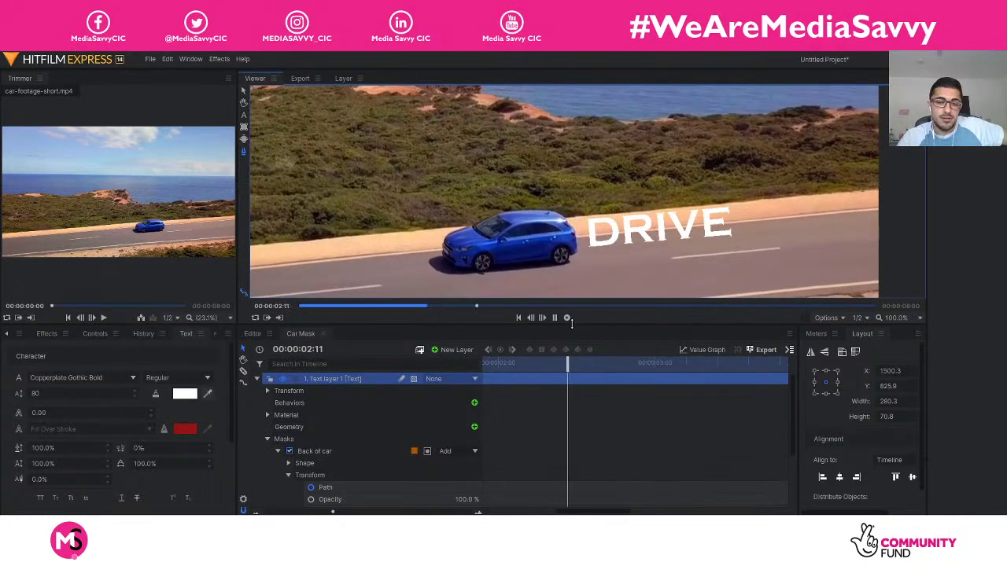
pyautogui.moveTo(685, 363); pyautogui.dragTo(315, 374)
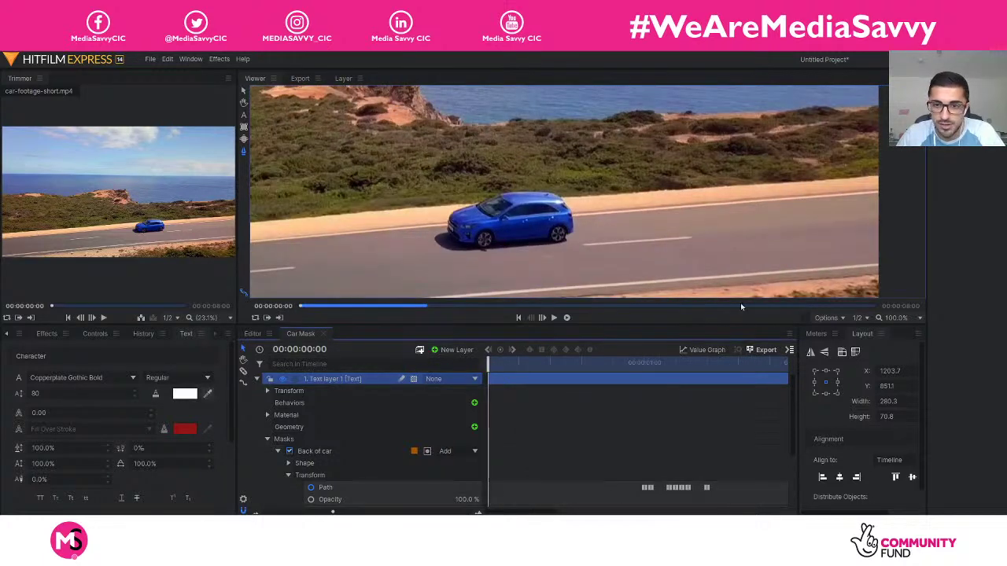
# - Fit the whole frame in the viewer, collapse the text layer, and play the reveal through before returning to 00:00:00:00
pyautogui.click(902, 318)
pyautogui.click(902, 492)
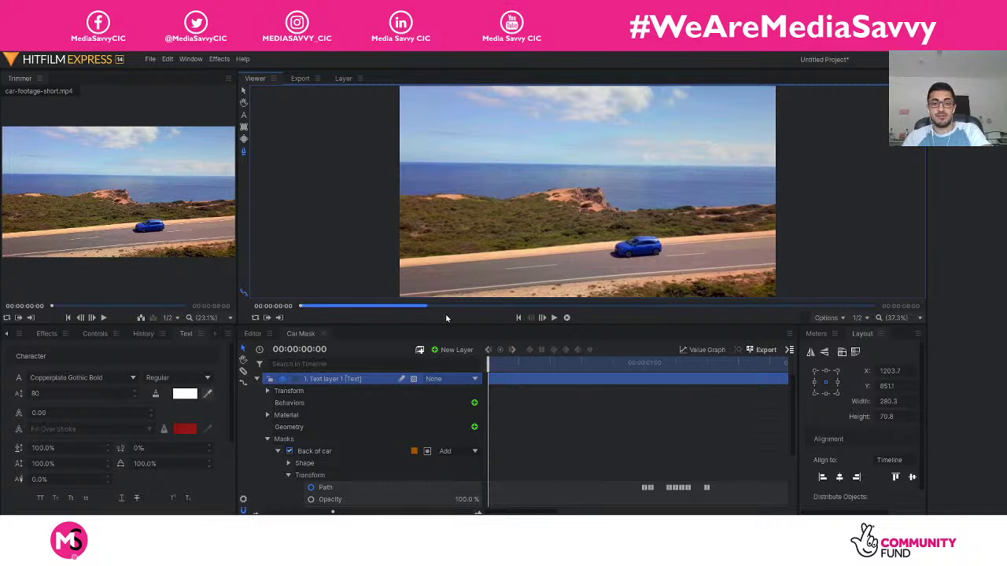
pyautogui.click(256, 380)
pyautogui.press('space')
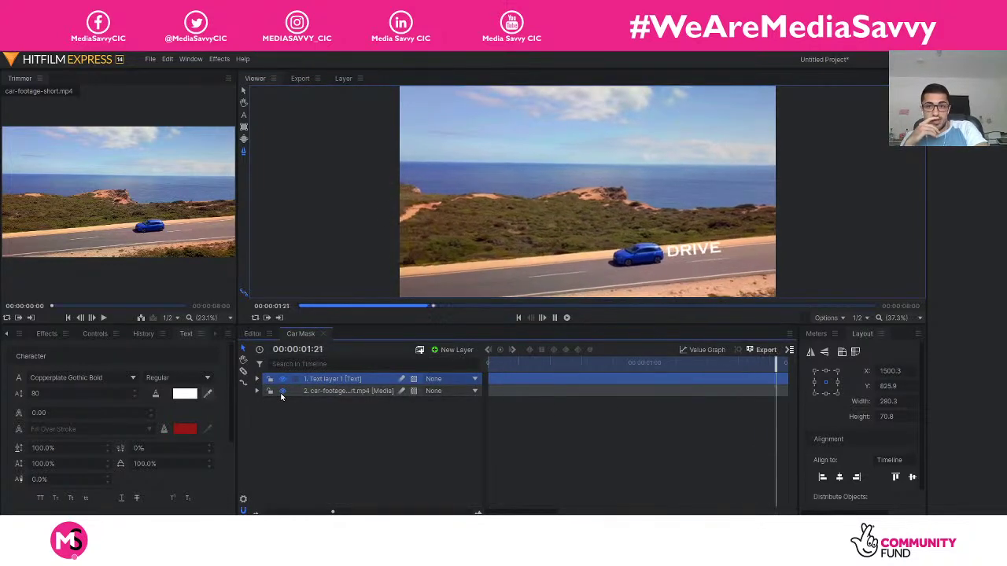
pyautogui.press('space')
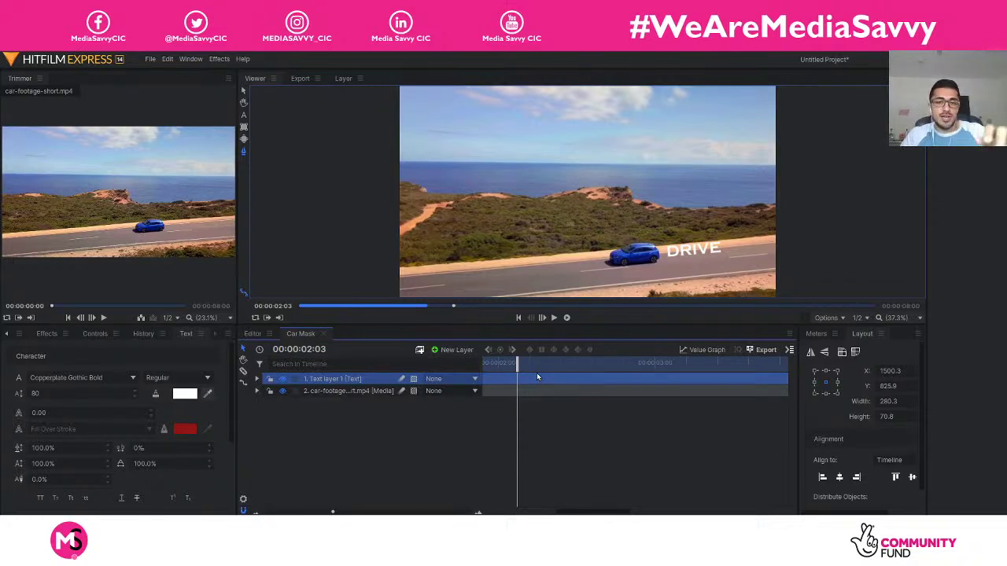
pyautogui.moveTo(511, 364); pyautogui.dragTo(385, 370)
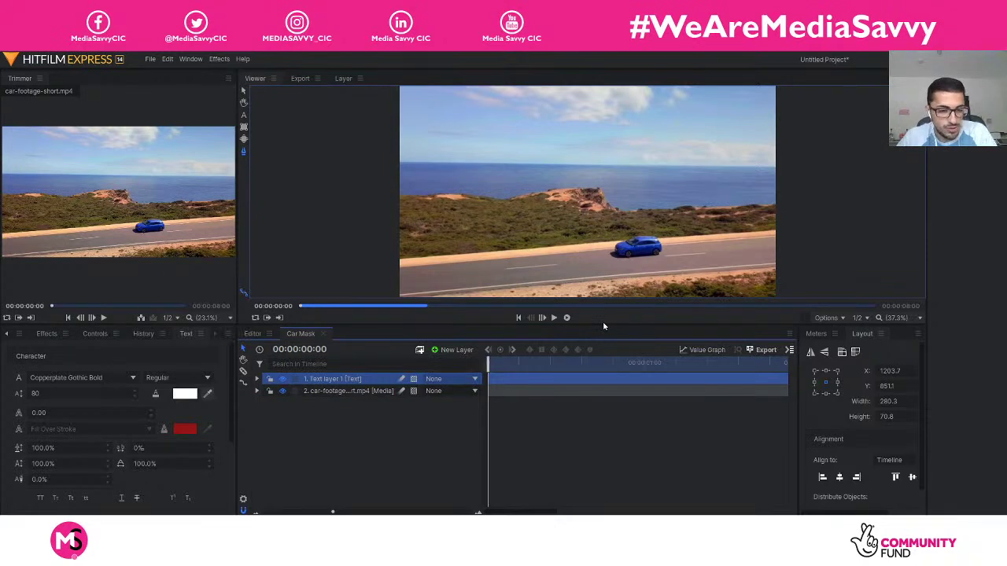
# - Switch to Snipping Tool and capture the entire HitFilm viewer panel, including its playback controls
pyautogui.press('super')
pyautogui.write('sn')
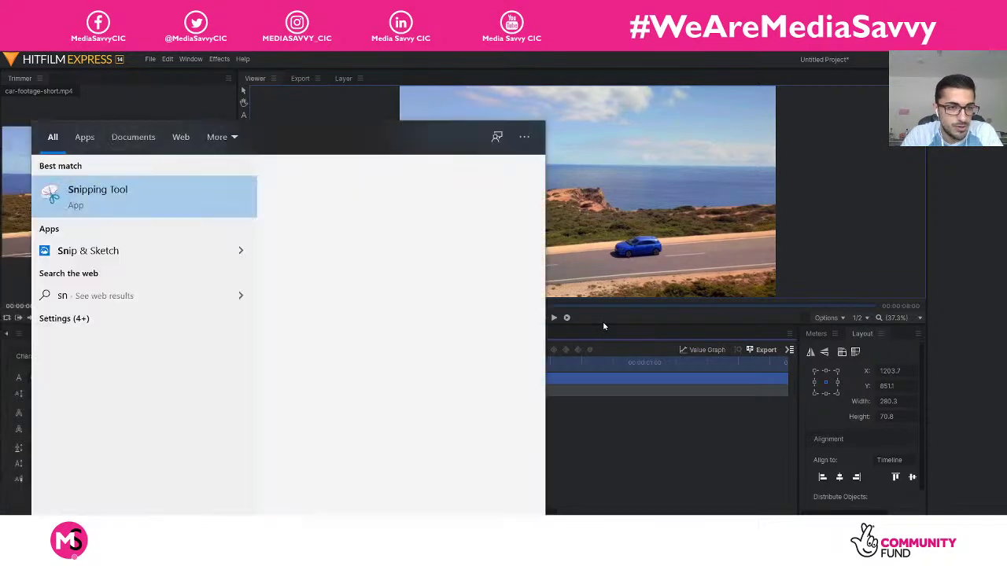
pyautogui.press('Return')
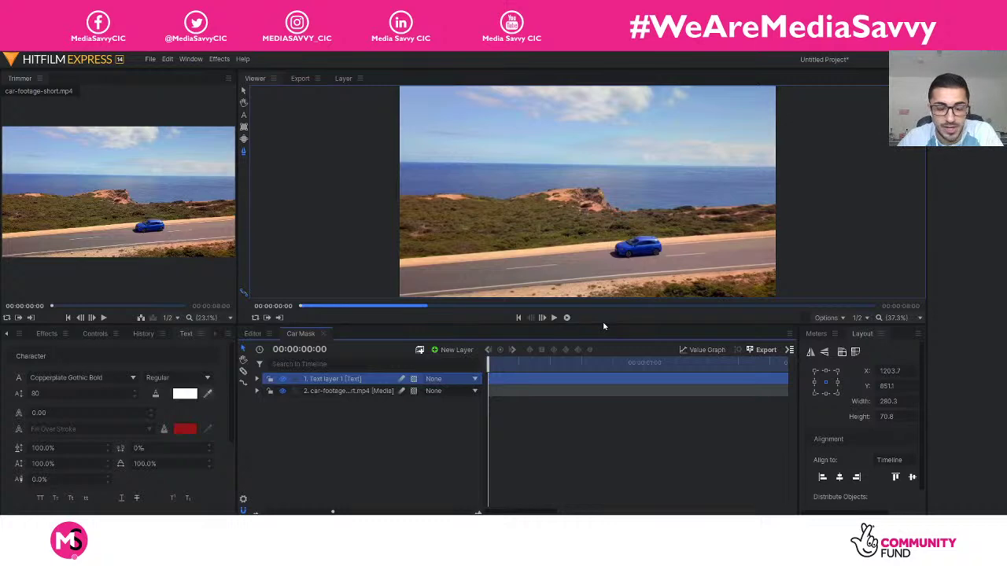
pyautogui.click(445, 167)
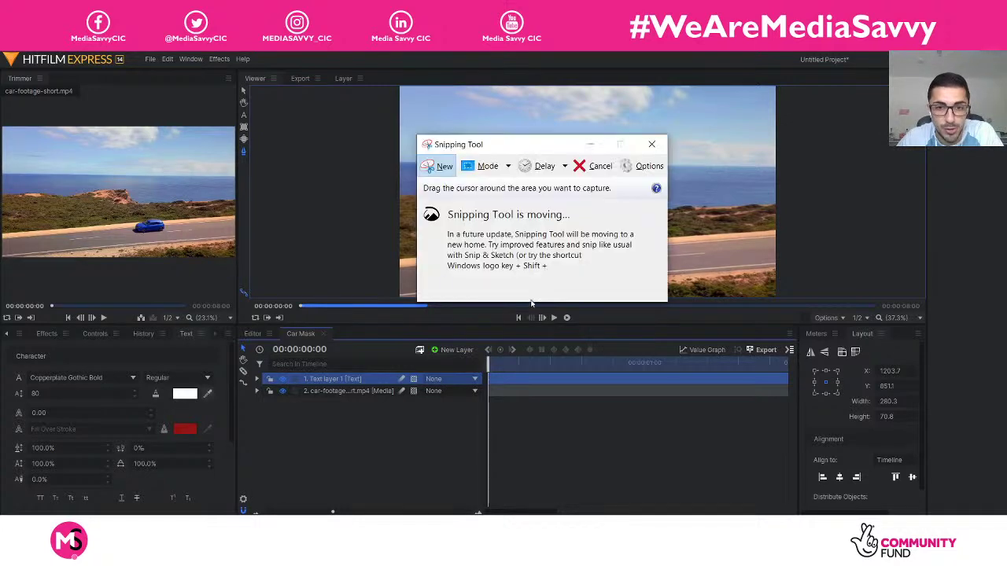
pyautogui.press('Escape')
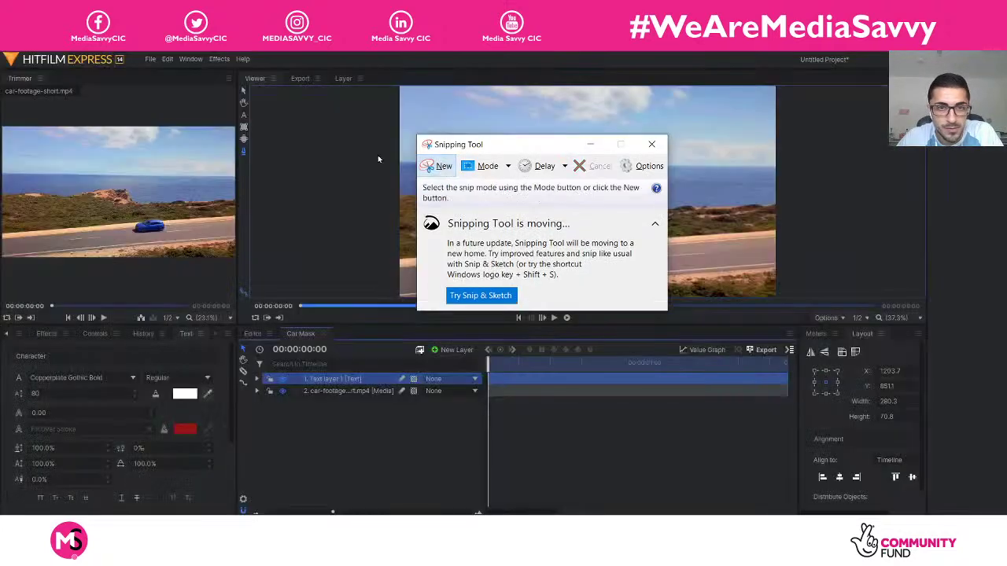
pyautogui.click(431, 167)
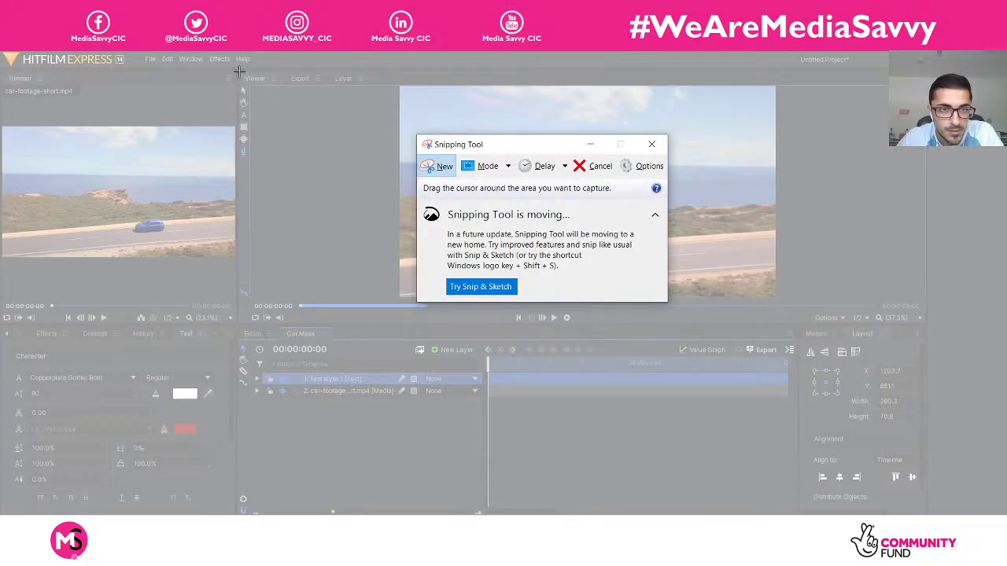
pyautogui.moveTo(239, 71); pyautogui.dragTo(926, 330)
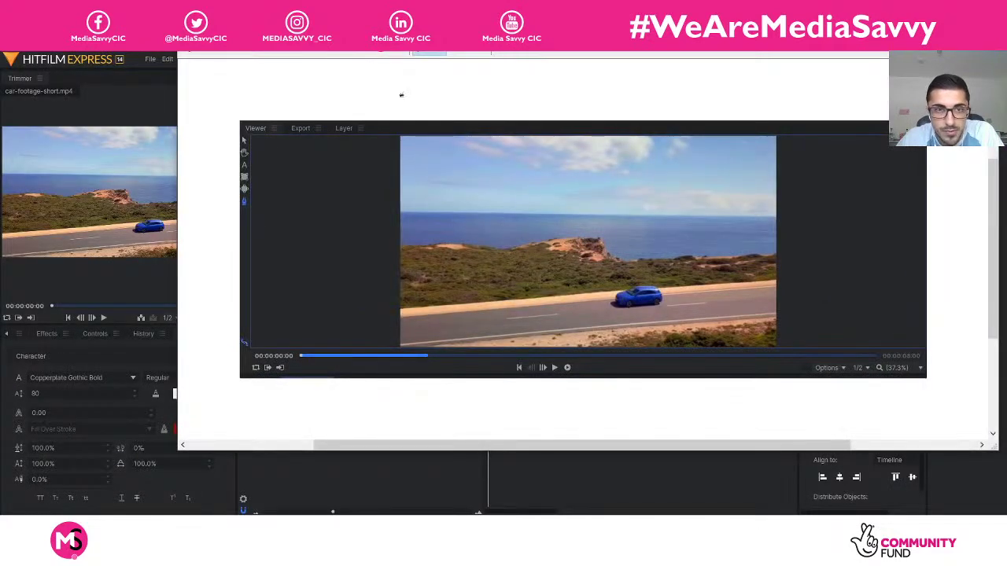
pyautogui.click(459, 51)
pyautogui.click(567, 367)
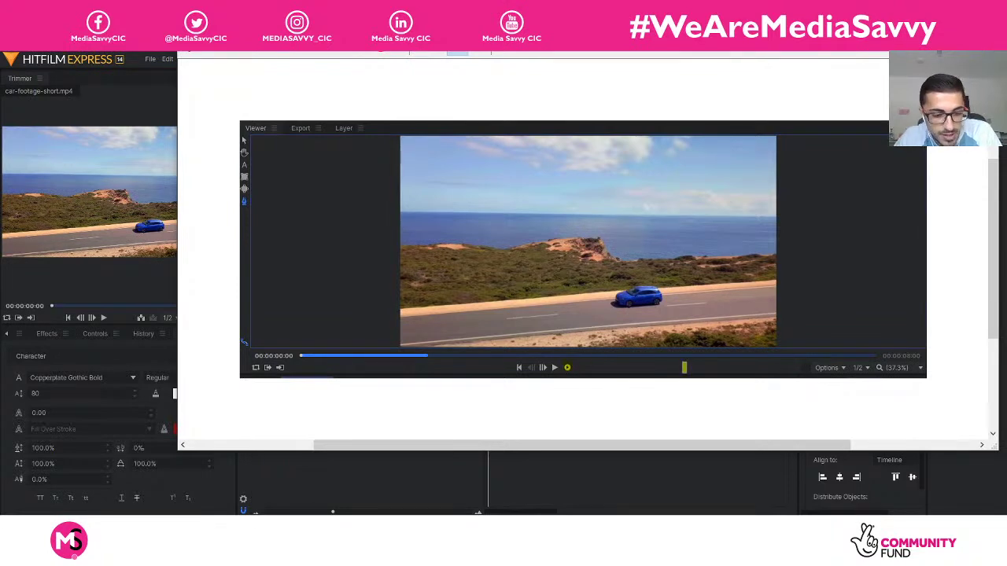
pyautogui.click(481, 53)
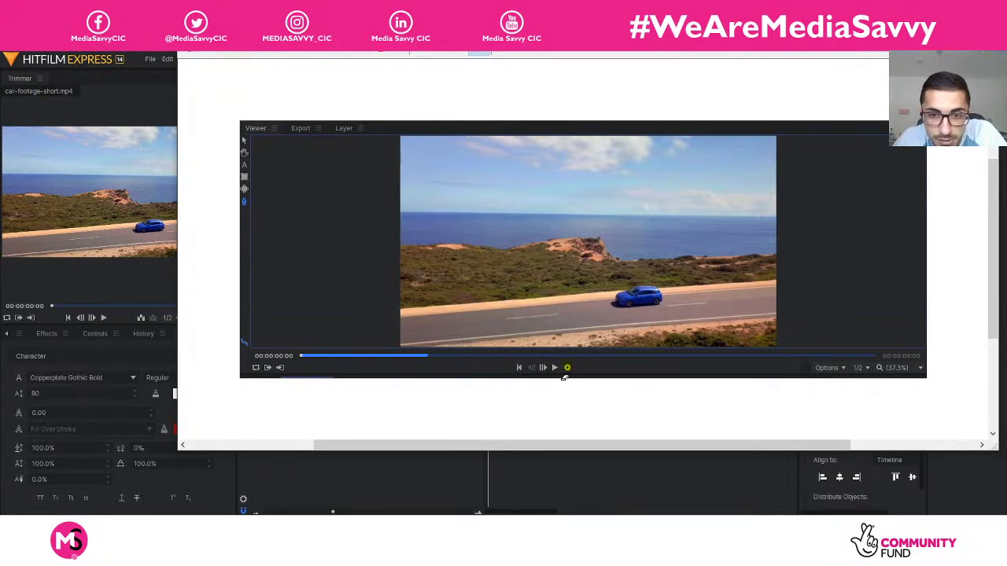
pyautogui.click(566, 370)
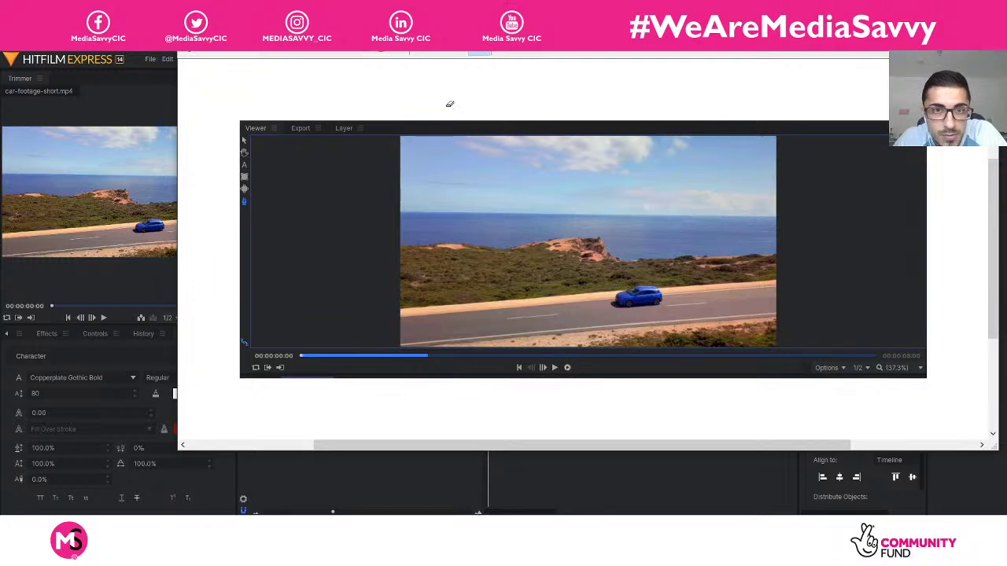
# - With the red pen, circle the round playback control beside Play in the capture and label it "Preview" with a connecting line
pyautogui.click(429, 52)
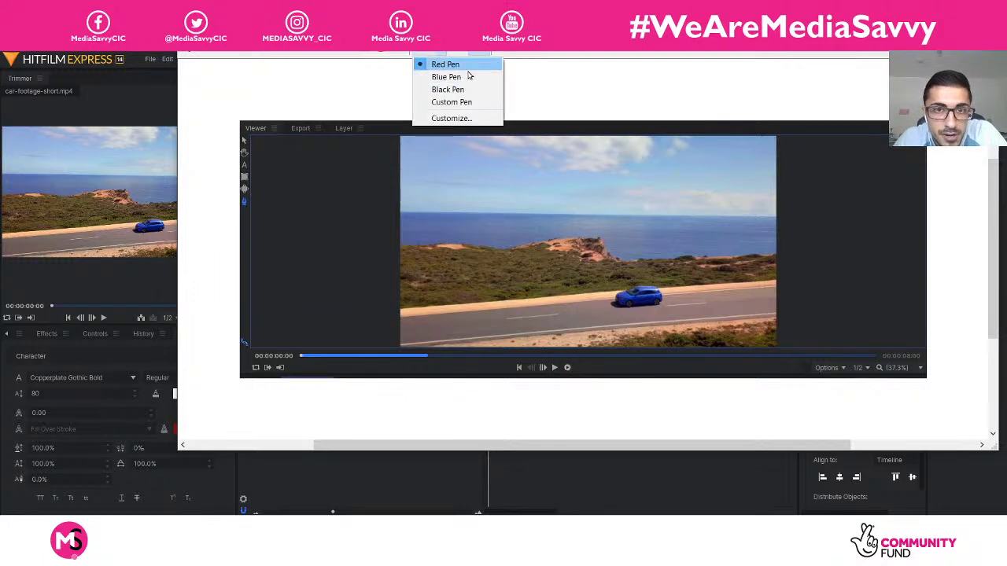
pyautogui.click(469, 68)
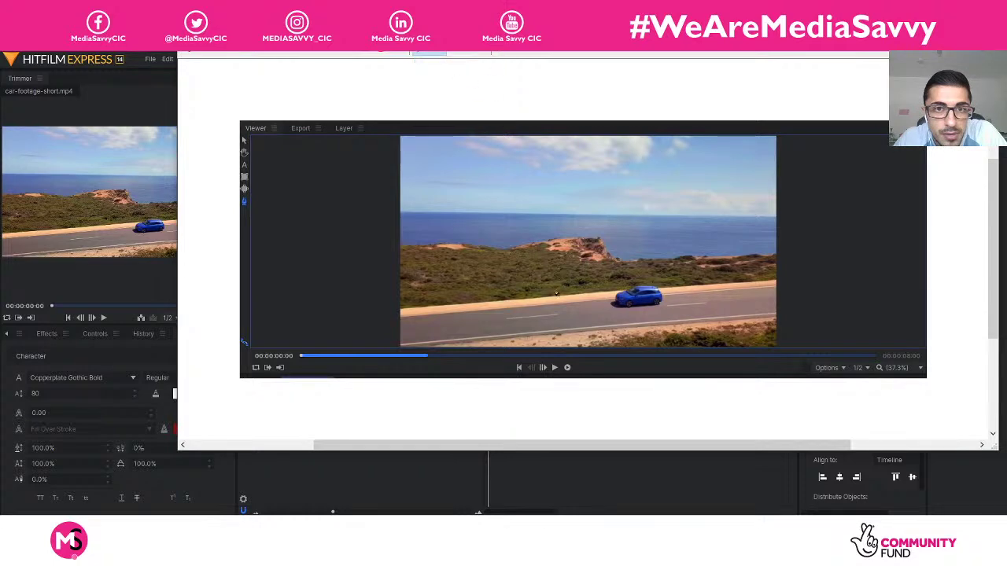
pyautogui.moveTo(563, 362)
pyautogui.mouseDown()
pyautogui.moveTo(574, 369)
pyautogui.moveTo(561, 375)
pyautogui.moveTo(574, 364)
pyautogui.moveTo(572, 374)
pyautogui.moveTo(562, 364)
pyautogui.moveTo(577, 373)
pyautogui.moveTo(621, 361)
pyautogui.moveTo(658, 372)
pyautogui.moveTo(709, 369)
pyautogui.mouseUp()
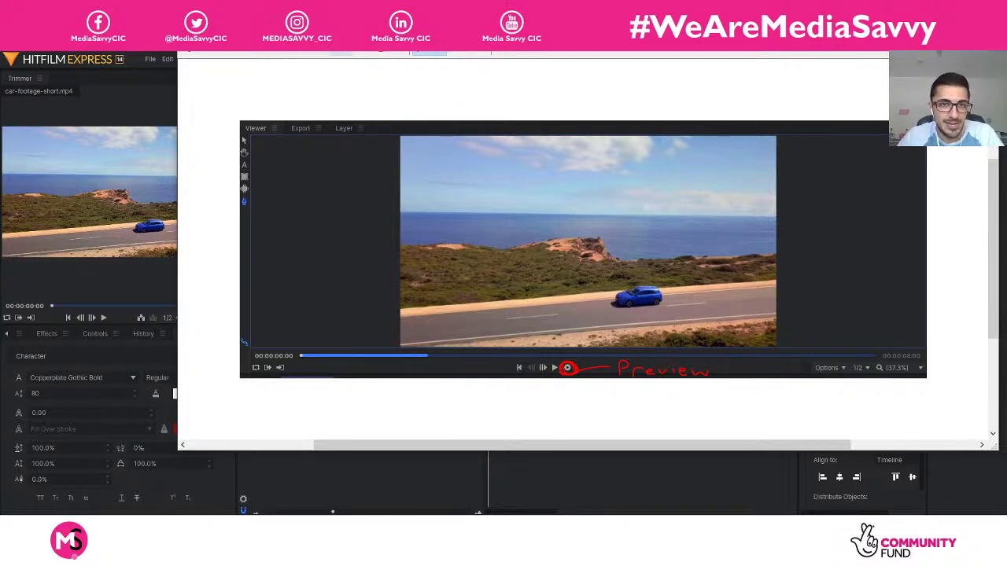
# - Save the annotated capture as a PNG named Preview-button in the Animation Course folder under Documents
pyautogui.hotkey('ctrl', 's')
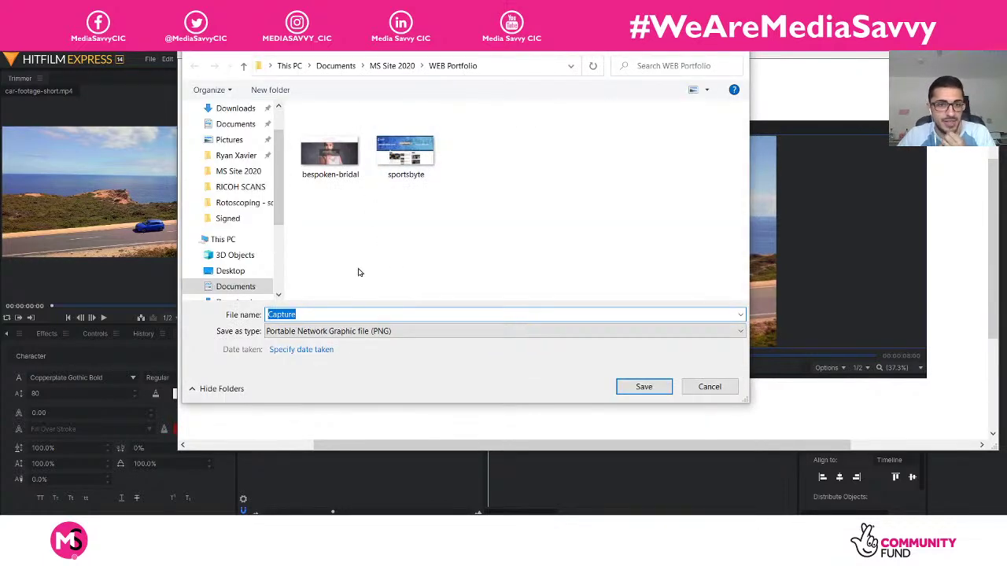
pyautogui.click(236, 123)
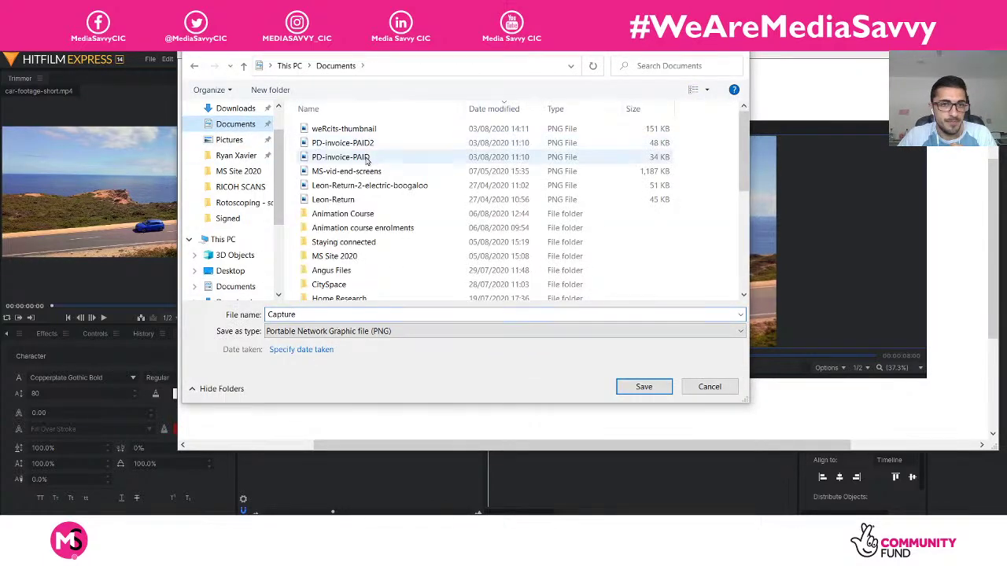
pyautogui.doubleClick(354, 214)
pyautogui.click(419, 313)
pyautogui.write('Preve')
pyautogui.write('ew')
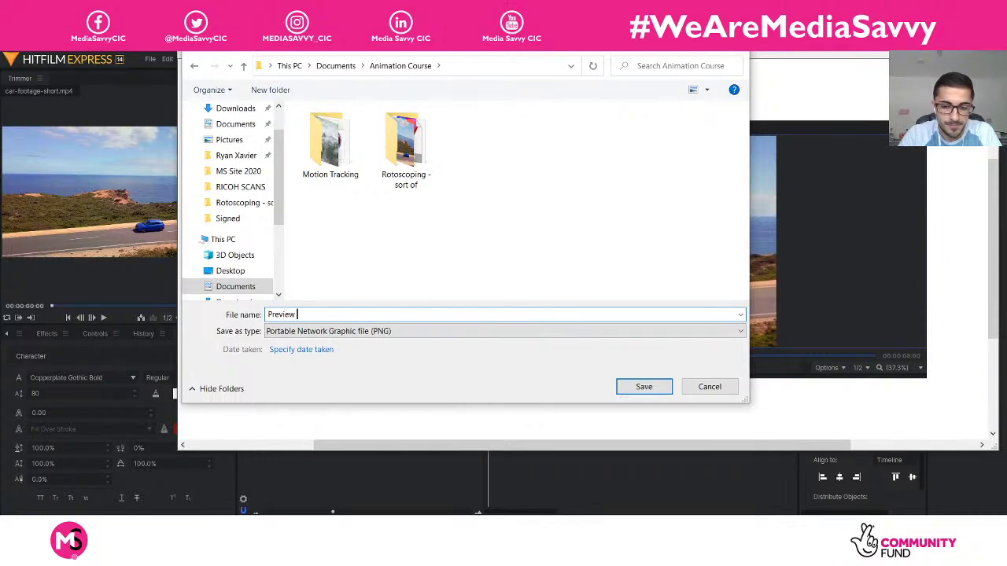
pyautogui.write('-button')
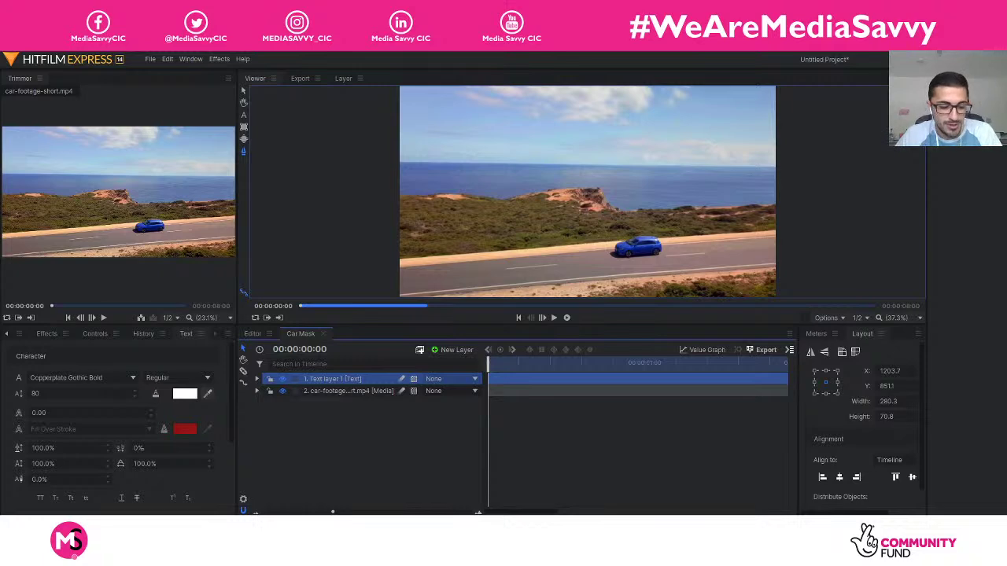
pyautogui.press('super')
pyautogui.write('in')
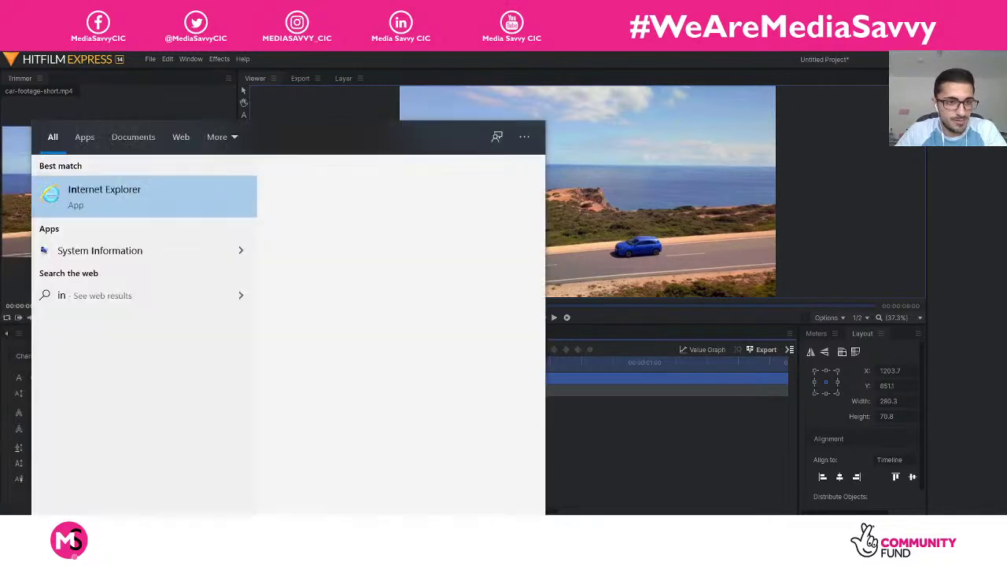
pyautogui.press('BackSpace')
pyautogui.press('BackSpace')
pyautogui.write('ef')
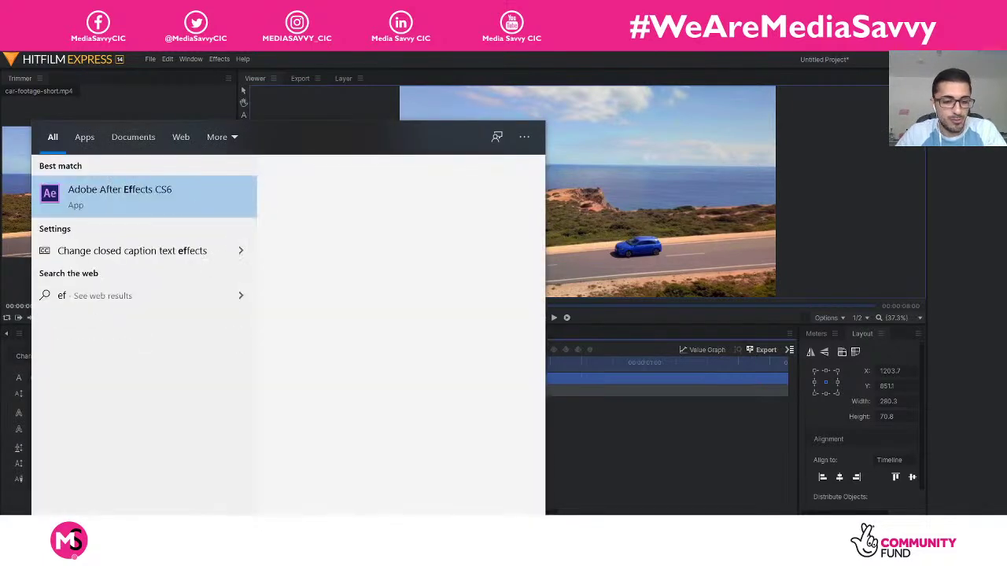
pyautogui.press('BackSpace')
pyautogui.write('dge')
pyautogui.press('Escape')
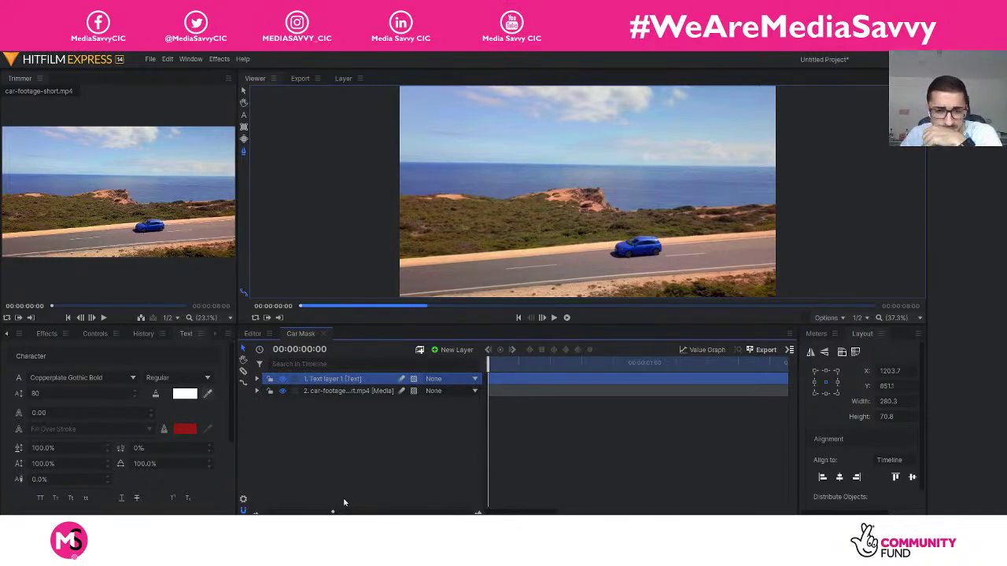
# - Search Windows for "preview", show the saved Preview-button capture in its Animation Course folder, and return to HitFilm
pyautogui.moveTo(338, 543)
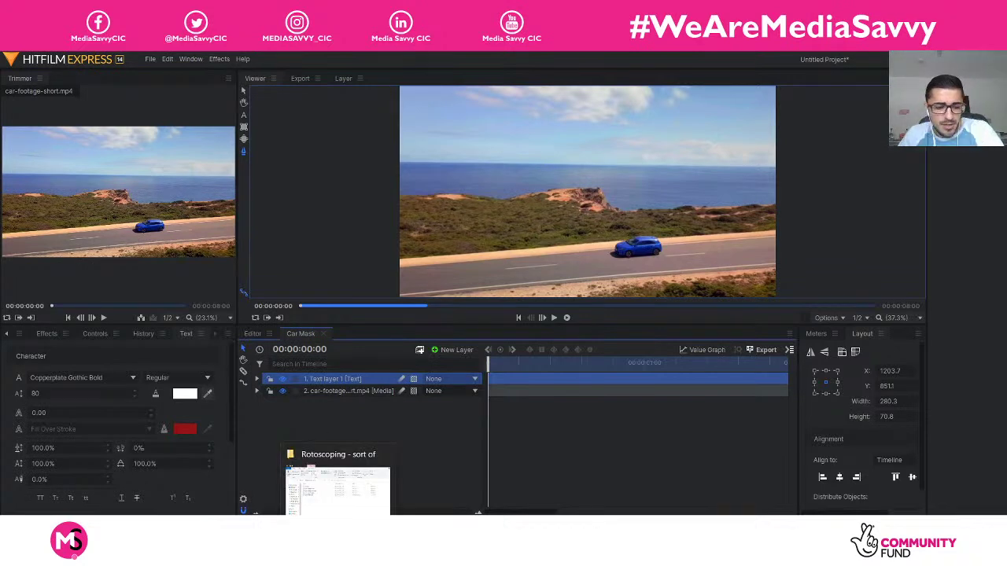
pyautogui.press('super')
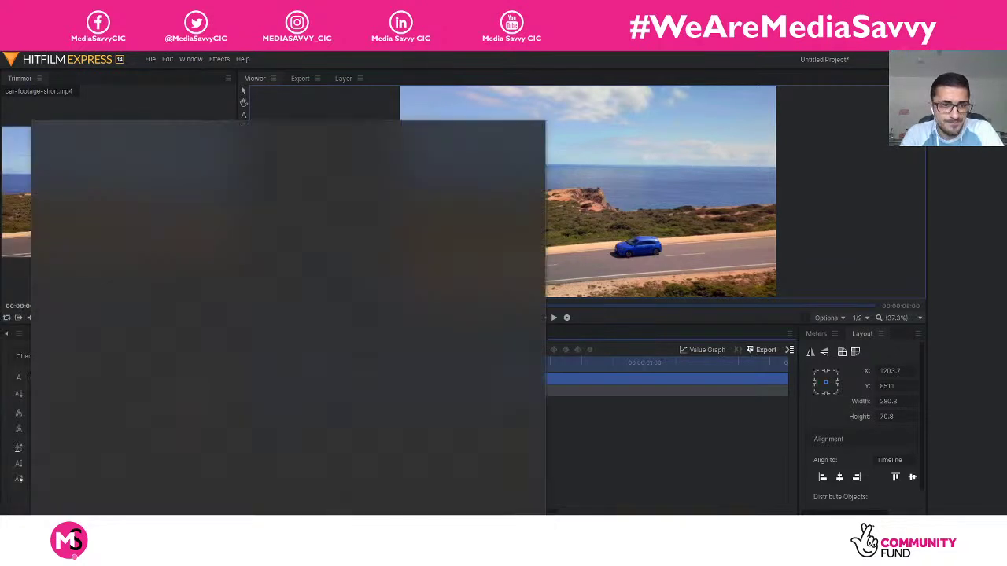
pyautogui.write('preview text-to-speech voice')
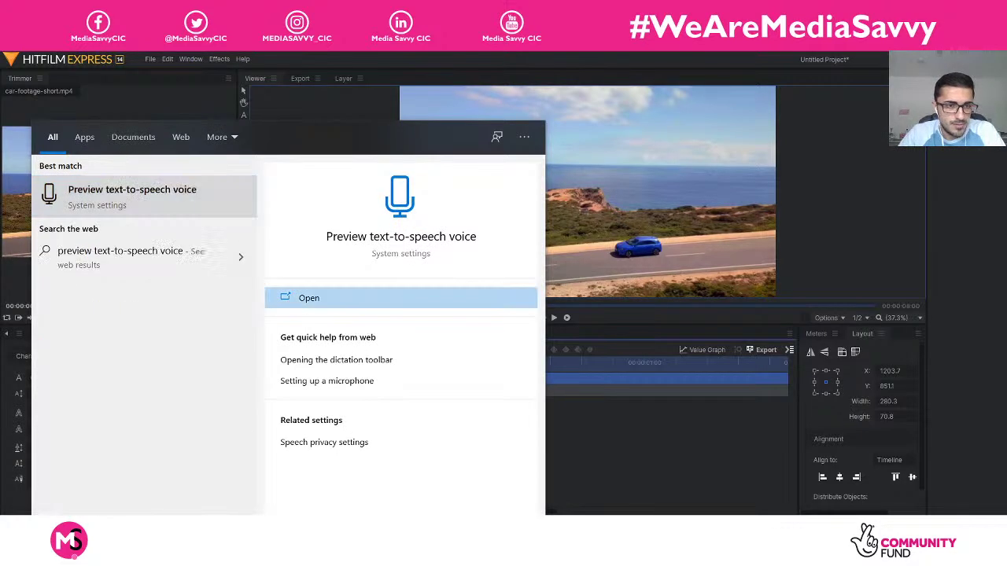
pyautogui.press('BackSpace')
pyautogui.press('BackSpace')
pyautogui.press('BackSpace')
pyautogui.press('BackSpace')
pyautogui.press('BackSpace')
pyautogui.press('BackSpace')
pyautogui.press('BackSpace')
pyautogui.press('BackSpace')
pyautogui.press('BackSpace')
pyautogui.press('BackSpace')
pyautogui.press('BackSpace')
pyautogui.press('BackSpace')
pyautogui.press('BackSpace')
pyautogui.press('BackSpace')
pyautogui.press('BackSpace')
pyautogui.press('BackSpace')
pyautogui.press('BackSpace')
pyautogui.press('BackSpace')
pyautogui.press('BackSpace')
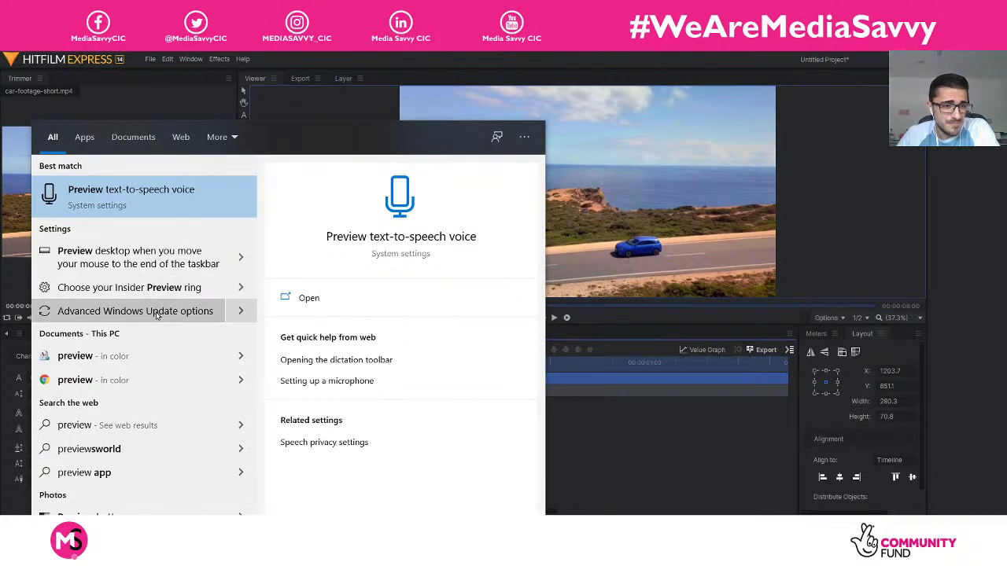
pyautogui.click(147, 516)
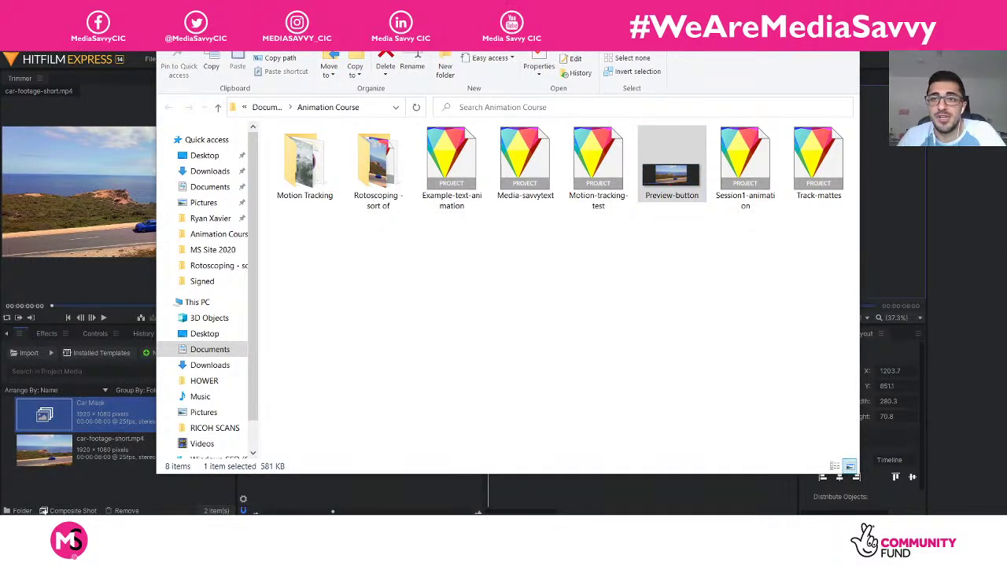
pyautogui.hotkey('alt', 'Tab')
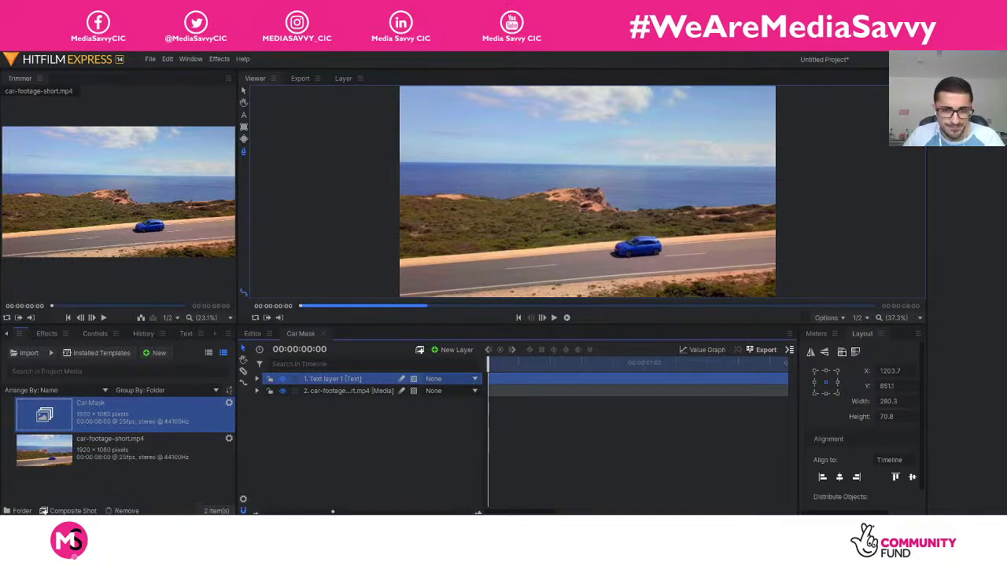
# - Switch to a new Chrome window and open the YouTube Audio Library from the address suggestions
pyautogui.rightClick(538, 507)
pyautogui.click(522, 434)
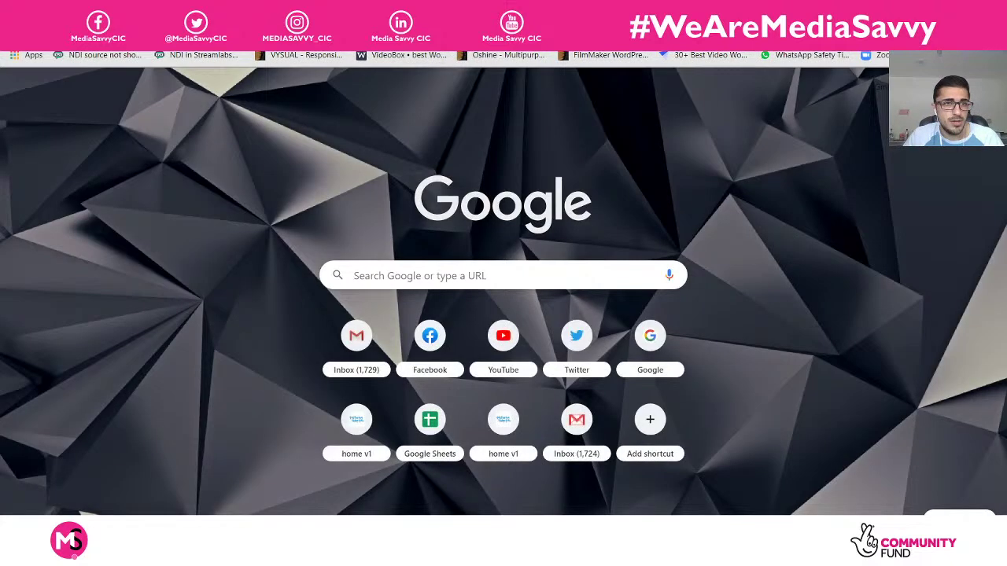
pyautogui.click(361, 35)
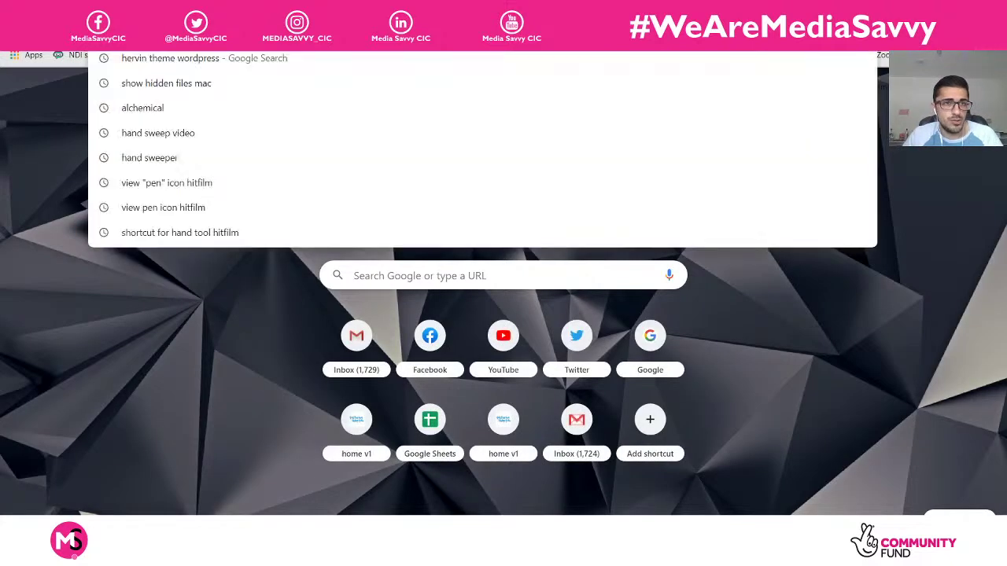
pyautogui.write('you')
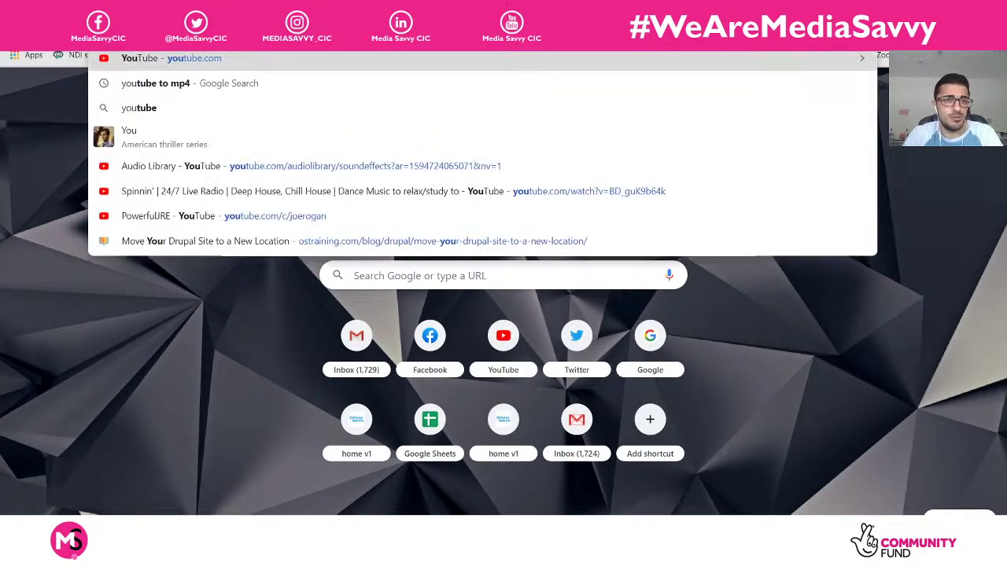
pyautogui.press('Down')
pyautogui.press('Down')
pyautogui.press('Down')
pyautogui.press('Down')
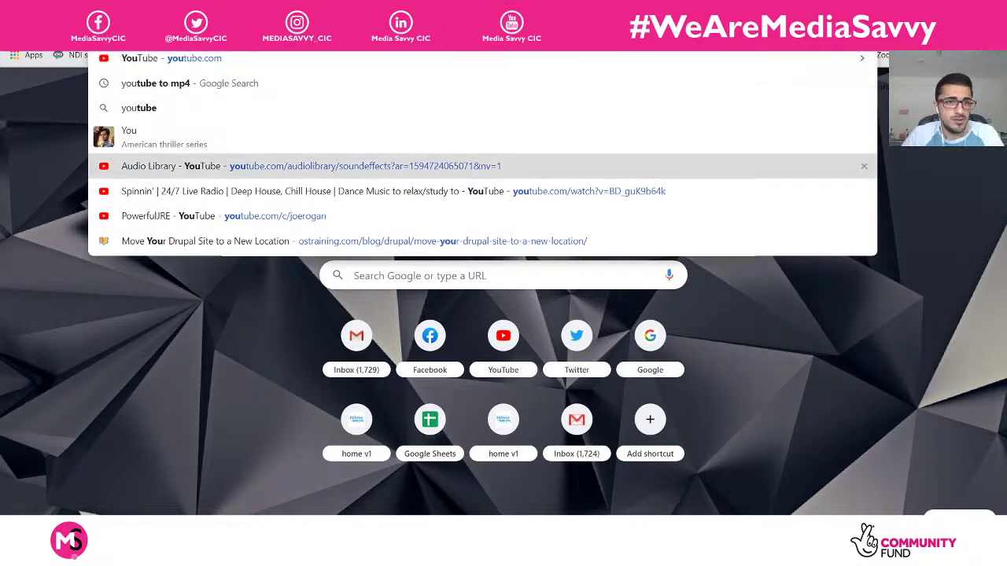
pyautogui.press('Return')
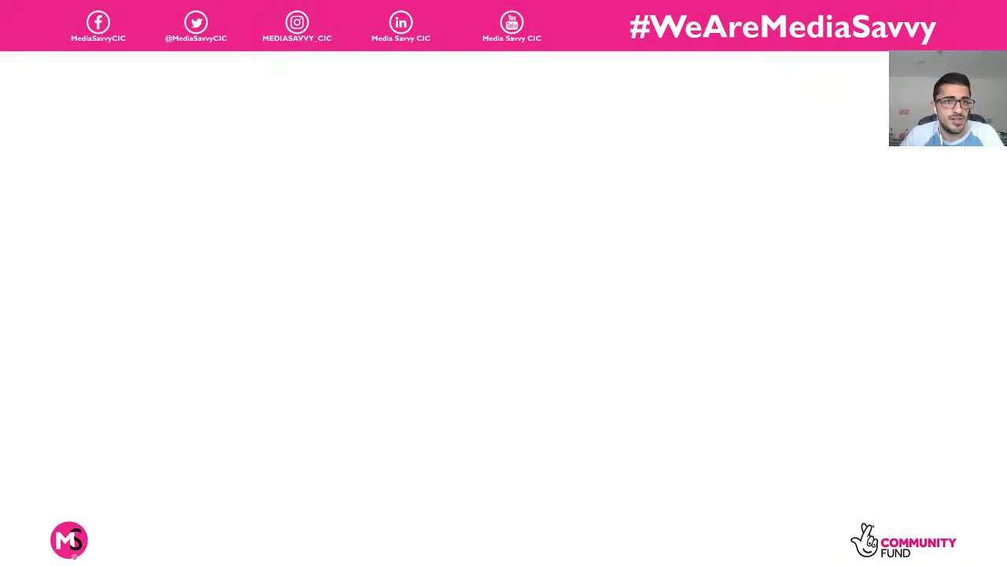
# - Raise the speaker volume and open the Spinnin' 24/7 Live Radio stream on YouTube
pyautogui.hotkey('ctrl', 'l')
pyautogui.write('you')
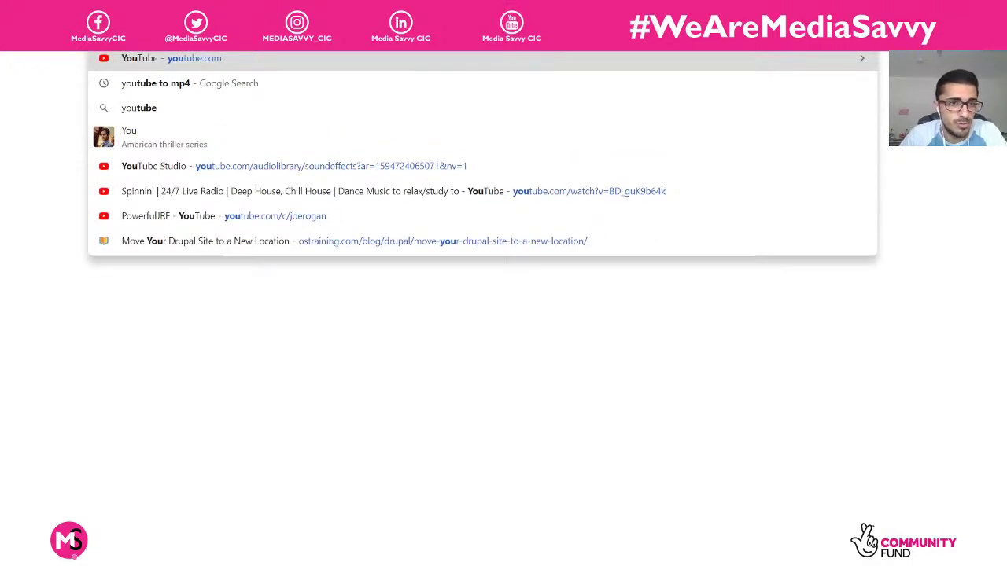
pyautogui.press('Down')
pyautogui.press('Down')
pyautogui.press('Down')
pyautogui.press('Down')
pyautogui.press('Down')
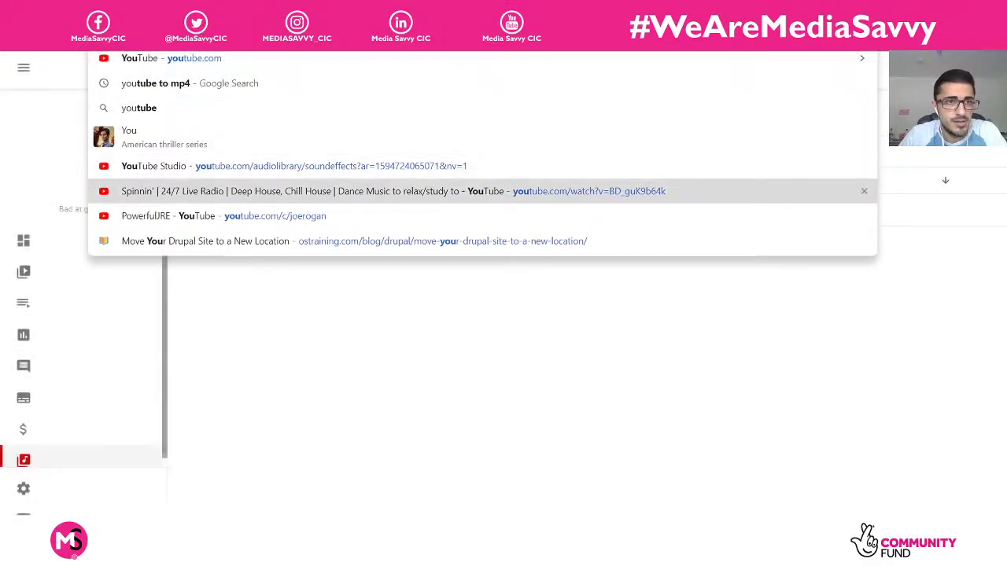
pyautogui.press('Escape')
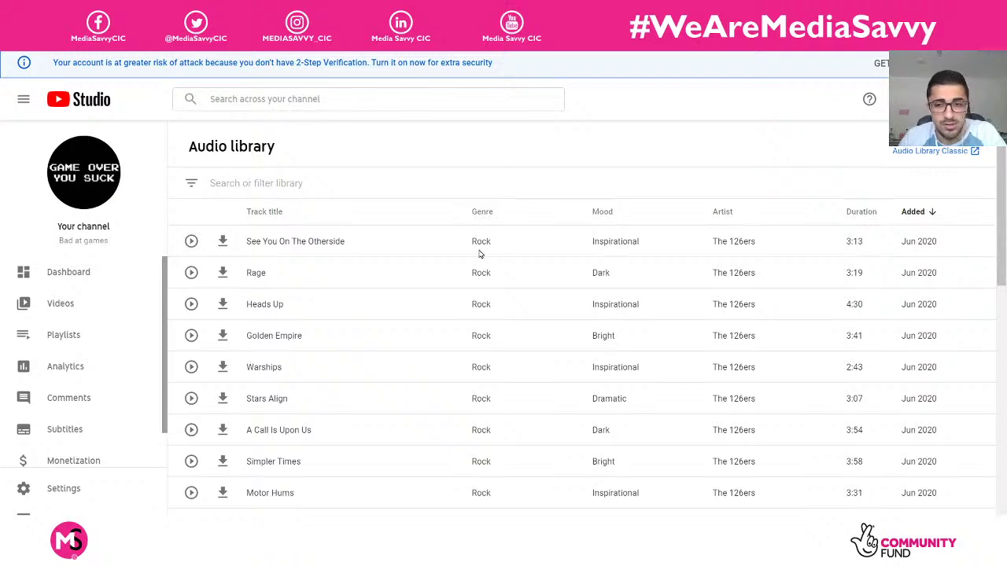
pyautogui.press('XF86AudioRaiseVolume')
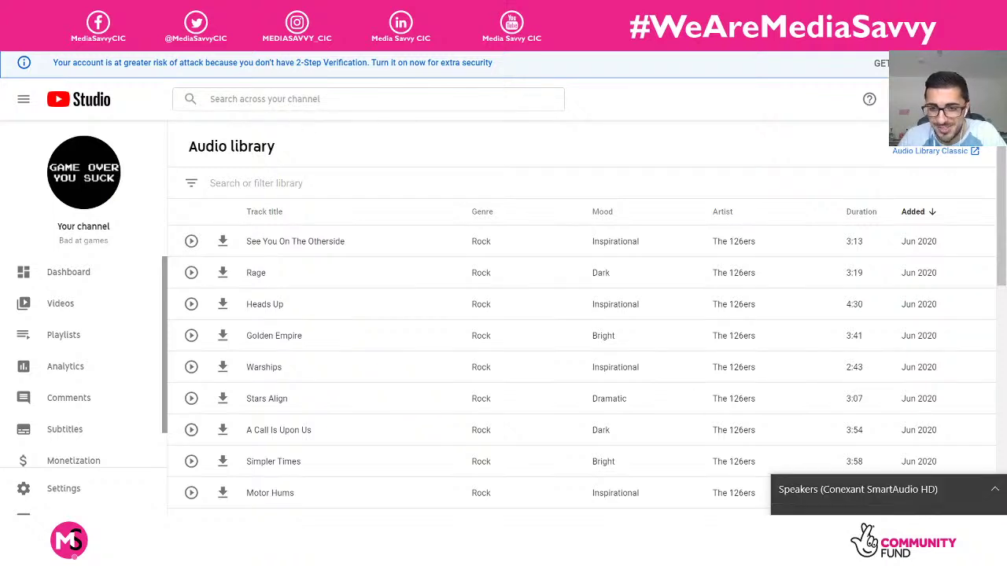
pyautogui.hotkey('alt', 'Left')
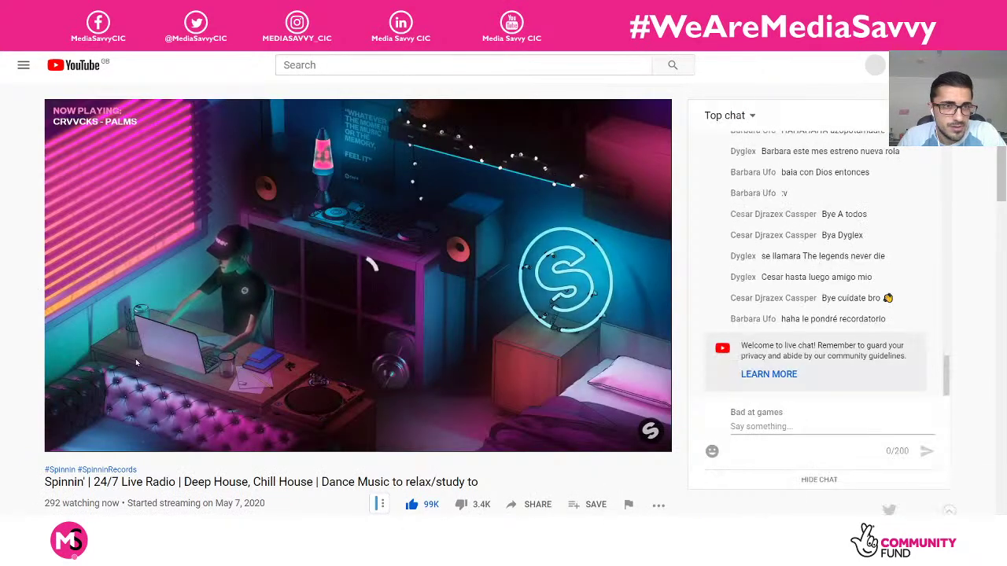
# - Hide the live chat, pause the Spinnin' stream, and go through the video player's settings
pyautogui.click(830, 485)
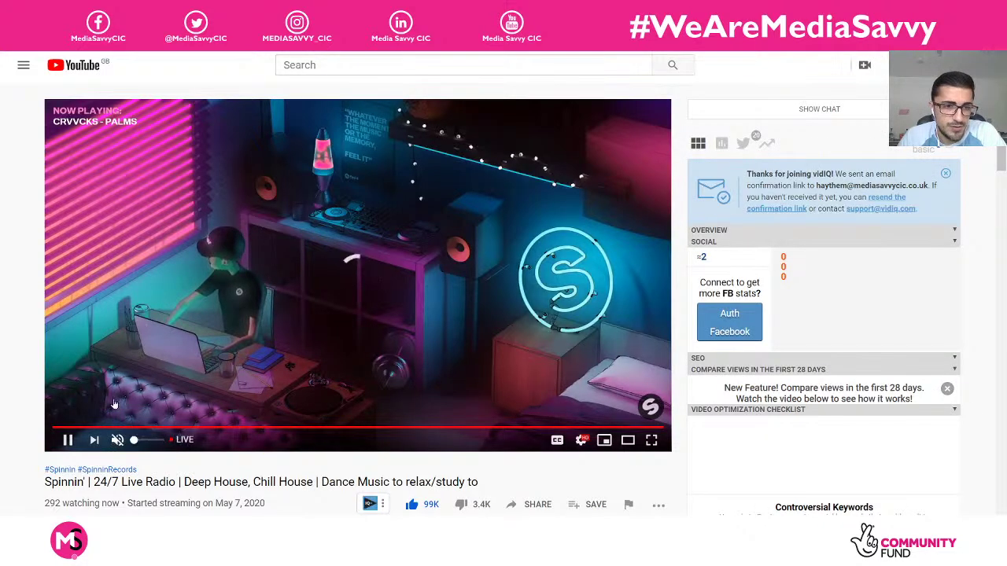
pyautogui.click(117, 439)
pyautogui.click(67, 441)
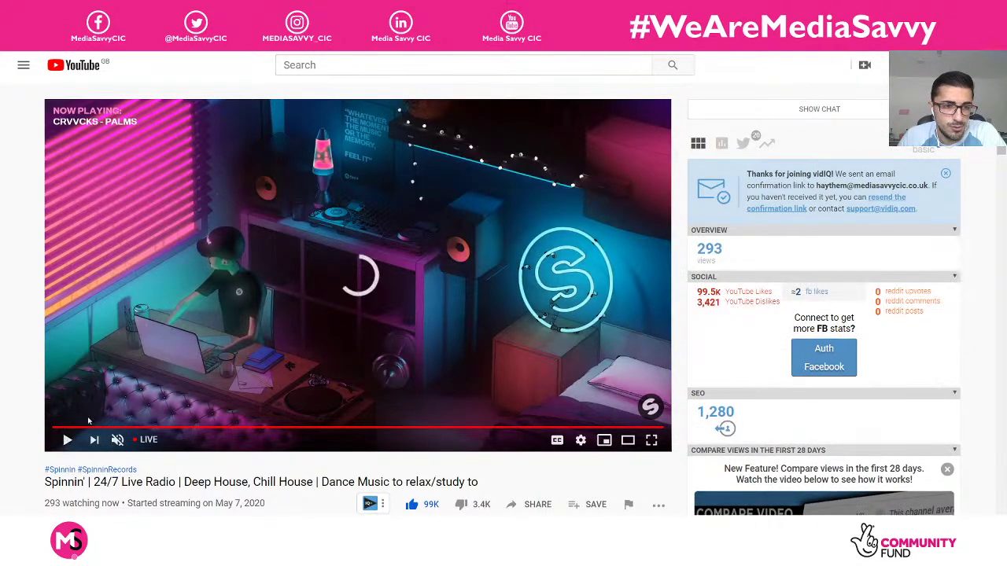
pyautogui.click(580, 440)
pyautogui.click(600, 403)
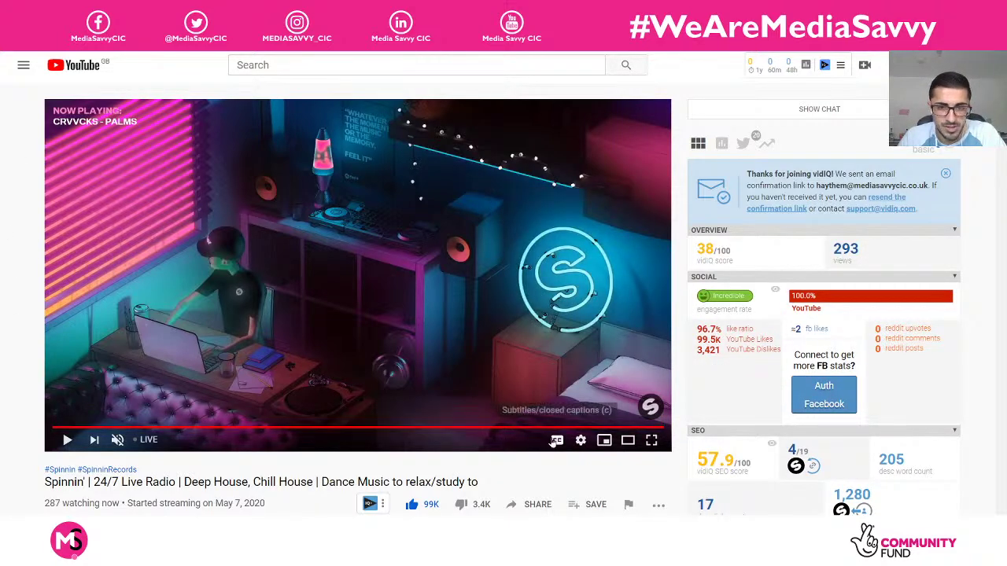
pyautogui.click(580, 442)
pyautogui.click(566, 400)
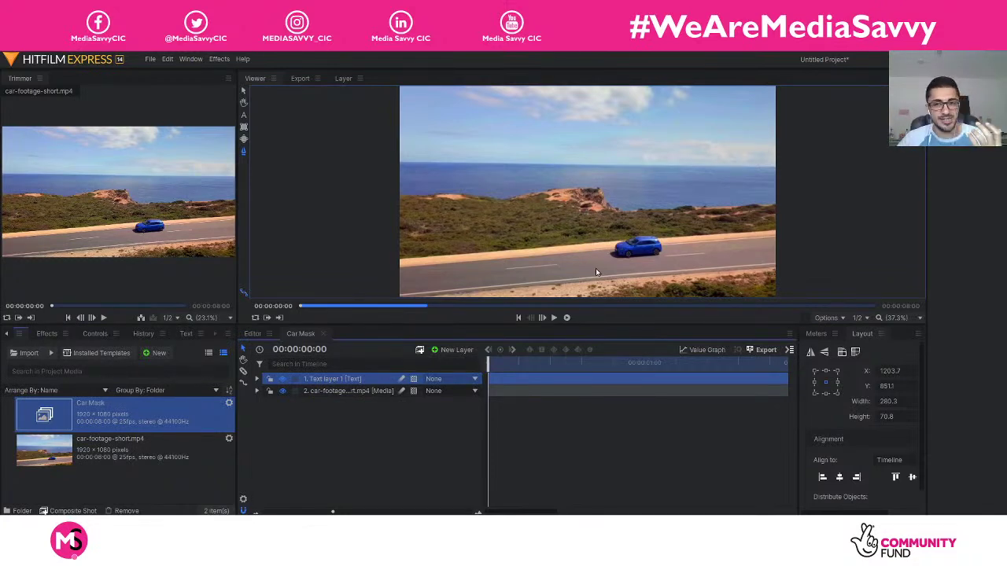
# - Expand the text layer and go to the first Path keyframe of its Back of car mask at 00:00:01:00
pyautogui.scroll(5, 676, 248)
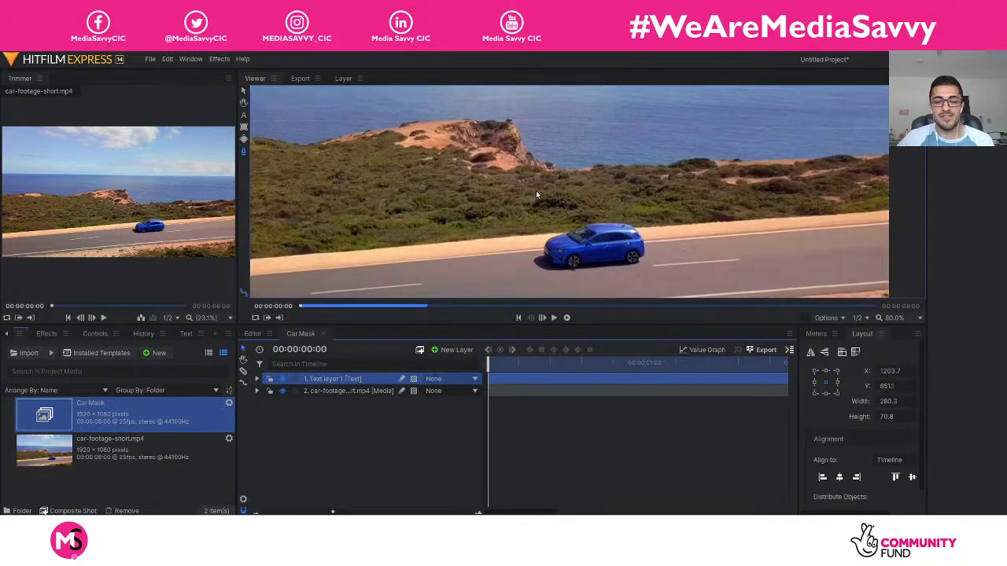
pyautogui.click(257, 379)
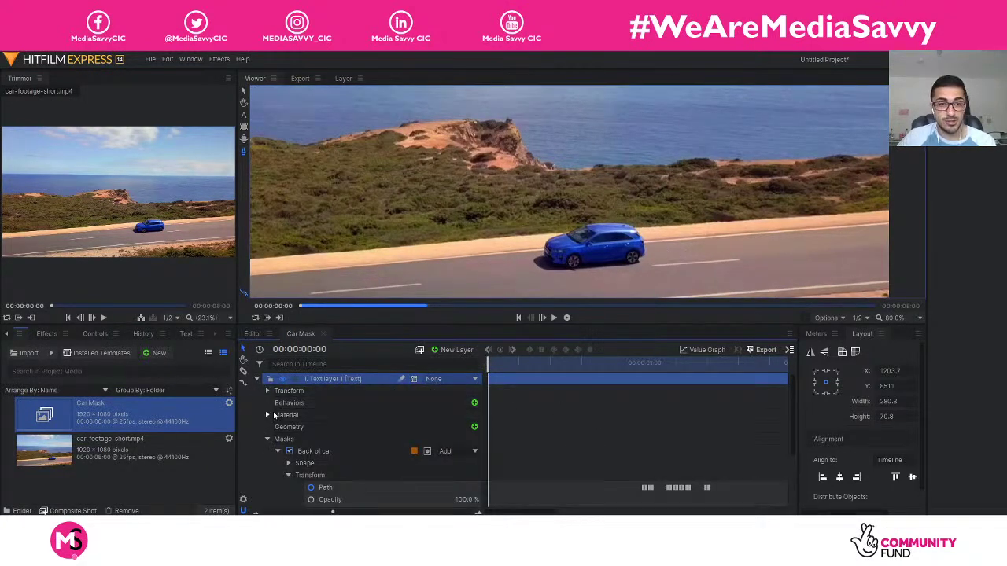
pyautogui.click(556, 363)
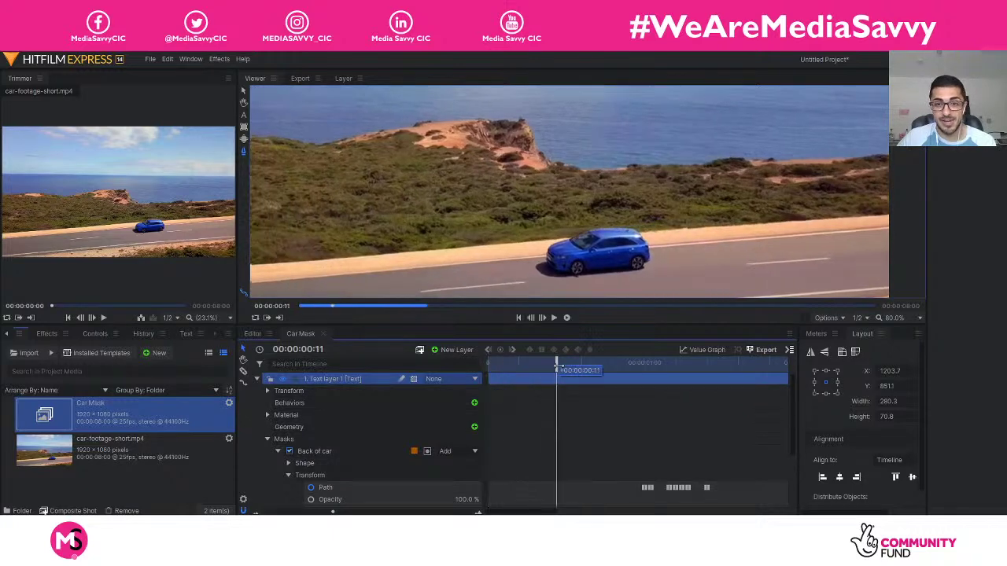
pyautogui.click(328, 453)
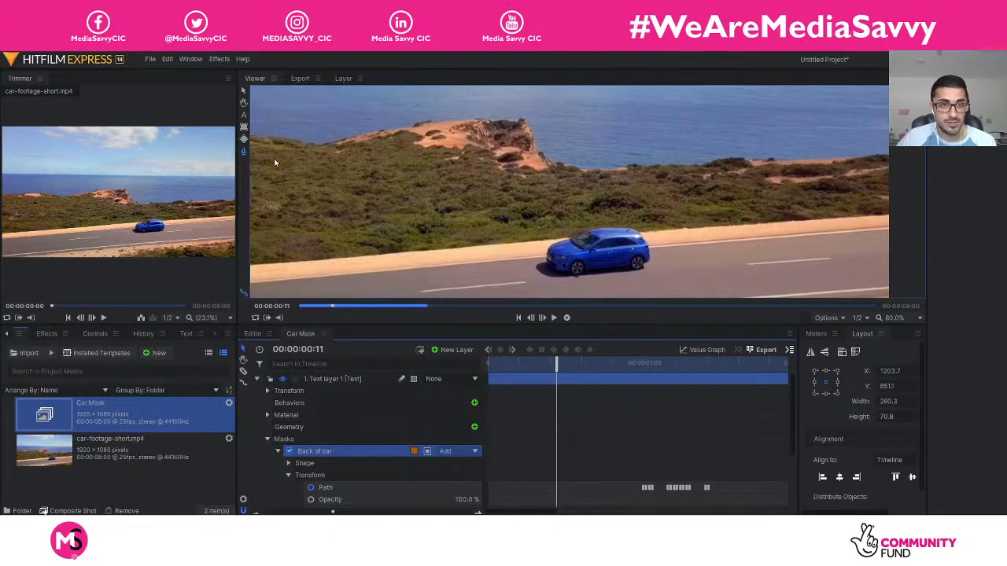
pyautogui.click(351, 379)
pyautogui.scroll(-1, 378, 450)
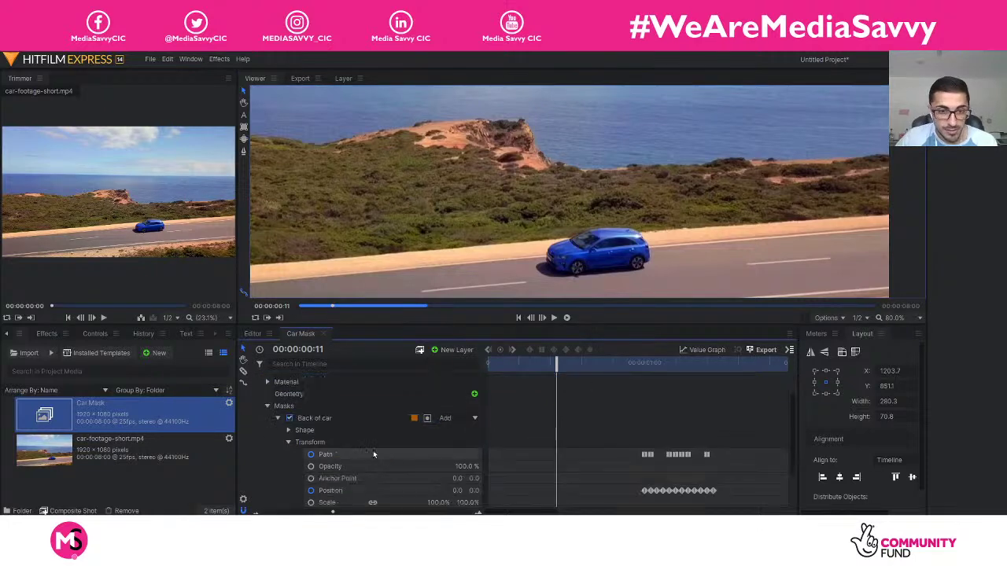
pyautogui.click(333, 454)
pyautogui.click(645, 454)
# - Select the Back of car mask under the text layer to display its outline in the viewer at 00:00:01:00
pyautogui.scroll(1, 378, 409)
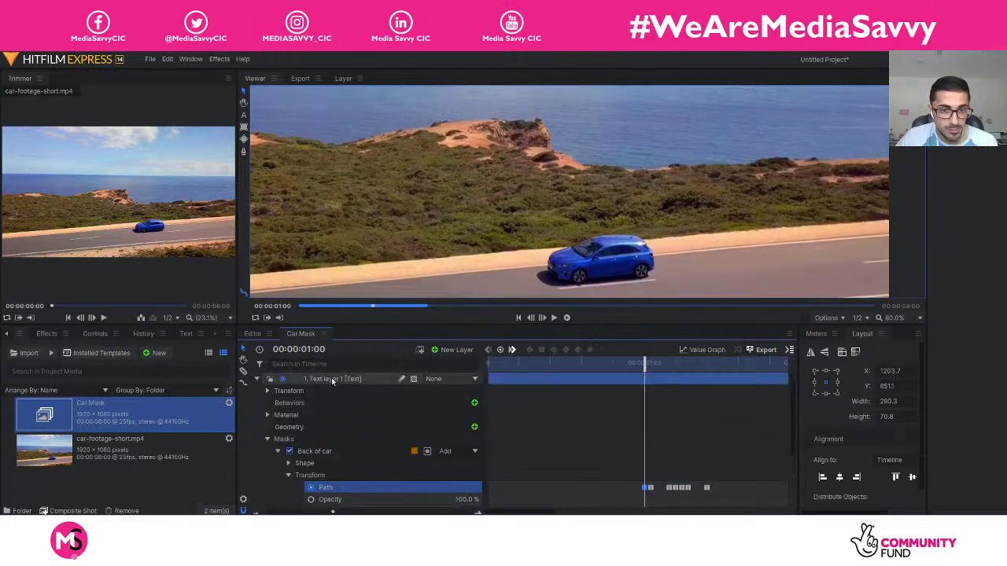
pyautogui.click(334, 379)
pyautogui.click(290, 392)
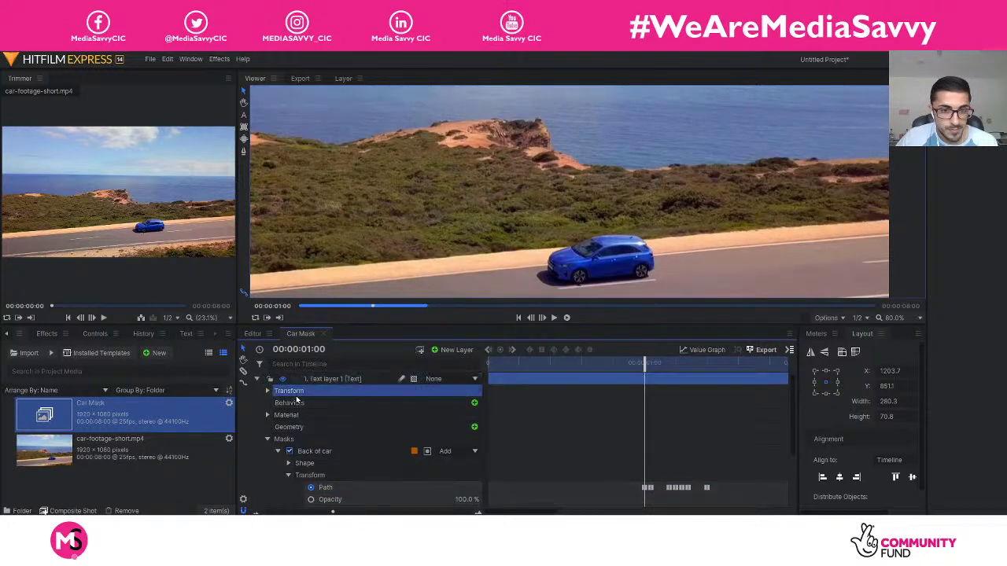
pyautogui.scroll(-1, 511, 481)
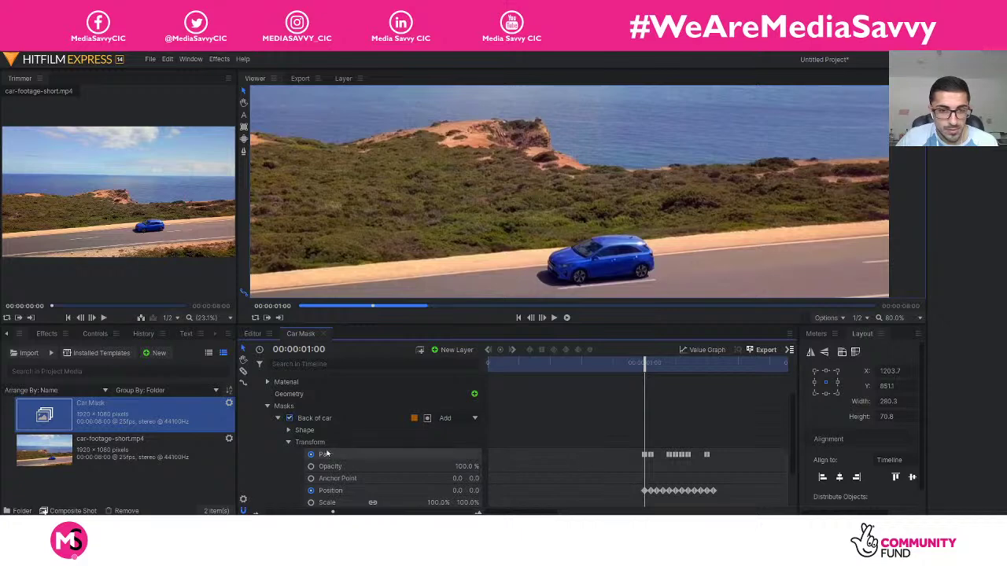
pyautogui.click(289, 418)
pyautogui.click(313, 419)
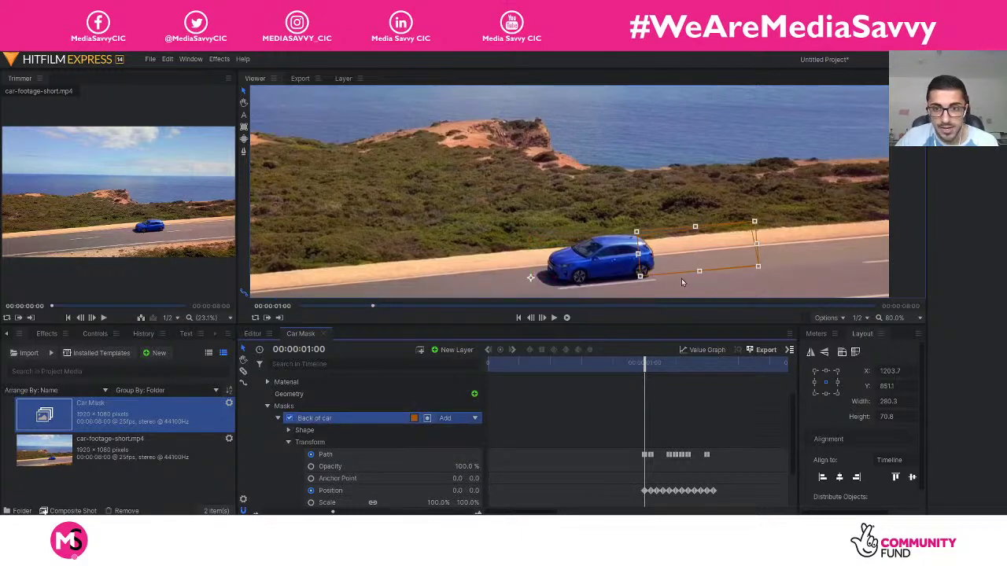
# - Examine how the Back of car mask follows the car's rear edge frame by frame between 00:00:01:00 and 00:00:01:06
pyautogui.scroll(4, 689, 255)
pyautogui.scroll(-1, 689, 255)
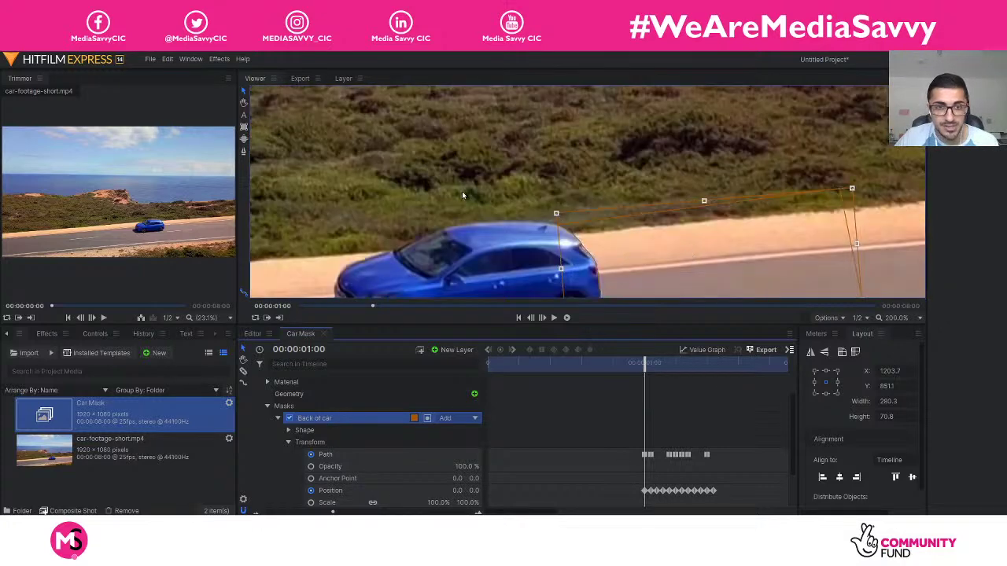
pyautogui.click(244, 103)
pyautogui.moveTo(582, 252); pyautogui.dragTo(505, 185)
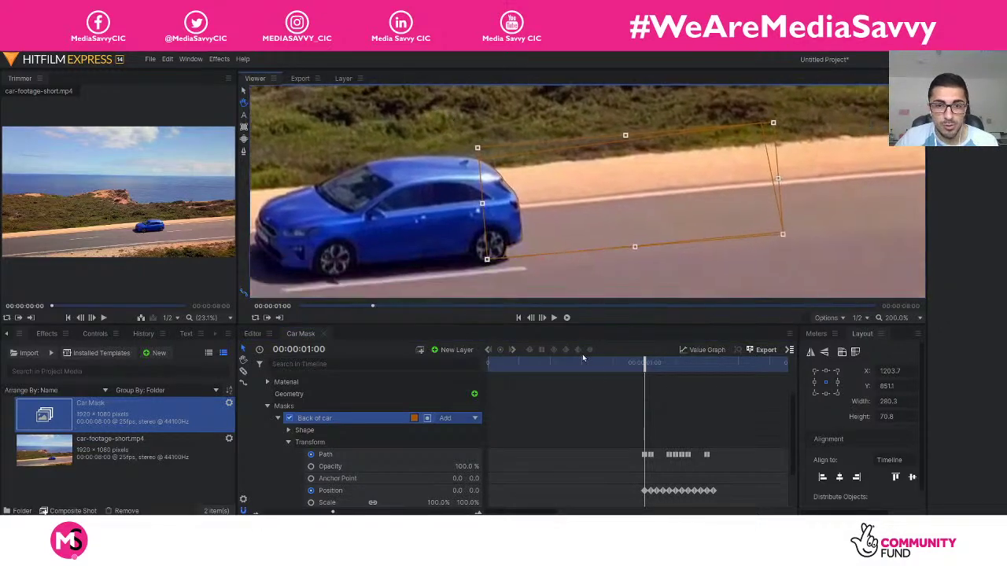
pyautogui.moveTo(645, 364); pyautogui.dragTo(681, 368)
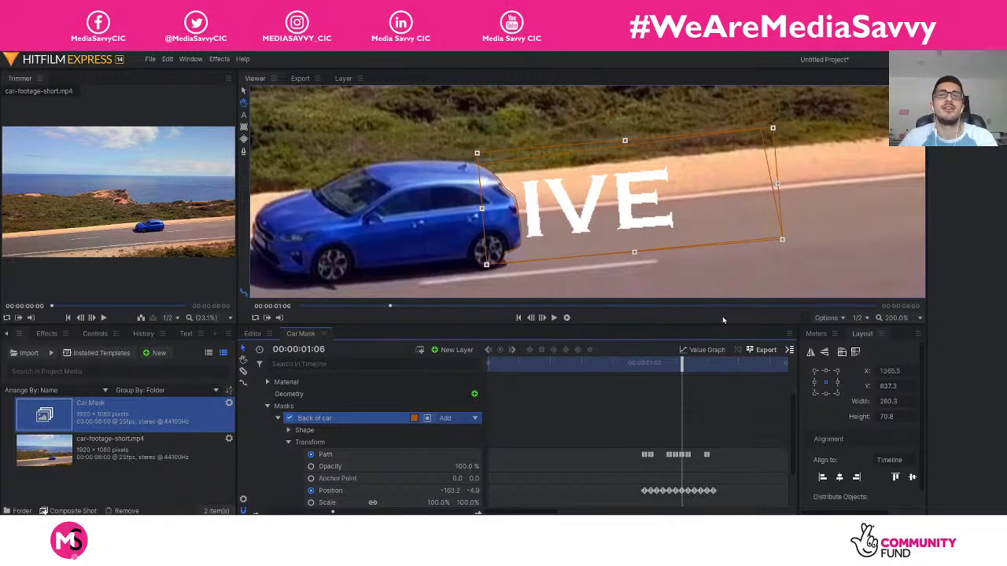
pyautogui.scroll(2, 553, 198)
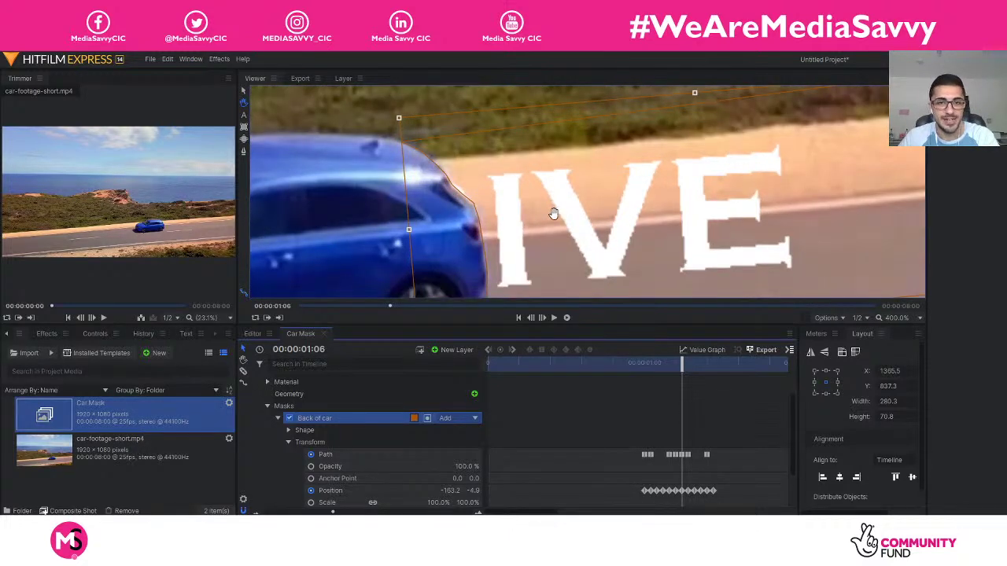
pyautogui.scroll(-1, 553, 212)
pyautogui.moveTo(681, 362); pyautogui.dragTo(686, 363)
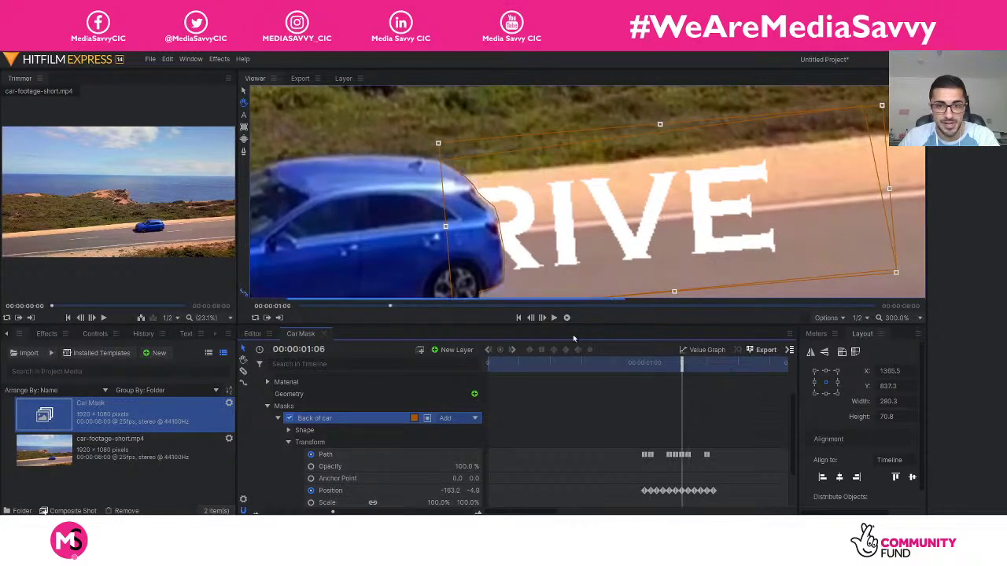
pyautogui.click(530, 317)
pyautogui.click(530, 318)
pyautogui.click(529, 319)
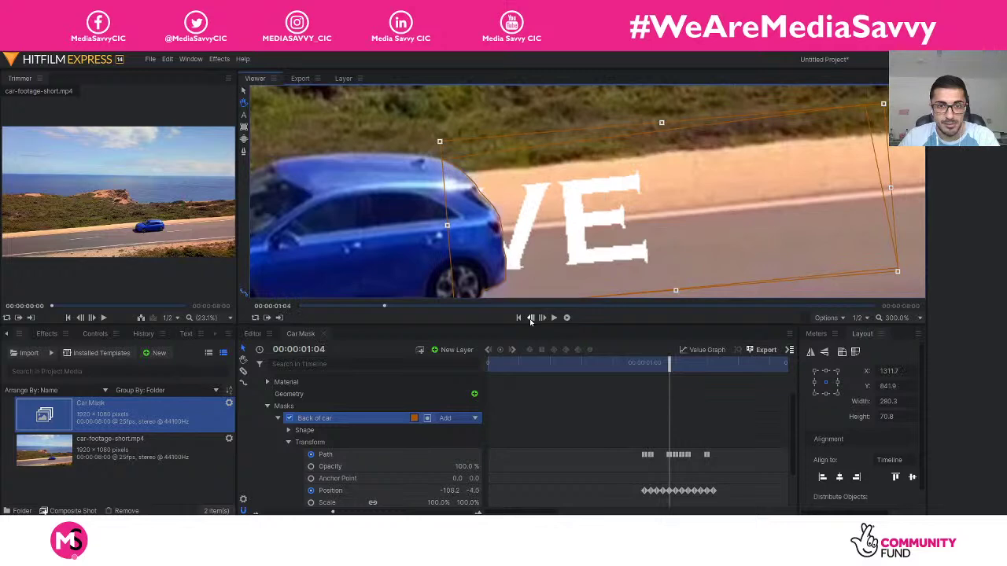
pyautogui.click(541, 318)
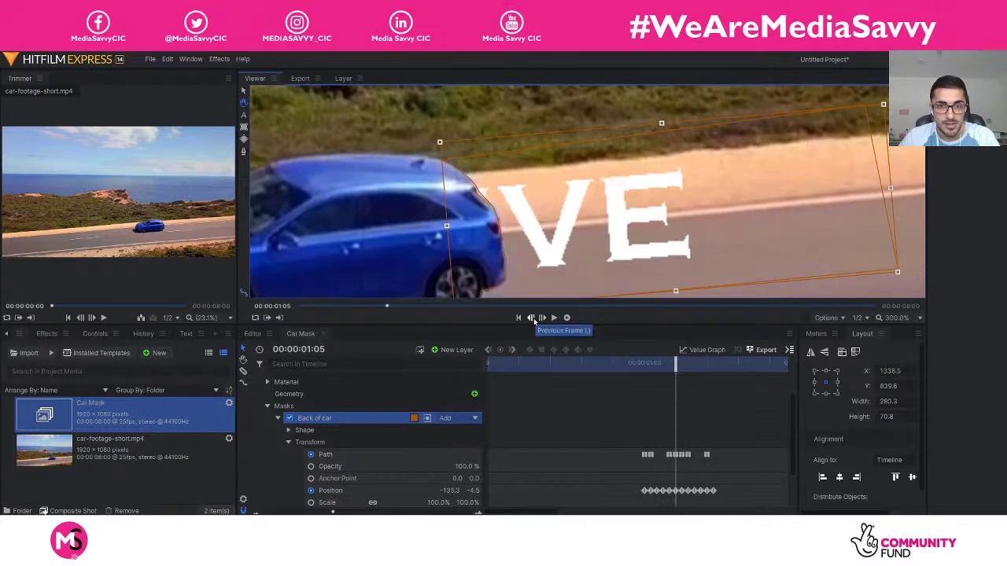
pyautogui.click(541, 318)
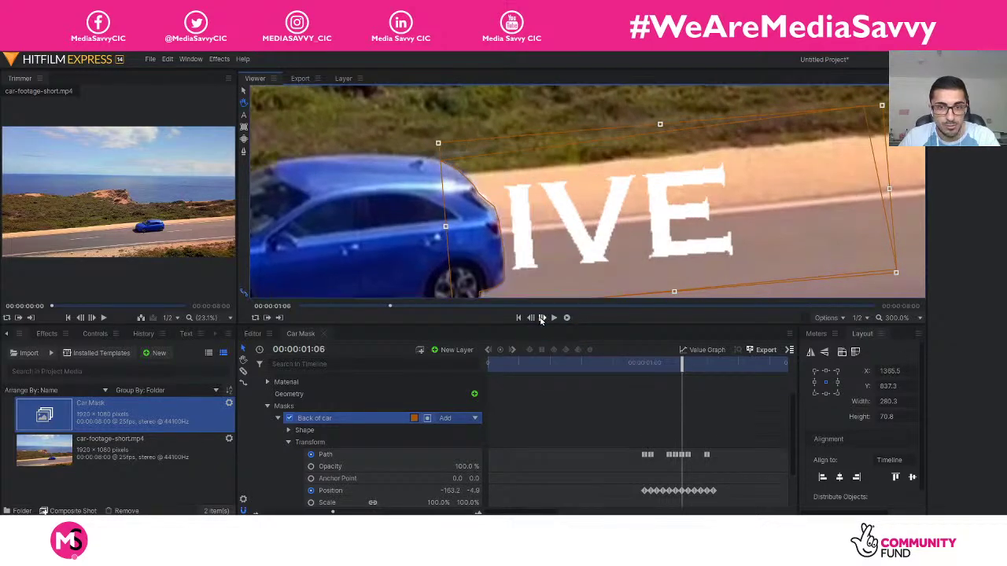
pyautogui.doubleClick(446, 203)
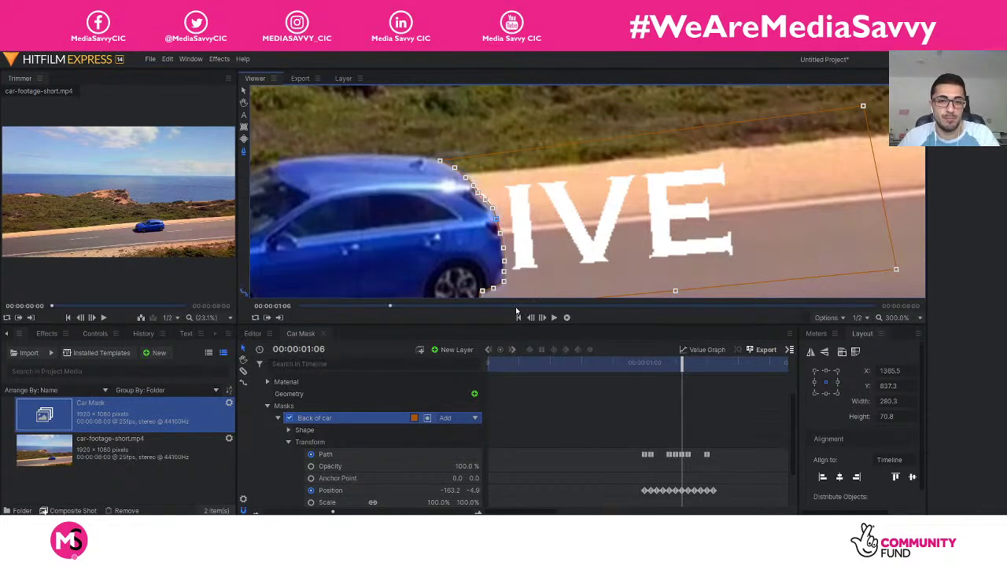
# - Collapse the masks and the text layer, return the playhead to the start, and set the Viewer zoom to Scale to Fit
pyautogui.click(268, 405)
pyautogui.click(256, 379)
pyautogui.click(367, 421)
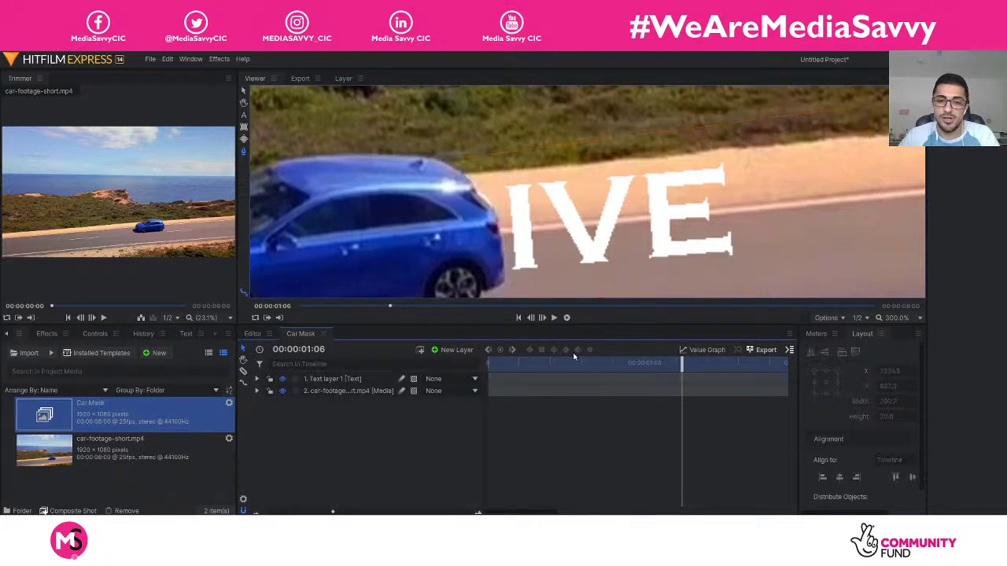
pyautogui.moveTo(681, 363); pyautogui.dragTo(438, 362)
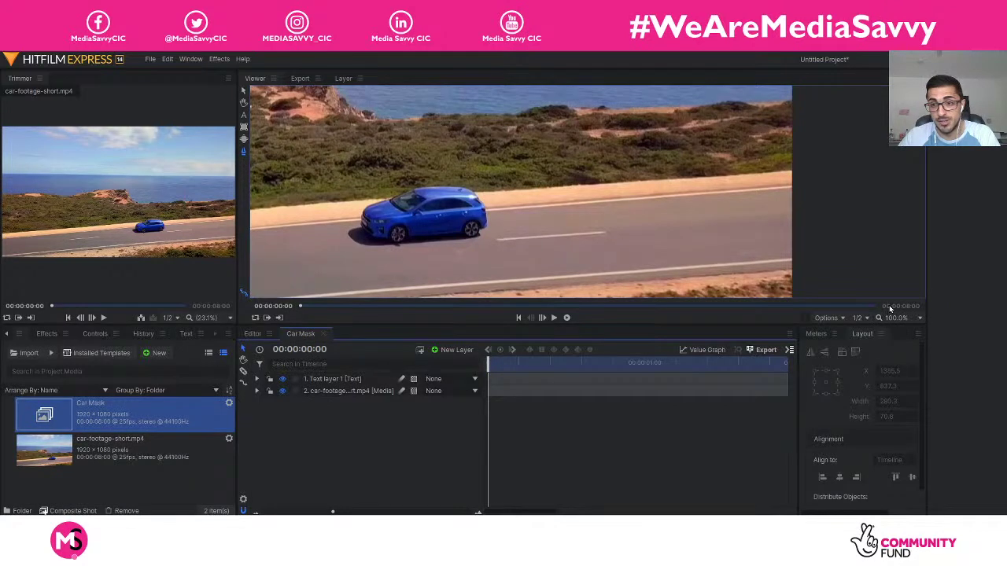
pyautogui.click(897, 318)
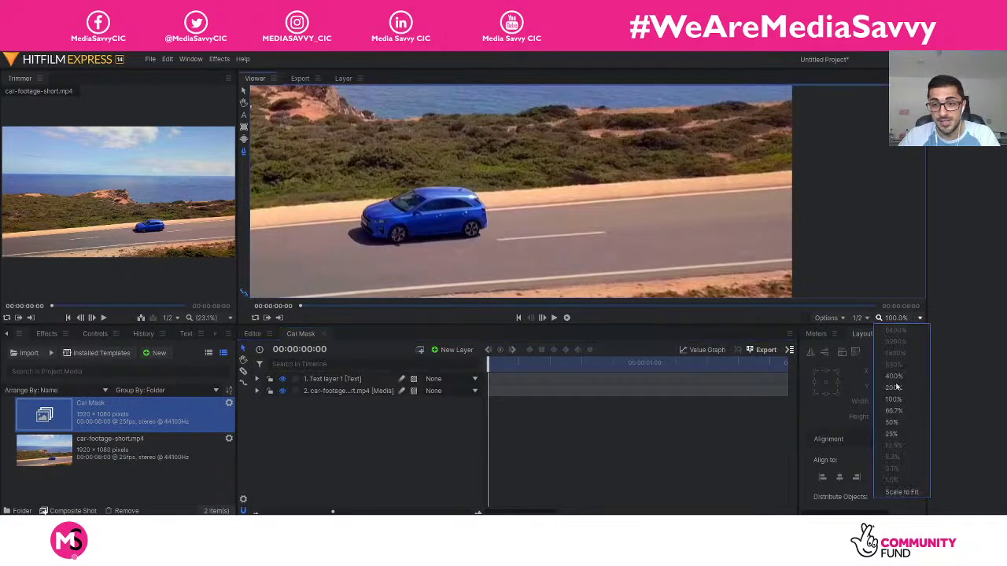
pyautogui.click(901, 492)
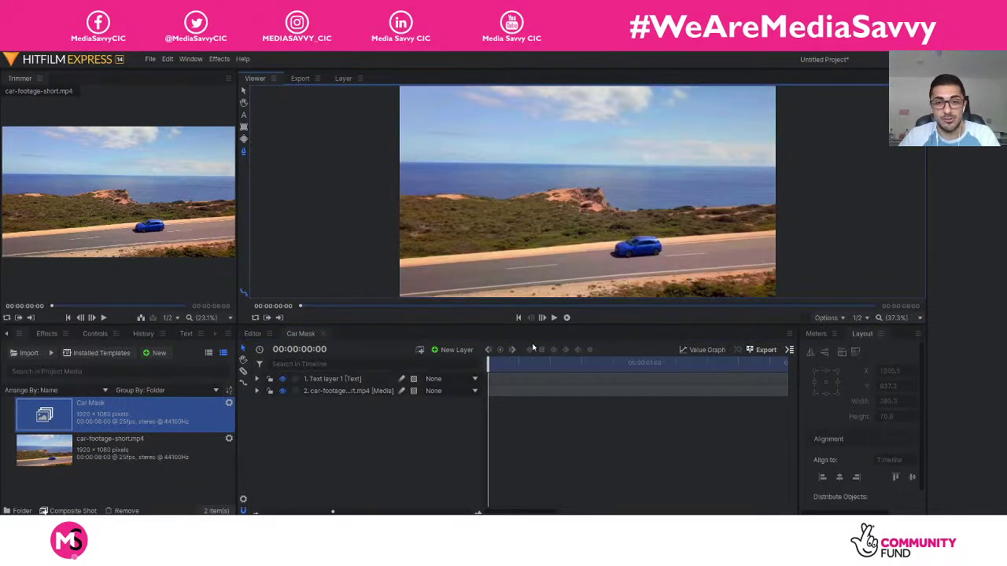
# - Play and scrub the Car Mask shot from the start to check the DRIVE text emerging from behind the car
pyautogui.click(565, 319)
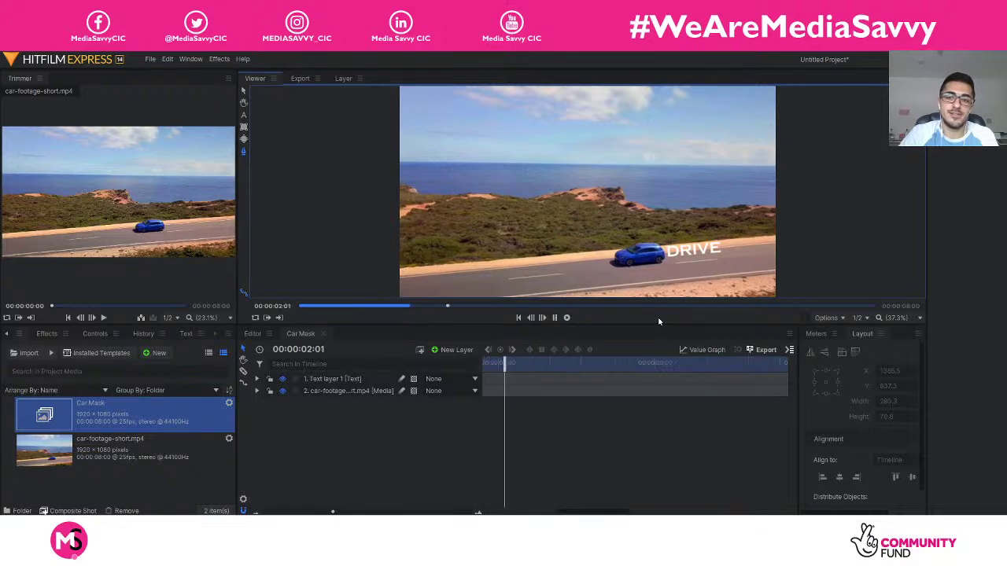
pyautogui.moveTo(671, 370); pyautogui.dragTo(445, 369)
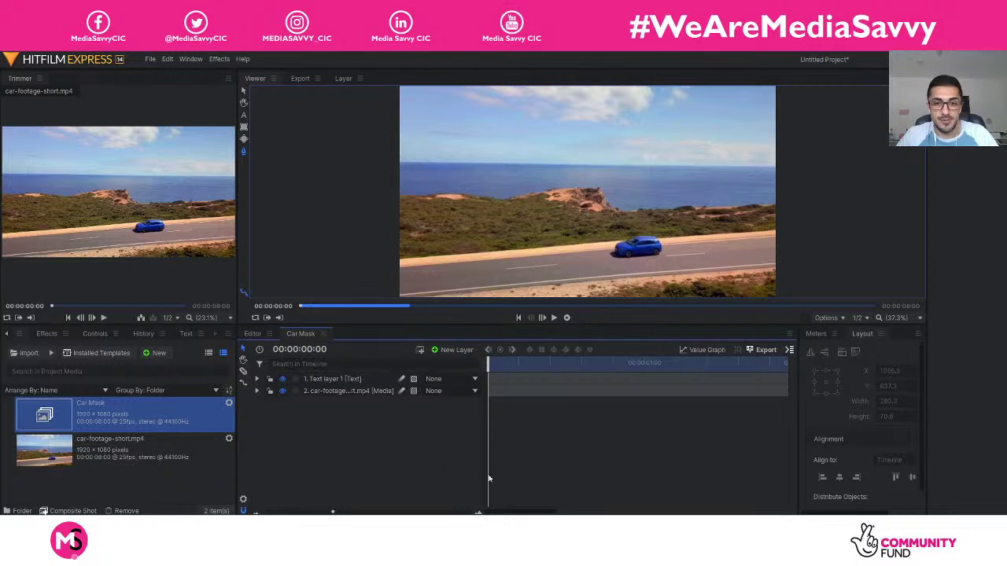
pyautogui.press('space')
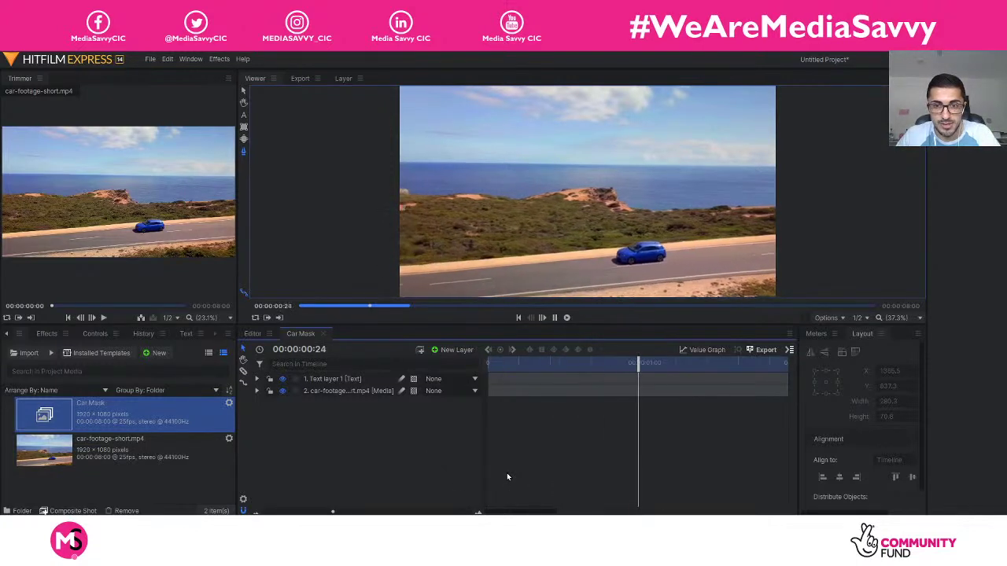
pyautogui.press('space')
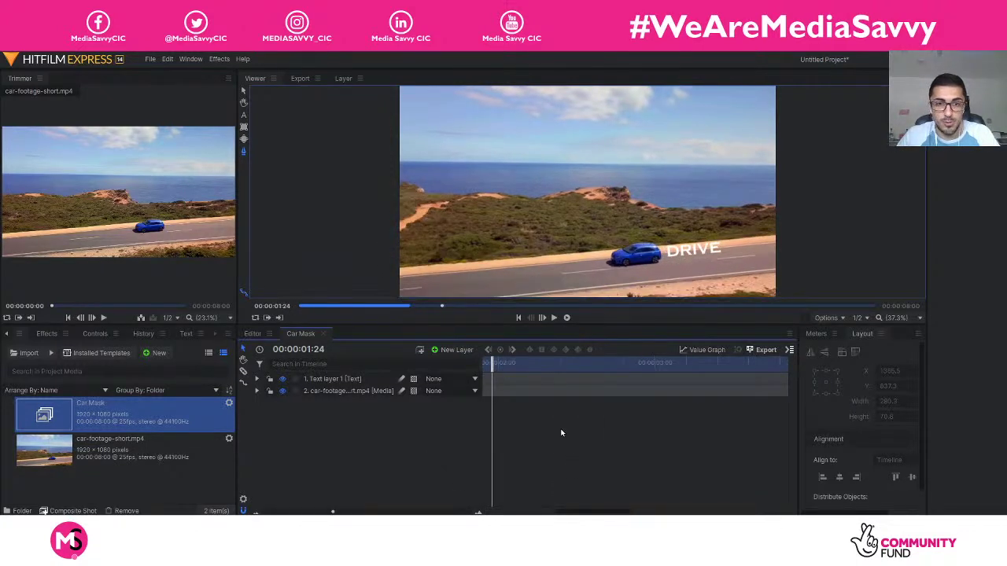
pyautogui.click(487, 363)
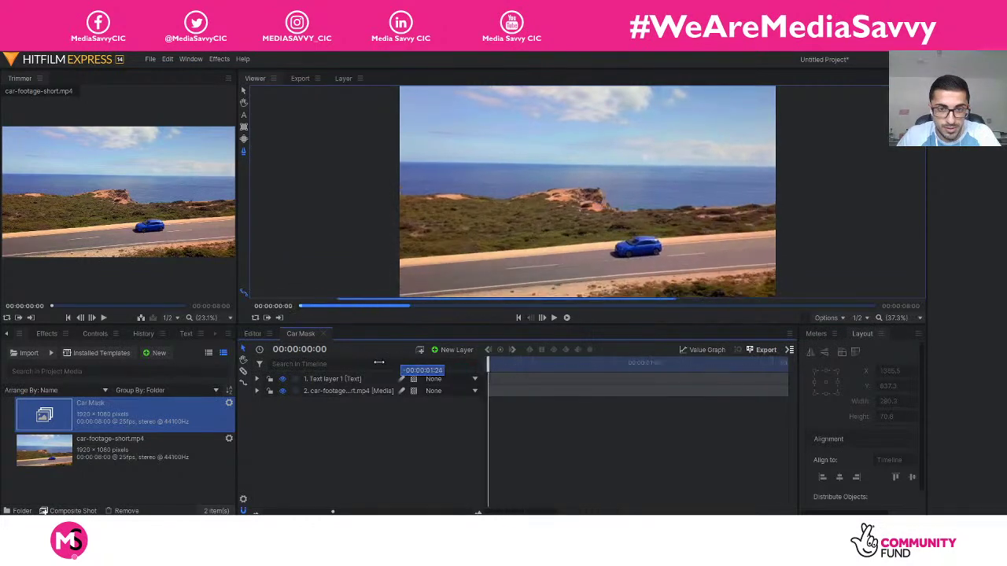
pyautogui.click(553, 317)
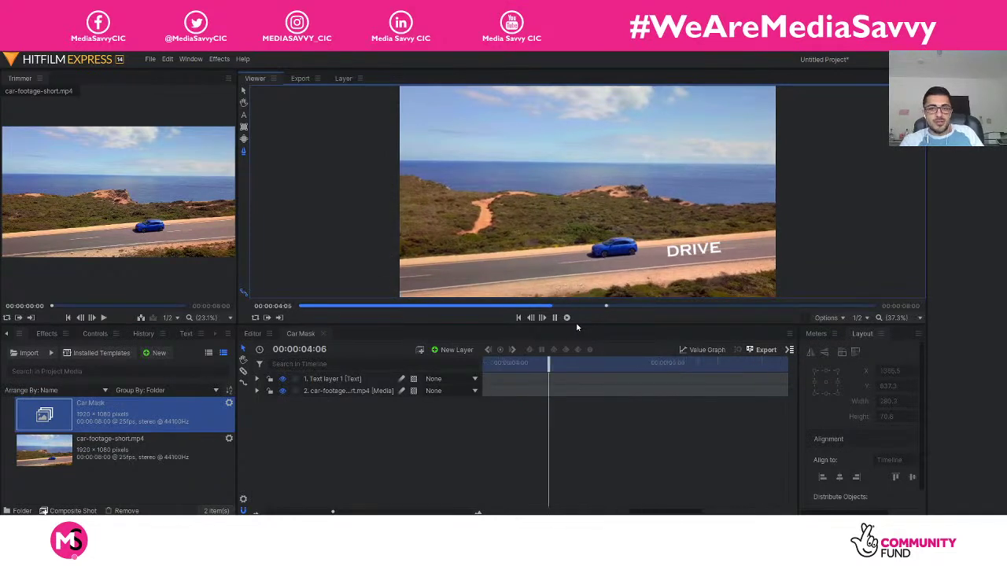
pyautogui.moveTo(610, 358); pyautogui.dragTo(244, 390)
pyautogui.press('space')
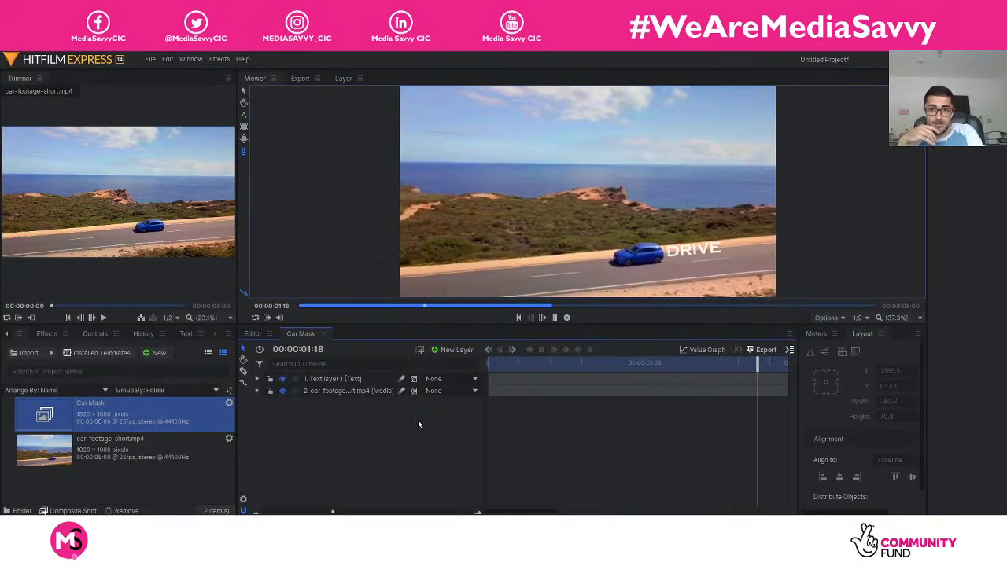
pyautogui.press('space')
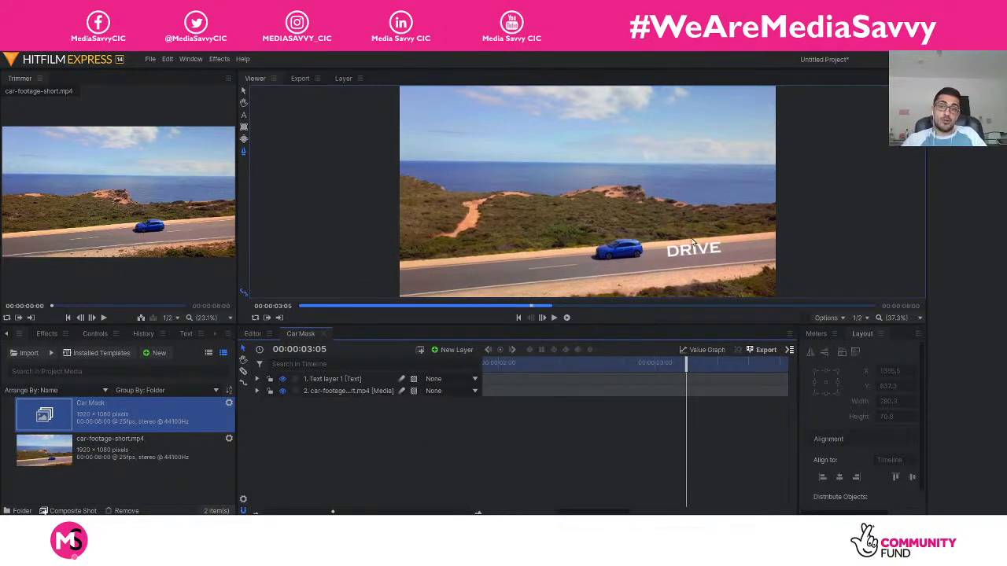
pyautogui.moveTo(681, 358); pyautogui.dragTo(717, 386)
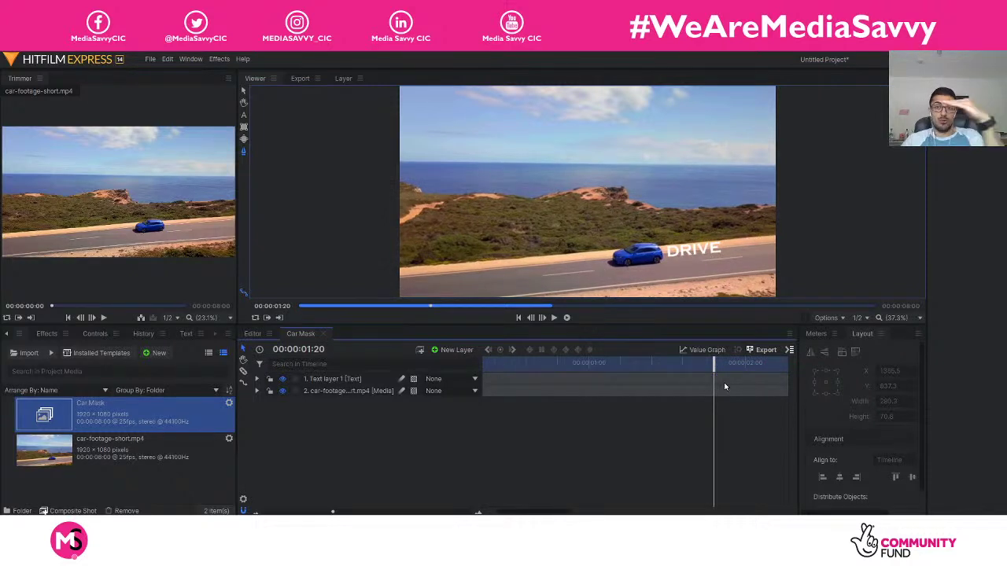
pyautogui.moveTo(714, 363); pyautogui.dragTo(760, 362)
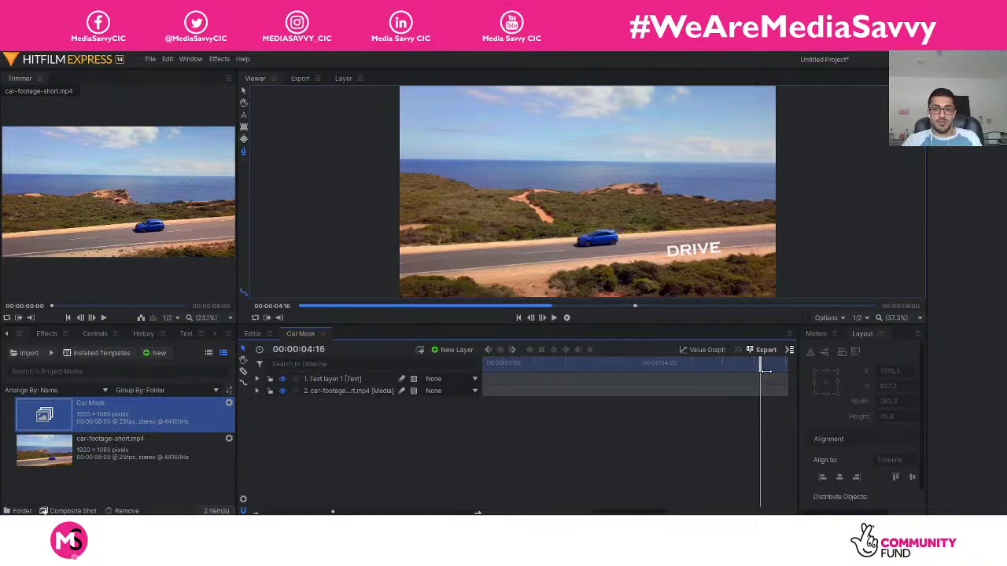
pyautogui.moveTo(755, 367); pyautogui.dragTo(441, 362)
# - Expand the Transform properties of Text layer 1 and place the playhead on its second Position keyframe at 00:00:01:11
pyautogui.click(257, 379)
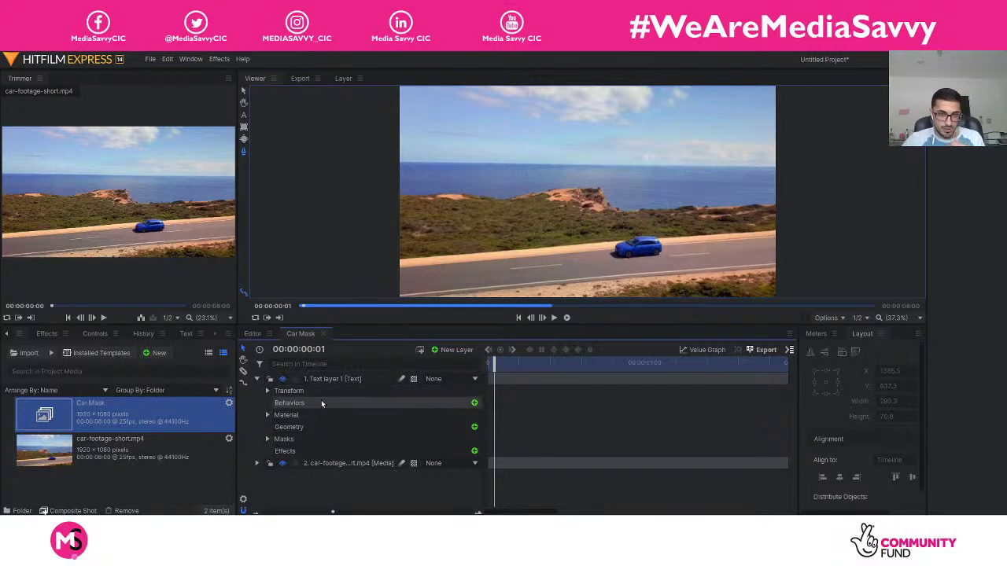
pyautogui.click(266, 391)
pyautogui.moveTo(332, 512); pyautogui.dragTo(298, 512)
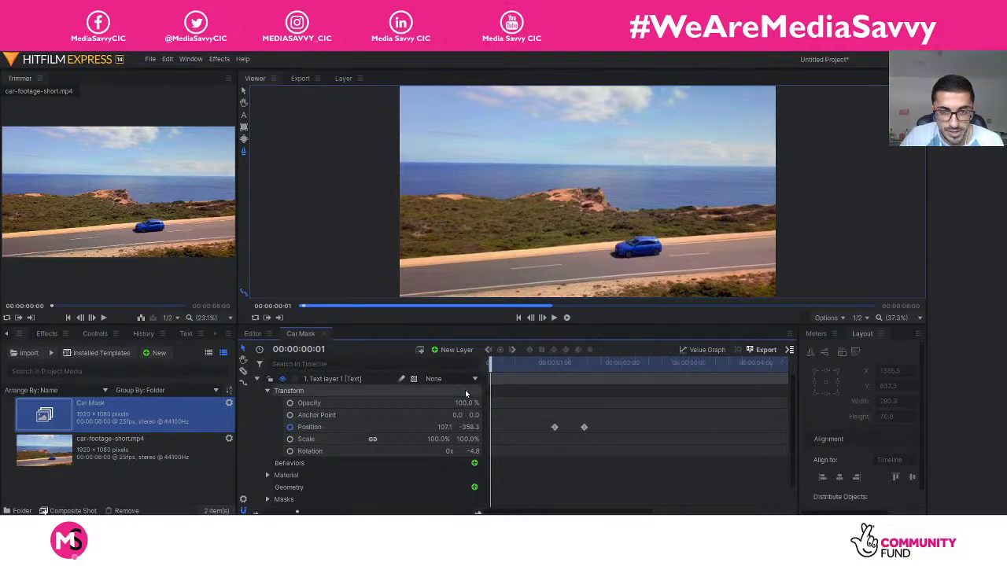
pyautogui.moveTo(489, 364); pyautogui.dragTo(584, 366)
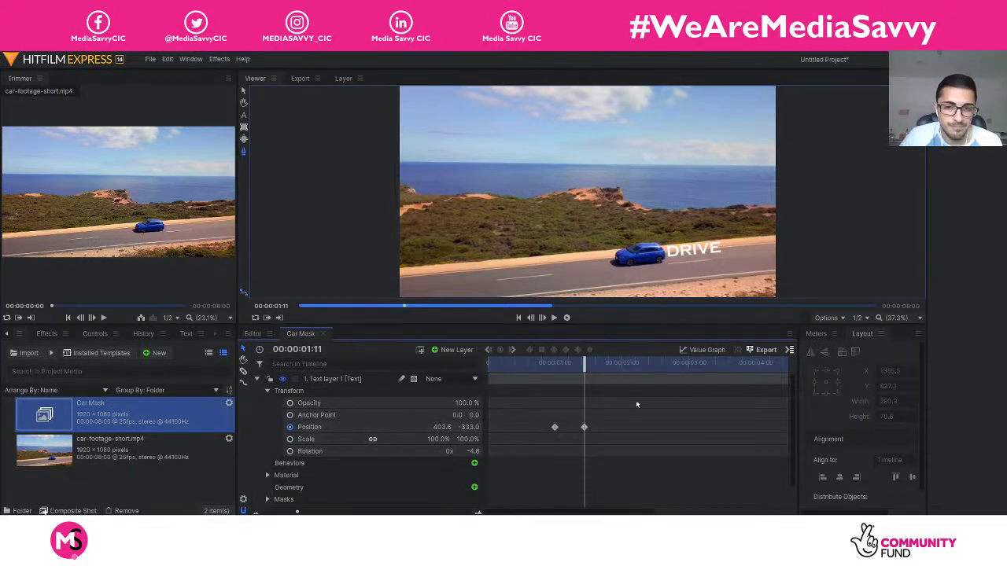
pyautogui.hscroll(5, 605, 512)
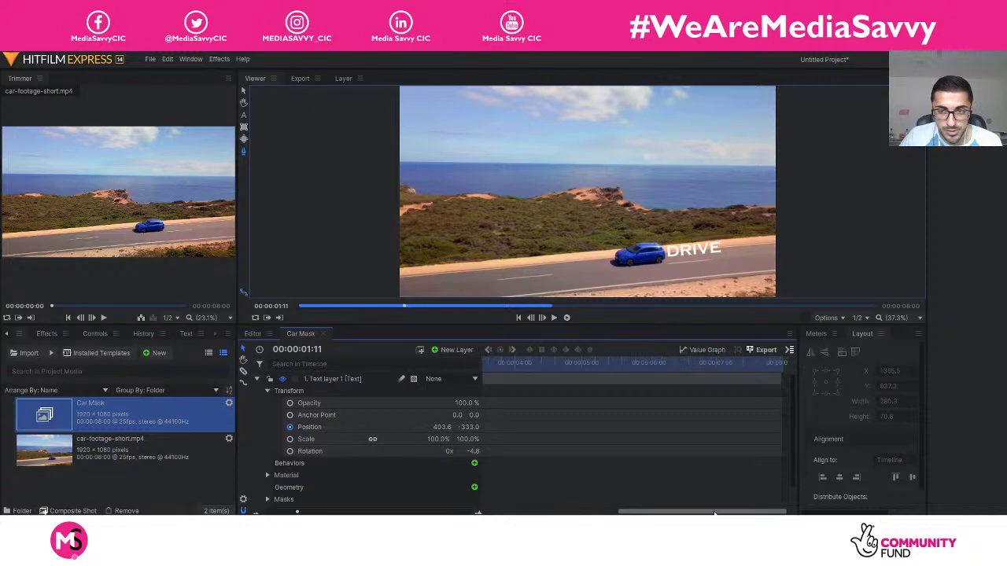
pyautogui.moveTo(607, 514); pyautogui.dragTo(544, 512)
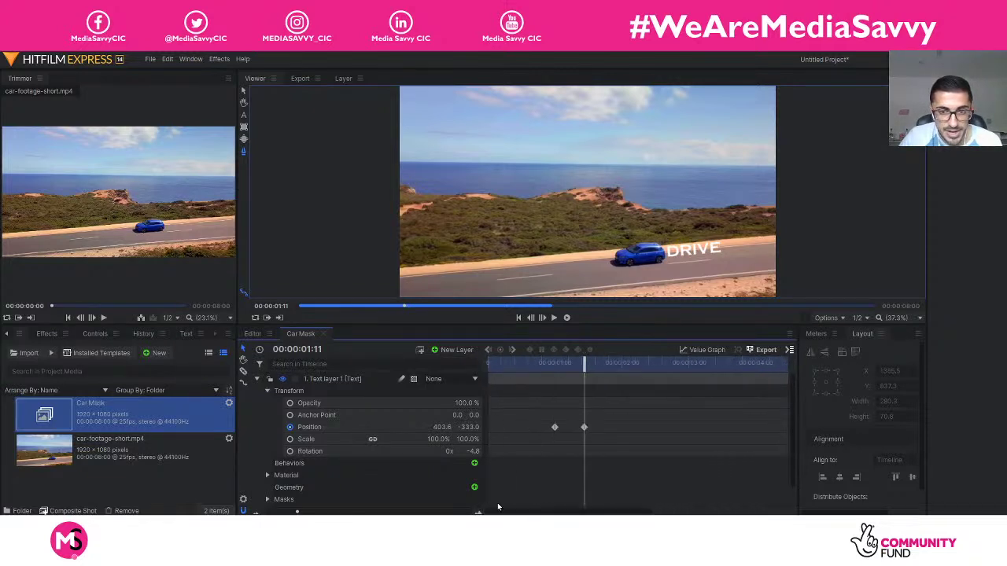
# - Duplicate Text layer 1 in the Car Mask timeline
pyautogui.click(360, 379)
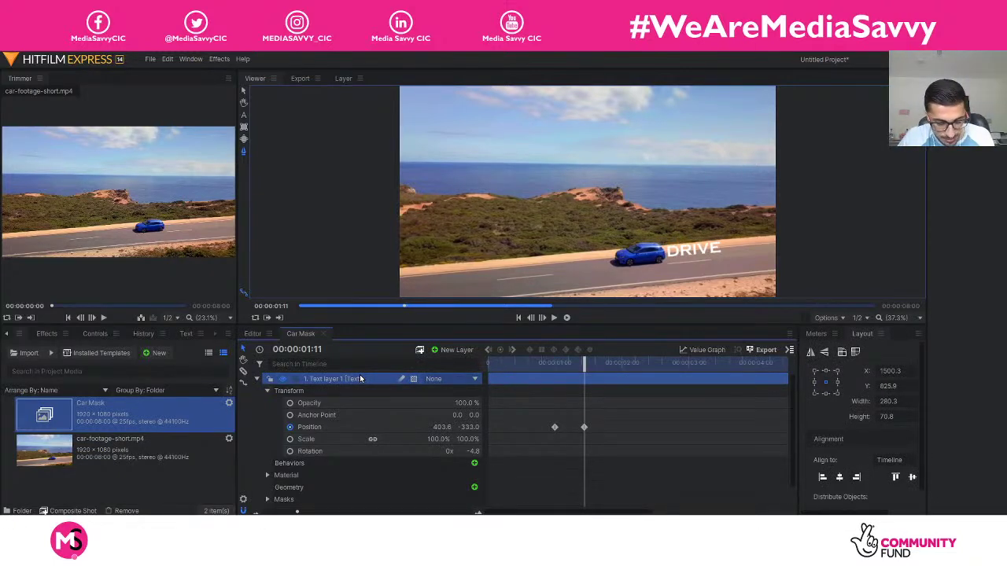
pyautogui.rightClick(360, 379)
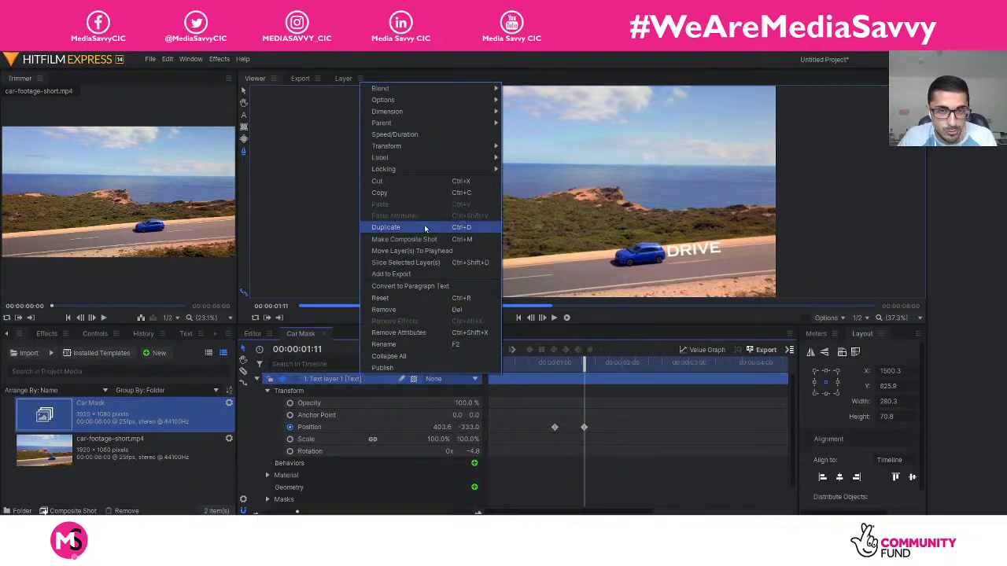
pyautogui.click(348, 382)
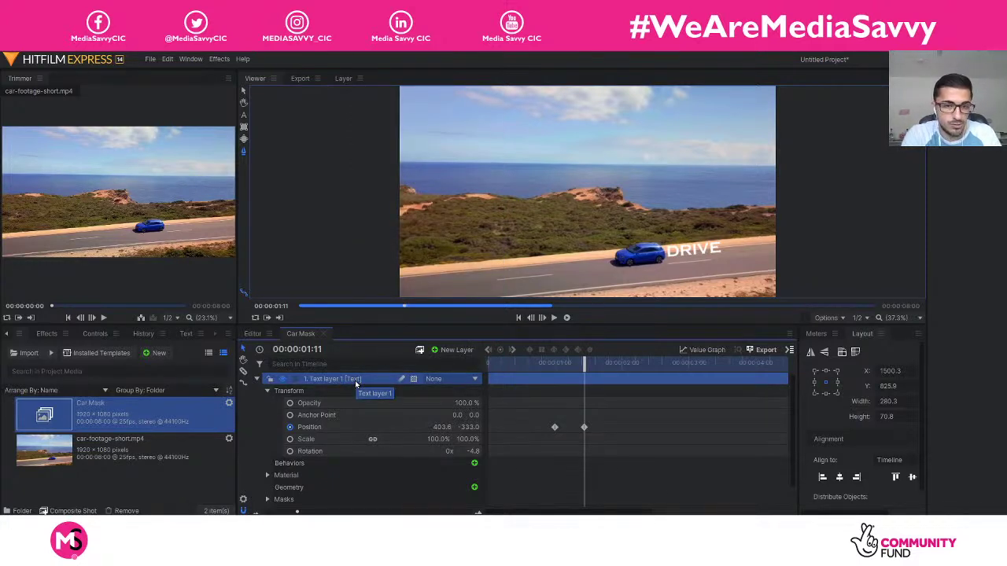
pyautogui.hotkey('ctrl', 'd')
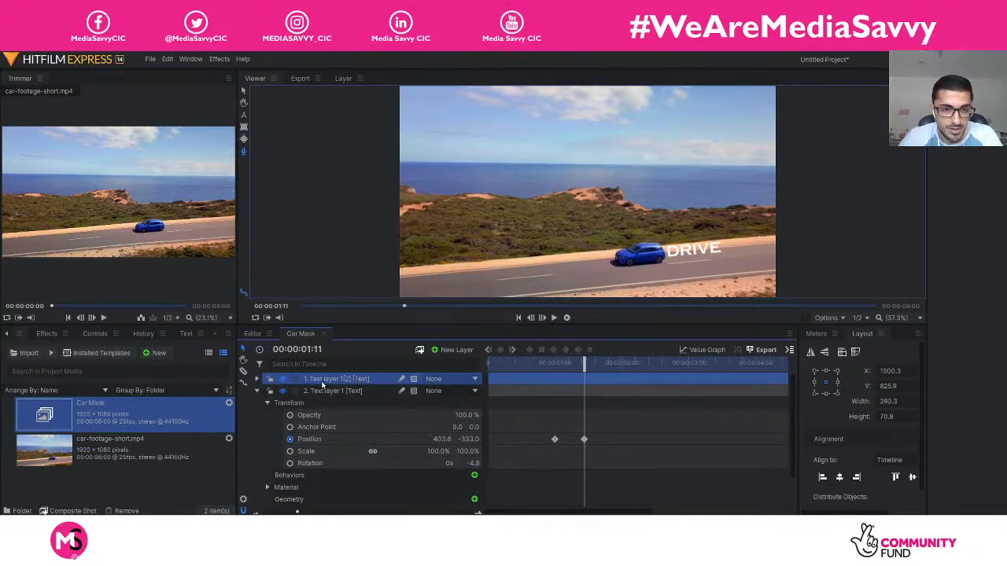
# - Rename the duplicated text layer as "Text layer TWO"
pyautogui.rightClick(322, 382)
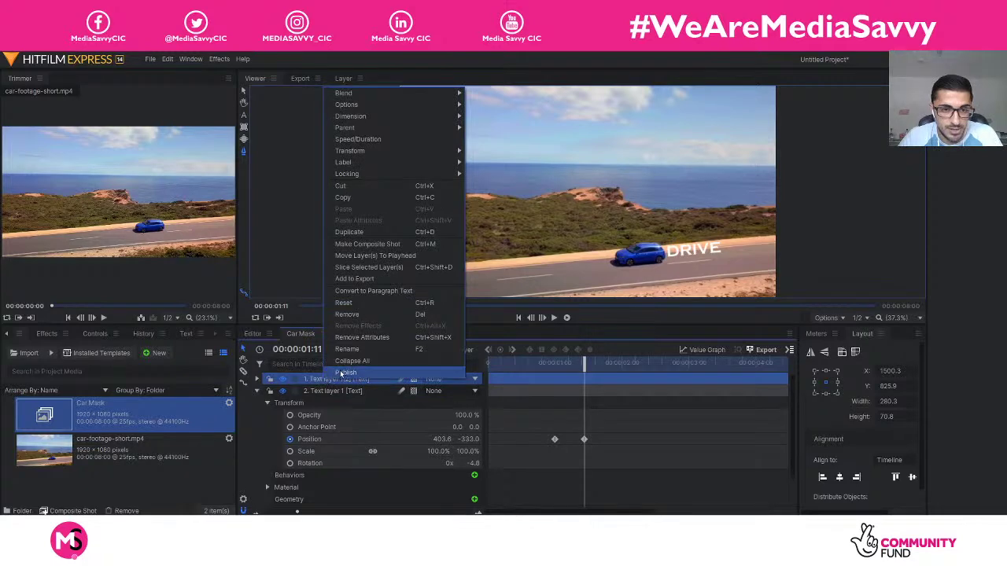
pyautogui.click(308, 381)
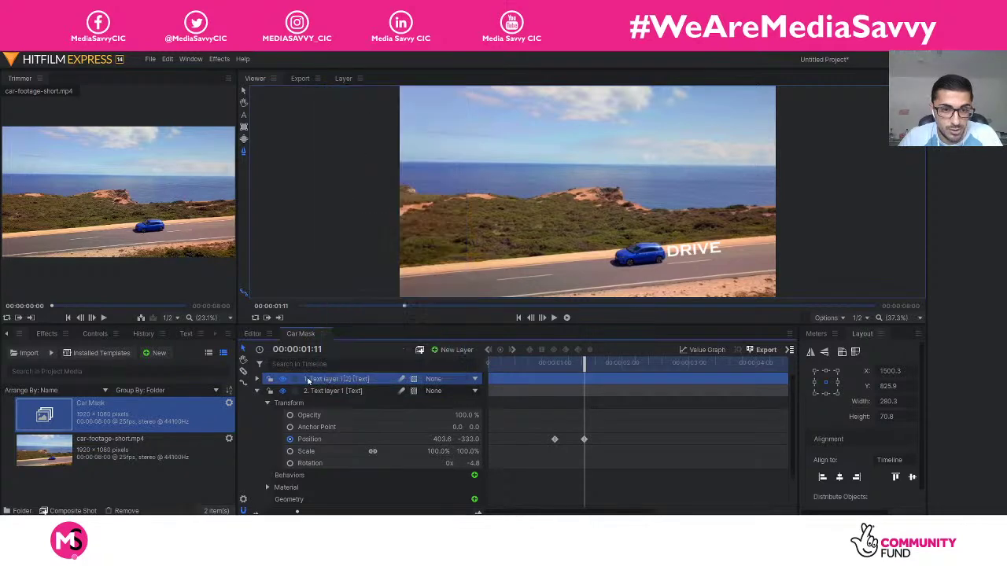
pyautogui.rightClick(349, 383)
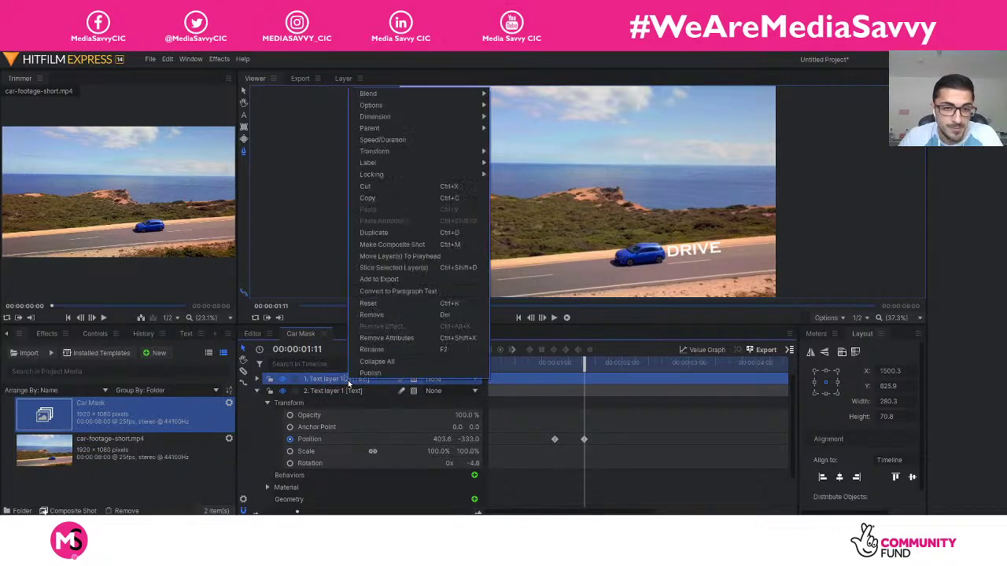
pyautogui.click(372, 349)
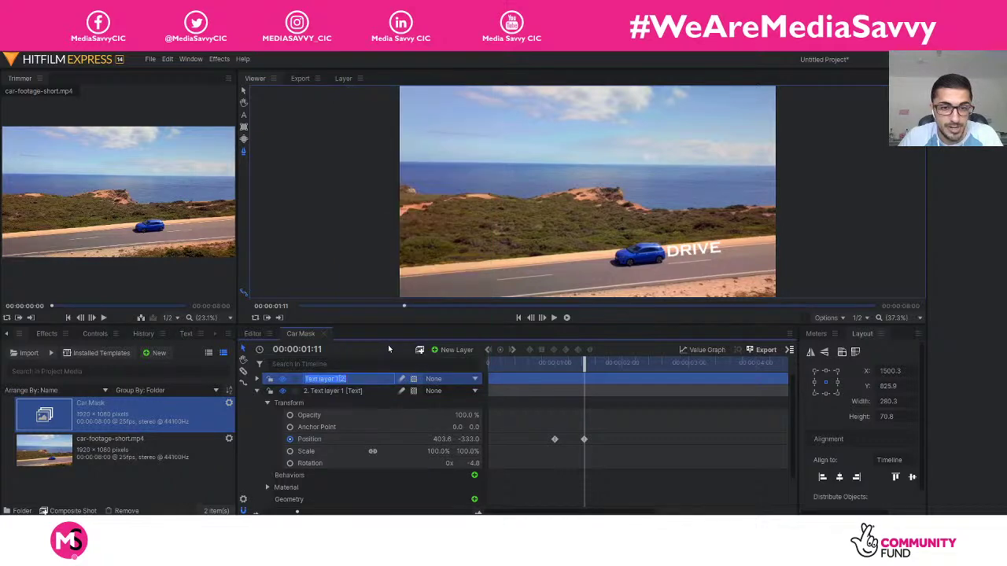
pyautogui.write('Te')
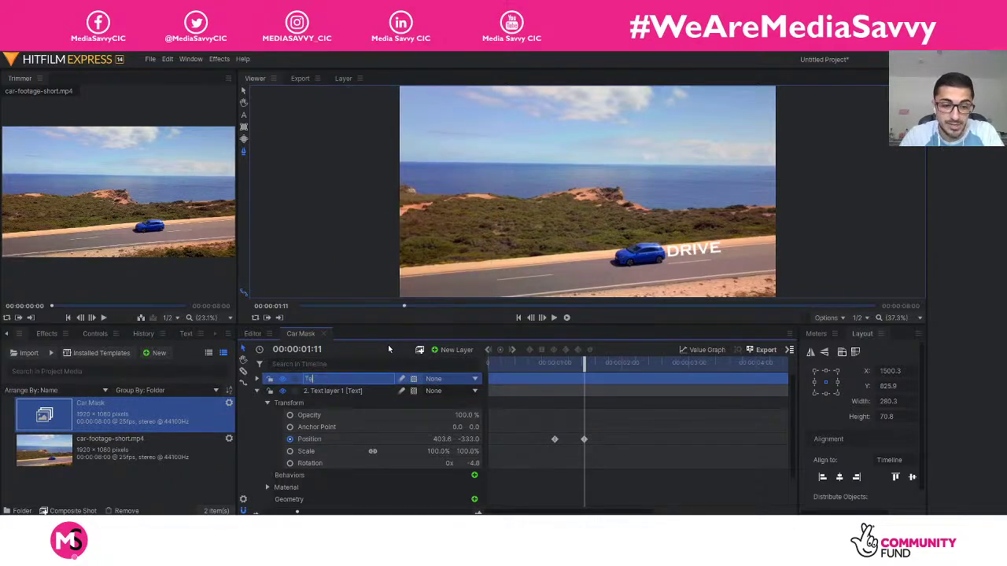
pyautogui.write('xt layer TWO')
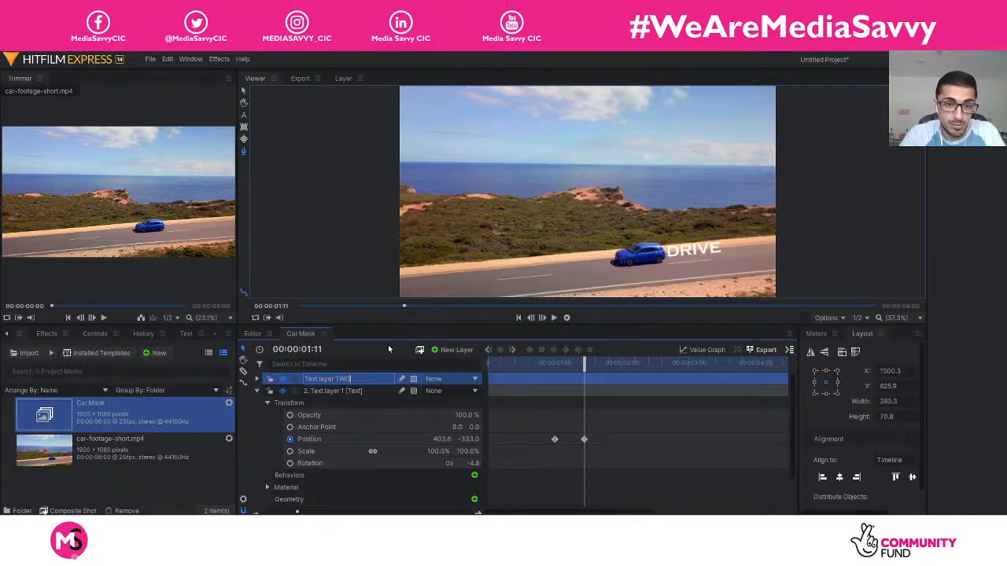
pyautogui.press('Return')
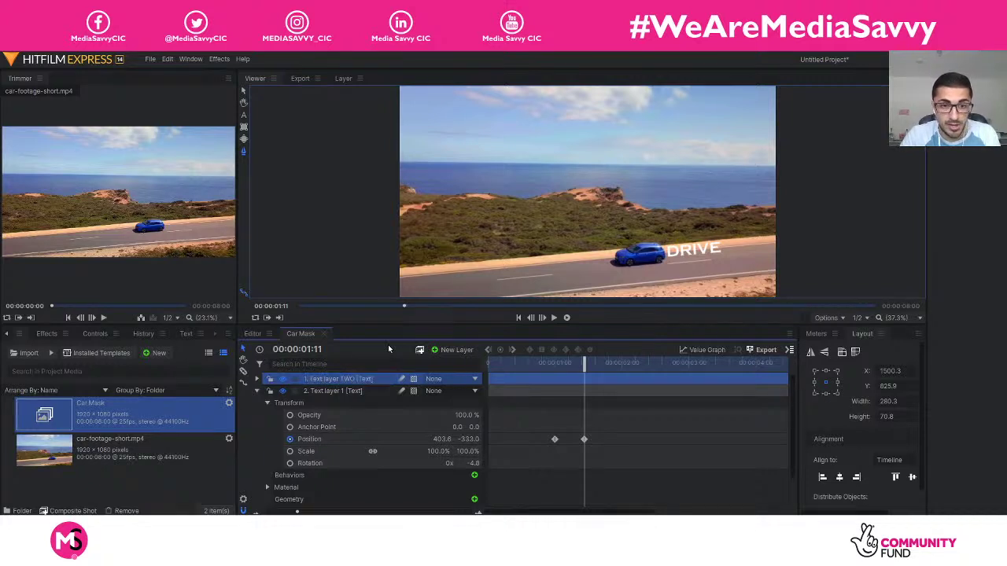
# - Rename the original Text layer 1 as "Text layer ONE"
pyautogui.click(381, 386)
pyautogui.rightClick(354, 390)
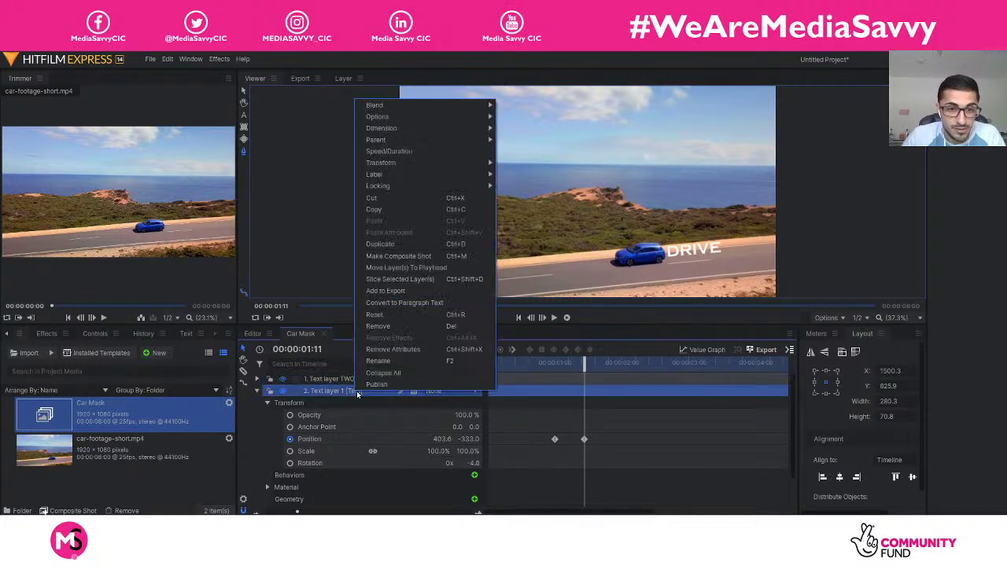
pyautogui.click(385, 364)
pyautogui.press('End')
pyautogui.press('BackSpace')
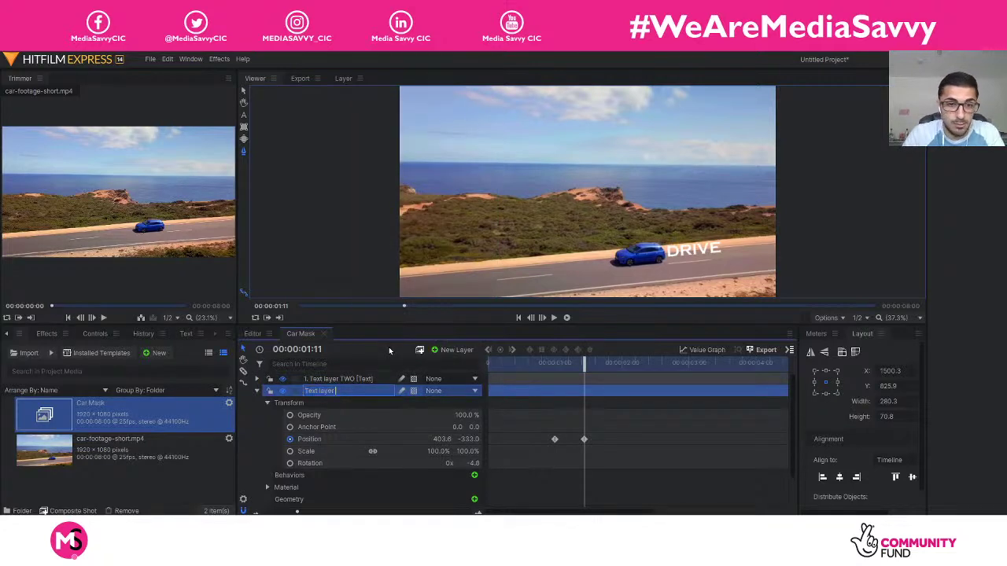
pyautogui.write('ONE')
pyautogui.press('Return')
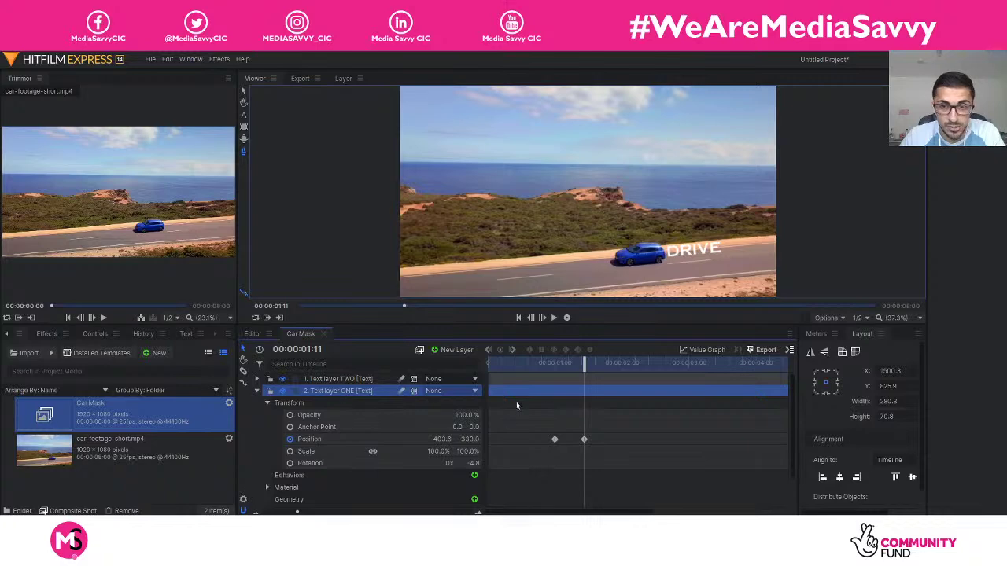
# - Collapse Text layer ONE, expand the Transform properties of Text layer TWO, and select its first Position keyframe
pyautogui.click(334, 381)
pyautogui.click(256, 390)
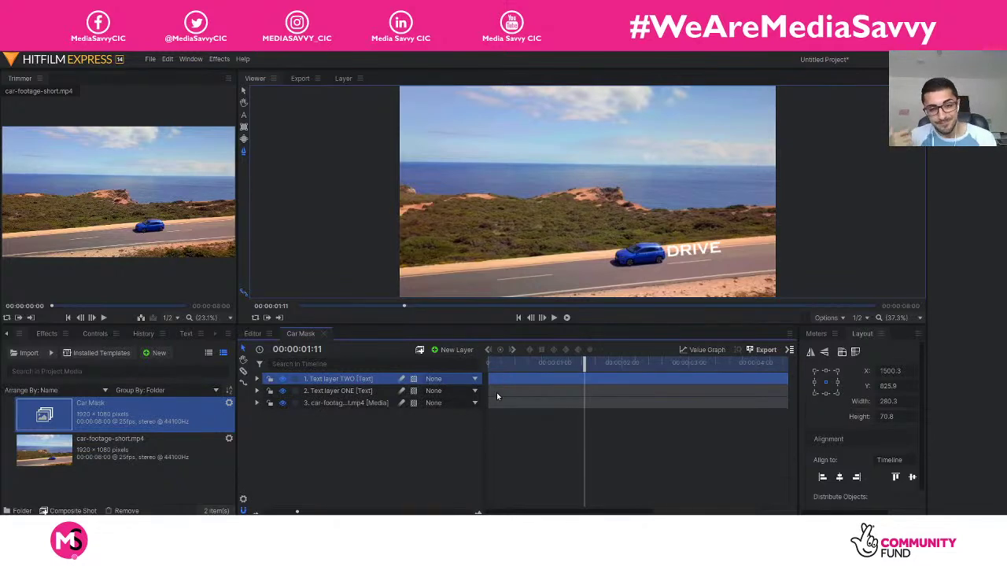
pyautogui.click(257, 379)
pyautogui.click(266, 391)
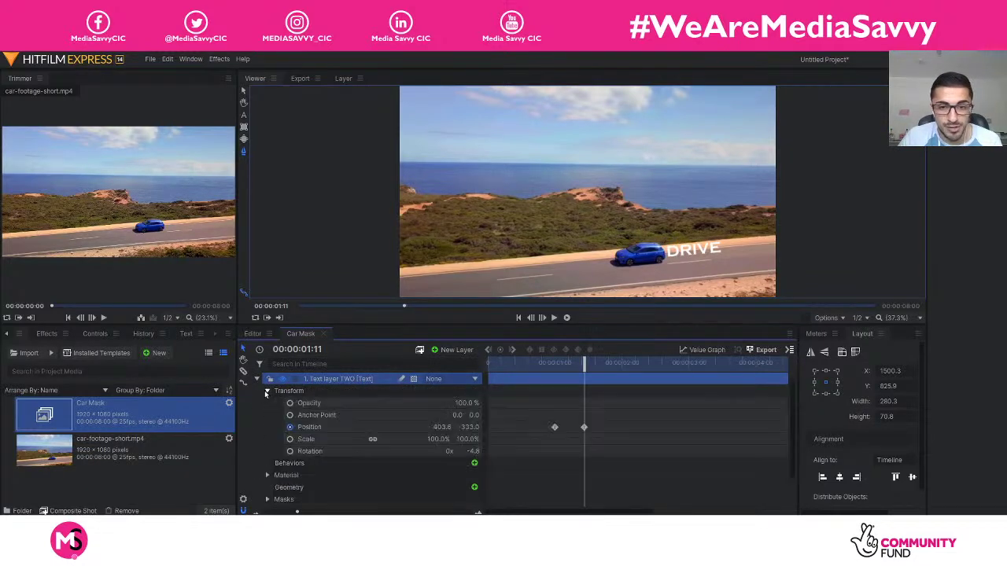
pyautogui.click(555, 427)
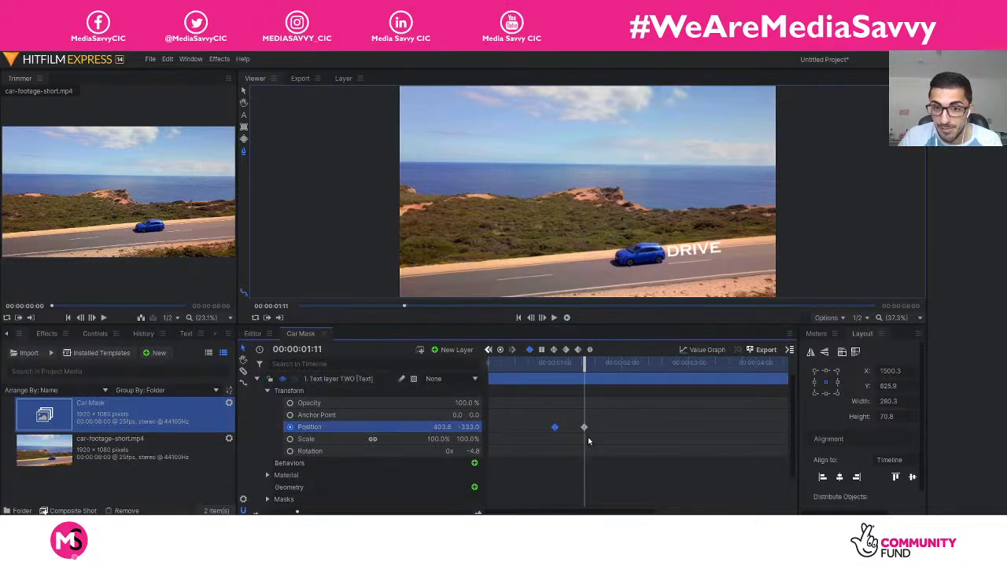
# - Expand Text layer ONE and scrub between its two Position keyframes to compare them with those of Text layer TWO
pyautogui.scroll(-3, 582, 429)
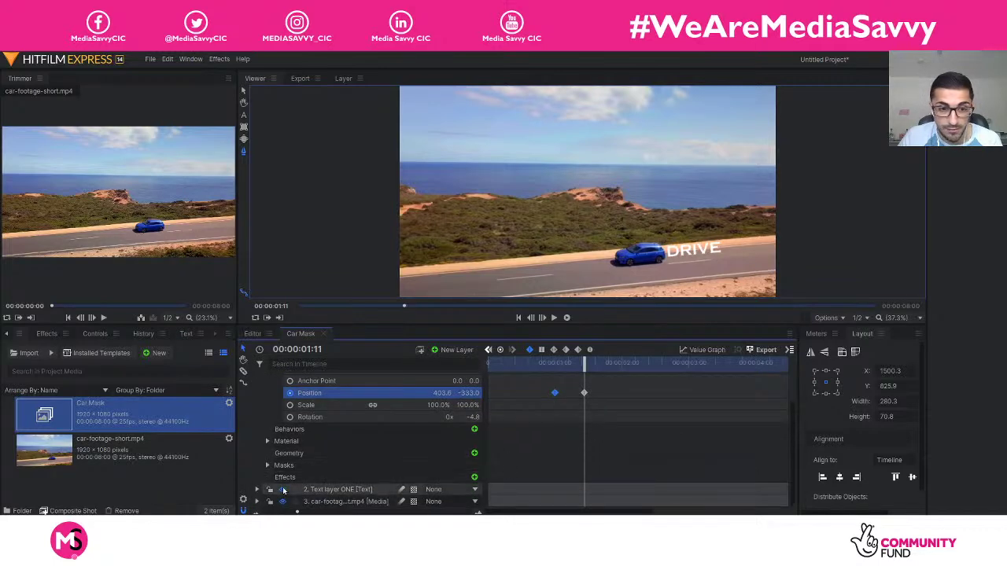
pyautogui.click(257, 490)
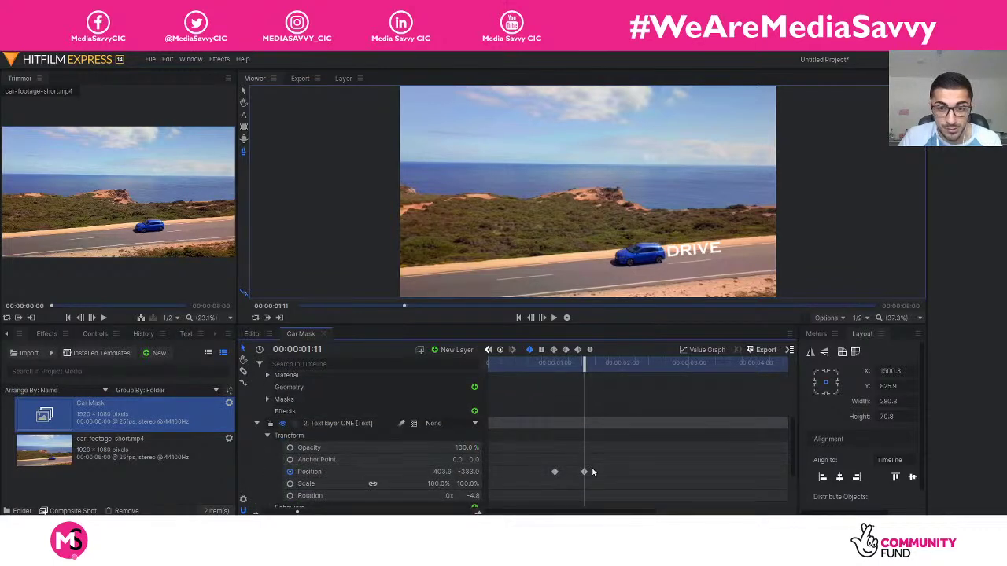
pyautogui.moveTo(583, 367); pyautogui.dragTo(555, 367)
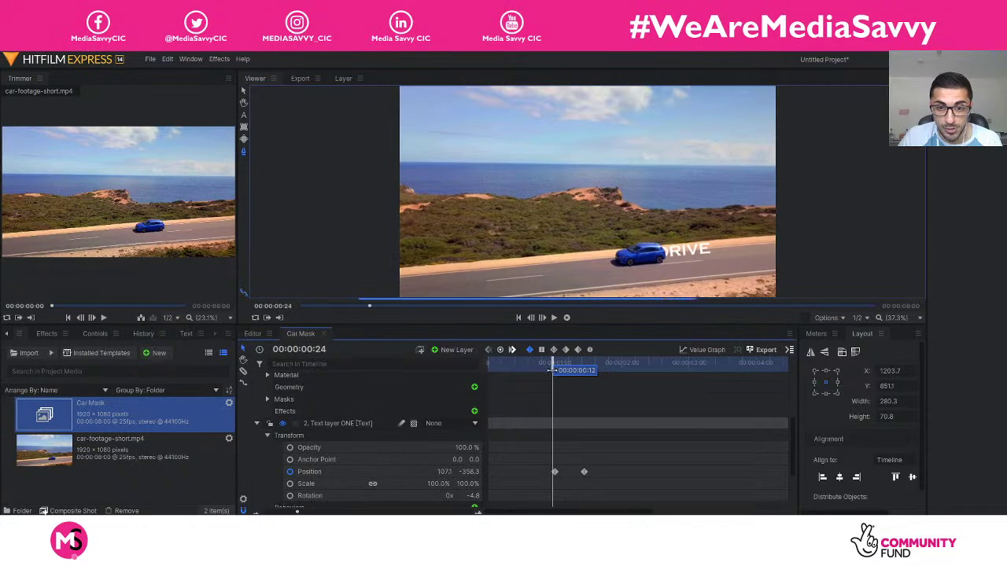
pyautogui.moveTo(555, 363); pyautogui.dragTo(583, 369)
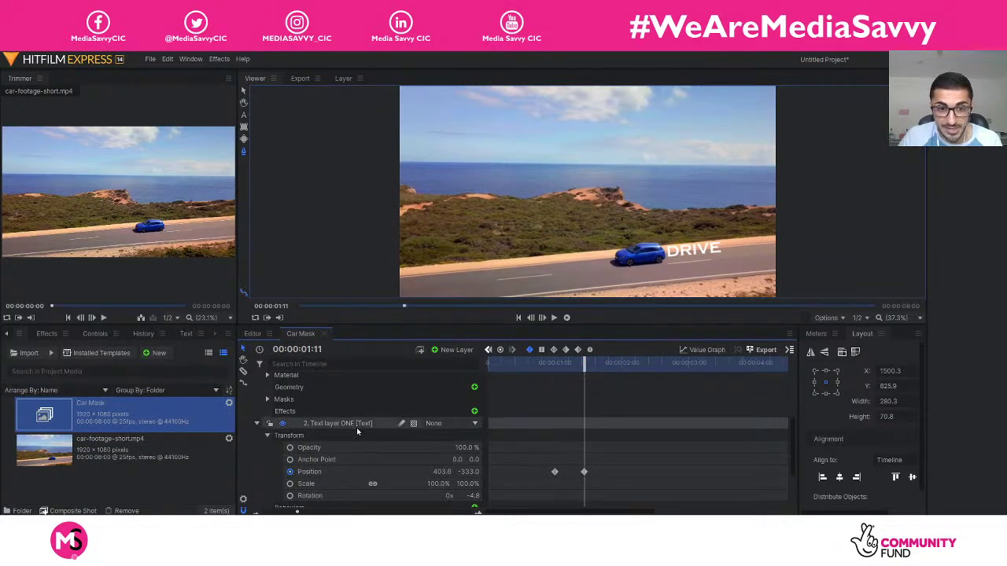
pyautogui.click(565, 472)
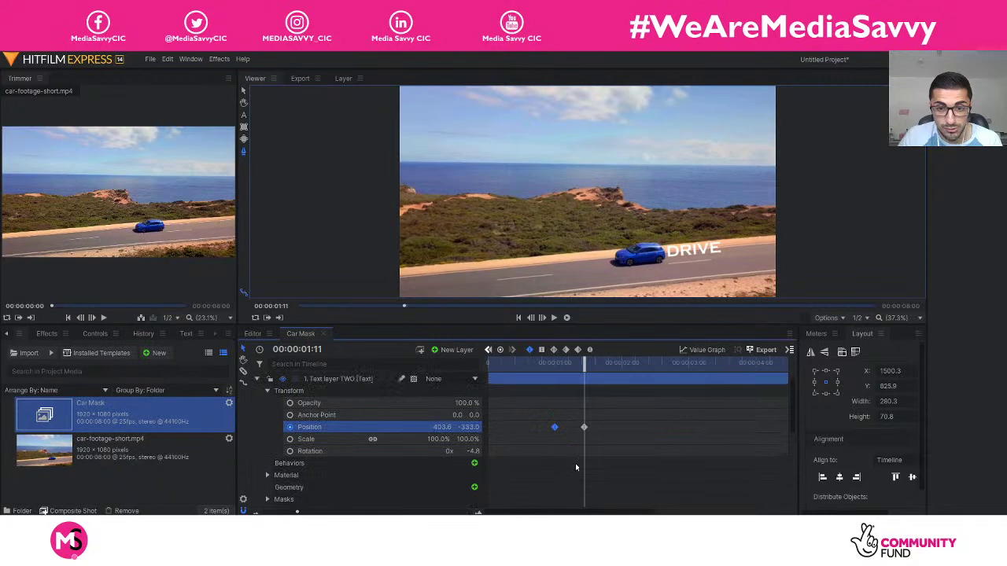
# - Remove the first Position keyframe from Text layer TWO, keeping only the one at 00:00:01:11
pyautogui.click(364, 381)
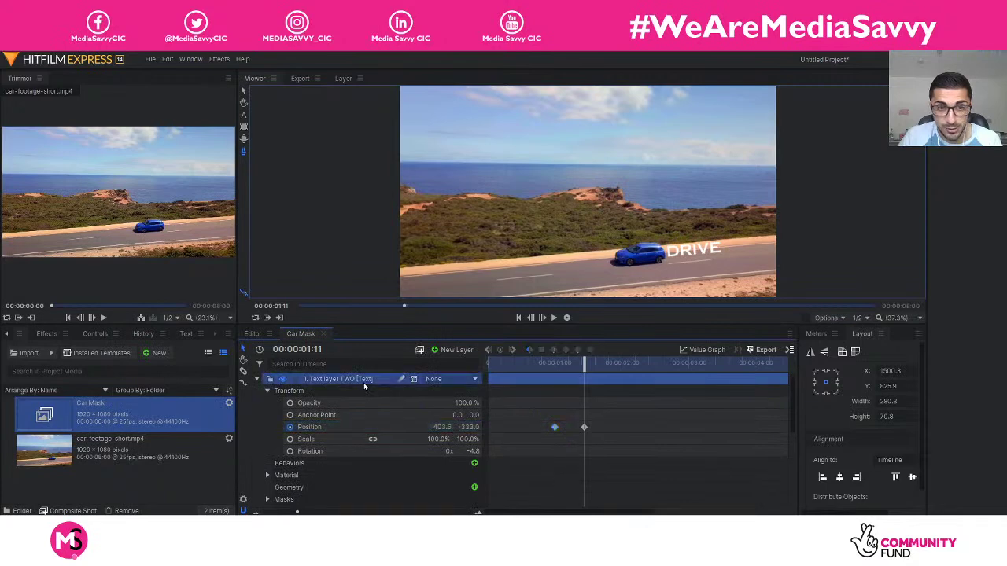
pyautogui.click(552, 428)
pyautogui.moveTo(554, 428); pyautogui.dragTo(581, 429)
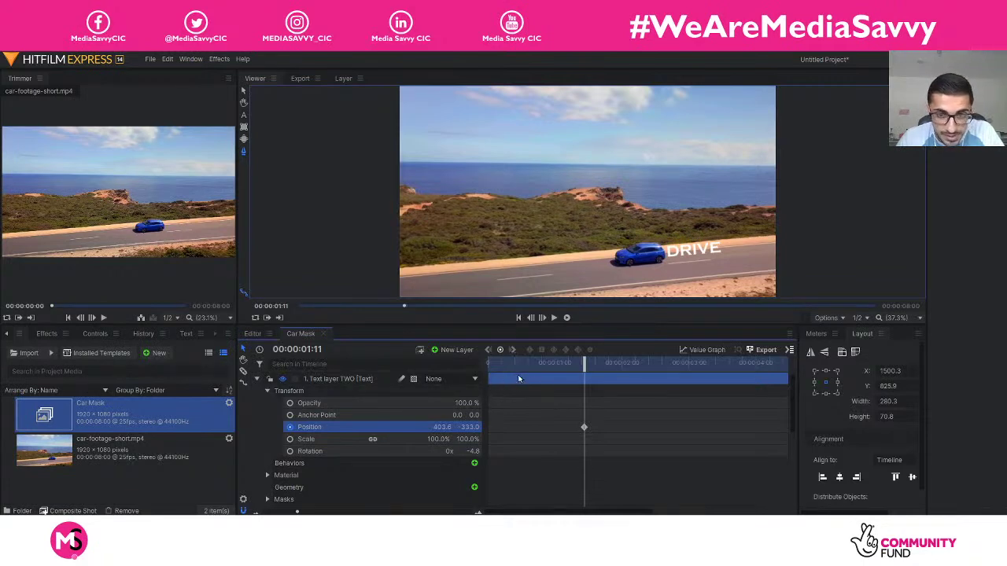
# - Collapse both text layers and trim the start of Text layer TWO to the playhead at 00:00:01:11
pyautogui.click(257, 378)
pyautogui.click(256, 390)
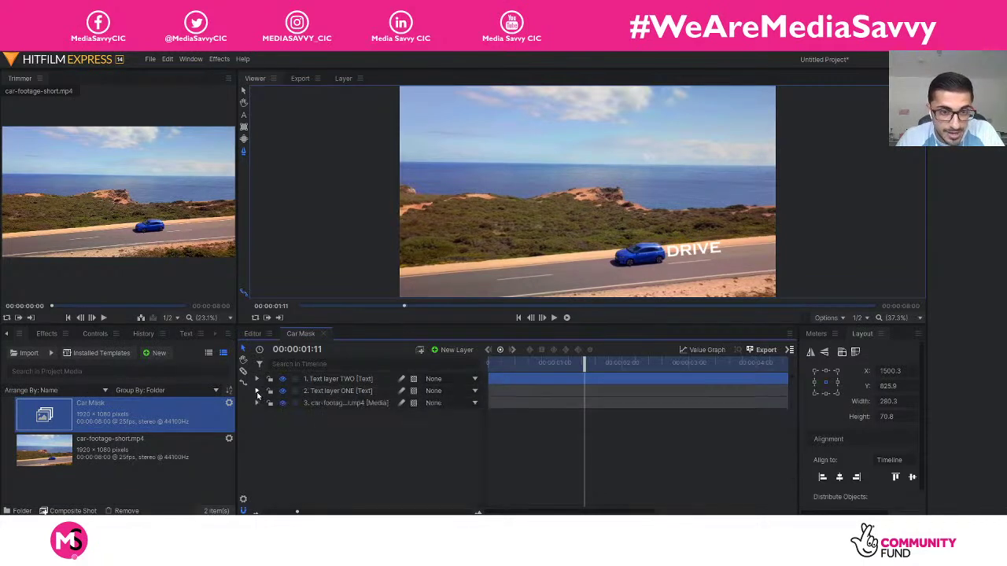
pyautogui.click(545, 391)
pyautogui.click(545, 403)
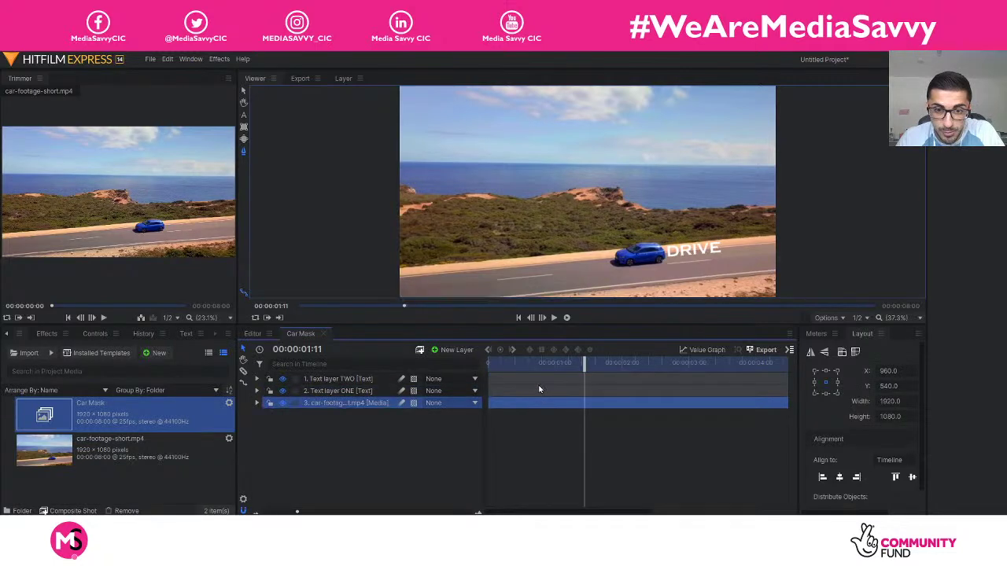
pyautogui.click(573, 383)
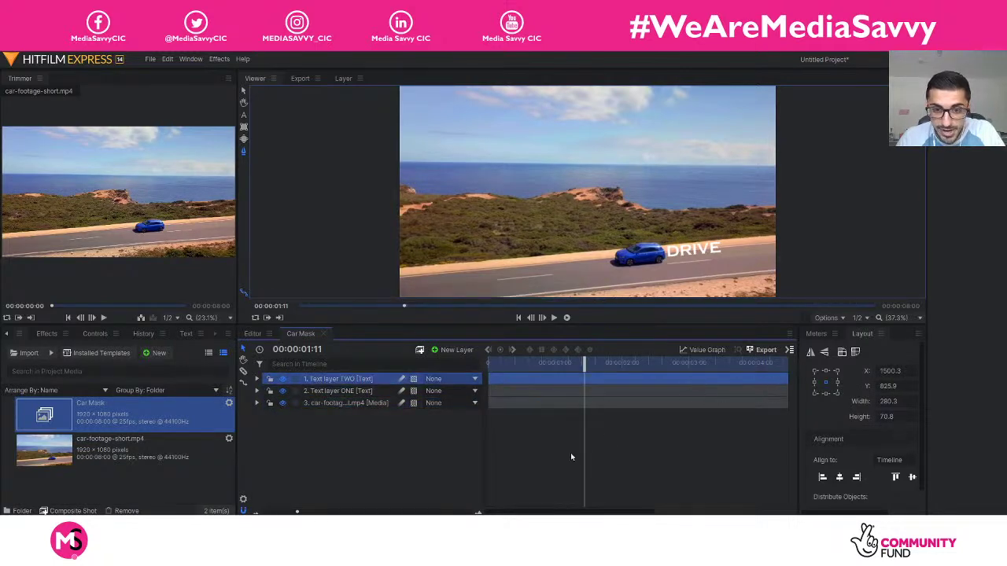
pyautogui.moveTo(508, 515); pyautogui.dragTo(488, 503)
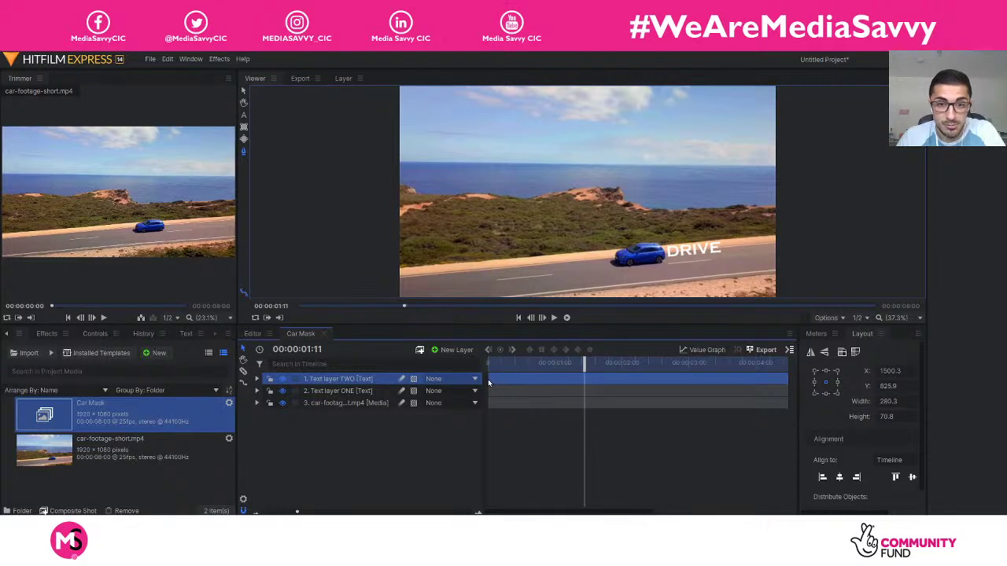
pyautogui.moveTo(488, 382); pyautogui.dragTo(585, 383)
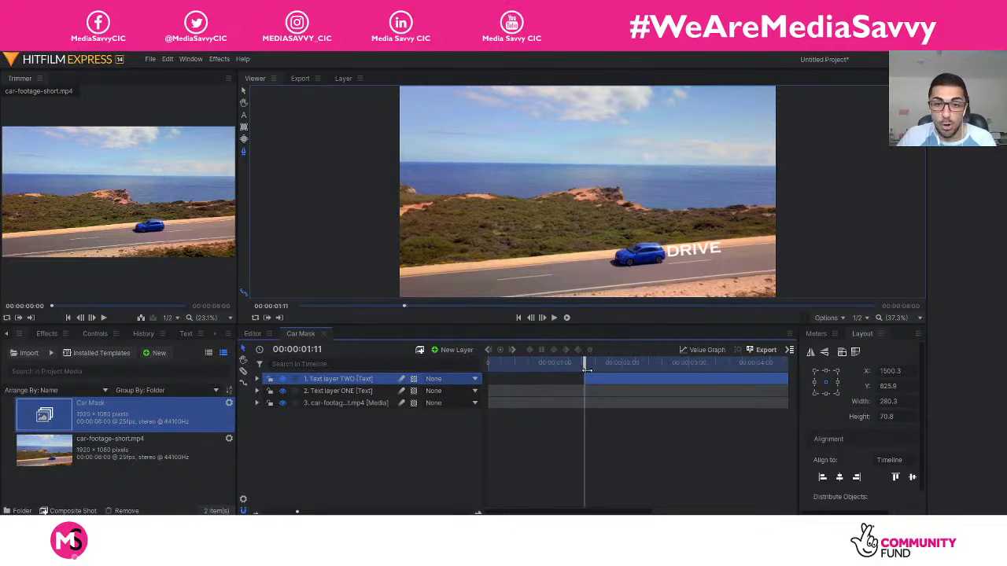
# - Trim the end of Text layer ONE back to the playhead at 00:00:01:11, where Text layer TWO starts
pyautogui.click(371, 396)
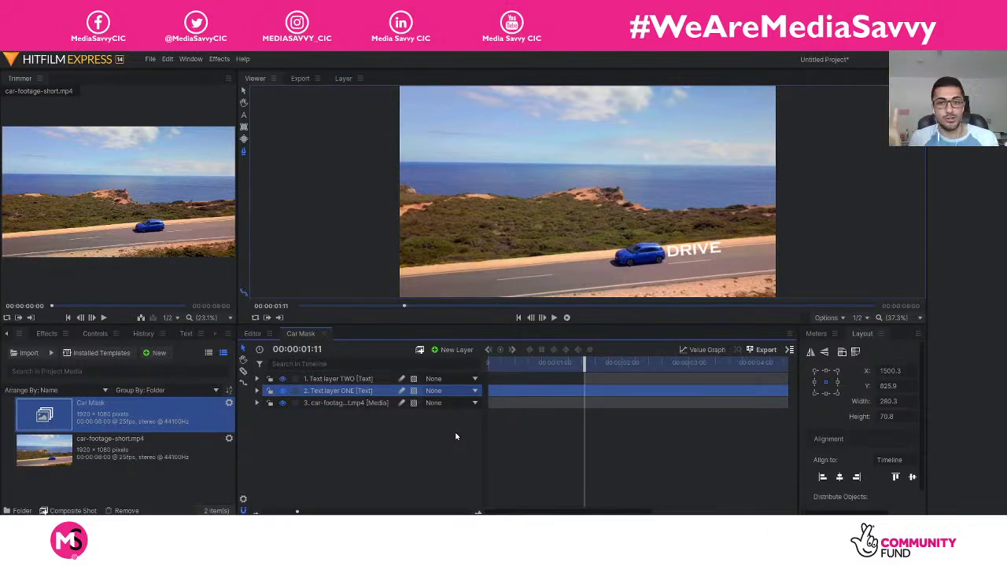
pyautogui.moveTo(582, 513); pyautogui.dragTo(716, 512)
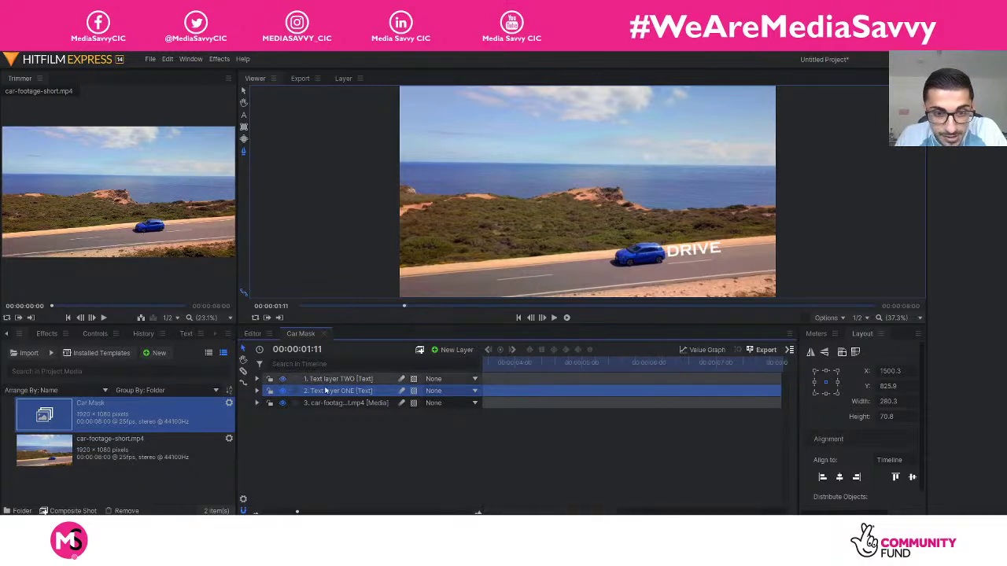
pyautogui.moveTo(781, 391); pyautogui.dragTo(542, 398)
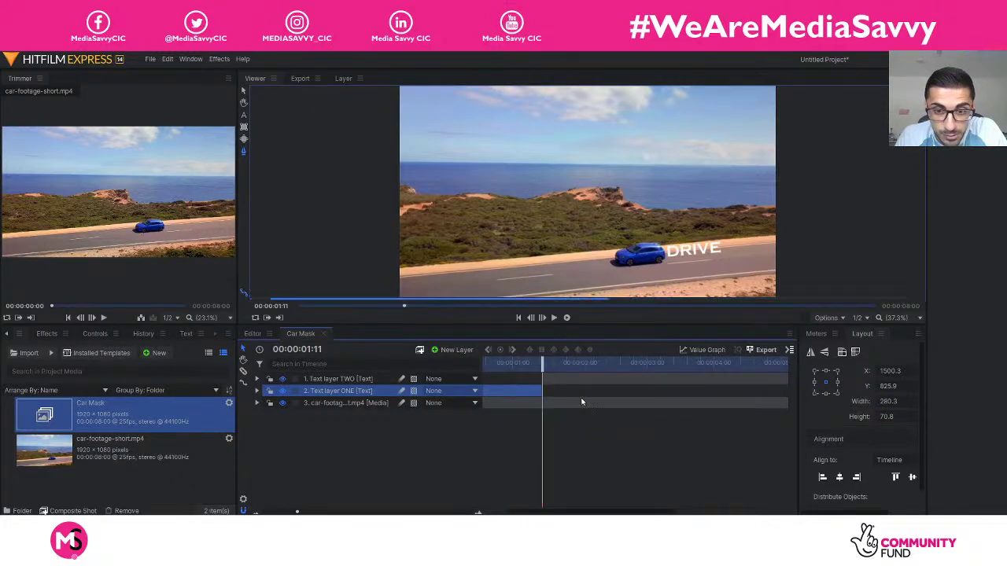
pyautogui.click(531, 445)
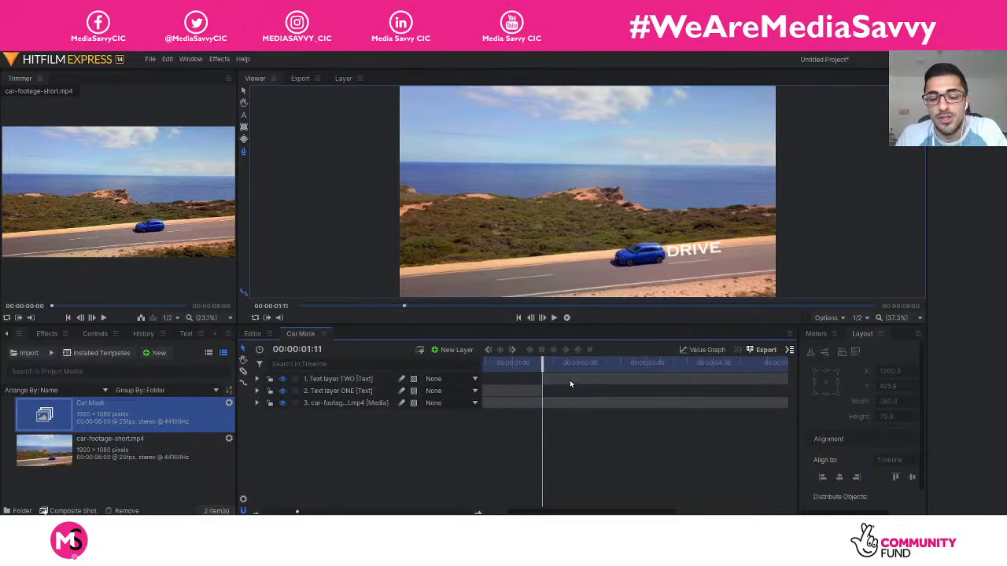
# - Scrub and play across the cut between the two text layers to check the handover of the DRIVE text
pyautogui.moveTo(542, 364); pyautogui.dragTo(516, 369)
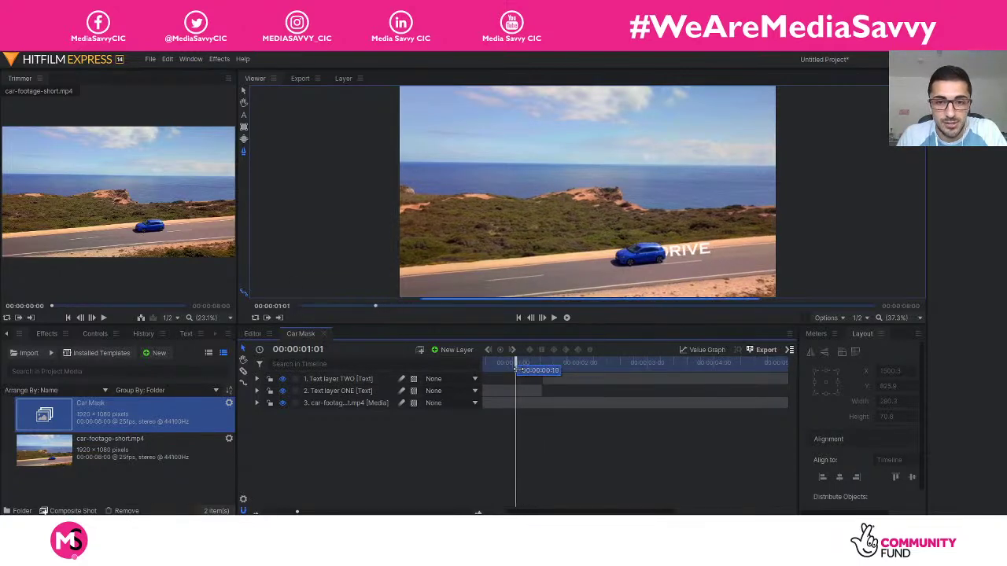
pyautogui.click(566, 318)
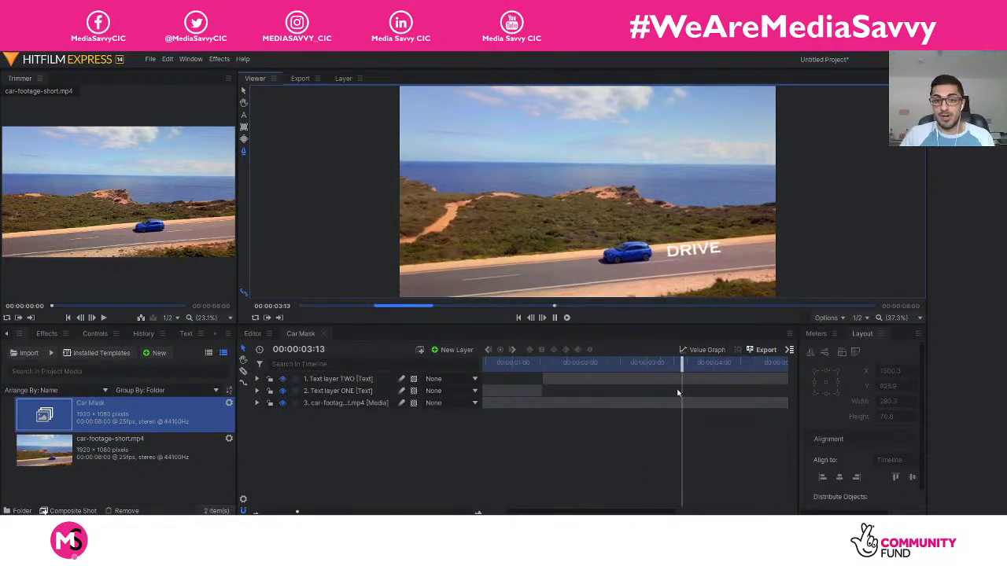
pyautogui.moveTo(678, 364); pyautogui.dragTo(519, 367)
# - Expand both text layers and compare their Position keyframes with the playhead at 00:00:01:11
pyautogui.click(256, 390)
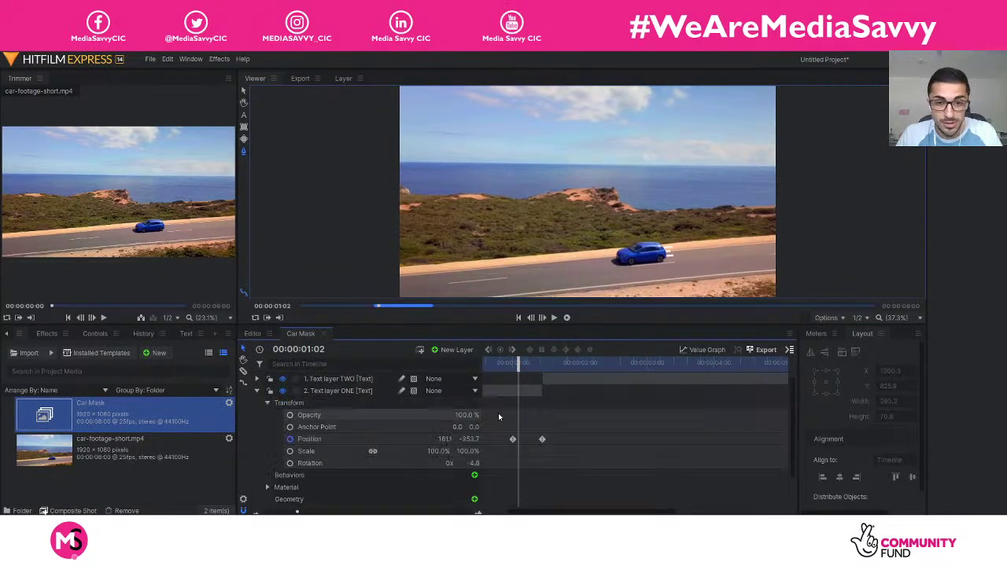
pyautogui.click(257, 379)
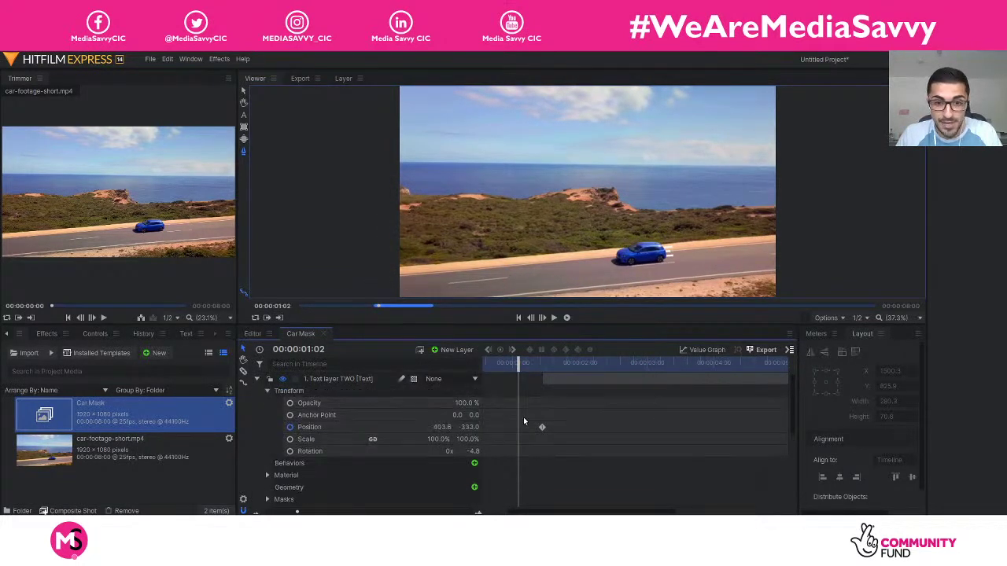
pyautogui.moveTo(520, 363); pyautogui.dragTo(548, 366)
pyautogui.scroll(-3, 562, 407)
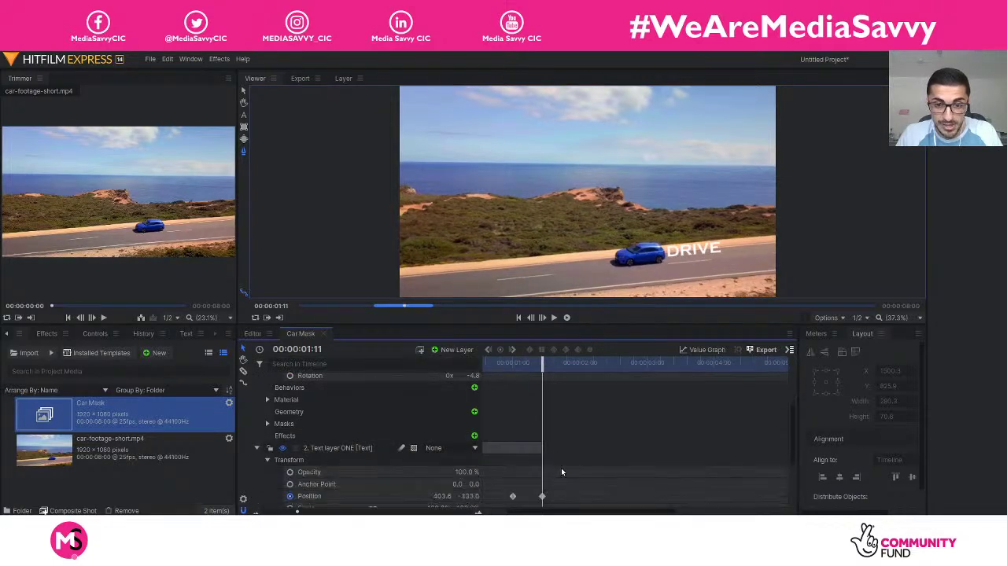
pyautogui.moveTo(545, 364)
pyautogui.mouseDown()
pyautogui.moveTo(533, 369)
pyautogui.moveTo(543, 370)
pyautogui.mouseUp()
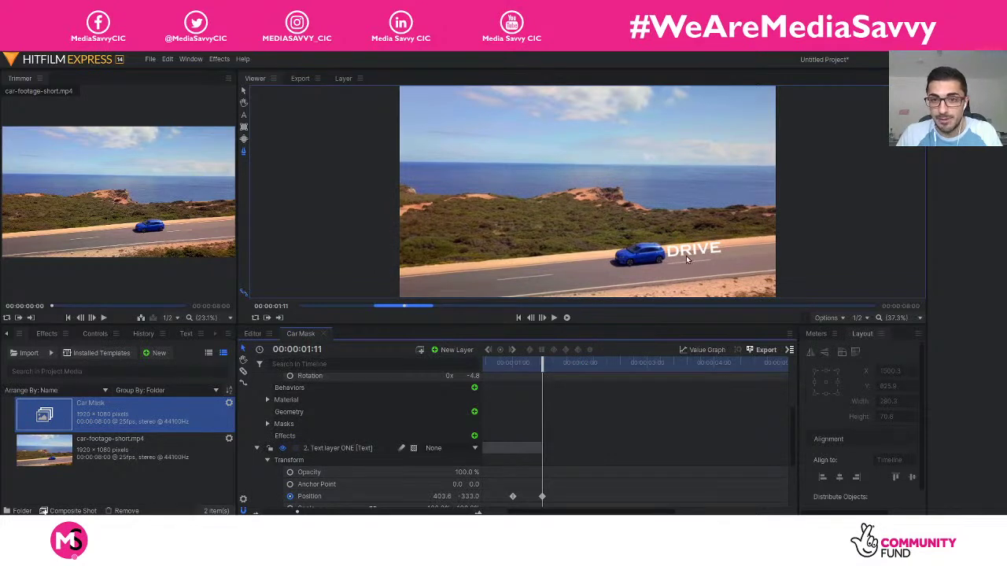
# - Collapse Text layer ONE and Text layer TWO in the timeline and select Text layer TWO
pyautogui.scroll(2, 537, 393)
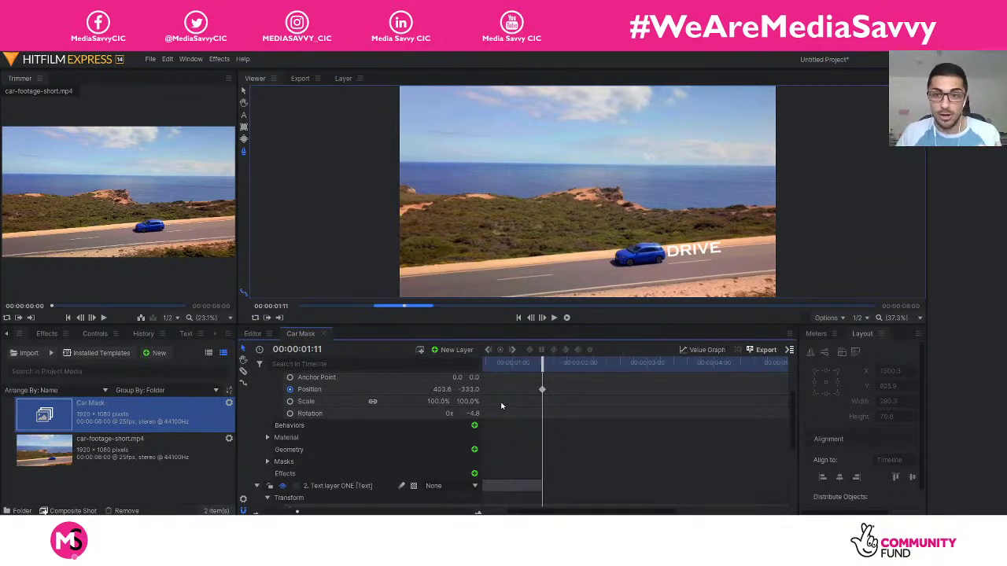
pyautogui.scroll(2, 503, 409)
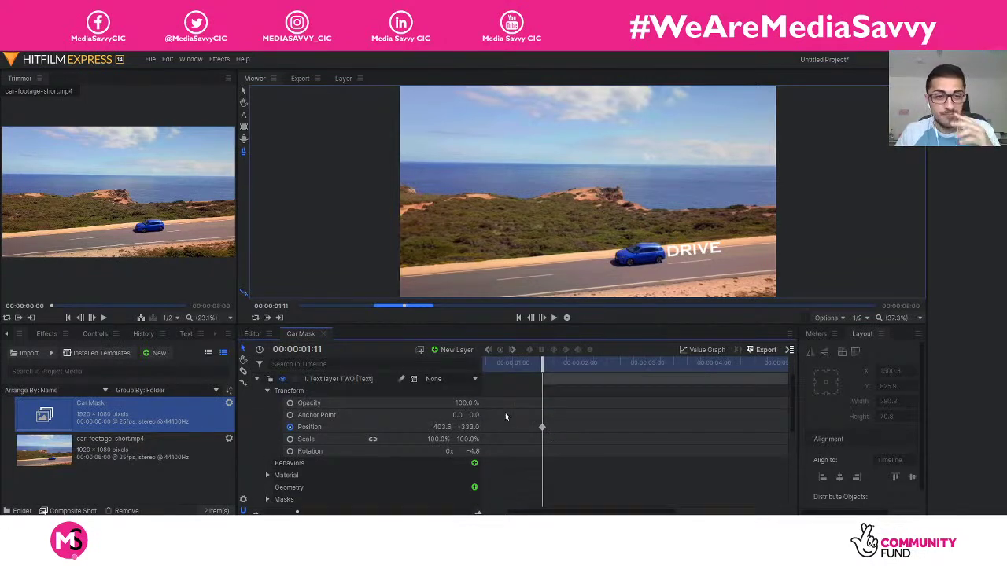
pyautogui.click(261, 391)
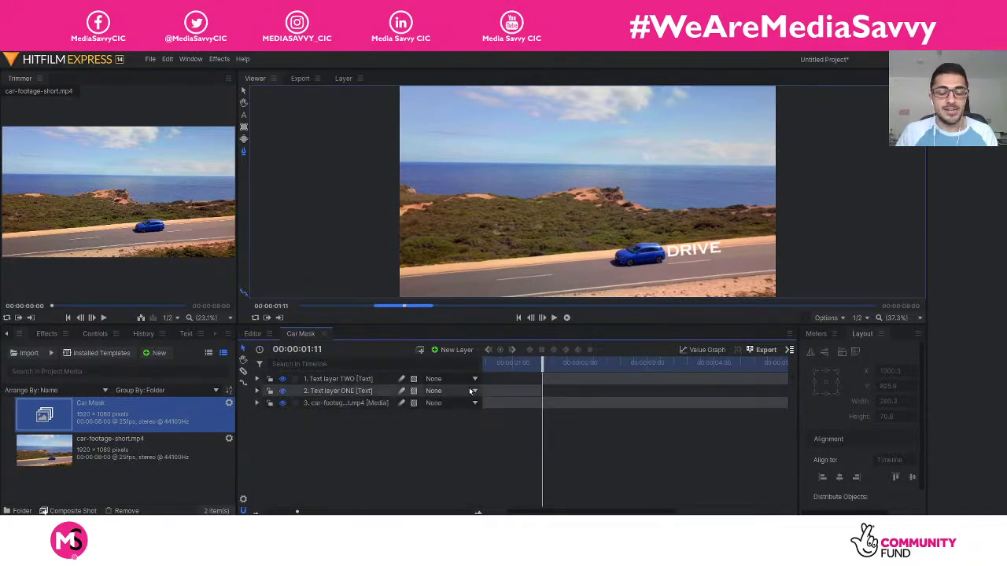
pyautogui.click(353, 379)
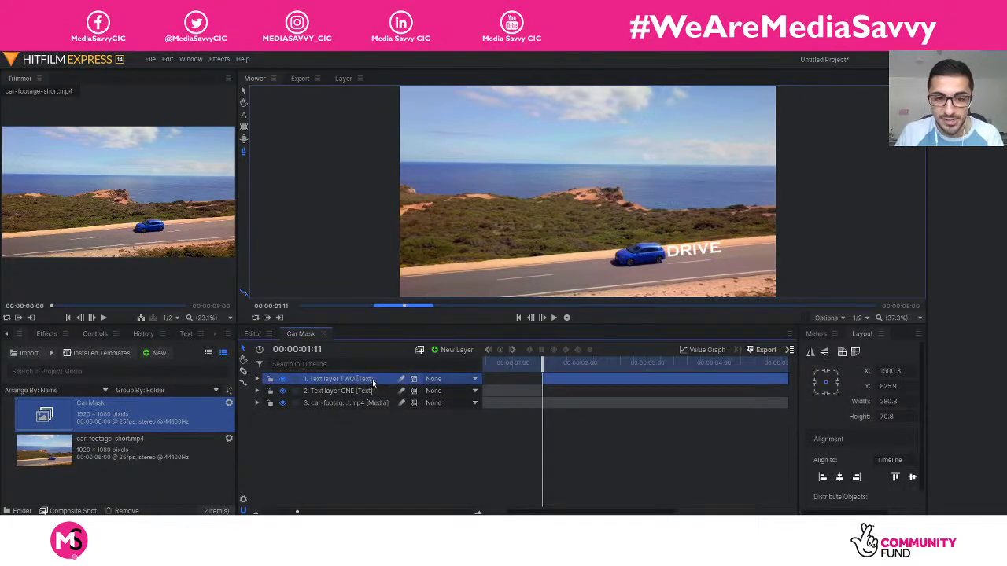
pyautogui.click(443, 390)
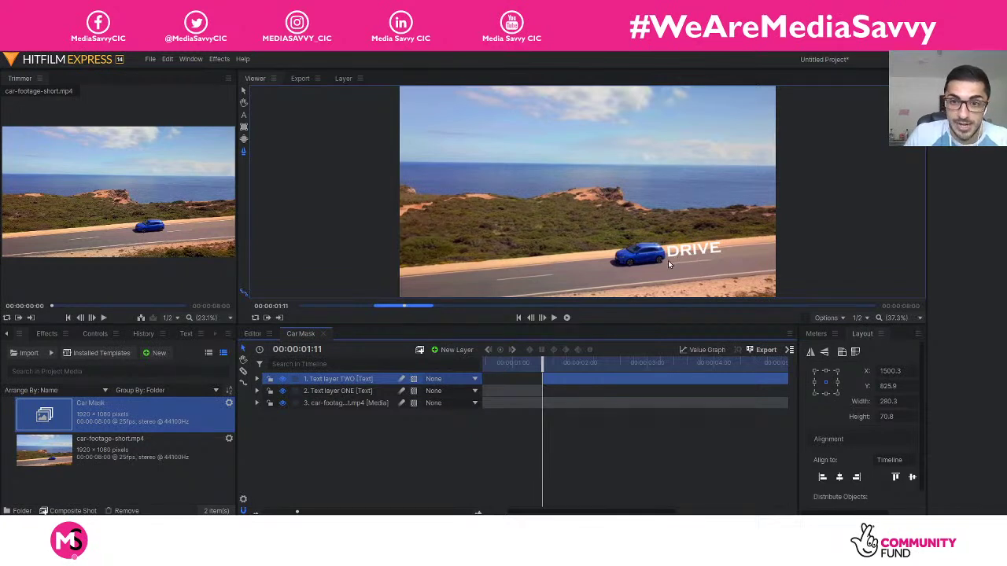
# - Scrub the timeline from 00:00:01:11 to 00:00:03:00 and back to compare the DRIVE text's position with the moving footage
pyautogui.moveTo(547, 363); pyautogui.dragTo(594, 362)
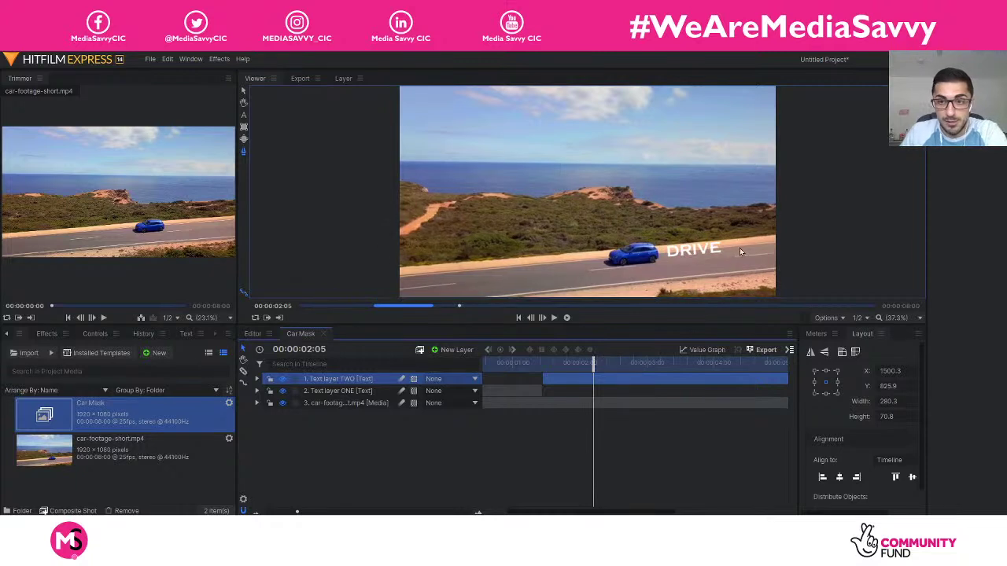
pyautogui.moveTo(595, 363); pyautogui.dragTo(647, 363)
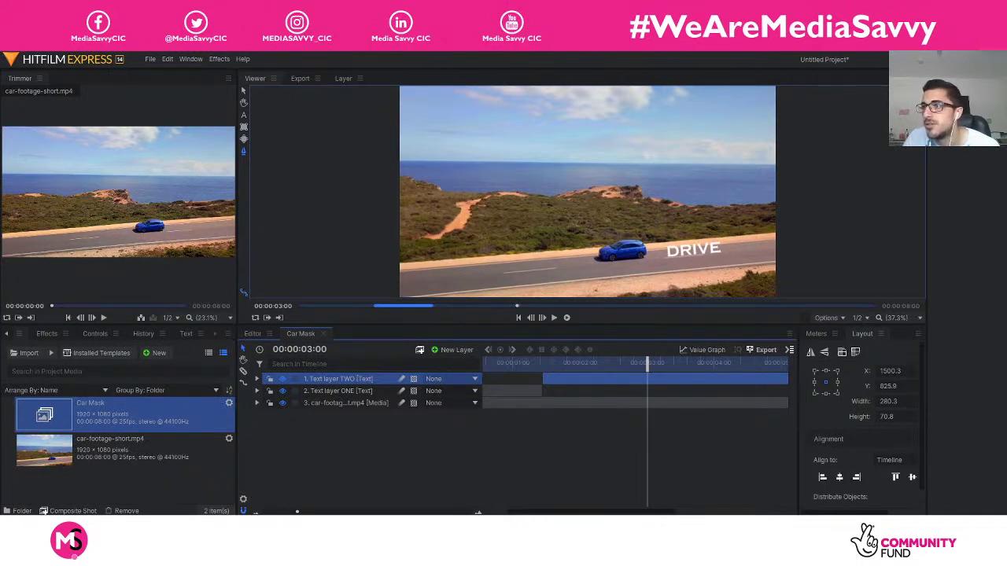
pyautogui.moveTo(645, 362); pyautogui.dragTo(535, 363)
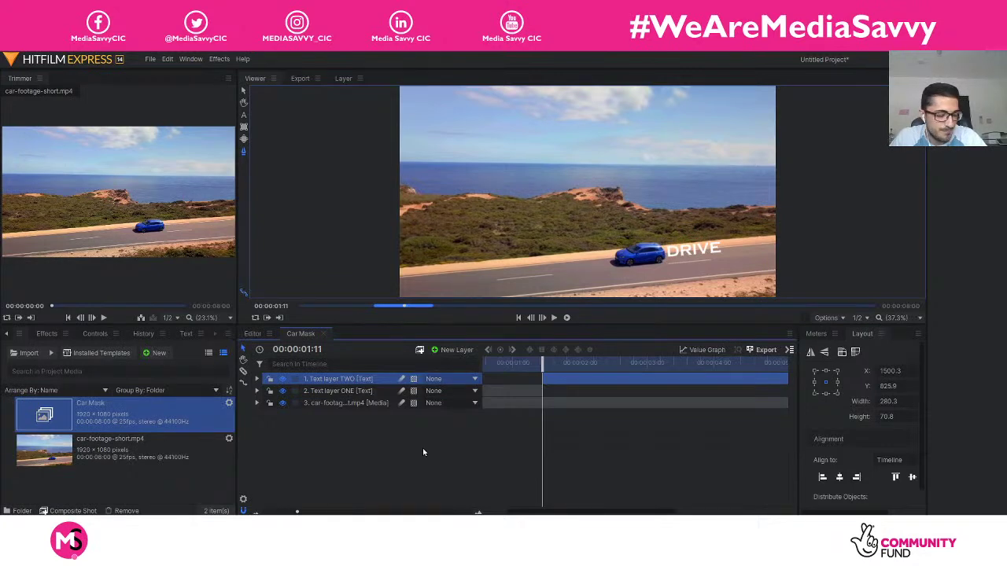
pyautogui.click(532, 363)
pyautogui.moveTo(528, 364); pyautogui.dragTo(542, 364)
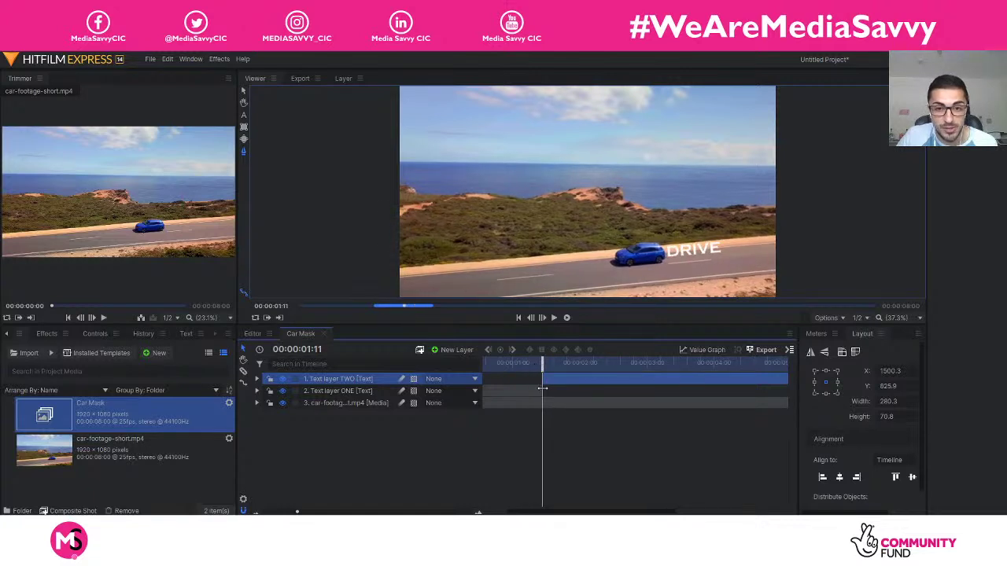
pyautogui.moveTo(542, 363)
pyautogui.mouseDown()
pyautogui.moveTo(677, 364)
pyautogui.moveTo(536, 370)
pyautogui.mouseUp()
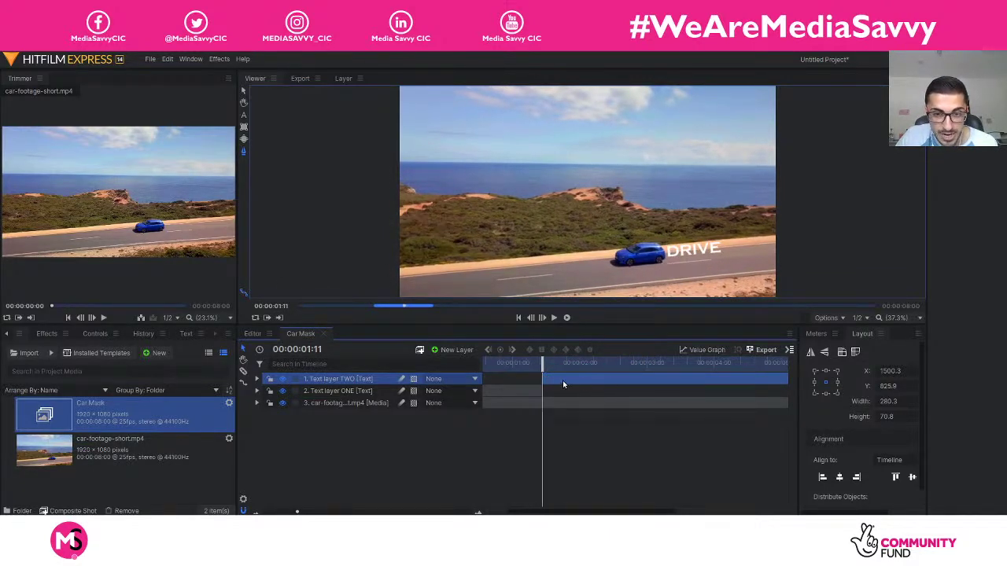
# - Select the car footage layer and narrow the viewer area to make room for the Track controls
pyautogui.click(324, 406)
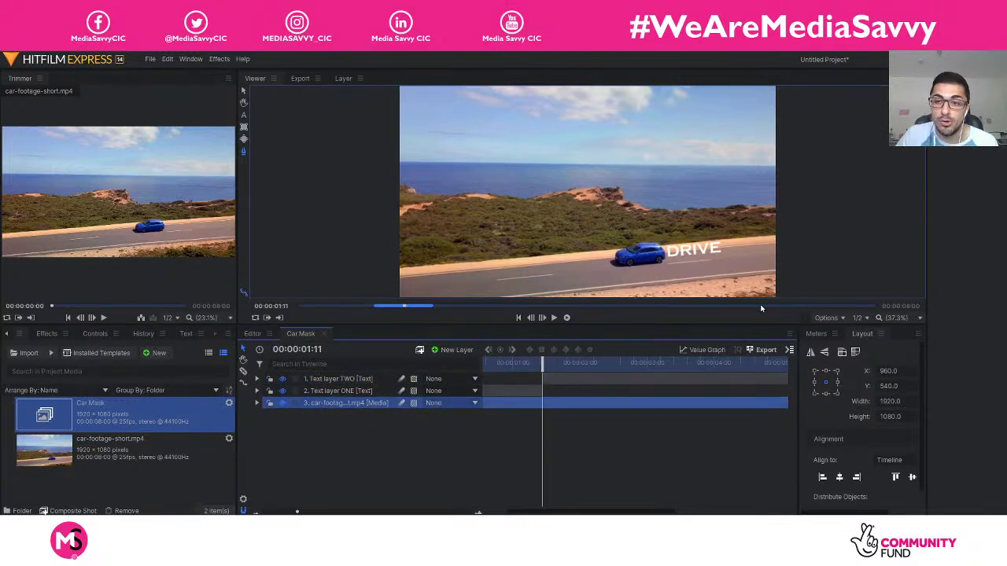
pyautogui.moveTo(924, 243); pyautogui.dragTo(751, 246)
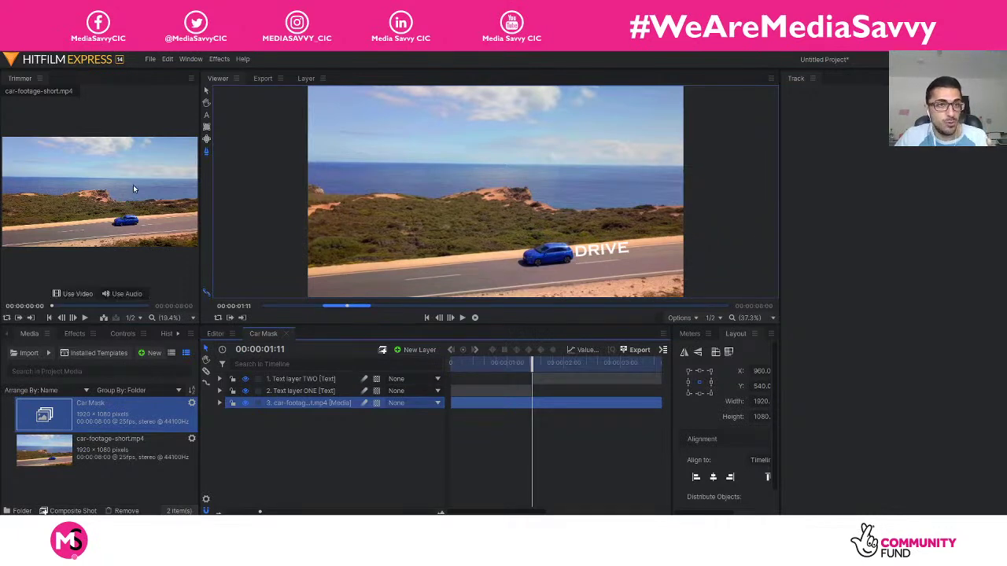
# - Save the project as "Car tracking session 2" in the "Rotoscoping - sort of" folder
pyautogui.click(150, 60)
pyautogui.click(167, 131)
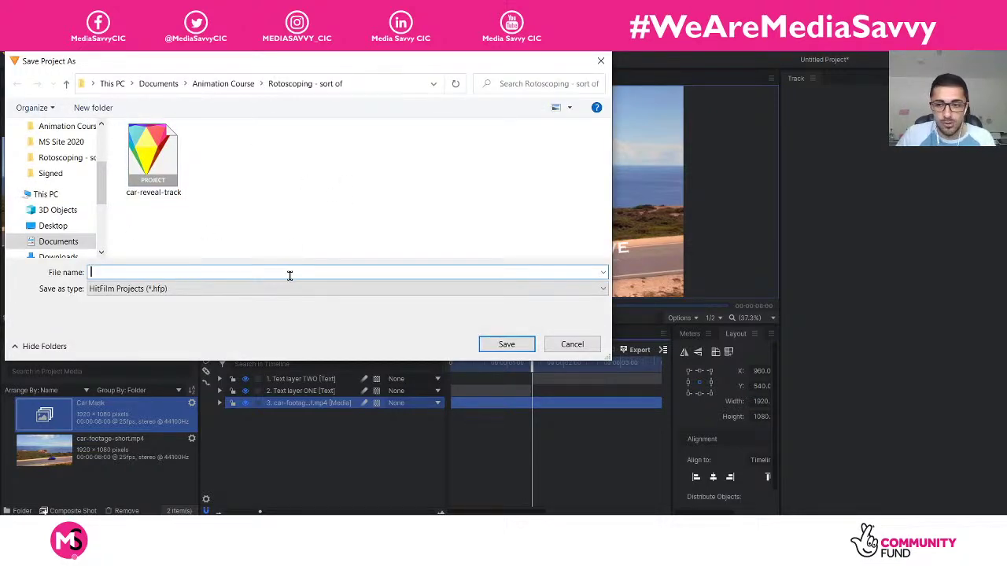
pyautogui.write('car')
pyautogui.press('BackSpace')
pyautogui.press('BackSpace')
pyautogui.press('BackSpace')
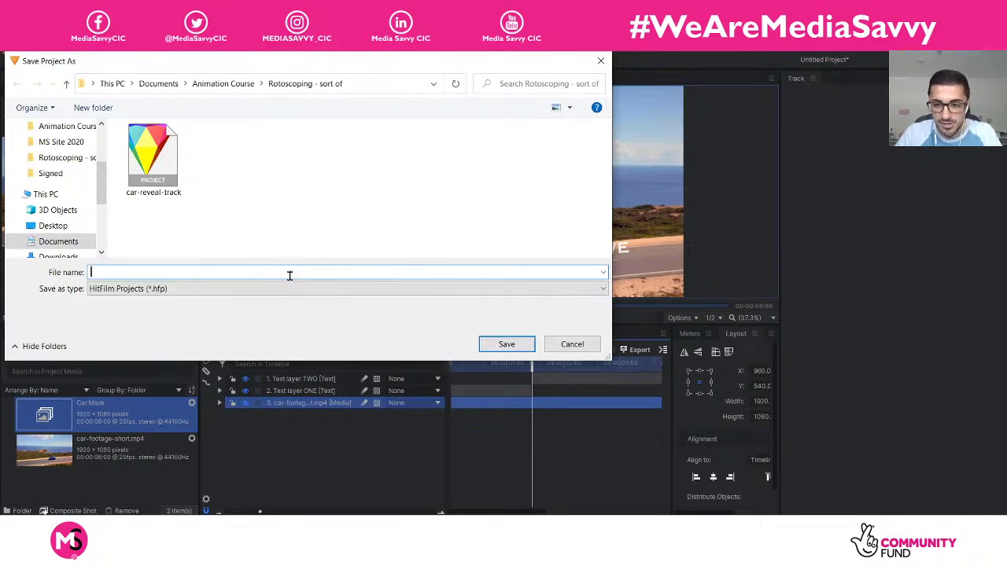
pyautogui.write('Car')
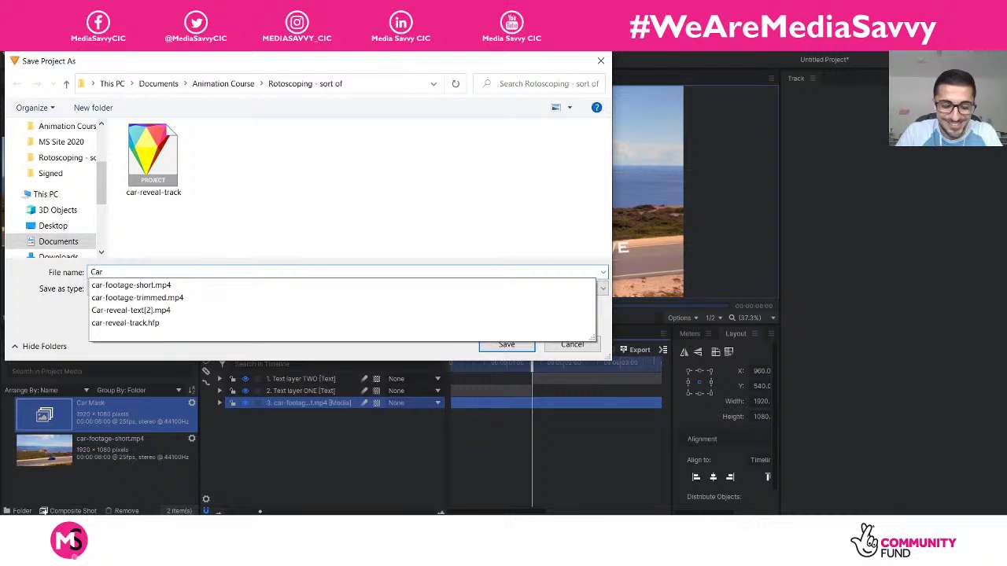
pyautogui.write(' trea')
pyautogui.write('king ')
pyautogui.write('session 2')
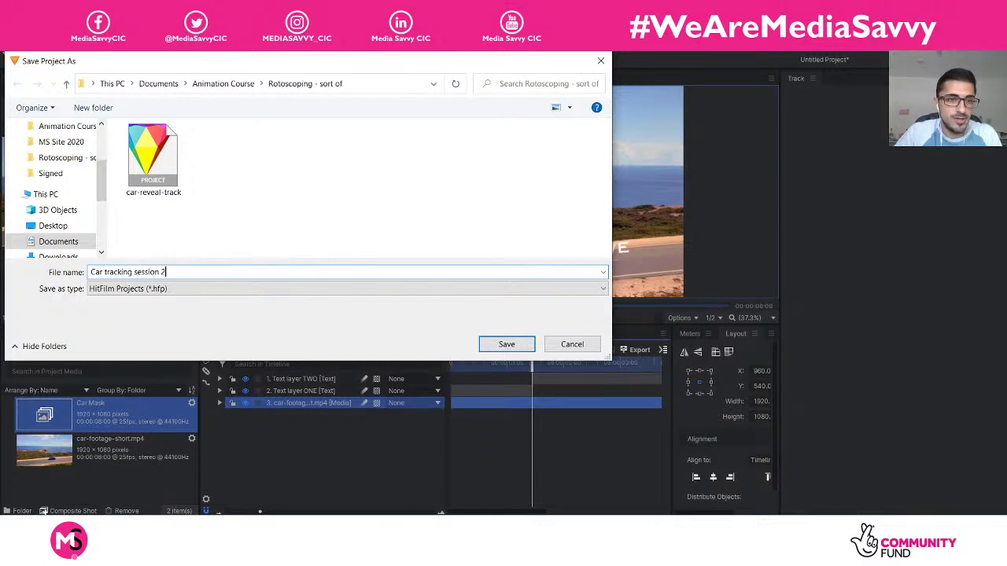
pyautogui.press('Return')
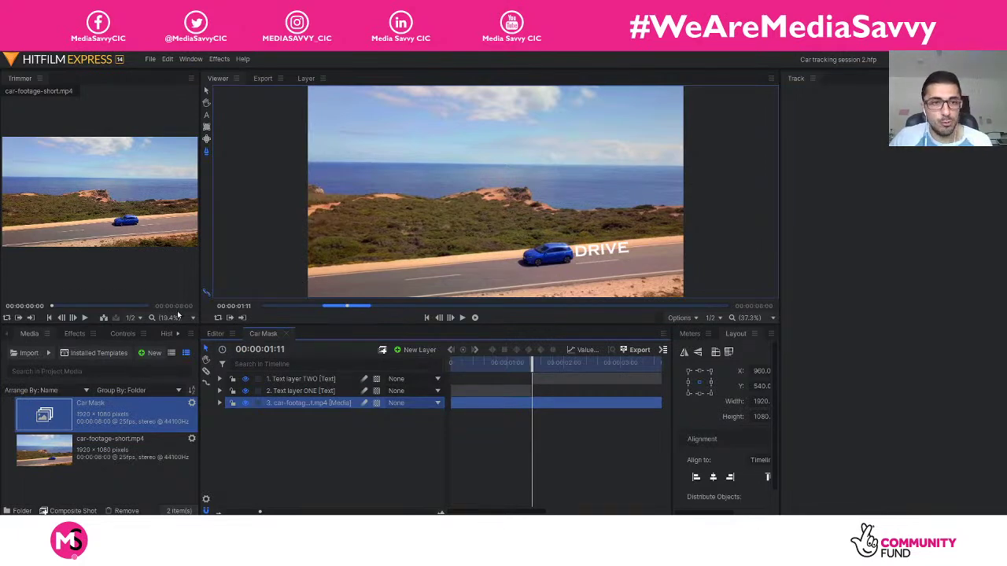
# - Switch to the selection tool, play the composition from the start to review the DRIVE reveal, and return the playhead to 00:00:01:11
pyautogui.click(207, 92)
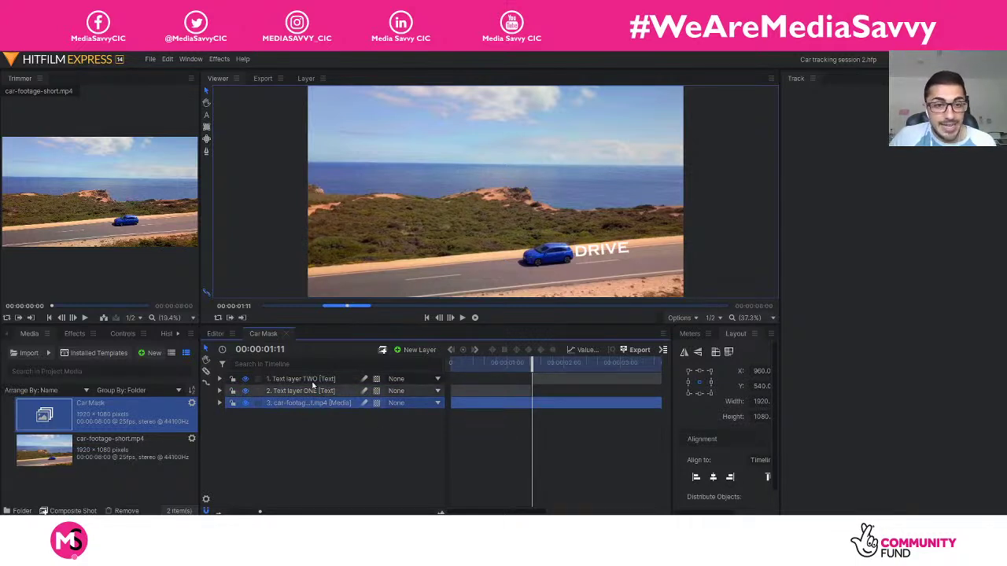
pyautogui.moveTo(531, 369); pyautogui.dragTo(450, 367)
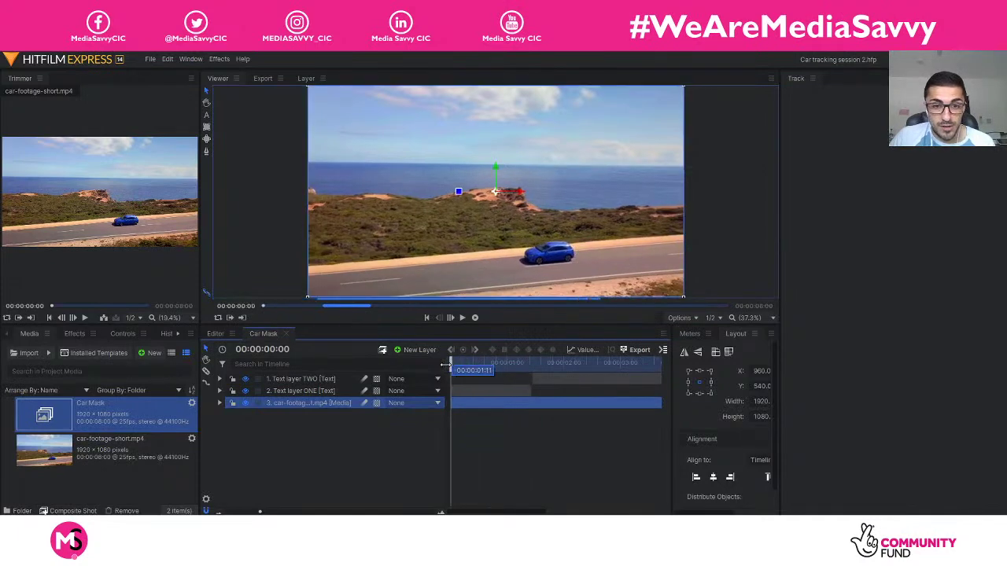
pyautogui.click(462, 318)
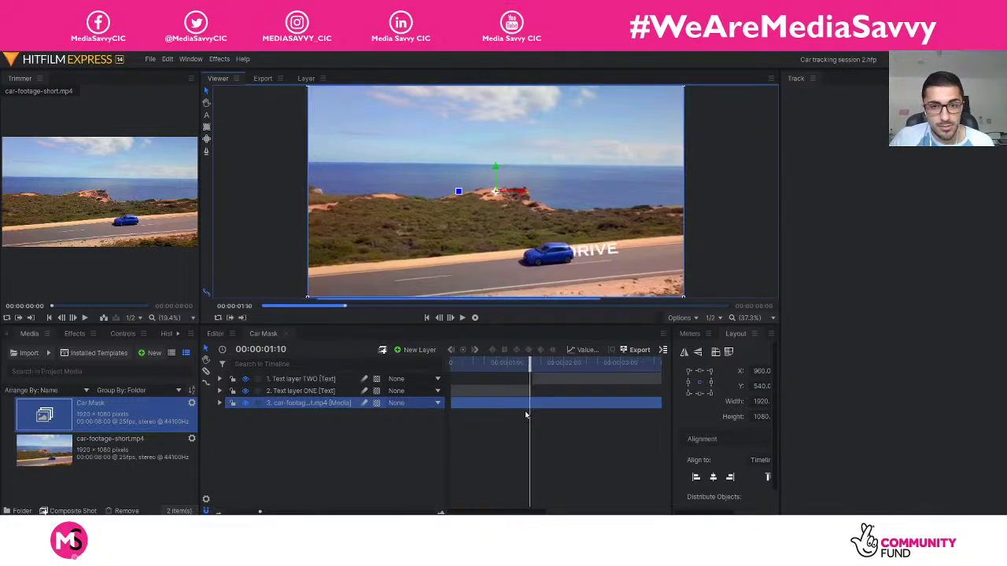
pyautogui.click(462, 317)
pyautogui.click(462, 318)
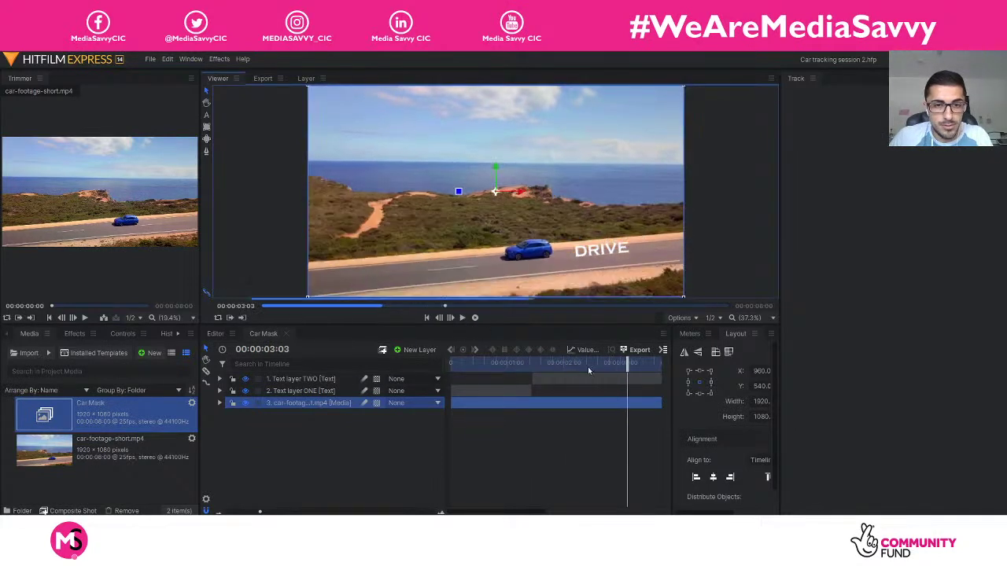
pyautogui.moveTo(613, 362); pyautogui.dragTo(450, 364)
pyautogui.press('space')
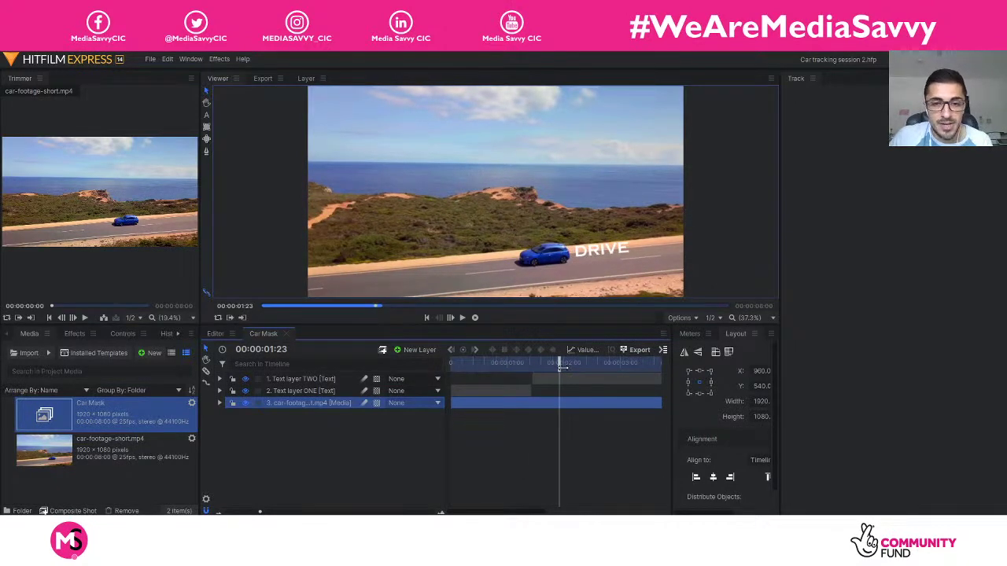
pyautogui.moveTo(563, 367); pyautogui.dragTo(533, 370)
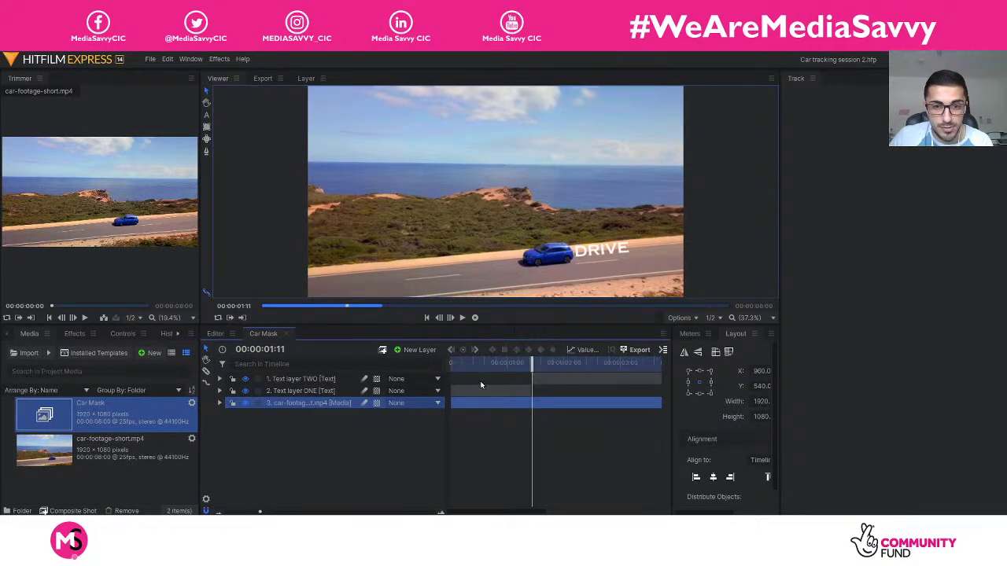
# - Check Text layer TWO's Position keyframe at 00:00:01:11, place the playhead one frame after it at 00:00:01:12, and collapse the layer
pyautogui.click(220, 379)
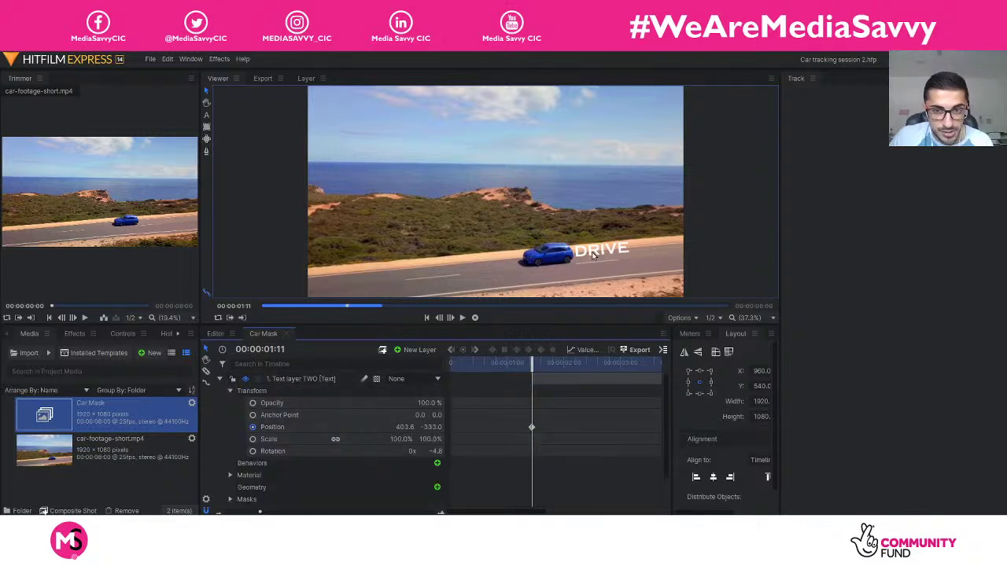
pyautogui.click(451, 318)
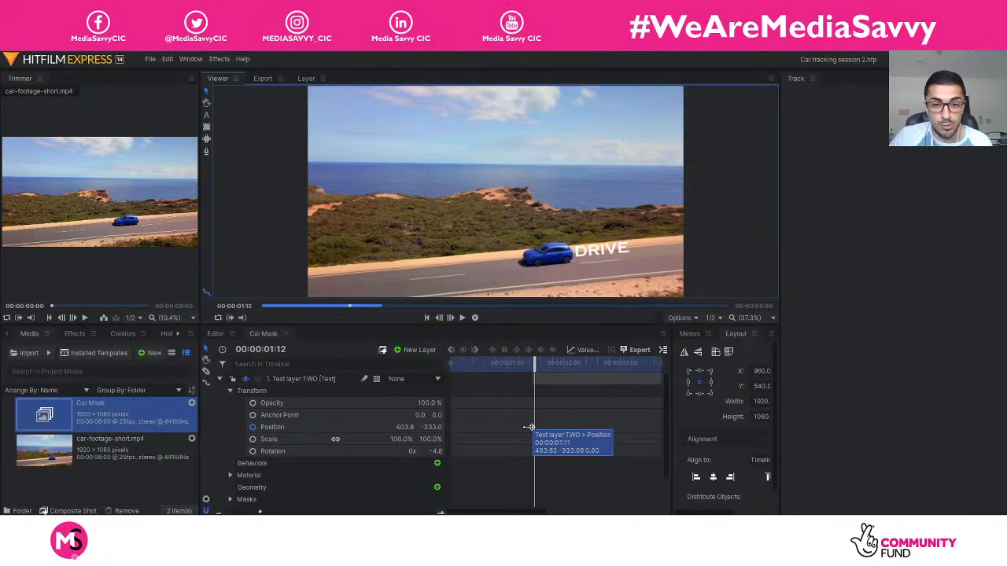
pyautogui.click(531, 366)
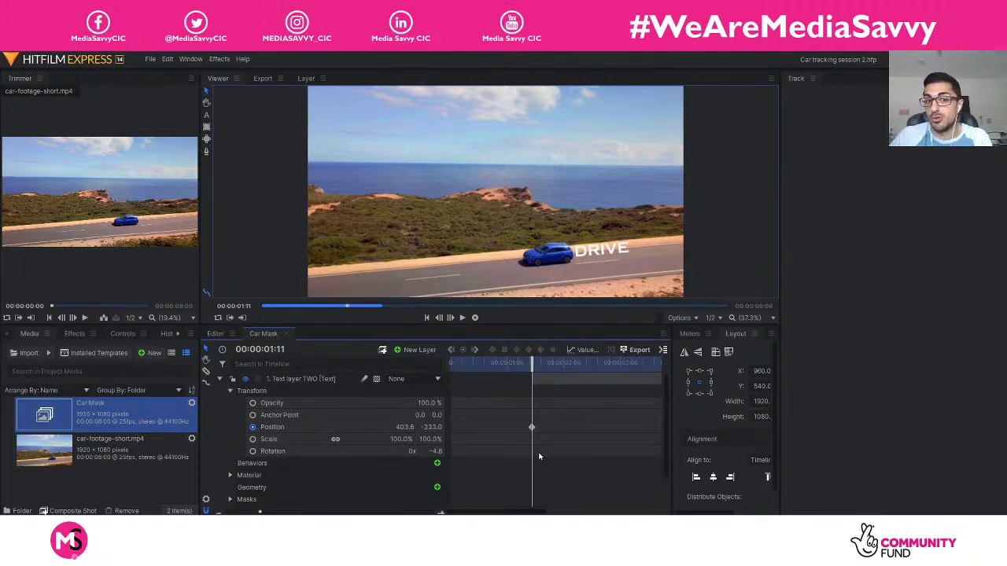
pyautogui.click(450, 318)
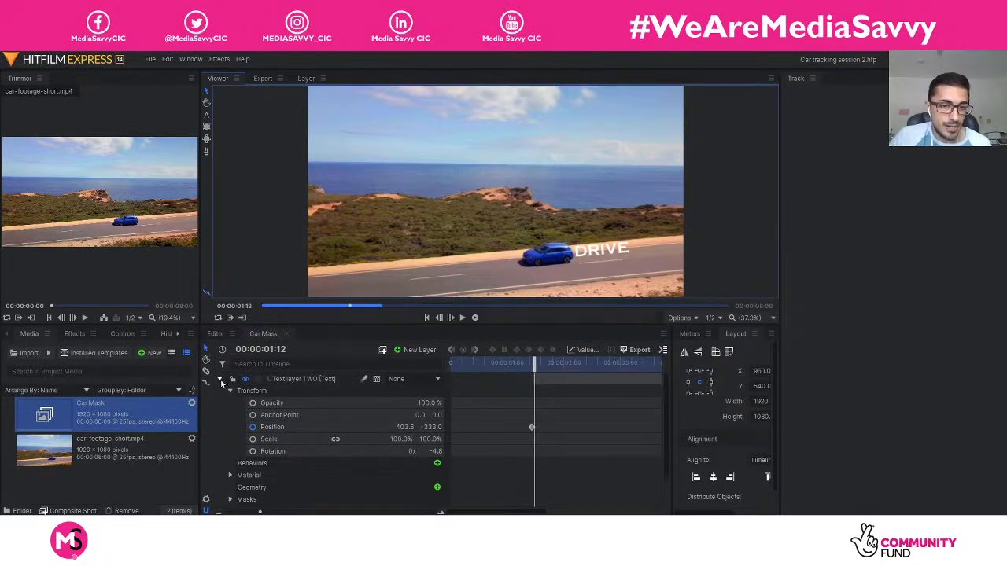
pyautogui.click(220, 381)
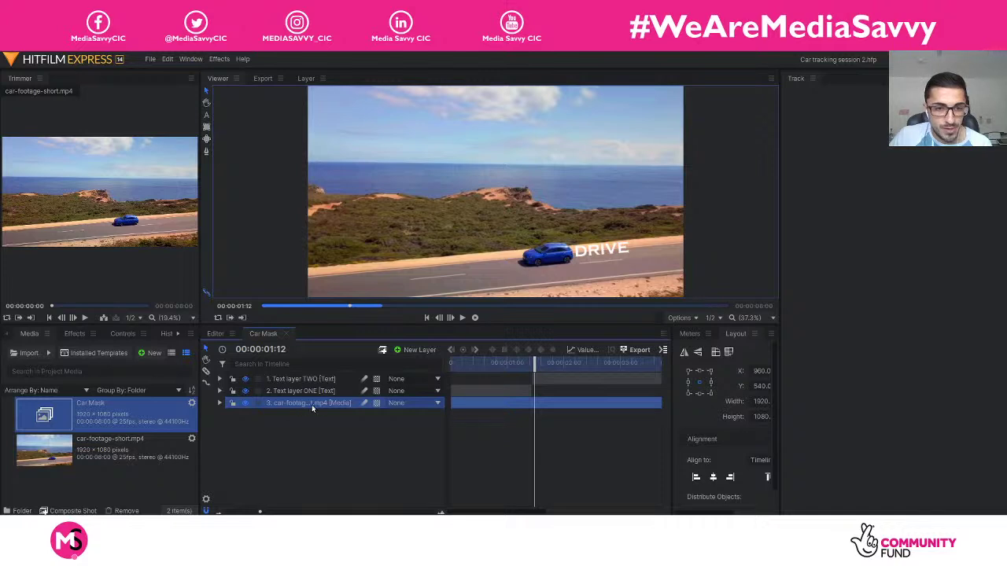
# - Expand the car footage layer and add a tracker to its Tracks
pyautogui.click(221, 404)
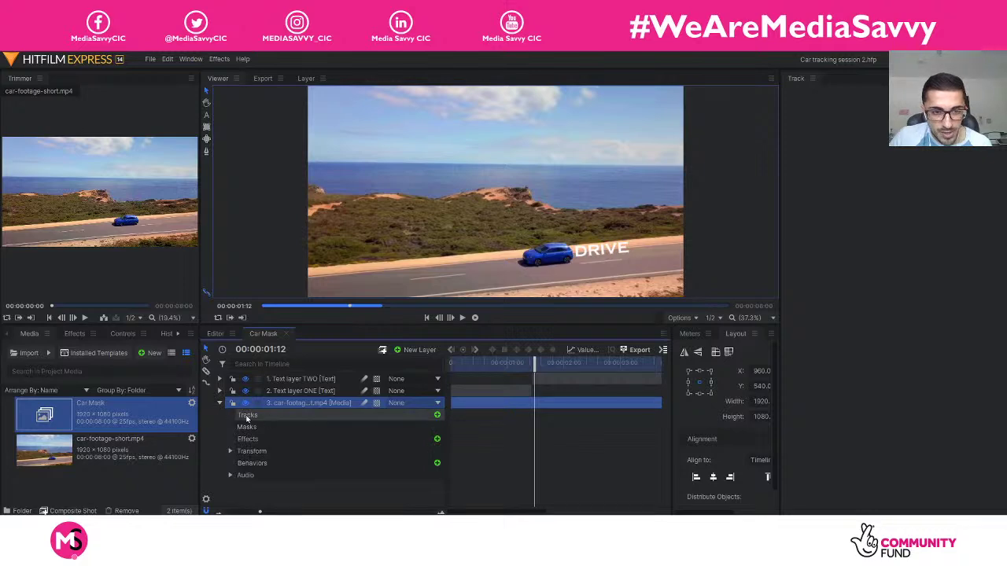
pyautogui.click(247, 415)
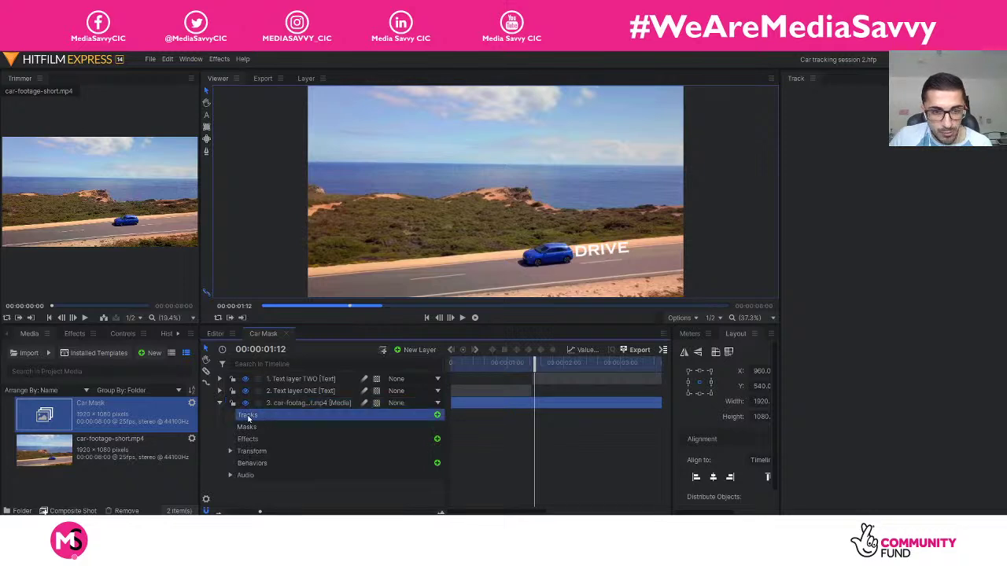
pyautogui.click(438, 415)
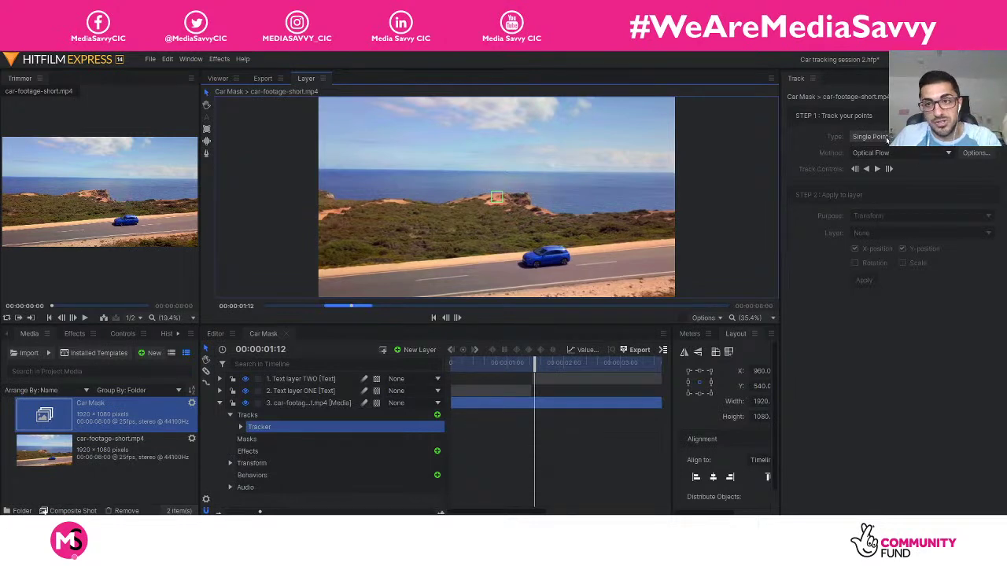
# - Review the tracker's Track & Stabilize Options and accept them with the default settings
pyautogui.click(975, 152)
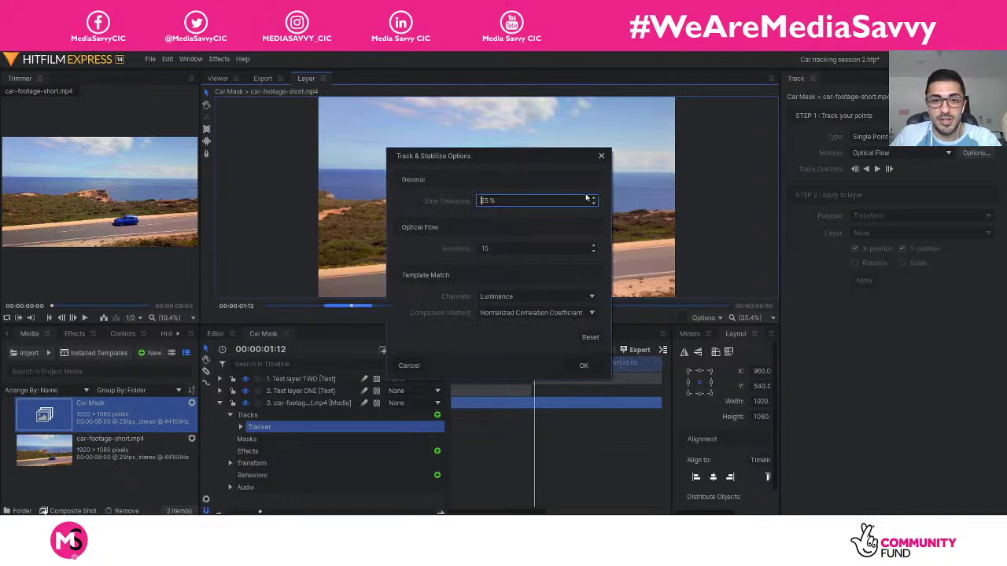
pyautogui.moveTo(526, 162); pyautogui.dragTo(832, 181)
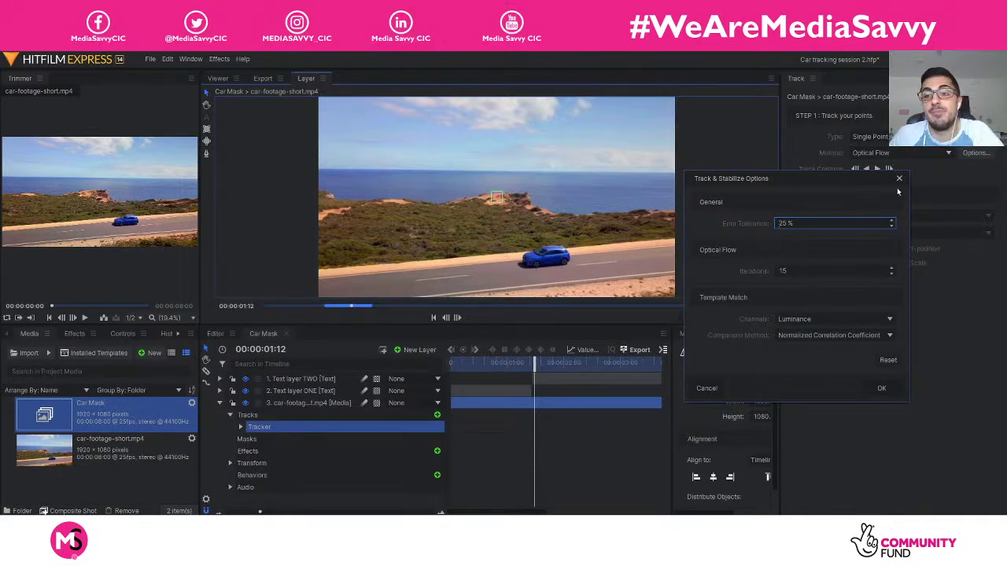
pyautogui.click(882, 388)
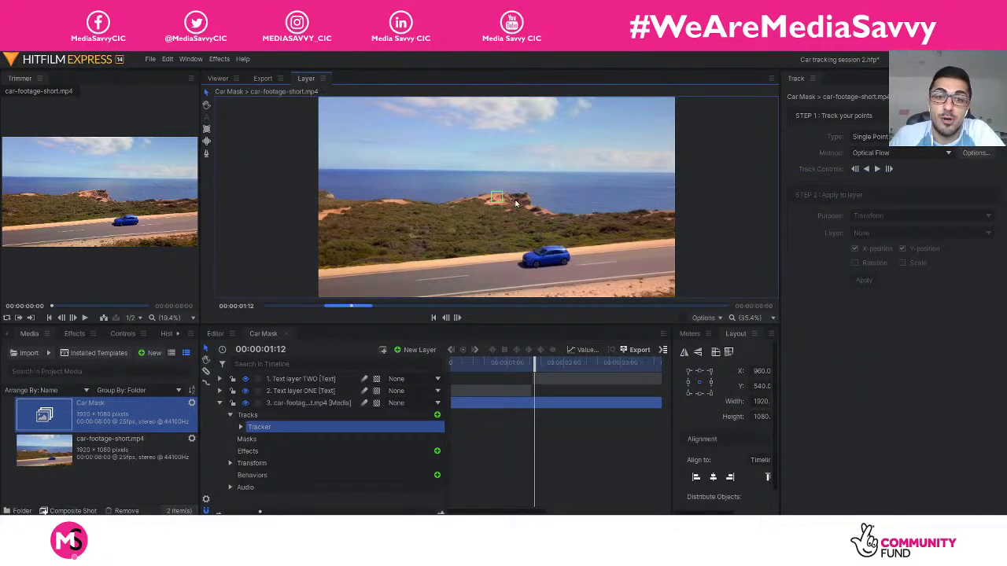
# - Select the tracker on the rocky headland and enlarge its feature and search regions
pyautogui.scroll(3, 513, 200)
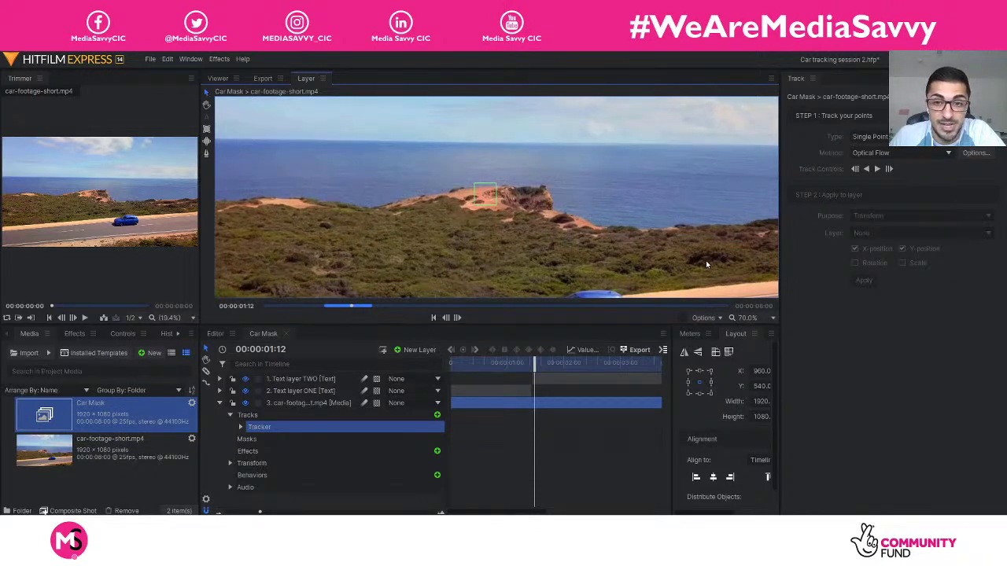
pyautogui.scroll(-1, 704, 261)
pyautogui.scroll(1, 553, 225)
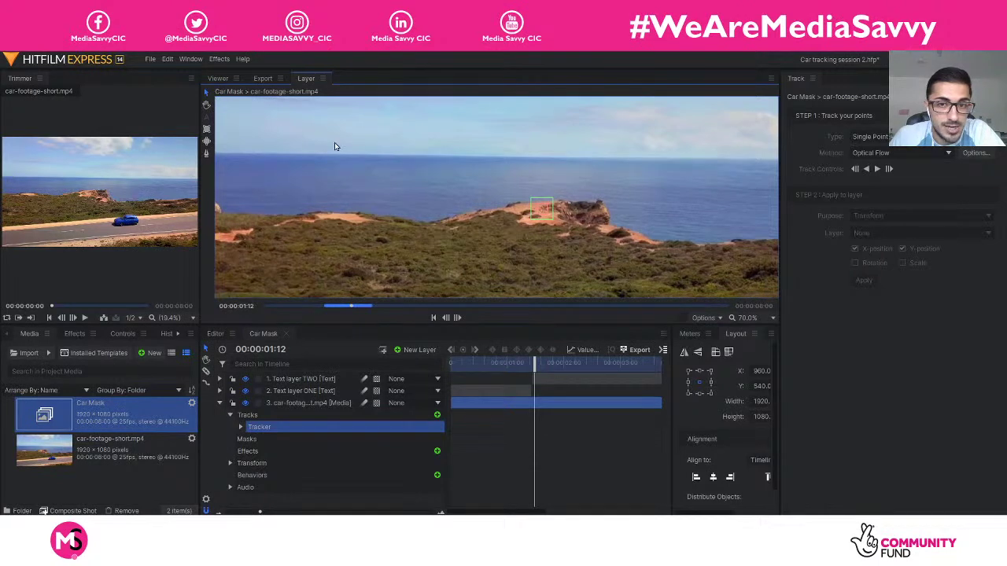
pyautogui.click(543, 212)
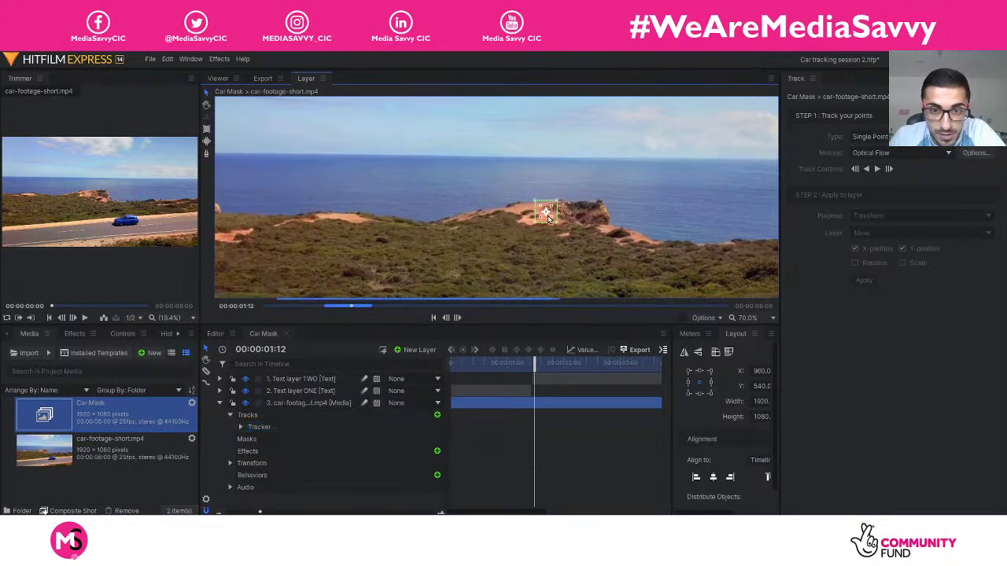
pyautogui.click(557, 225)
pyautogui.moveTo(557, 225)
pyautogui.mouseDown()
pyautogui.moveTo(567, 233)
pyautogui.moveTo(555, 243)
pyautogui.mouseUp()
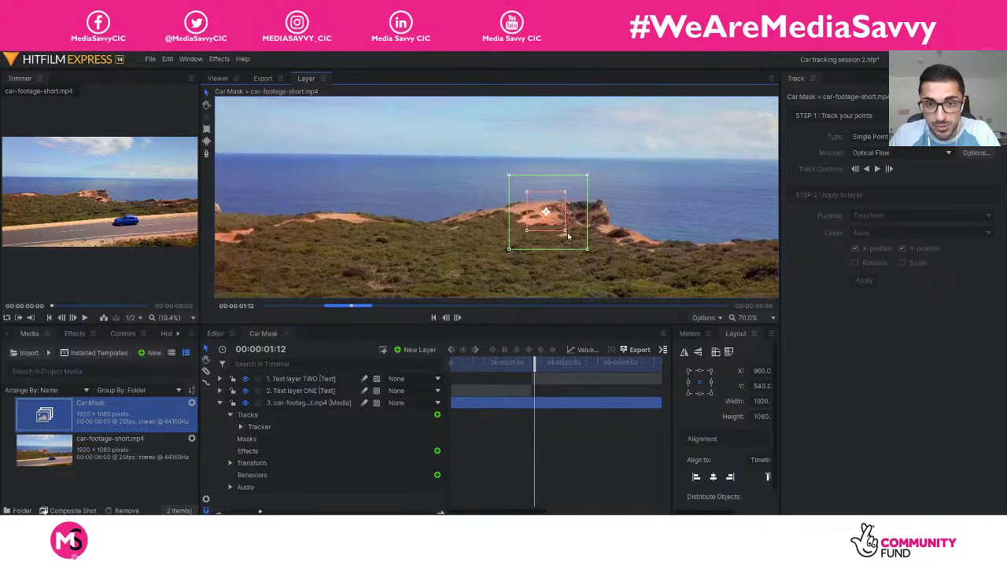
# - Move the tracker from the headland onto the white lane dash just behind the car
pyautogui.moveTo(567, 233); pyautogui.dragTo(638, 291)
pyautogui.scroll(-3, 527, 204)
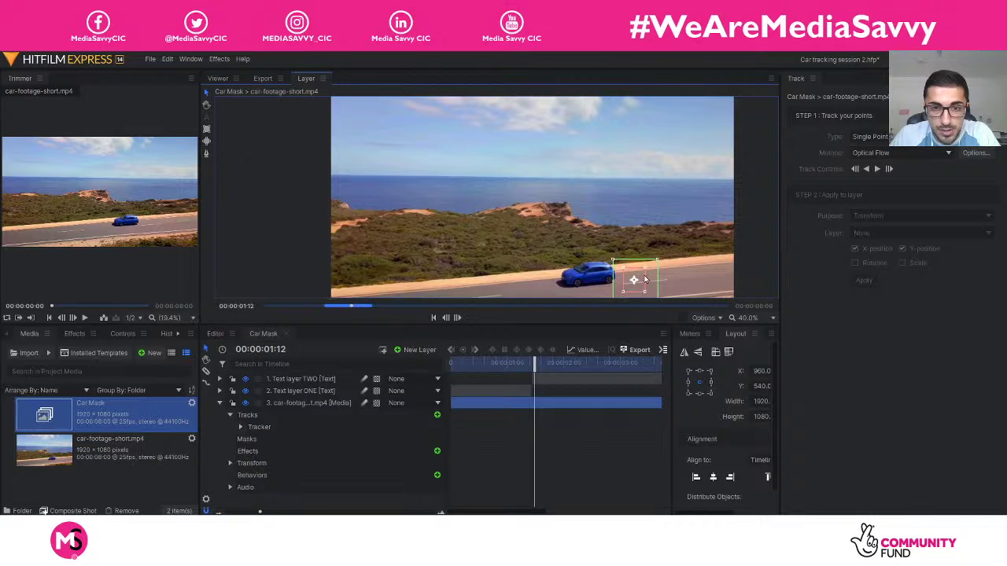
pyautogui.scroll(3, 672, 277)
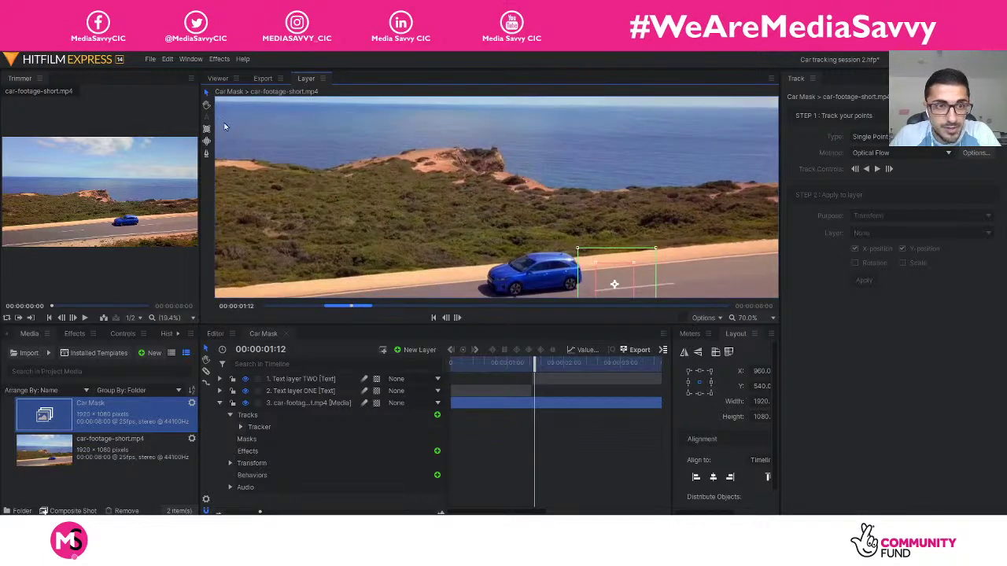
pyautogui.moveTo(600, 199); pyautogui.dragTo(646, 153)
pyautogui.moveTo(608, 189); pyautogui.dragTo(681, 176)
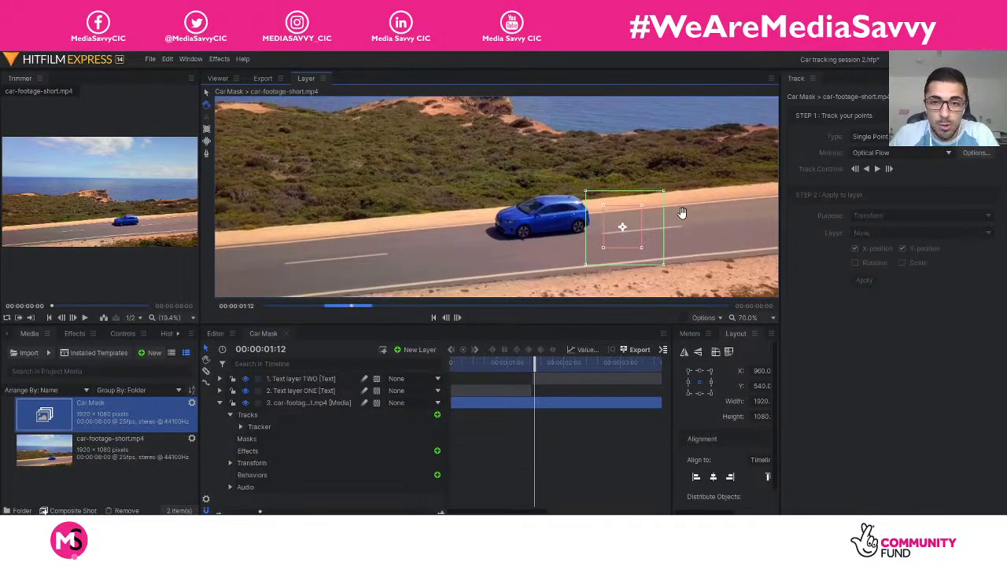
pyautogui.scroll(5, 667, 230)
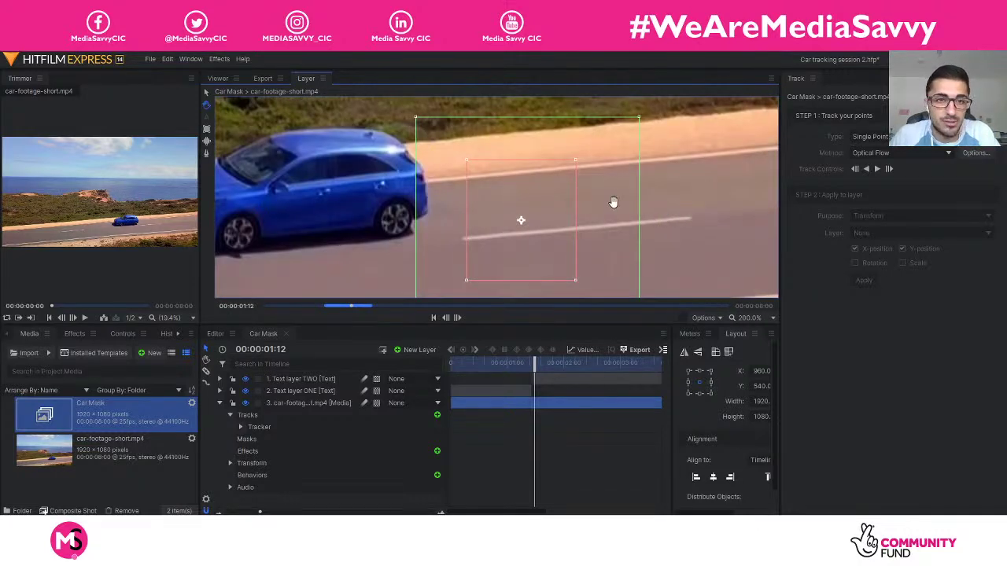
pyautogui.scroll(-3, 613, 202)
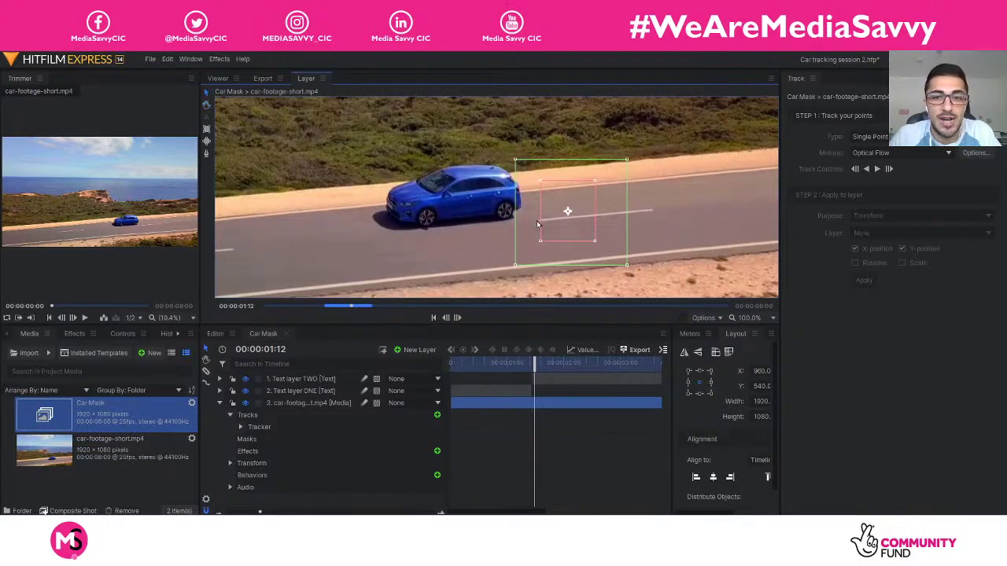
# - Shrink the tracker's feature and search regions and centre them tightly on the end of the white dash nearest the car
pyautogui.moveTo(597, 185); pyautogui.dragTo(580, 204)
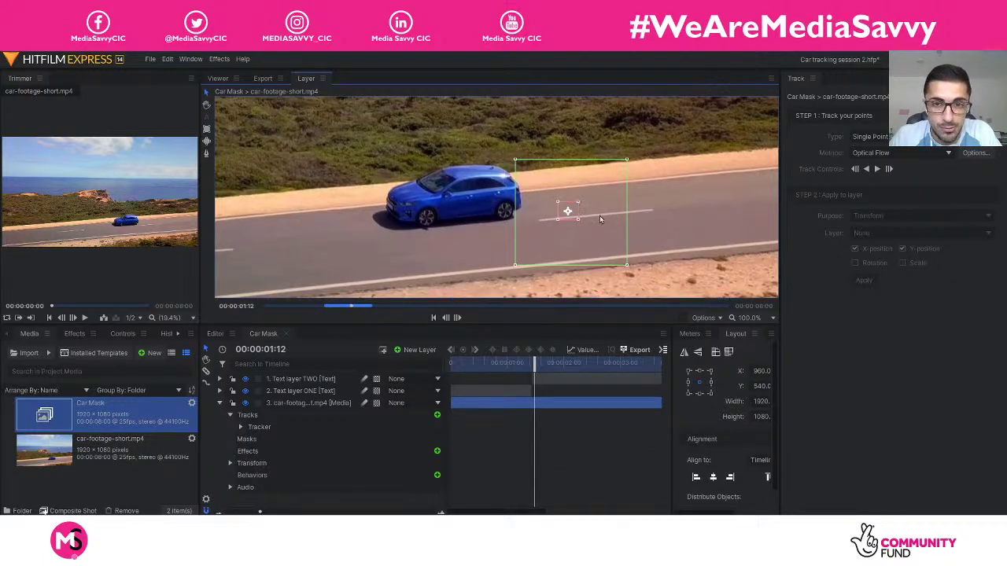
pyautogui.moveTo(626, 270); pyautogui.dragTo(566, 210)
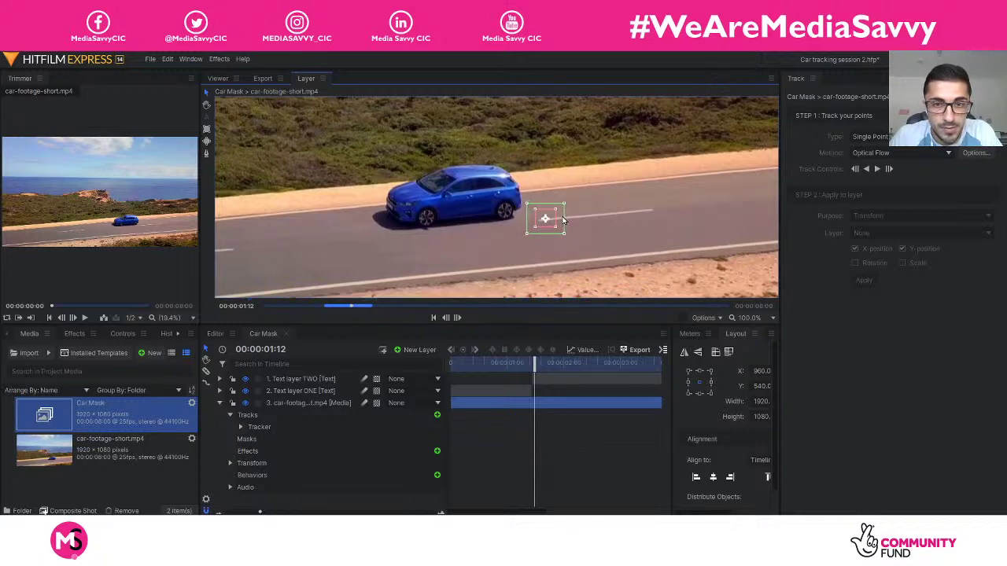
pyautogui.scroll(2, 565, 221)
pyautogui.scroll(1, 564, 221)
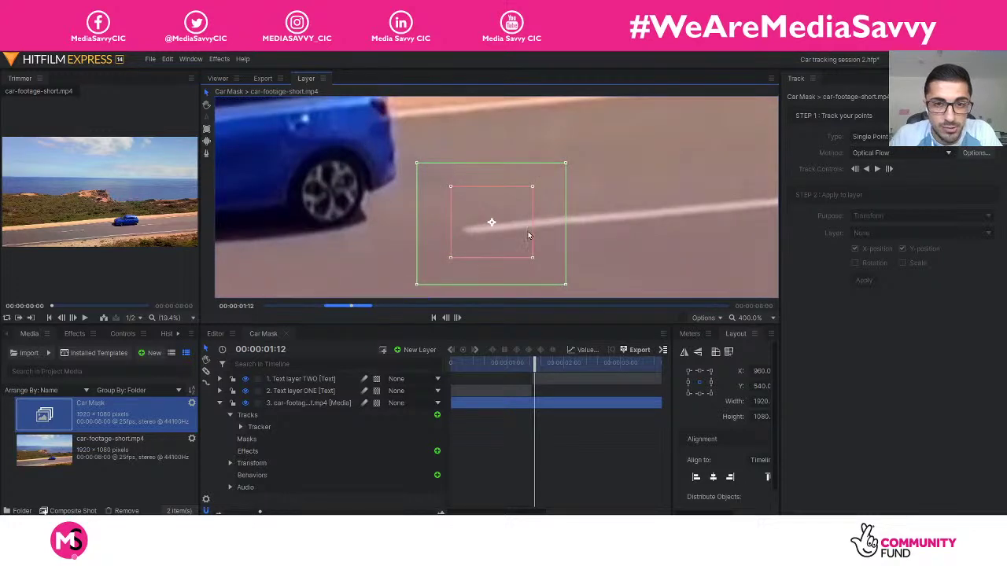
pyautogui.moveTo(516, 237); pyautogui.dragTo(503, 243)
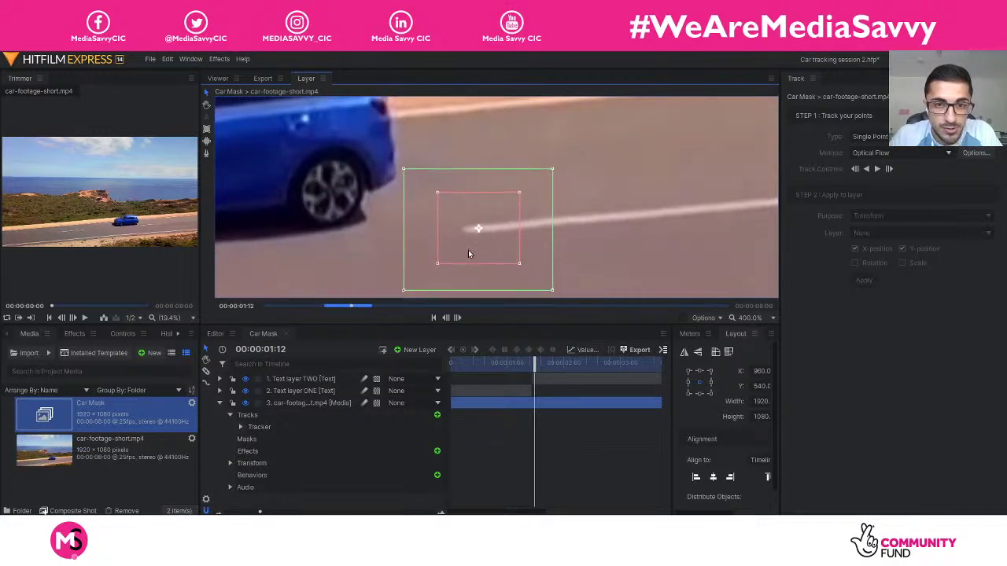
pyautogui.moveTo(438, 269); pyautogui.dragTo(462, 248)
pyautogui.moveTo(403, 292); pyautogui.dragTo(448, 260)
# - Track the dash's end forward from 00:00:01:12 to 00:00:02:01
pyautogui.scroll(-1, 602, 206)
pyautogui.scroll(-2, 659, 180)
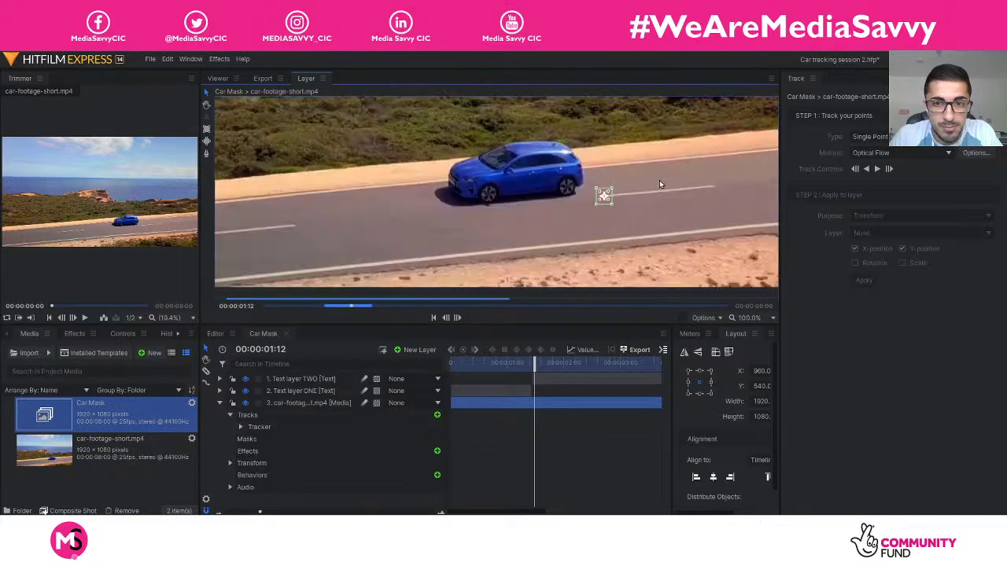
pyautogui.scroll(1, 691, 181)
pyautogui.scroll(-1, 681, 188)
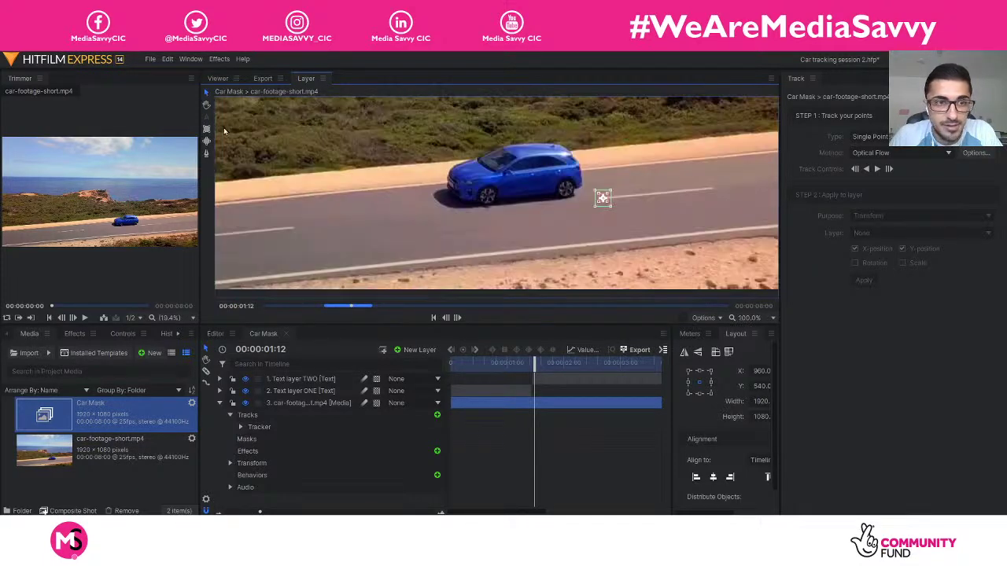
pyautogui.click(206, 105)
pyautogui.moveTo(552, 195); pyautogui.dragTo(450, 218)
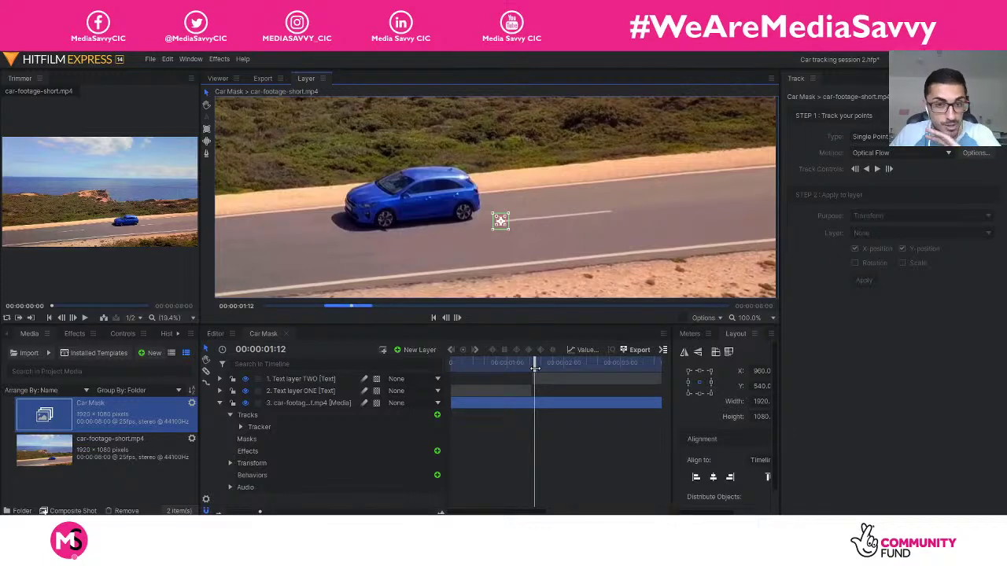
pyautogui.click(878, 169)
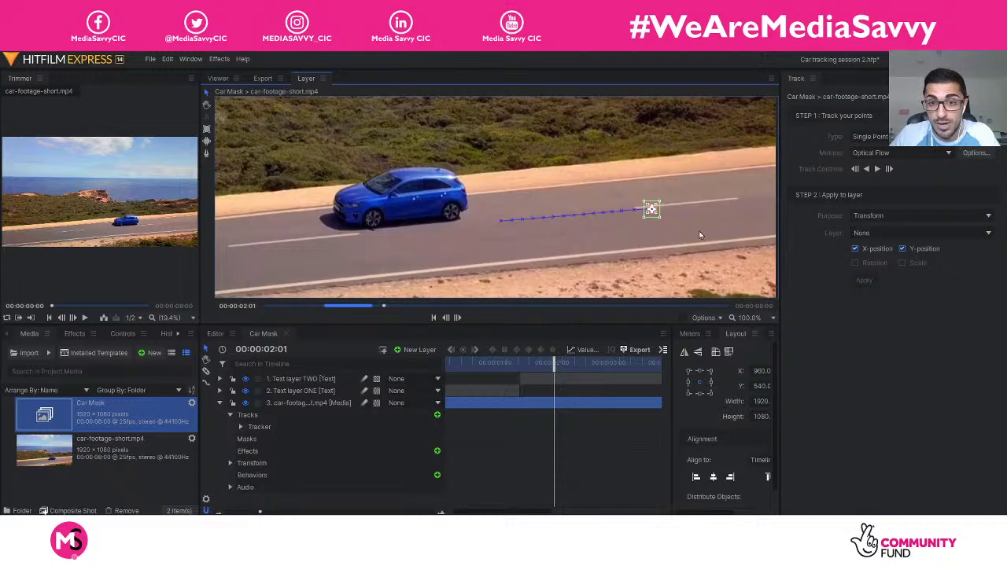
# - Step back from 00:00:02:01 to 00:00:01:22, realigning the track point with the dash's end at 00:00:02:01, 00:00:02:00 and 00:00:01:24
pyautogui.scroll(3, 689, 194)
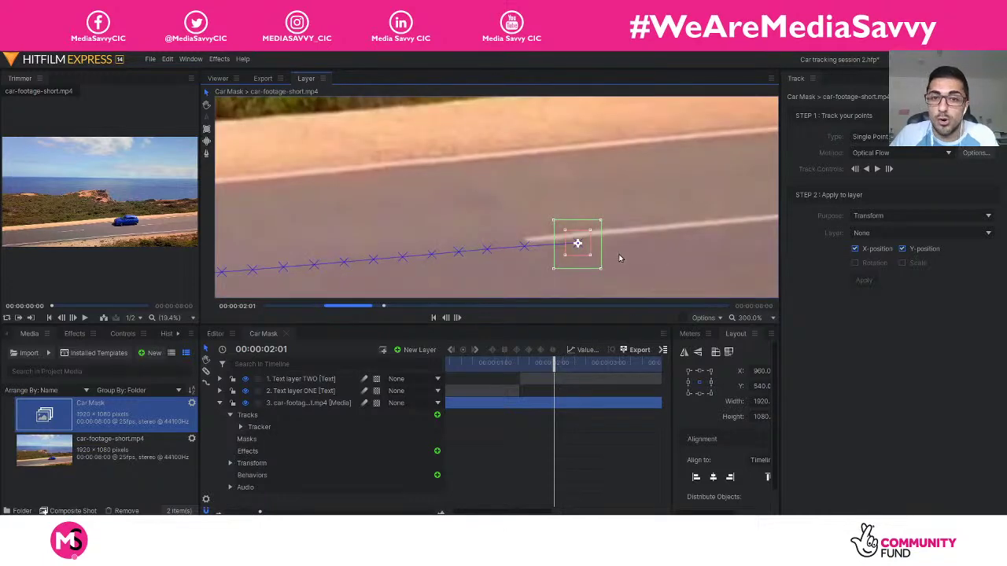
pyautogui.moveTo(589, 253); pyautogui.dragTo(561, 250)
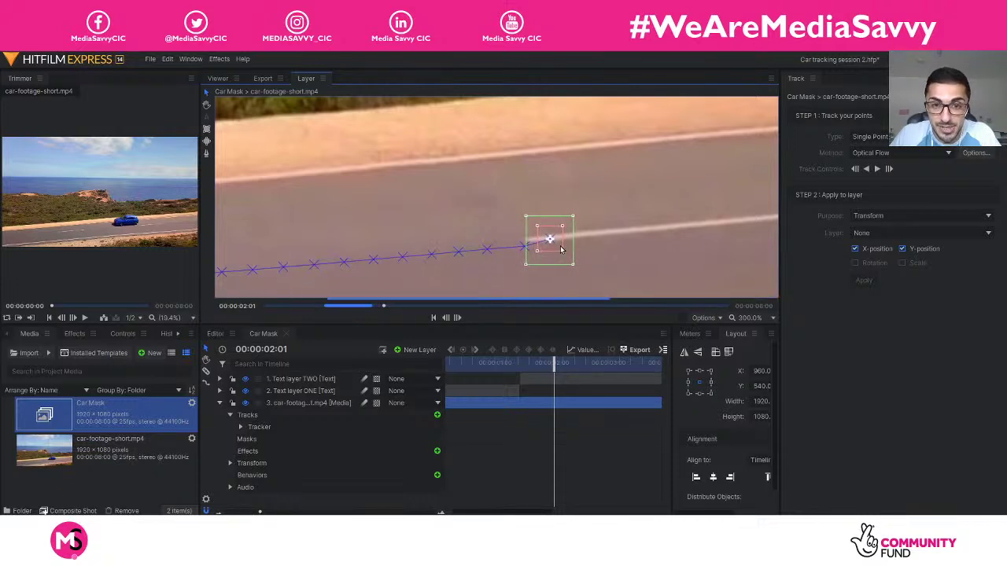
pyautogui.click(446, 319)
pyautogui.moveTo(526, 261); pyautogui.dragTo(519, 255)
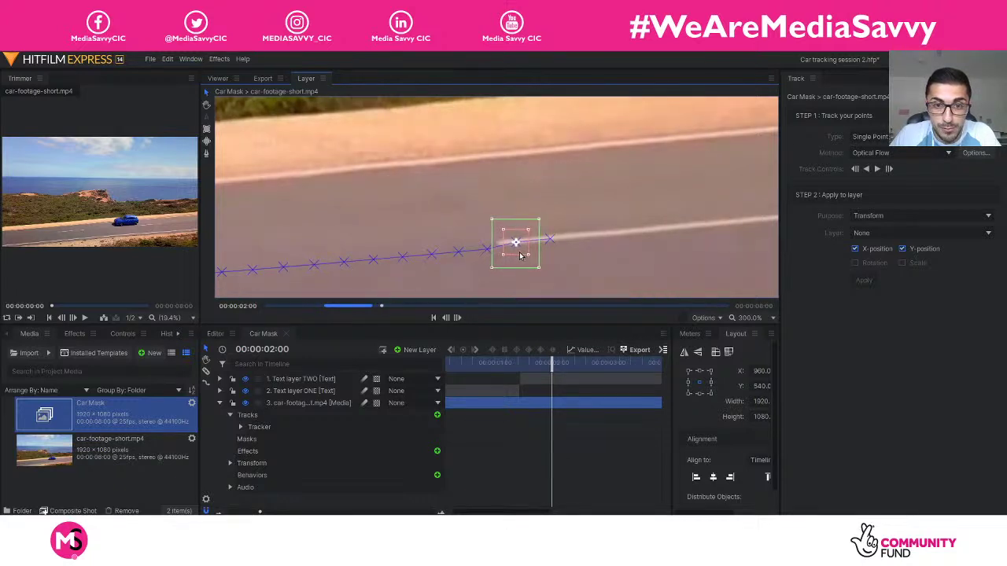
pyautogui.click(446, 319)
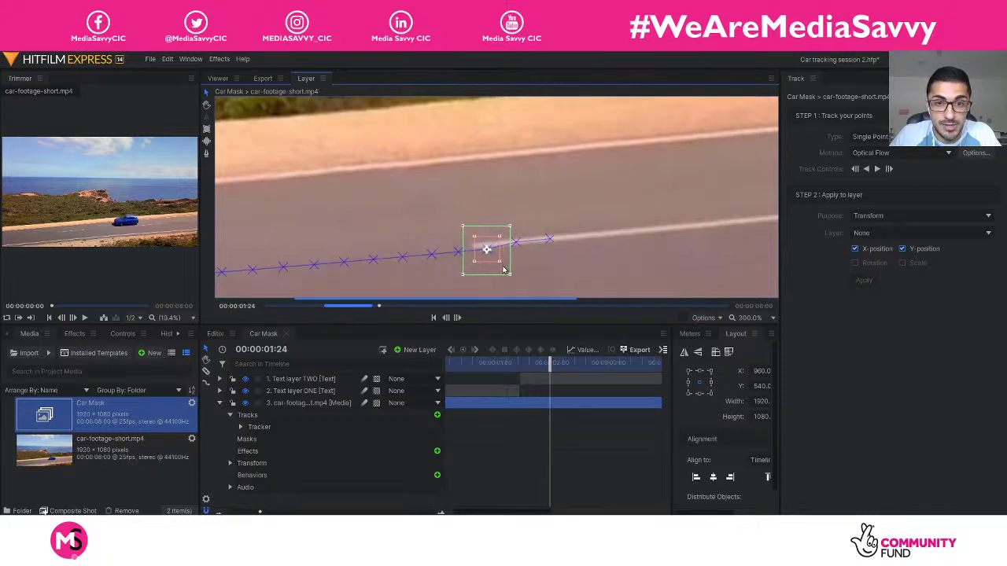
pyautogui.moveTo(499, 265); pyautogui.dragTo(497, 261)
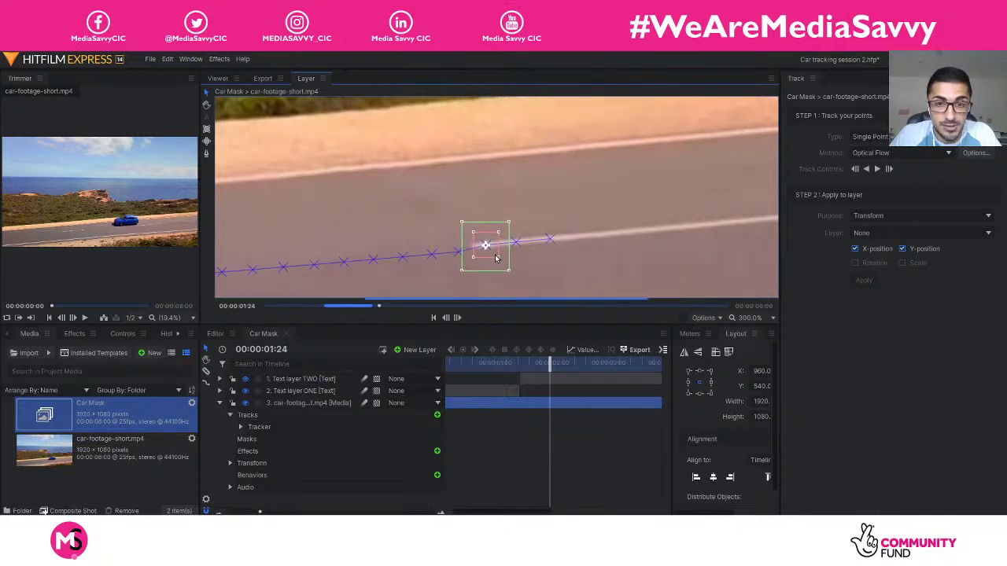
pyautogui.click(446, 319)
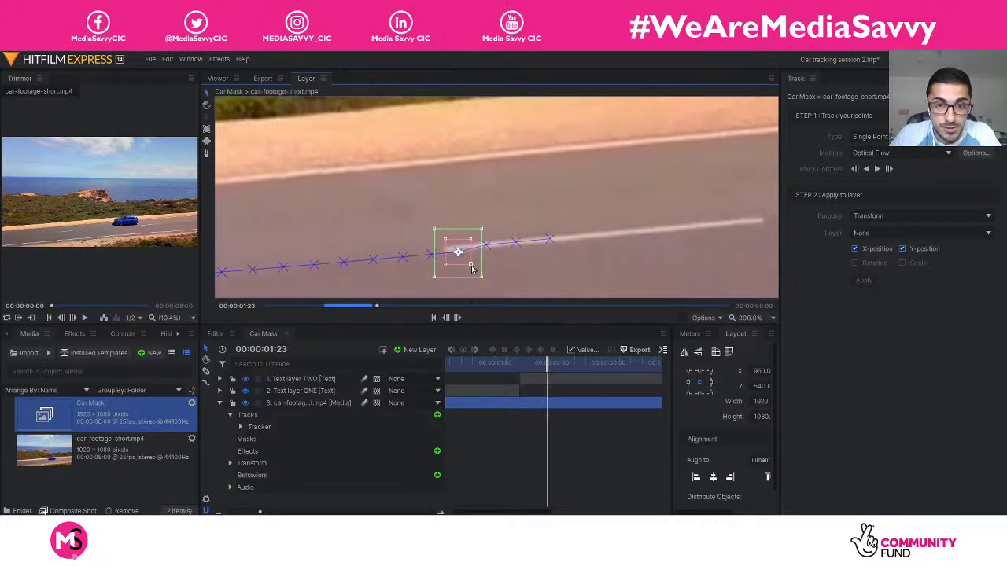
pyautogui.click(446, 319)
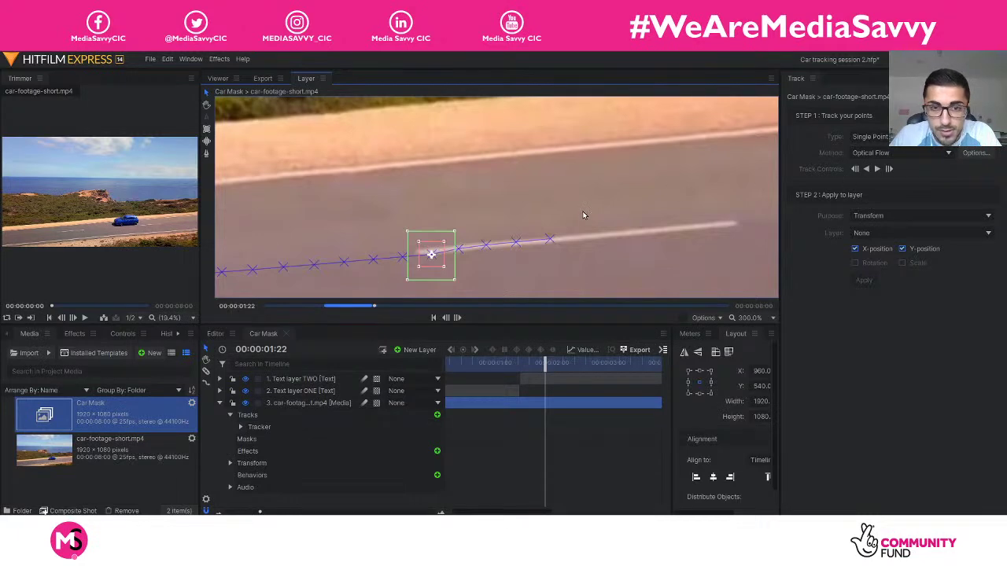
# - Track forward again frame by frame from 00:00:01:22 to 00:00:02:01
pyautogui.click(889, 169)
pyautogui.click(889, 170)
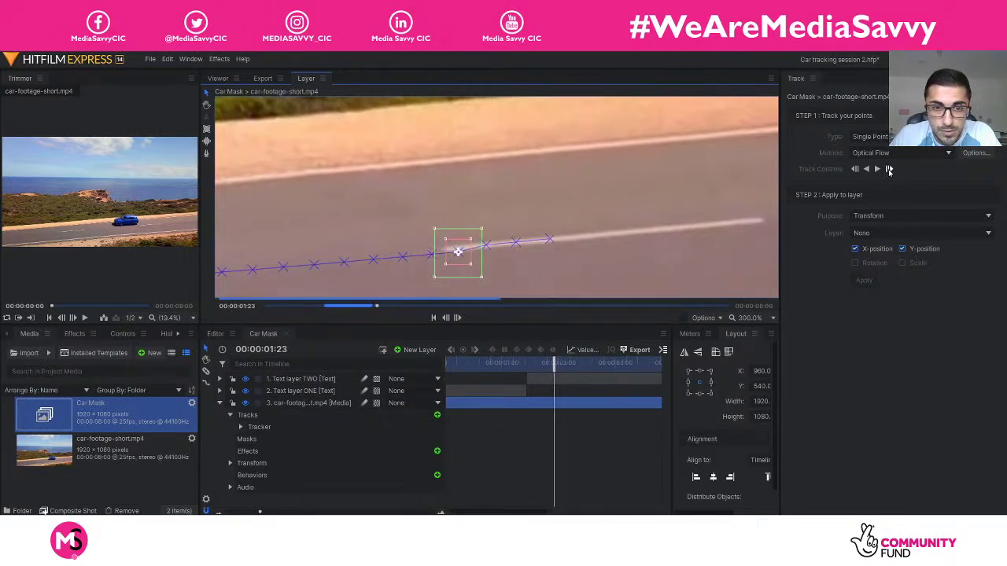
pyautogui.click(889, 169)
pyautogui.click(889, 169)
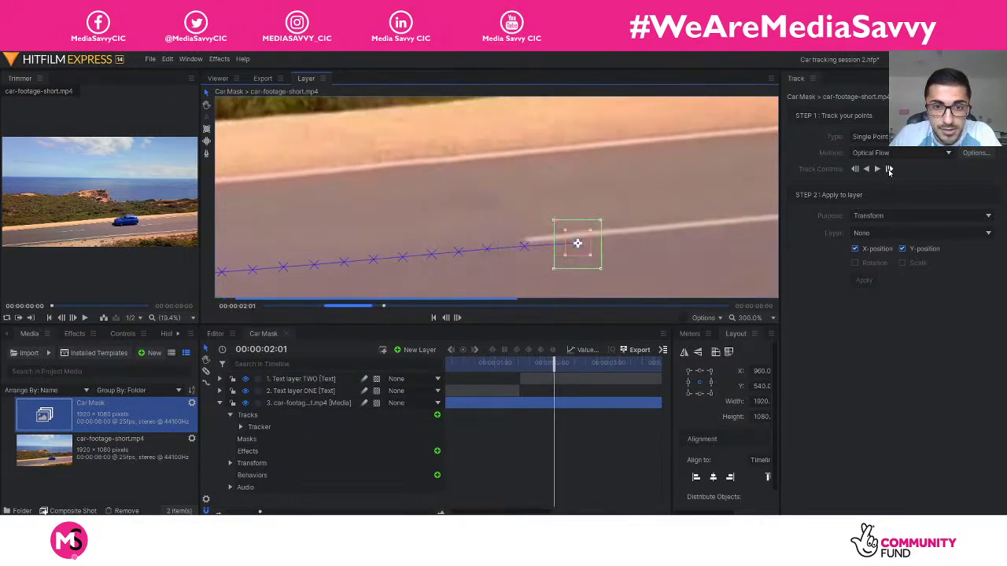
# - Realign the track point with the dash's end at 00:00:02:02, and go back one frame to correct it at 00:00:02:01
pyautogui.moveTo(586, 255); pyautogui.dragTo(584, 250)
pyautogui.click(889, 169)
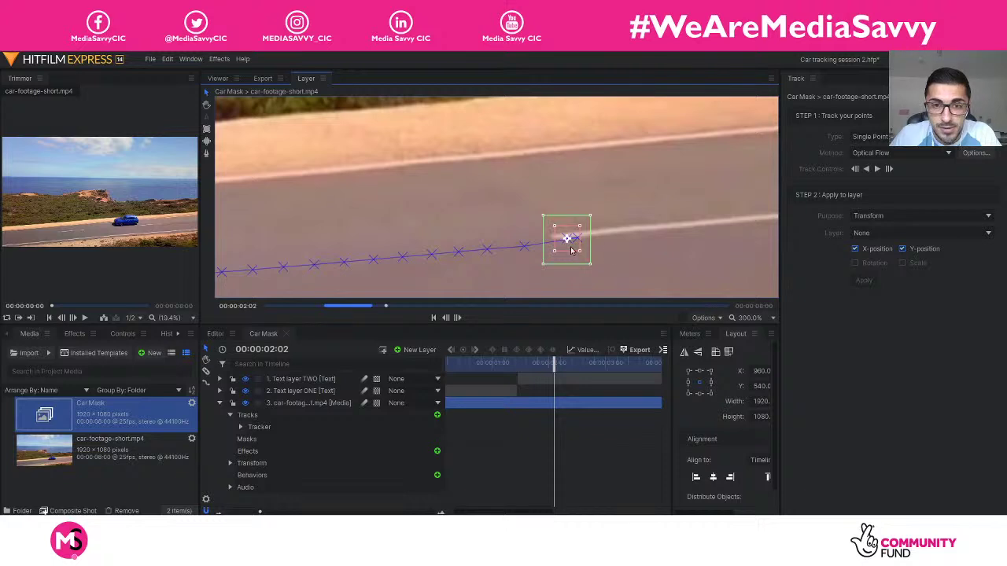
pyautogui.click(446, 318)
pyautogui.moveTo(585, 249); pyautogui.dragTo(554, 250)
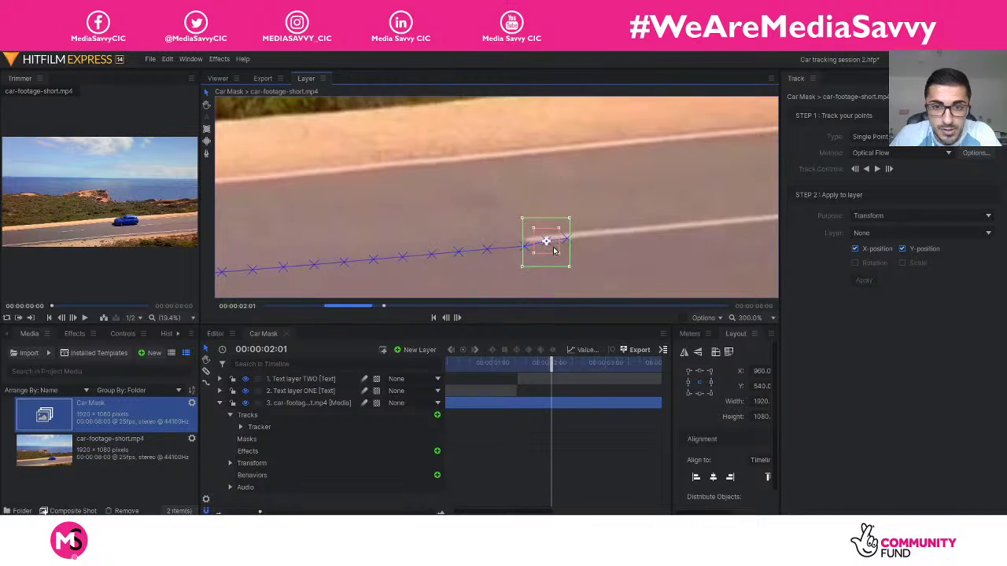
# - Continue tracking forward to 00:00:02:20, realigning the track point with the dash's end at 00:00:02:03 and 00:00:02:05
pyautogui.click(888, 169)
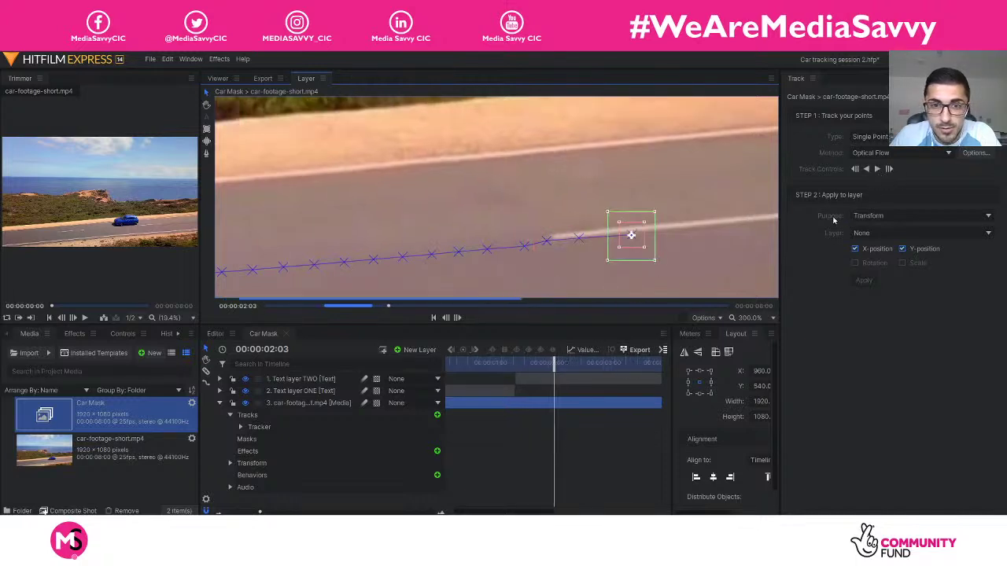
pyautogui.moveTo(647, 246); pyautogui.dragTo(617, 246)
pyautogui.click(878, 168)
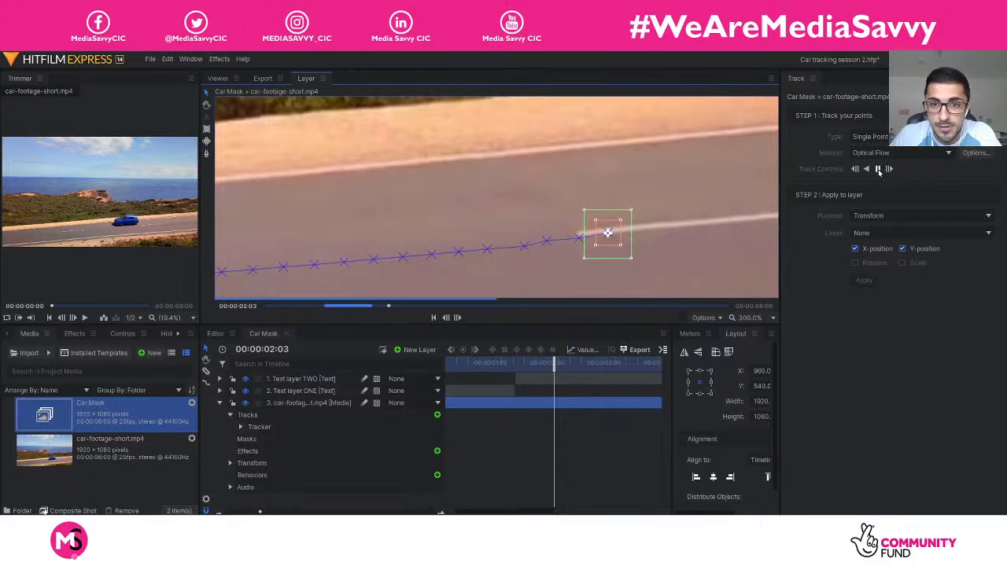
pyautogui.moveTo(701, 238); pyautogui.dragTo(688, 235)
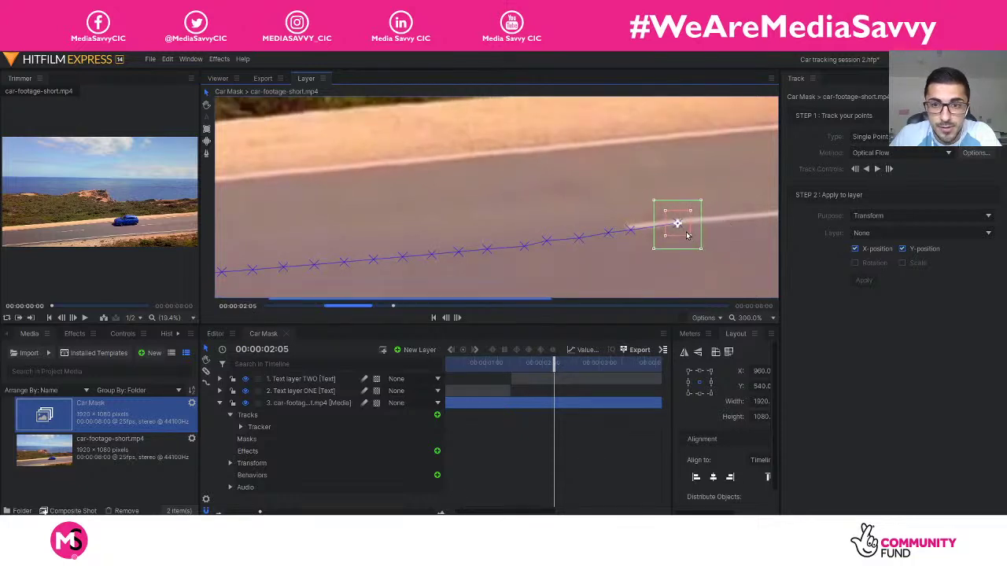
pyautogui.click(877, 168)
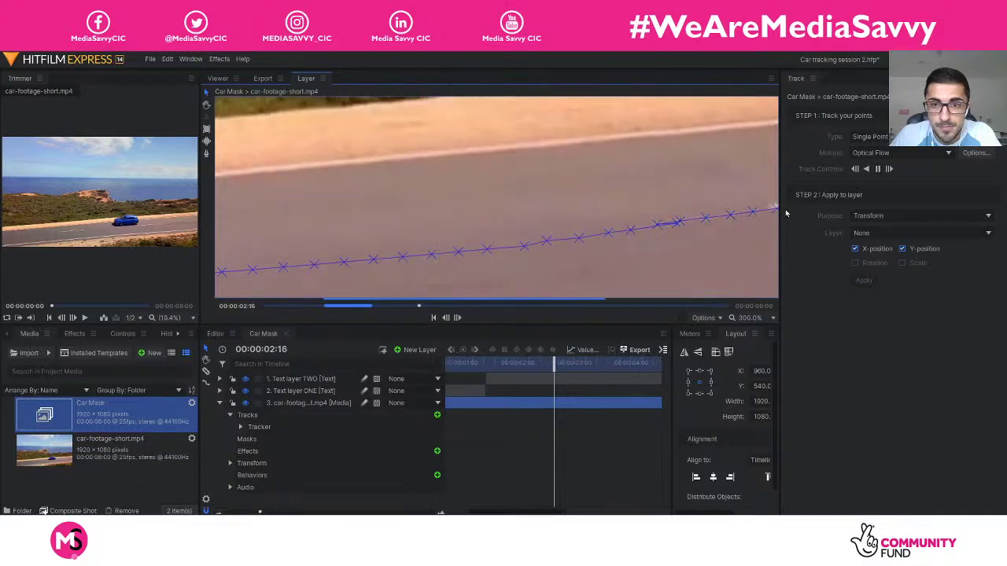
# - Inspect the tracked motion path along the road, close up around the point corrected at 00:00:02:05
pyautogui.scroll(-4, 755, 222)
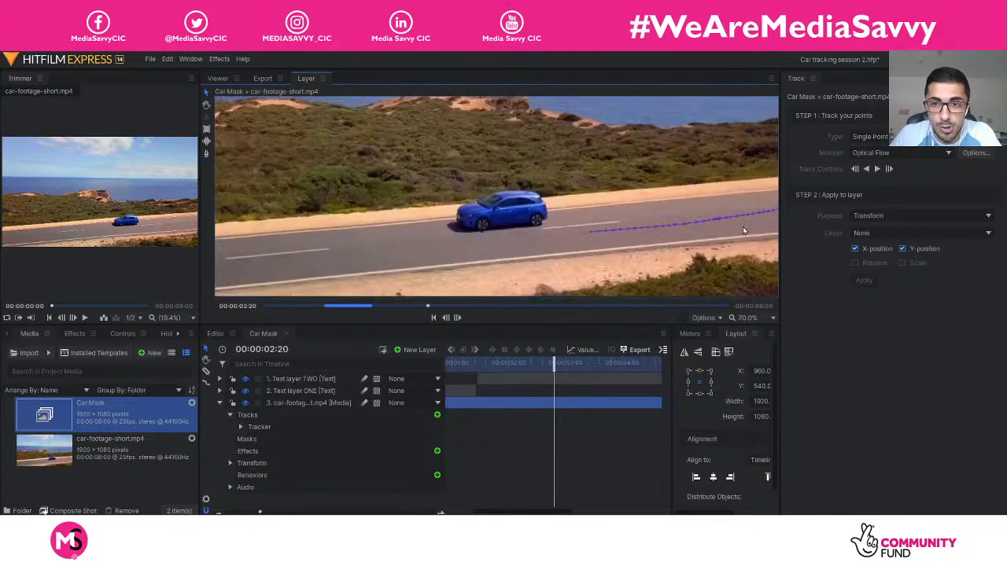
pyautogui.moveTo(550, 512); pyautogui.dragTo(459, 512)
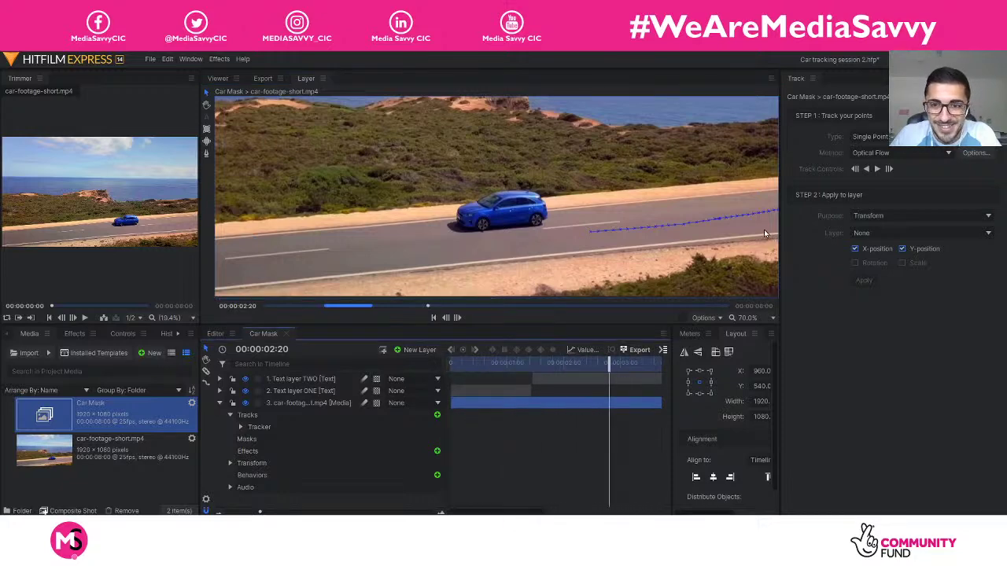
pyautogui.scroll(4, 595, 189)
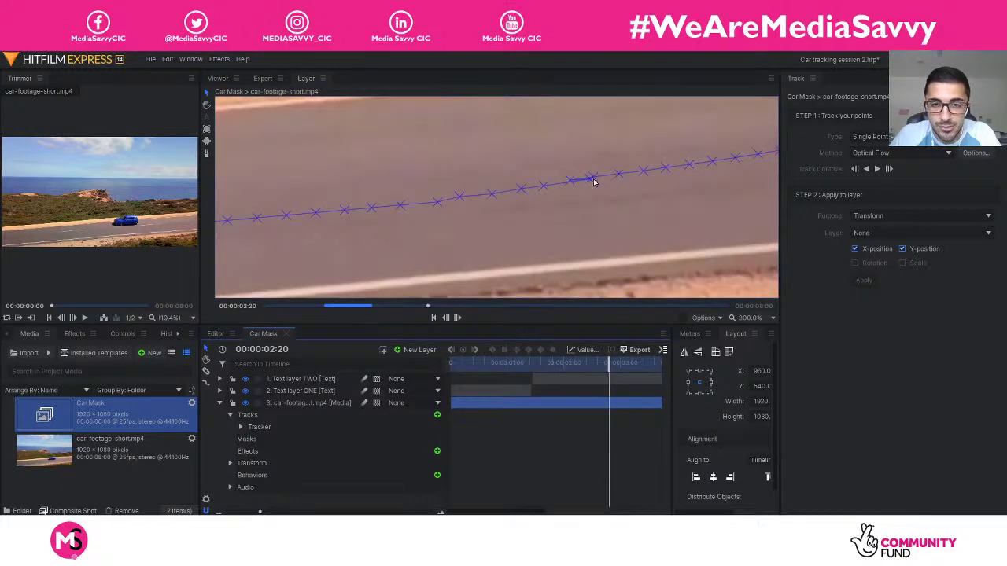
# - Reposition the track point at 00:00:02:05 onto the end of the road dash and check its motion path
pyautogui.moveTo(609, 362); pyautogui.dragTo(574, 360)
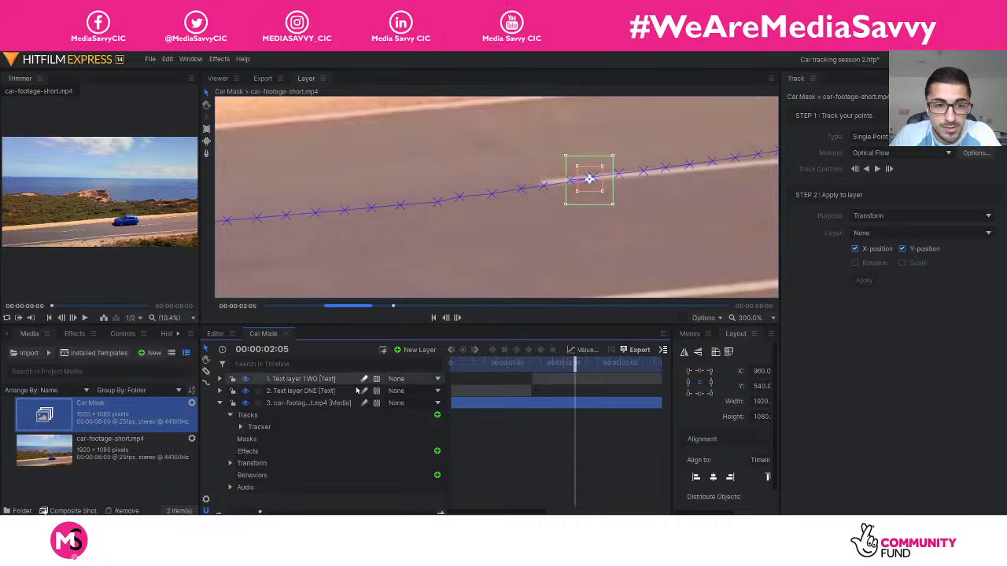
pyautogui.moveTo(599, 188)
pyautogui.mouseDown()
pyautogui.moveTo(560, 191)
pyautogui.moveTo(606, 178)
pyautogui.mouseUp()
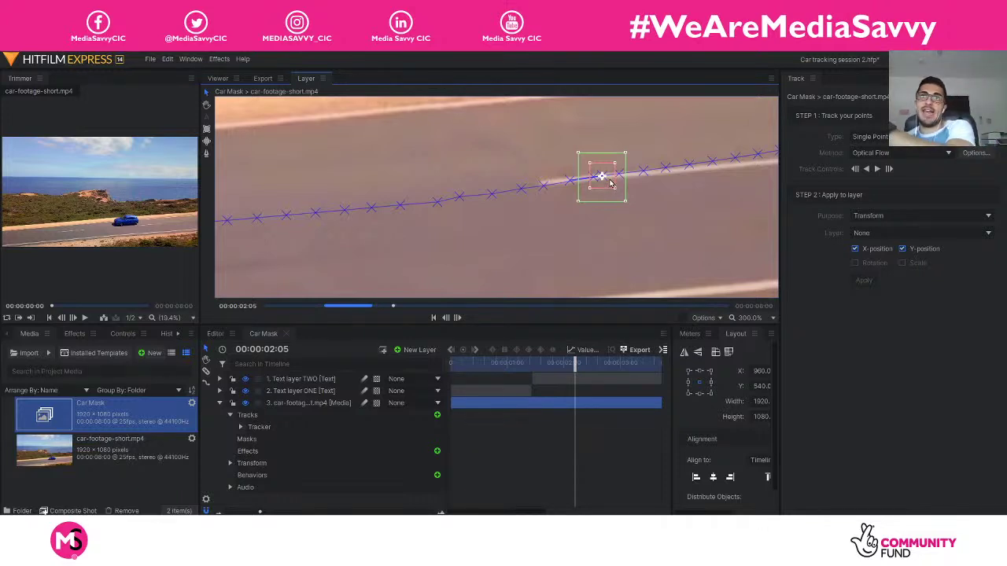
pyautogui.moveTo(611, 186); pyautogui.dragTo(564, 196)
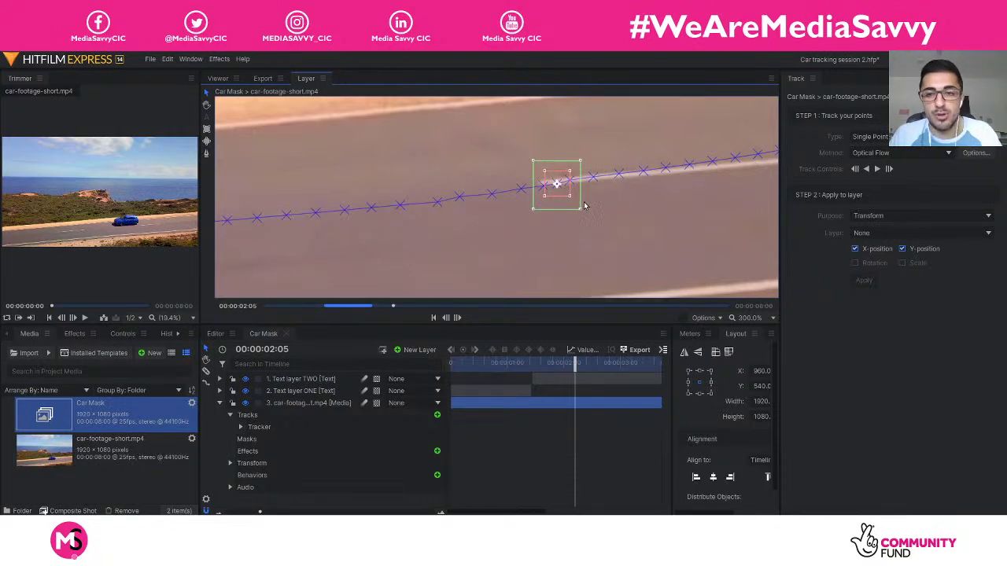
pyautogui.scroll(-1, 666, 173)
pyautogui.scroll(-1, 667, 173)
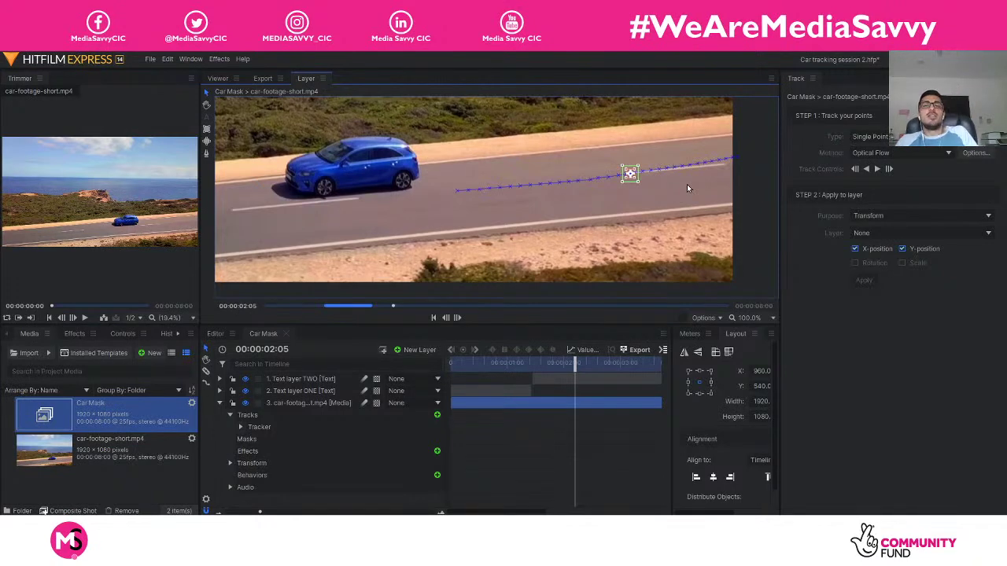
pyautogui.scroll(3, 697, 180)
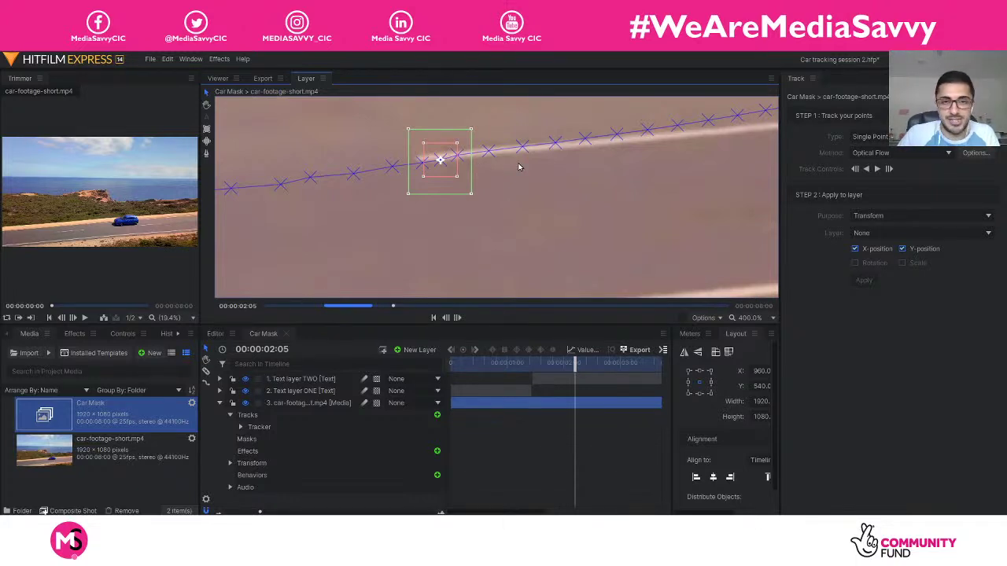
pyautogui.scroll(-2, 520, 166)
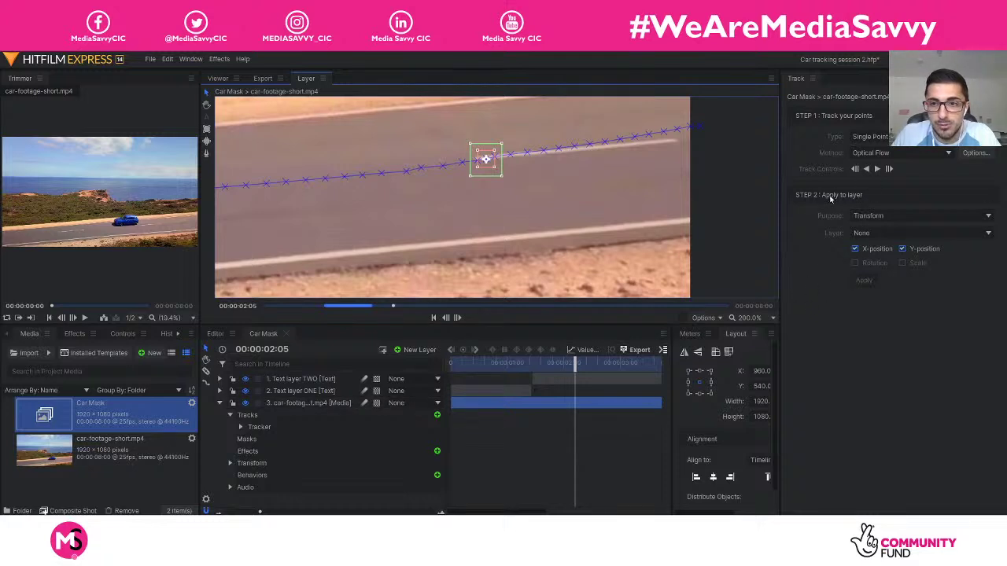
pyautogui.scroll(-2, 376, 190)
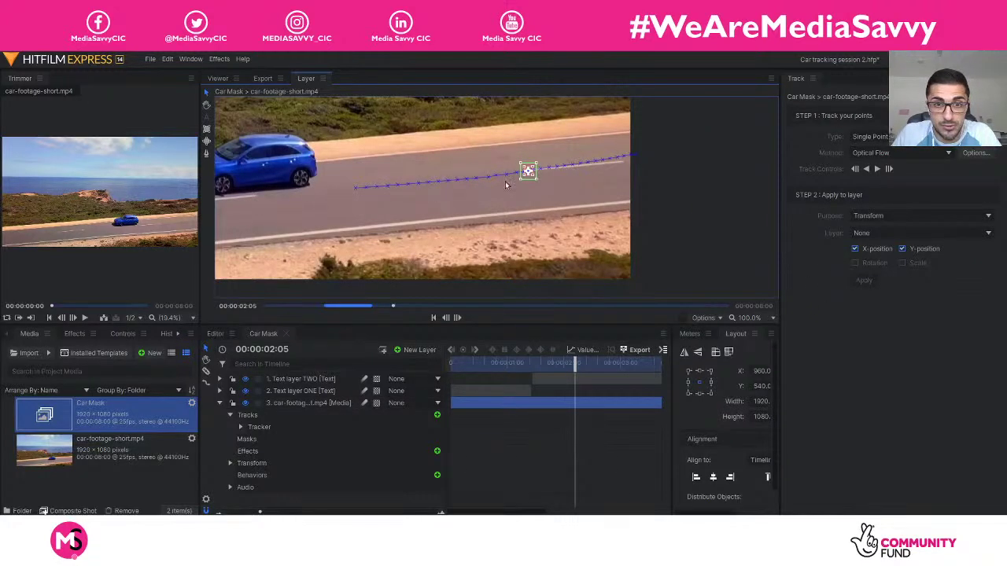
# - Apply the track's X and Y position as a transform to Text layer TWO from 00:00:01:12
pyautogui.moveTo(575, 363); pyautogui.dragTo(534, 380)
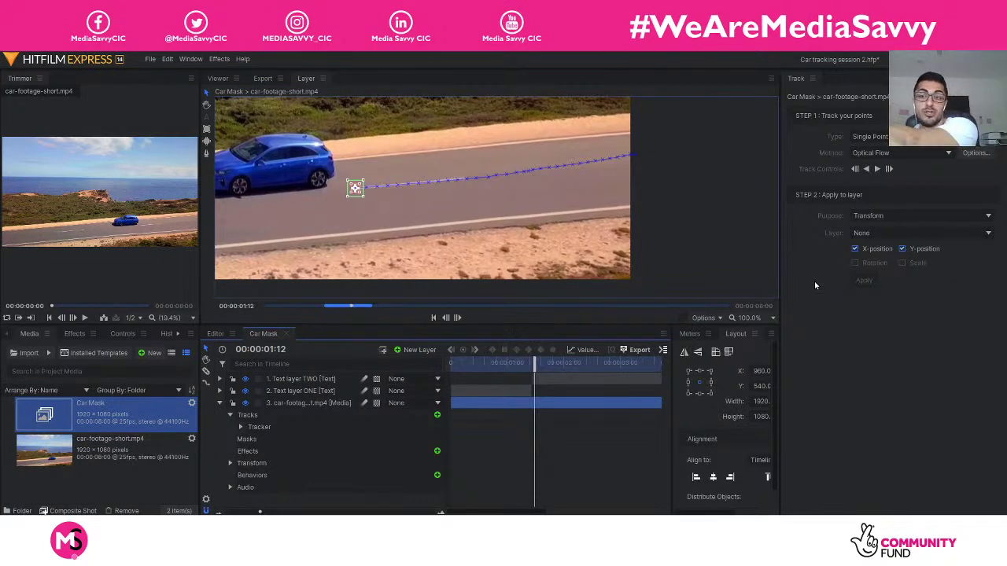
pyautogui.click(895, 233)
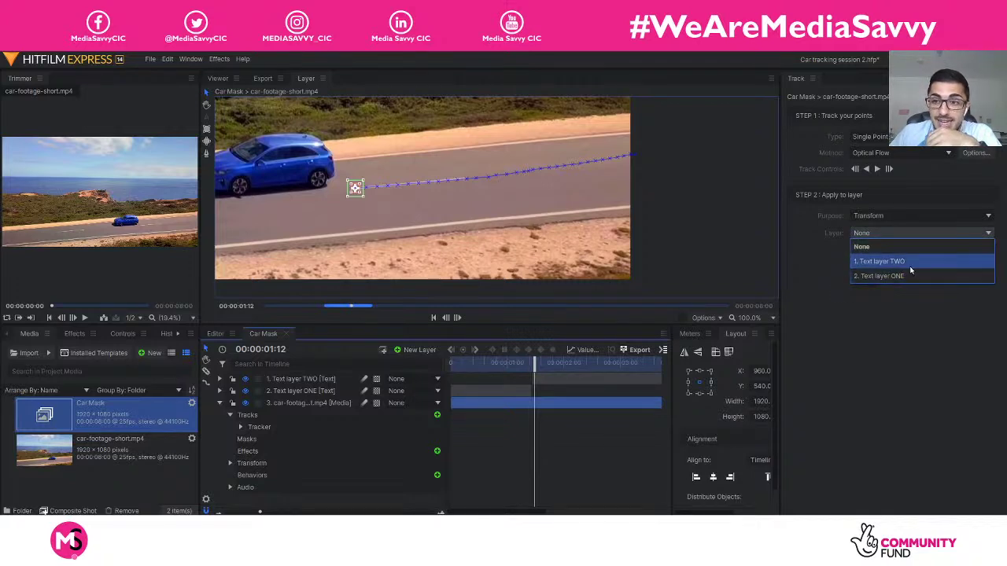
pyautogui.click(902, 266)
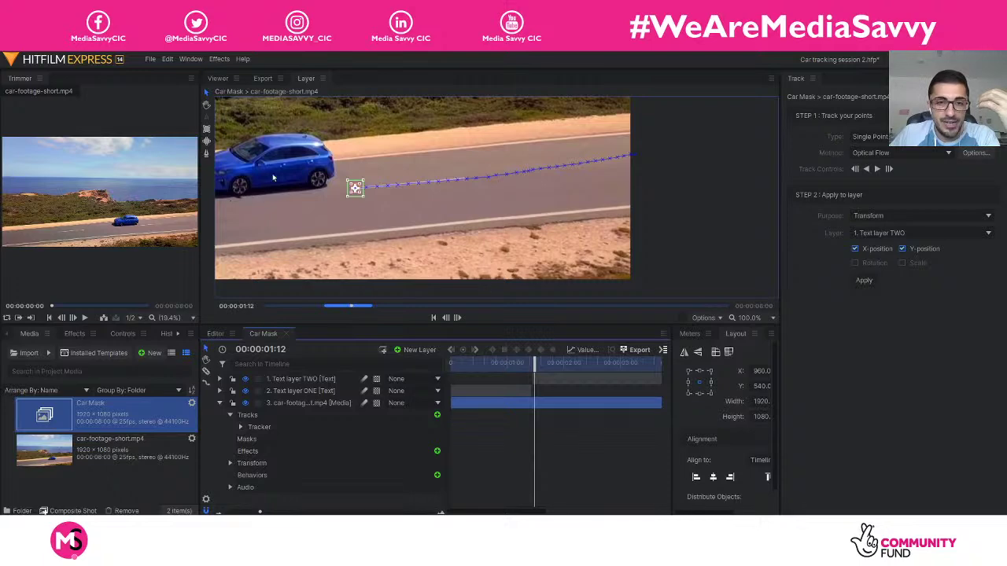
# - Play the composite shot through to check how the DRIVE text follows the road
pyautogui.moveTo(553, 364)
pyautogui.mouseDown()
pyautogui.moveTo(573, 364)
pyautogui.moveTo(534, 363)
pyautogui.moveTo(550, 363)
pyautogui.mouseUp()
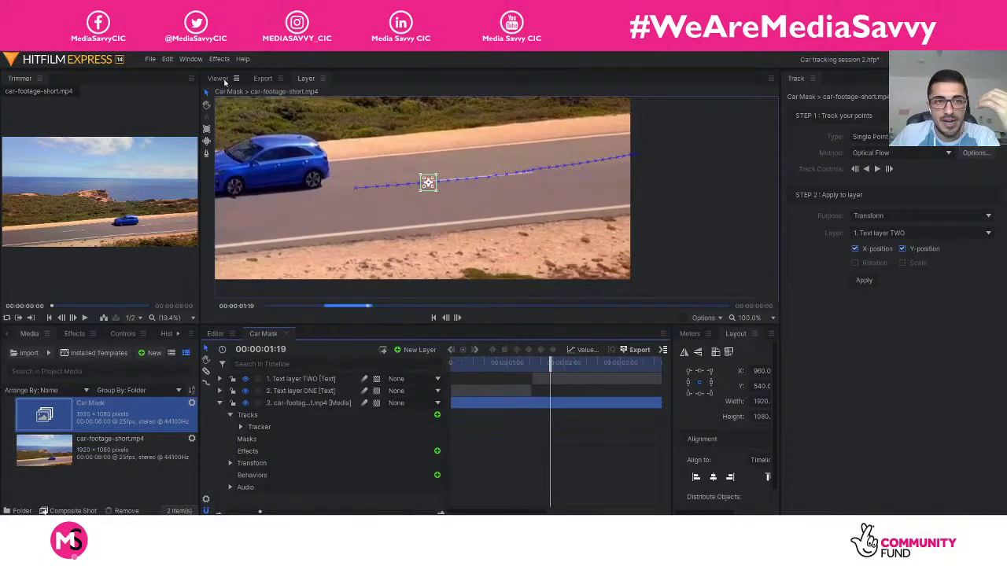
pyautogui.click(219, 80)
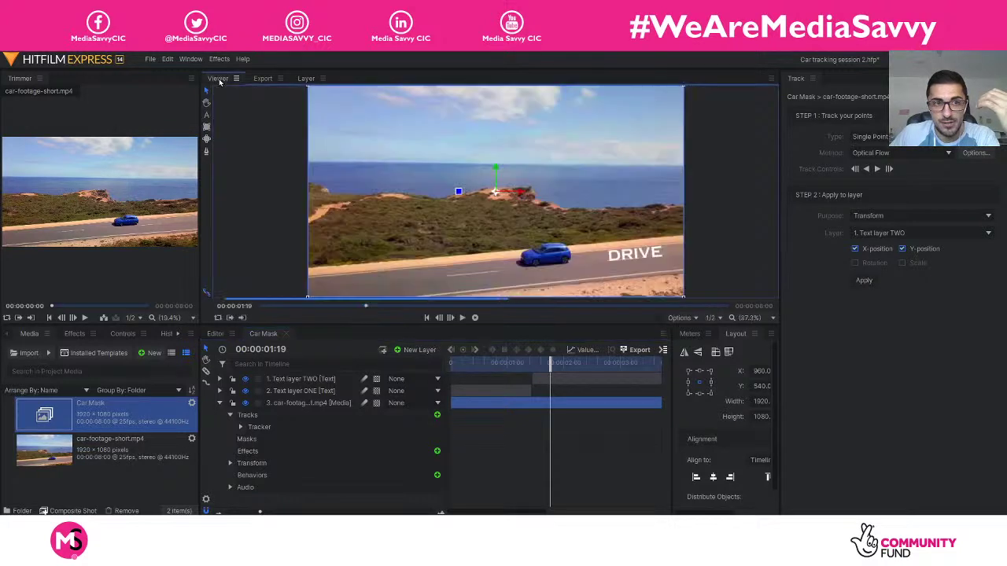
pyautogui.moveTo(548, 363); pyautogui.dragTo(433, 369)
pyautogui.click(475, 319)
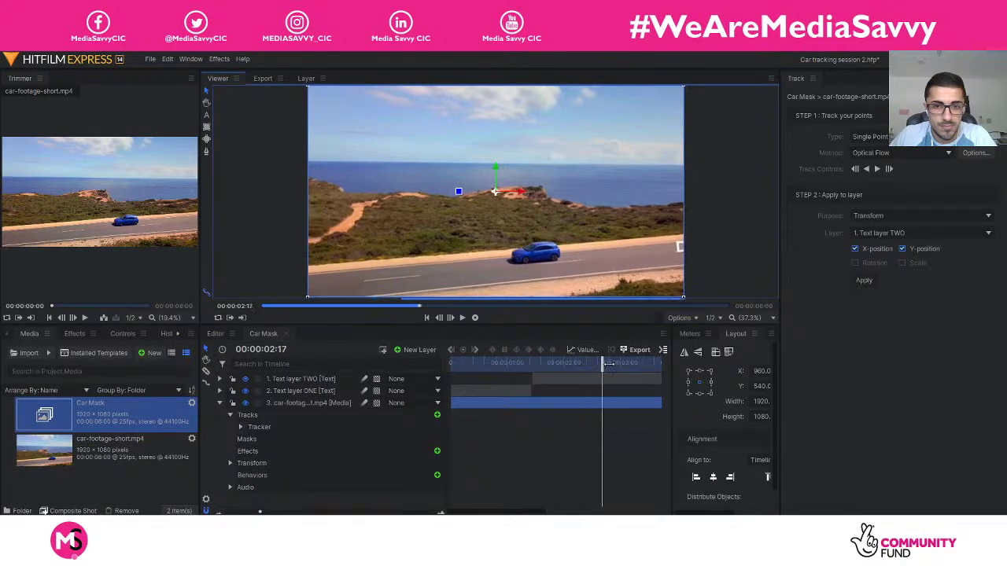
pyautogui.moveTo(589, 366); pyautogui.dragTo(439, 365)
pyautogui.press('space')
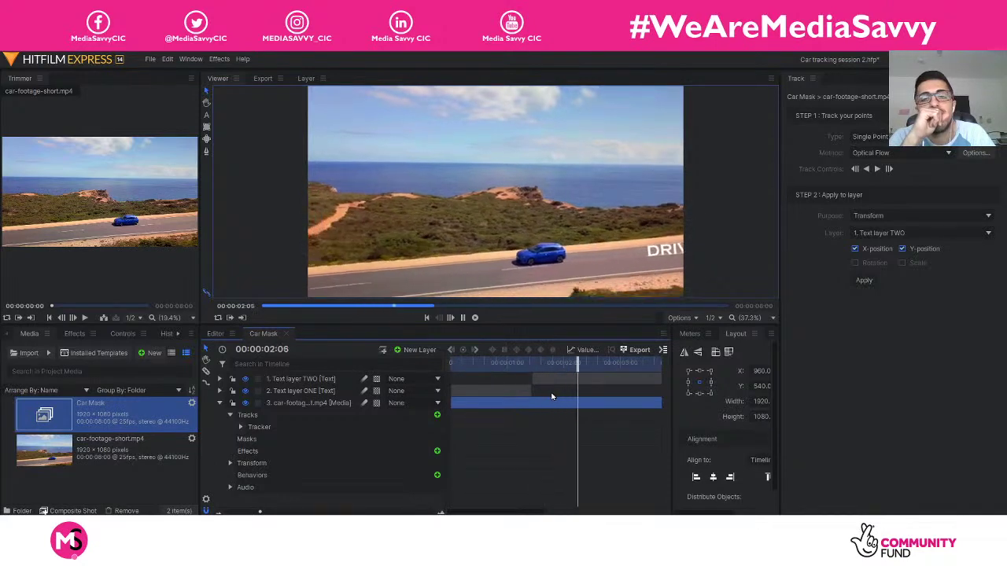
pyautogui.press('space')
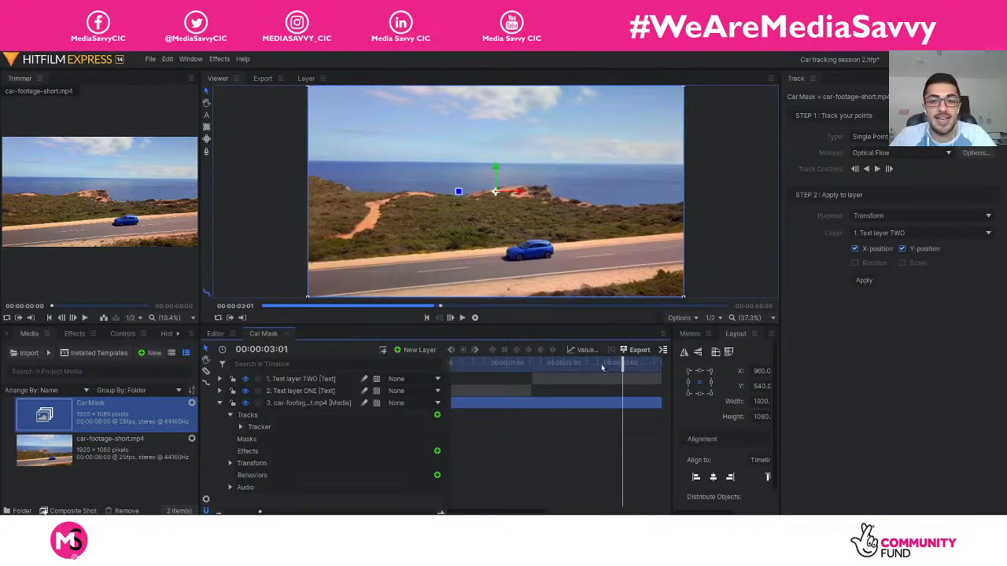
# - Compare the DRIVE text's placement and Text layer TWO's position keyframes between 00:00:01:11 and 00:00:01:12
pyautogui.moveTo(630, 360); pyautogui.dragTo(533, 360)
pyautogui.scroll(10, 585, 268)
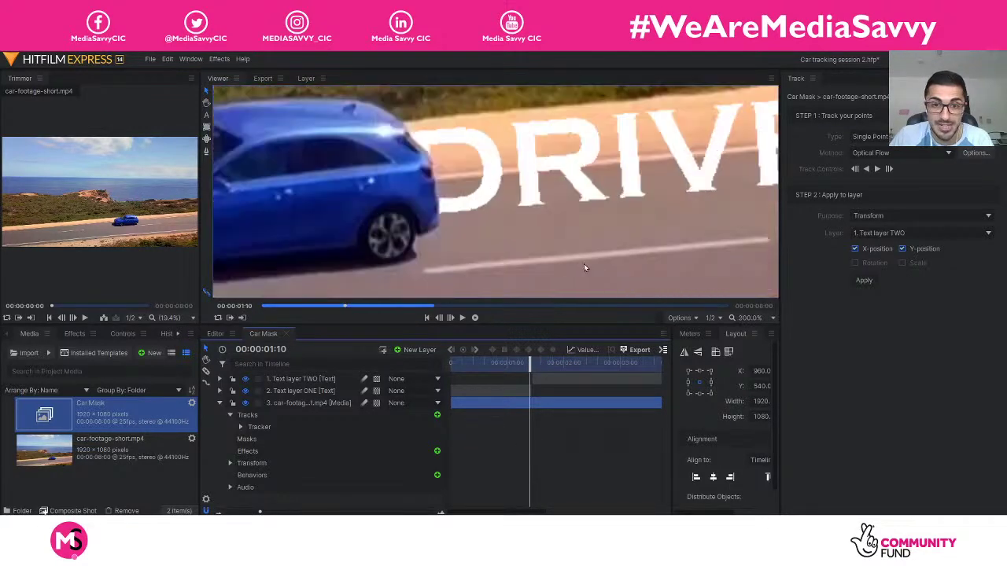
pyautogui.moveTo(525, 363)
pyautogui.mouseDown()
pyautogui.moveTo(541, 369)
pyautogui.moveTo(531, 370)
pyautogui.mouseUp()
pyautogui.click(298, 383)
pyautogui.click(220, 379)
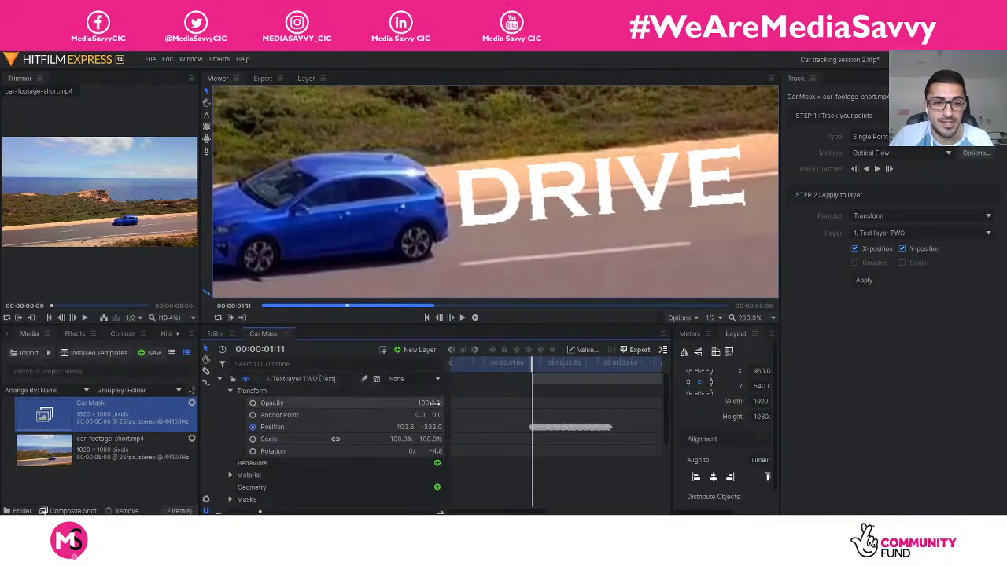
pyautogui.moveTo(261, 512); pyautogui.dragTo(281, 512)
pyautogui.moveTo(477, 513); pyautogui.dragTo(502, 515)
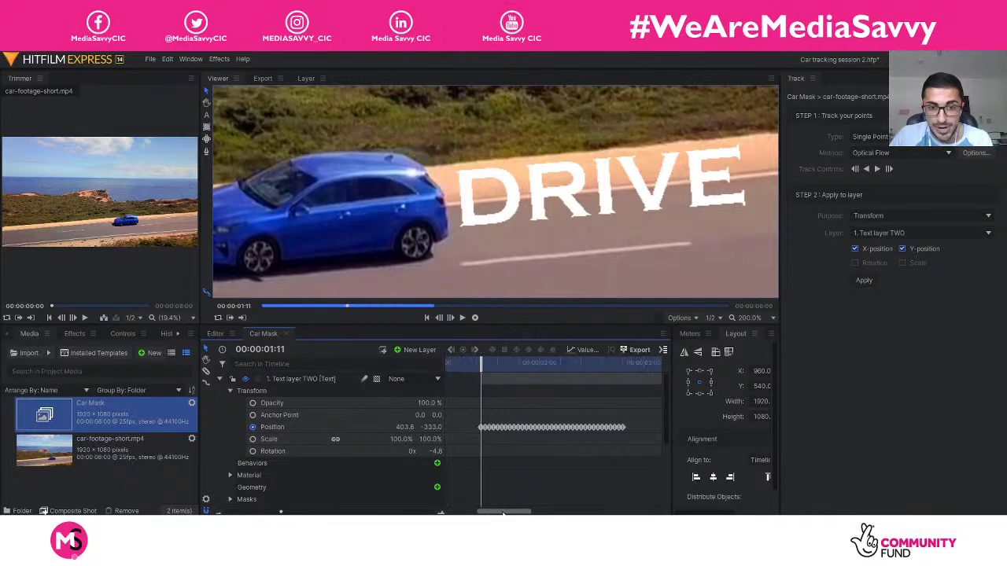
pyautogui.moveTo(493, 370)
pyautogui.mouseDown()
pyautogui.moveTo(537, 376)
pyautogui.moveTo(481, 379)
pyautogui.mouseUp()
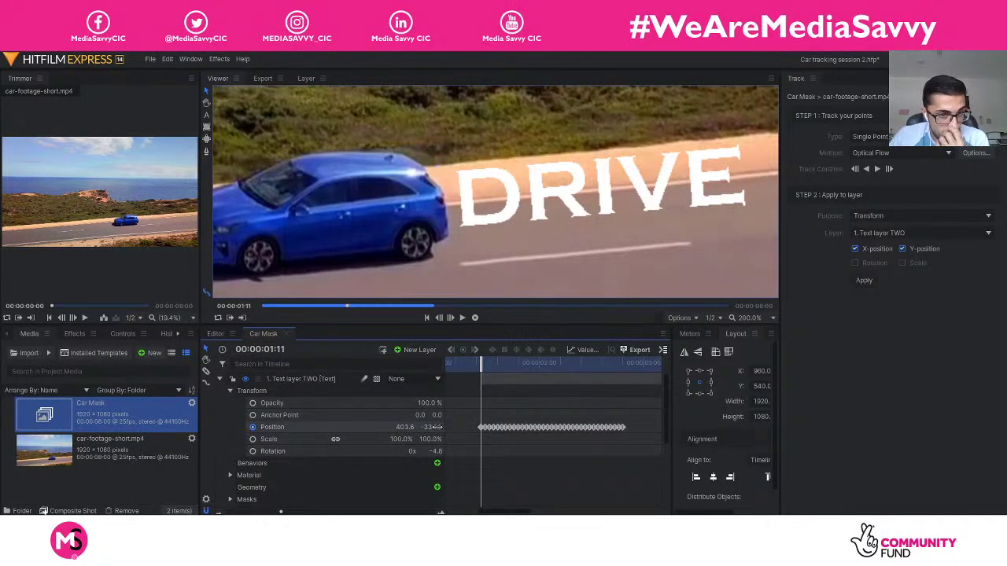
pyautogui.moveTo(479, 366); pyautogui.dragTo(484, 367)
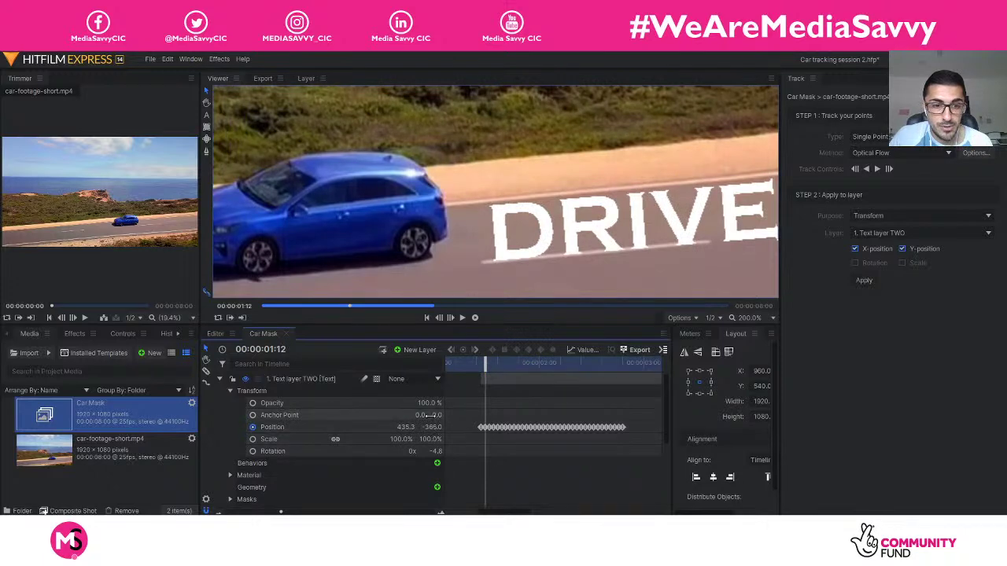
# - Try an anchor point Y offset of -22 on Text layer TWO and compare 00:00:01:11 with 00:00:01:12
pyautogui.moveTo(429, 415)
pyautogui.mouseDown()
pyautogui.moveTo(440, 414)
pyautogui.moveTo(415, 414)
pyautogui.moveTo(431, 415)
pyautogui.mouseUp()
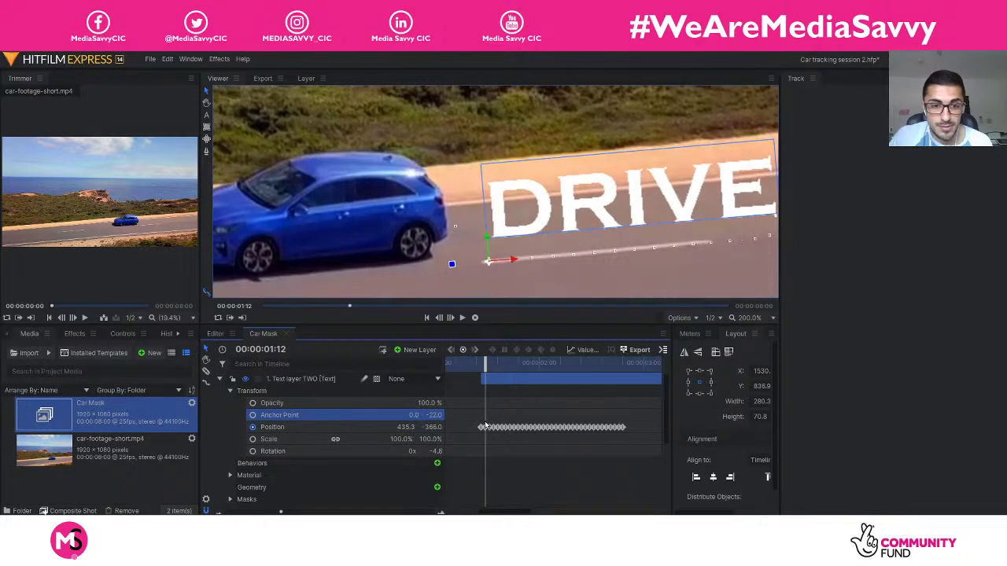
pyautogui.moveTo(485, 364); pyautogui.dragTo(481, 367)
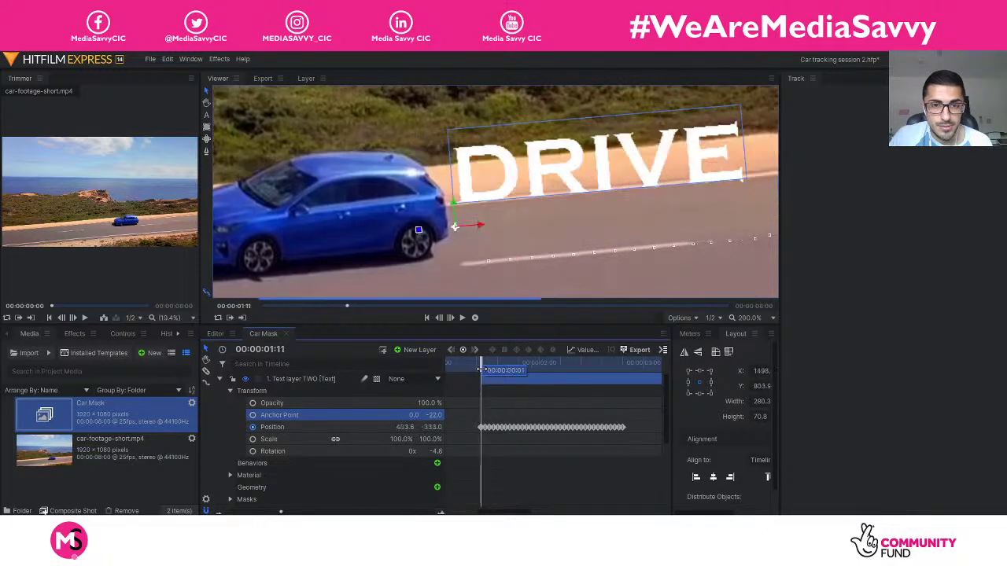
pyautogui.moveTo(481, 368); pyautogui.dragTo(486, 367)
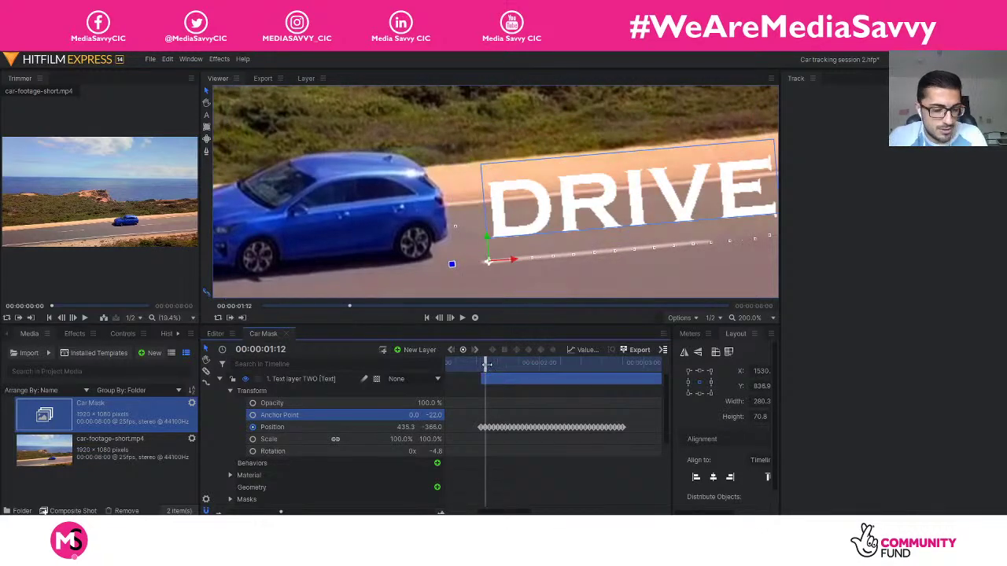
# - Set an anchor point keyframe of 0, 0 for Text layer TWO at 00:00:01:11
pyautogui.moveTo(485, 365); pyautogui.dragTo(480, 365)
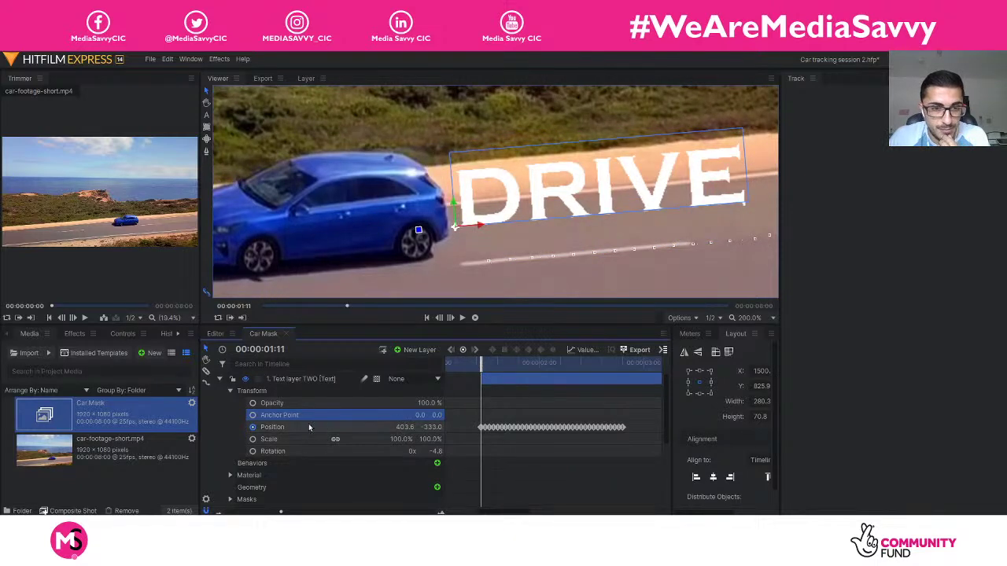
pyautogui.click(252, 415)
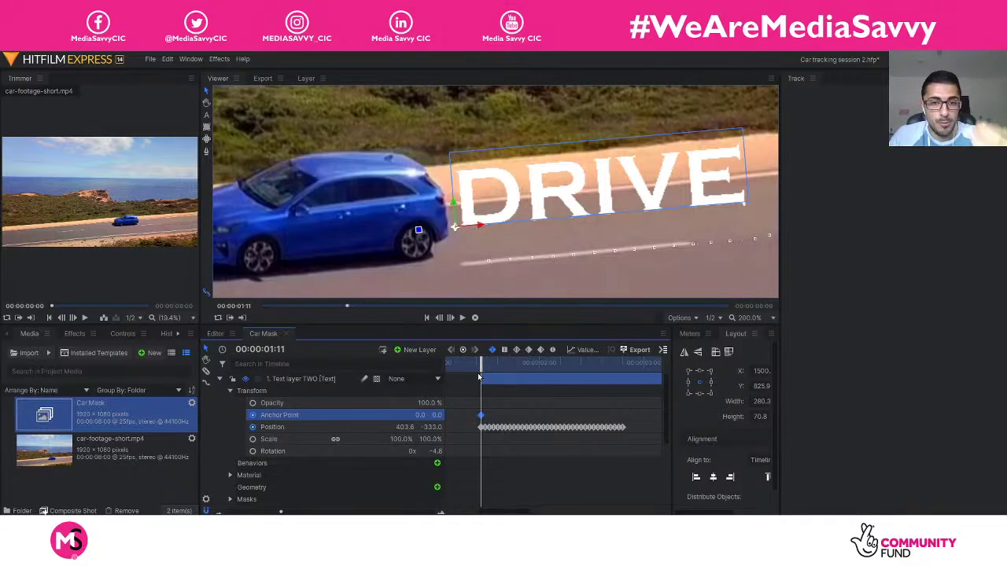
# - Try moving the DRIVE text up to position 432.6, -333.7 at 00:00:01:12 and compare neighbouring frames
pyautogui.click(450, 317)
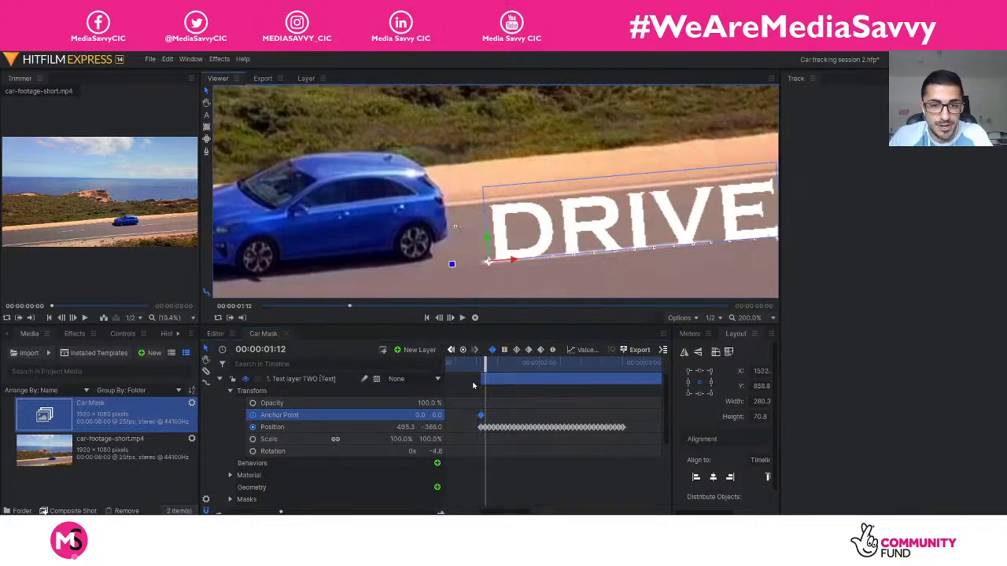
pyautogui.moveTo(491, 244); pyautogui.dragTo(485, 206)
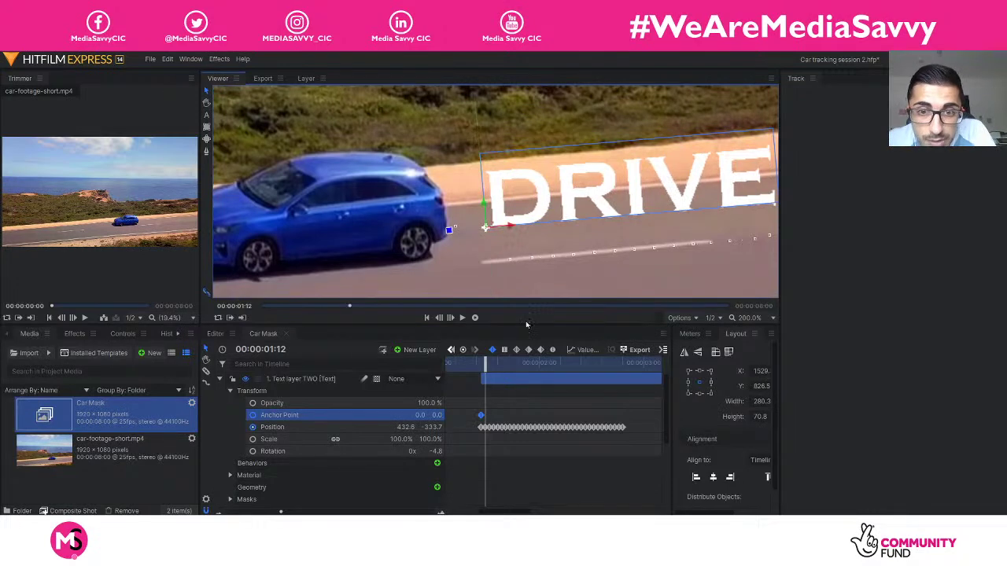
pyautogui.moveTo(485, 364)
pyautogui.mouseDown()
pyautogui.moveTo(475, 364)
pyautogui.moveTo(508, 365)
pyautogui.moveTo(497, 365)
pyautogui.mouseUp()
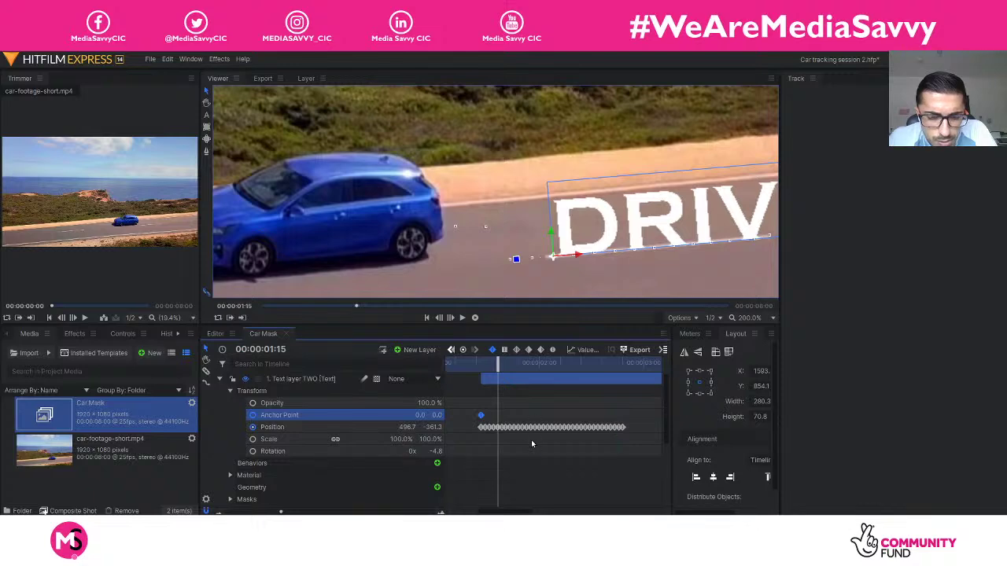
pyautogui.moveTo(495, 366); pyautogui.dragTo(481, 369)
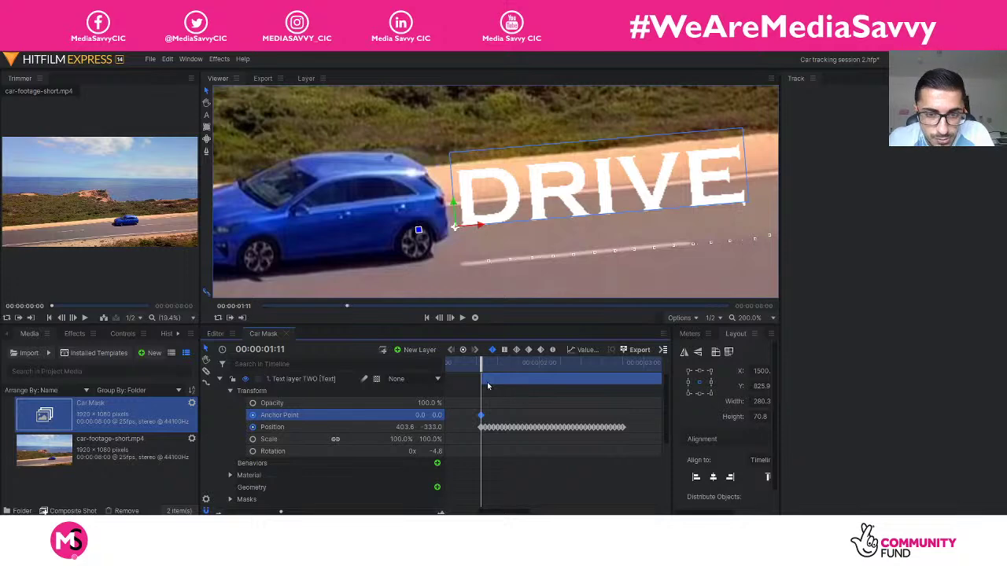
# - Set Text layer TWO's anchor point Y to -33 at 00:00:01:12 and compare it with the preceding frame
pyautogui.click(463, 317)
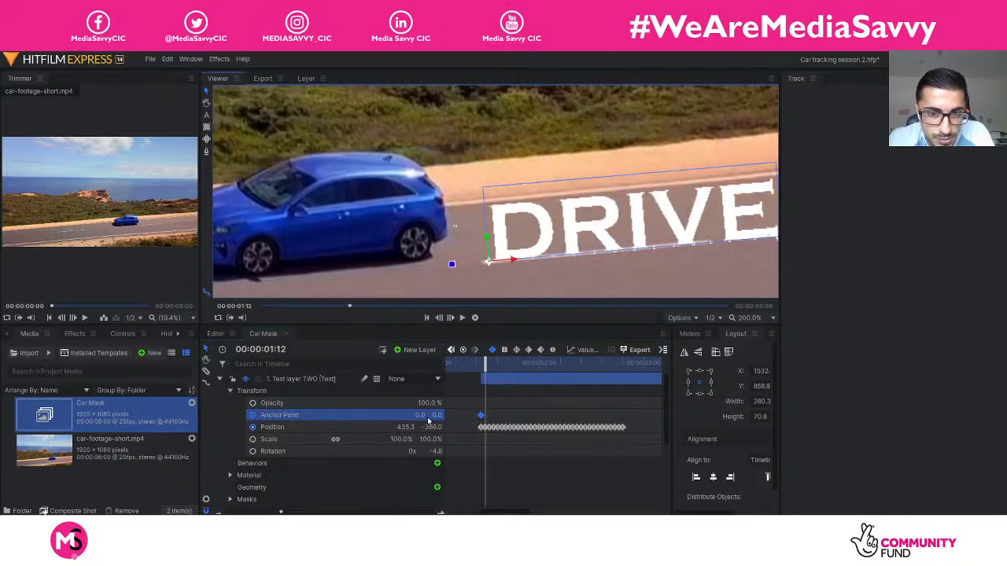
pyautogui.moveTo(435, 414); pyautogui.dragTo(391, 415)
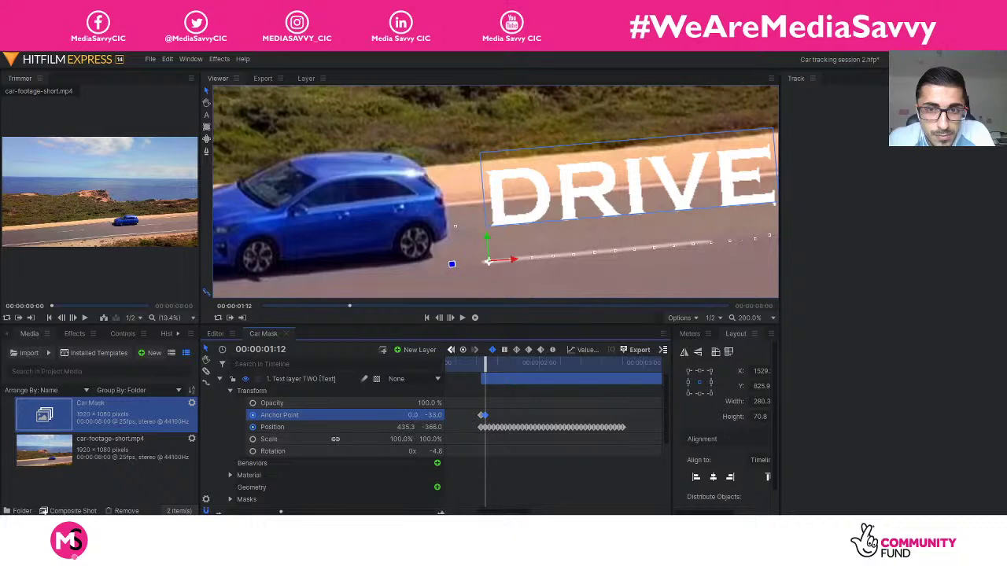
pyautogui.moveTo(484, 379)
pyautogui.mouseDown()
pyautogui.moveTo(505, 371)
pyautogui.moveTo(480, 372)
pyautogui.mouseUp()
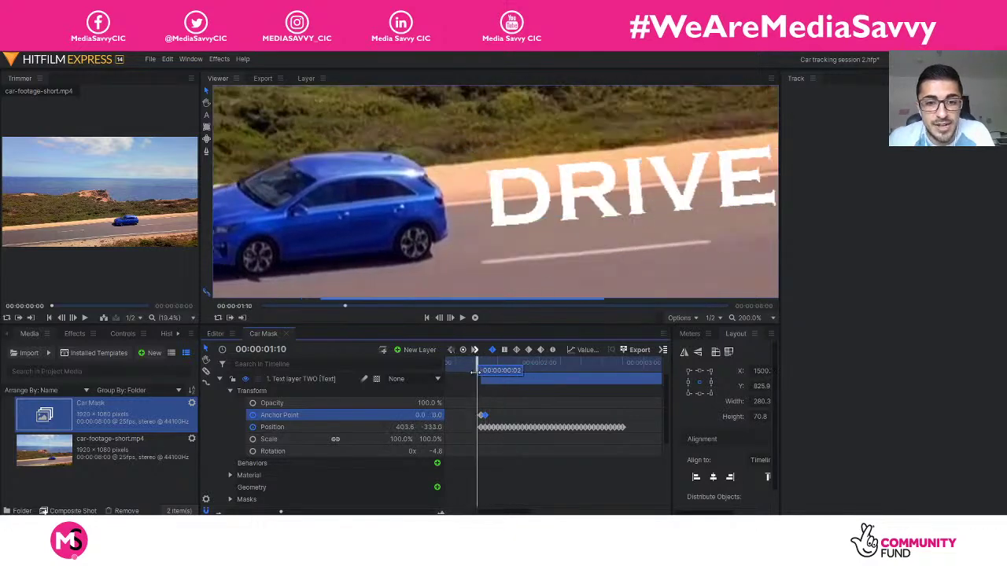
# - Delete both anchor point keyframes from Text layer TWO
pyautogui.moveTo(281, 512); pyautogui.dragTo(394, 514)
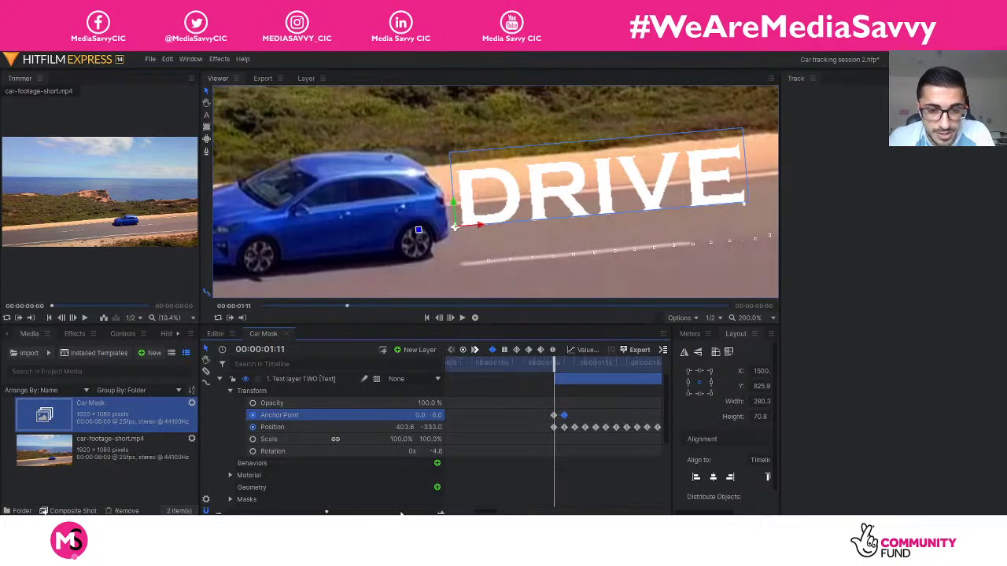
pyautogui.moveTo(484, 513); pyautogui.dragTo(491, 513)
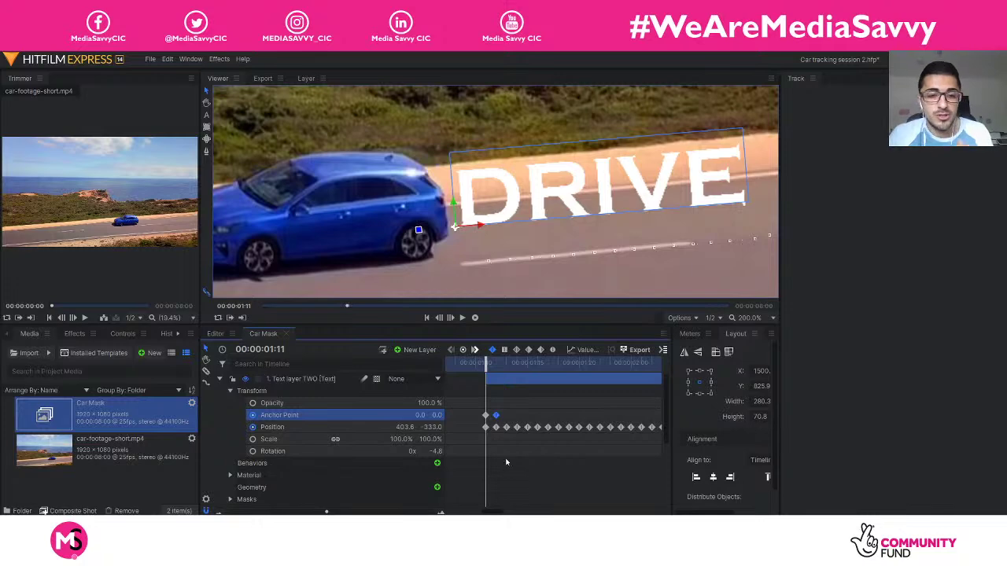
pyautogui.click(513, 420)
pyautogui.click(491, 416)
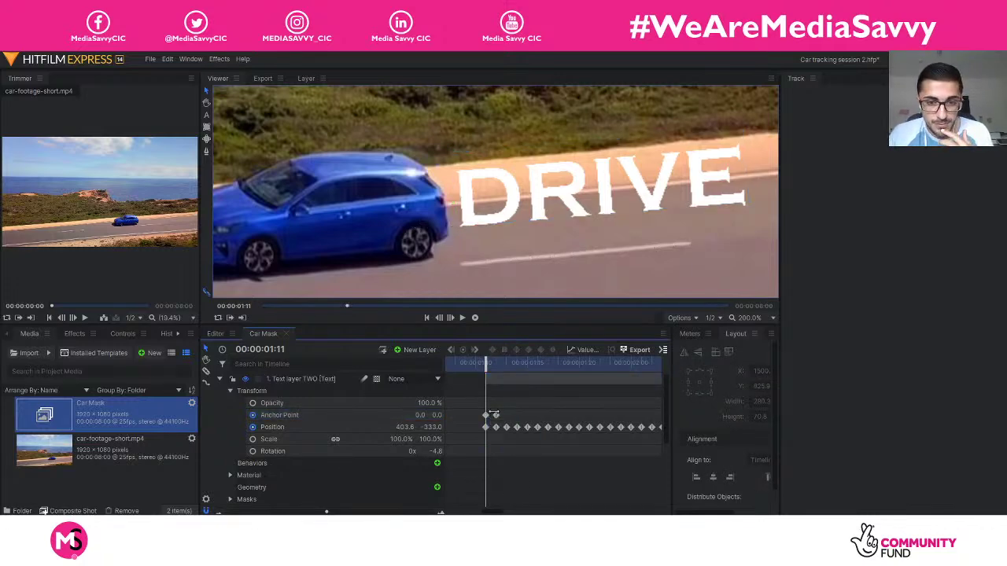
pyautogui.moveTo(479, 411); pyautogui.dragTo(501, 422)
pyautogui.press('Delete')
# - Compare the DRIVE text at 00:00:01:11 and 00:00:01:12, and set an anchor point keyframe of 0, 0 at 00:00:01:11
pyautogui.moveTo(482, 369); pyautogui.dragTo(510, 378)
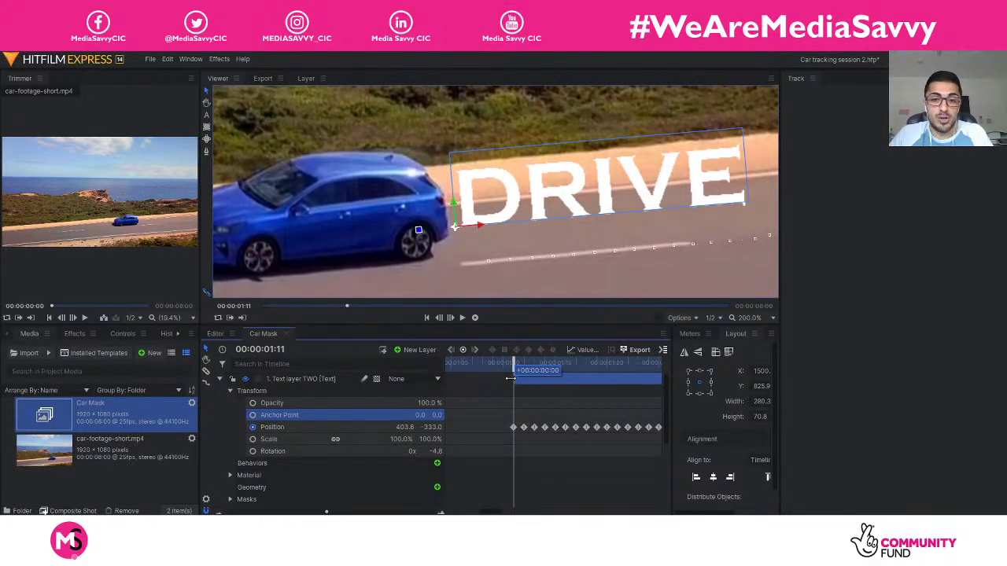
pyautogui.moveTo(512, 379); pyautogui.dragTo(511, 374)
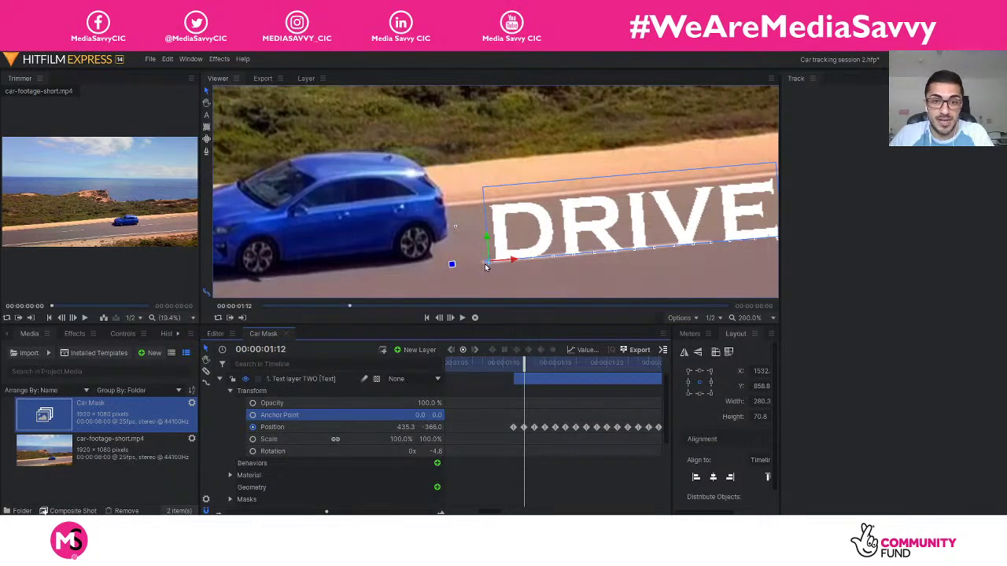
pyautogui.moveTo(522, 368); pyautogui.dragTo(516, 370)
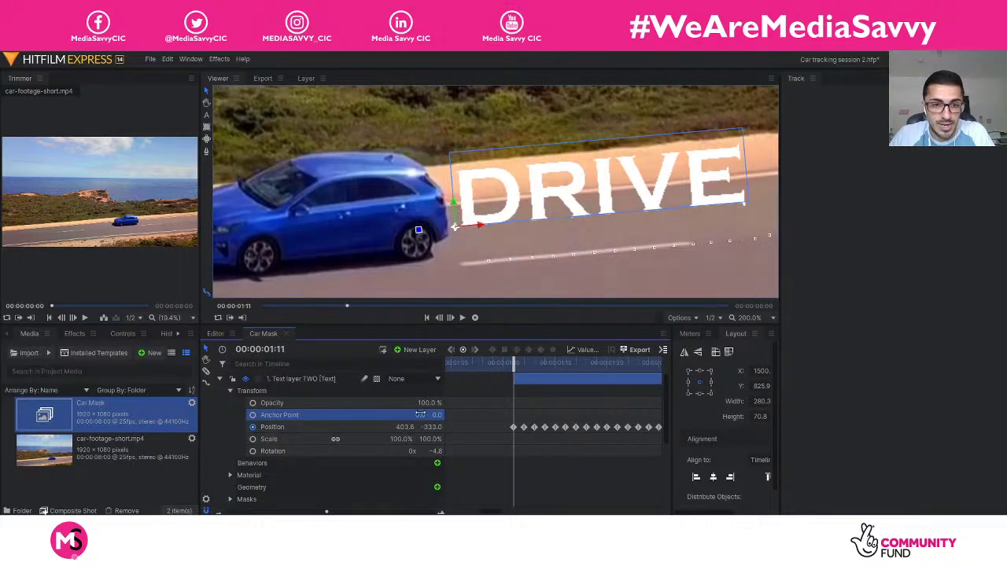
pyautogui.click(253, 415)
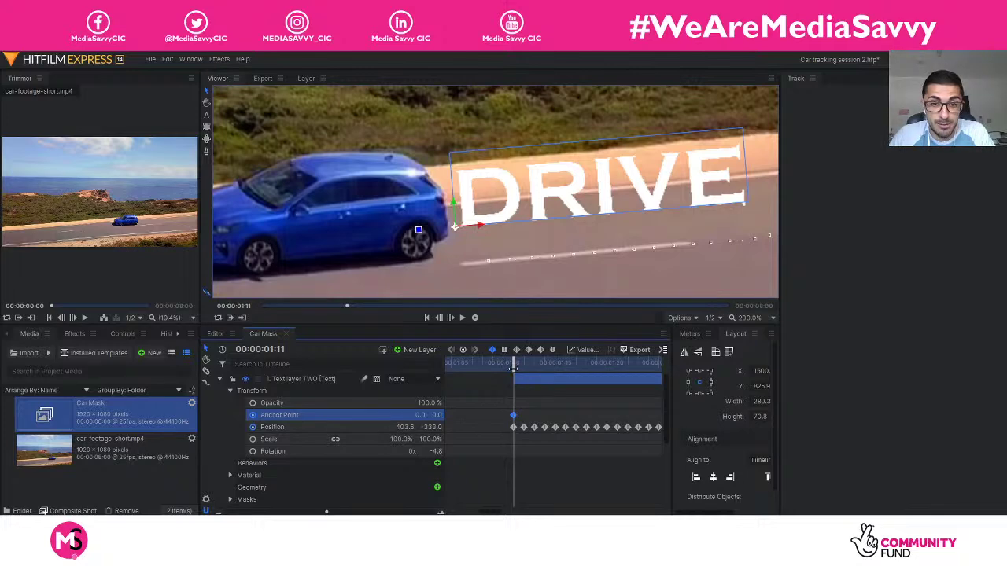
# - Set Text layer TWO's anchor point Y to -36 at 00:00:01:12 and compare it with the neighbouring frame
pyautogui.moveTo(513, 368); pyautogui.dragTo(520, 368)
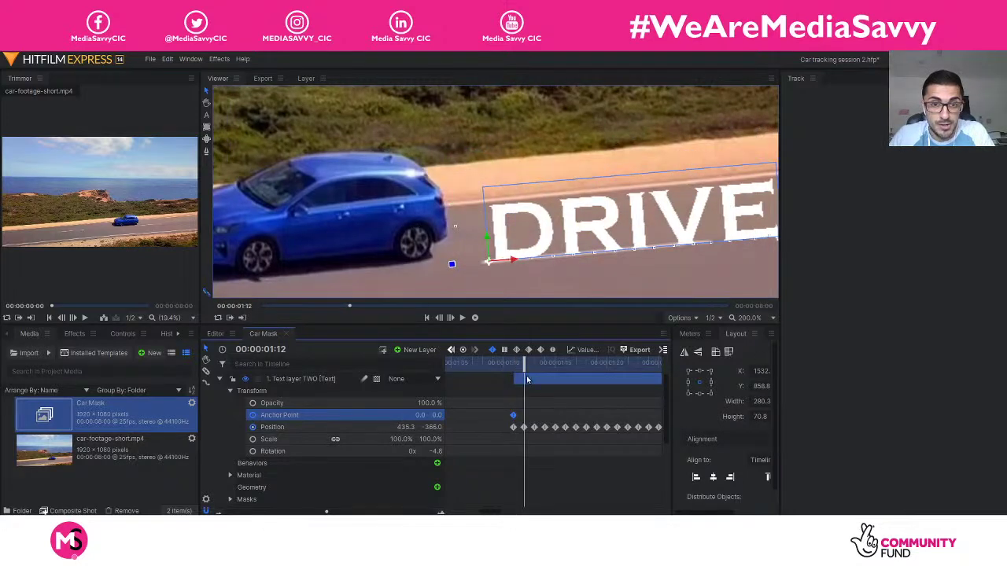
pyautogui.moveTo(435, 414); pyautogui.dragTo(420, 414)
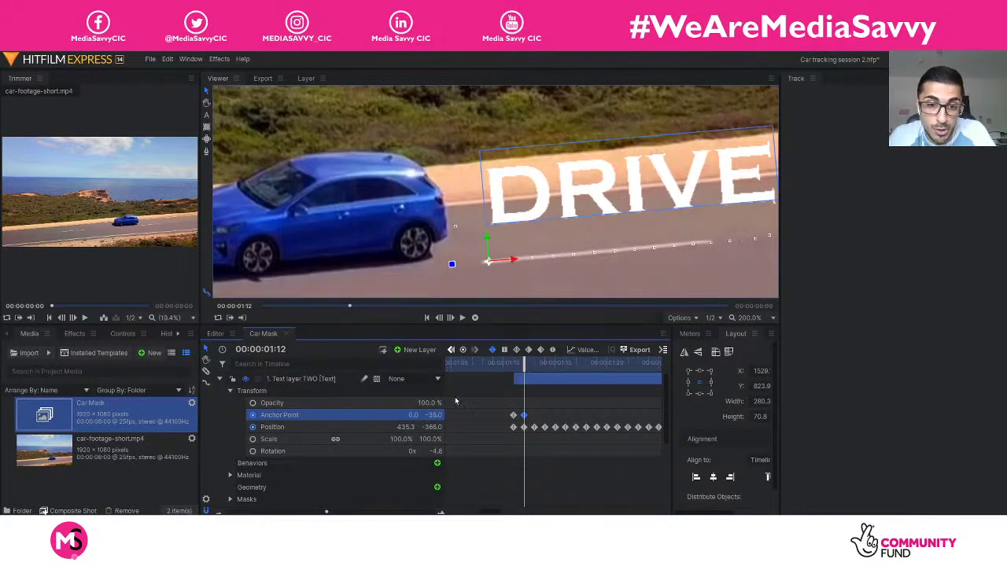
pyautogui.moveTo(420, 415); pyautogui.dragTo(419, 414)
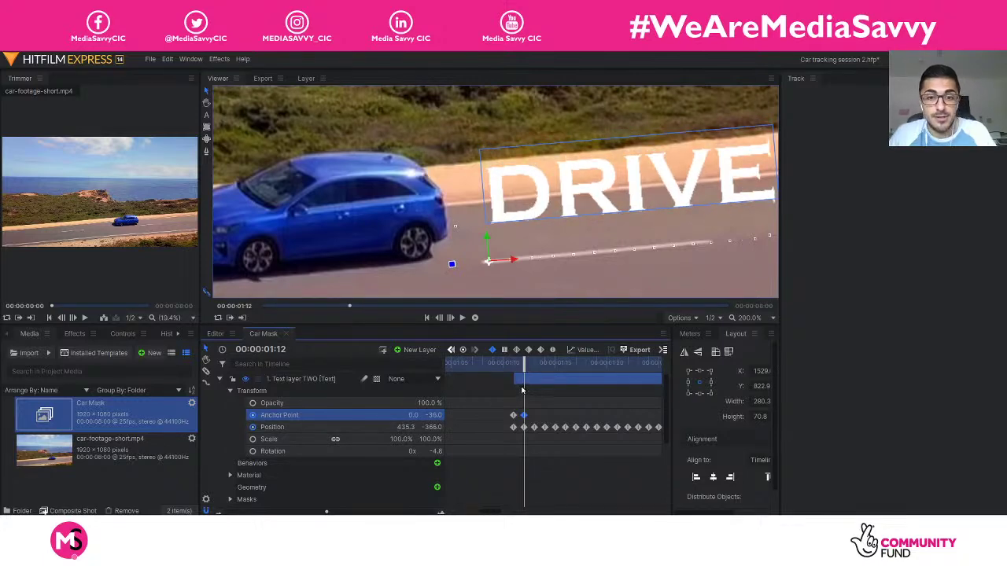
pyautogui.moveTo(521, 369)
pyautogui.mouseDown()
pyautogui.moveTo(513, 369)
pyautogui.moveTo(573, 370)
pyautogui.moveTo(501, 375)
pyautogui.moveTo(522, 377)
pyautogui.mouseUp()
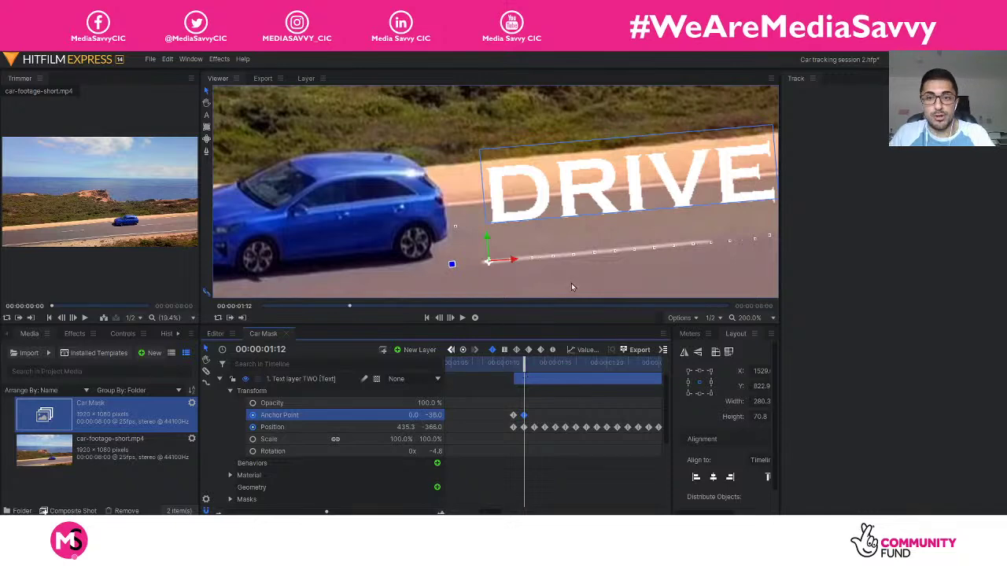
# - Run a RAM preview of the composite from the start with a wider view of the scene
pyautogui.scroll(-4, 613, 213)
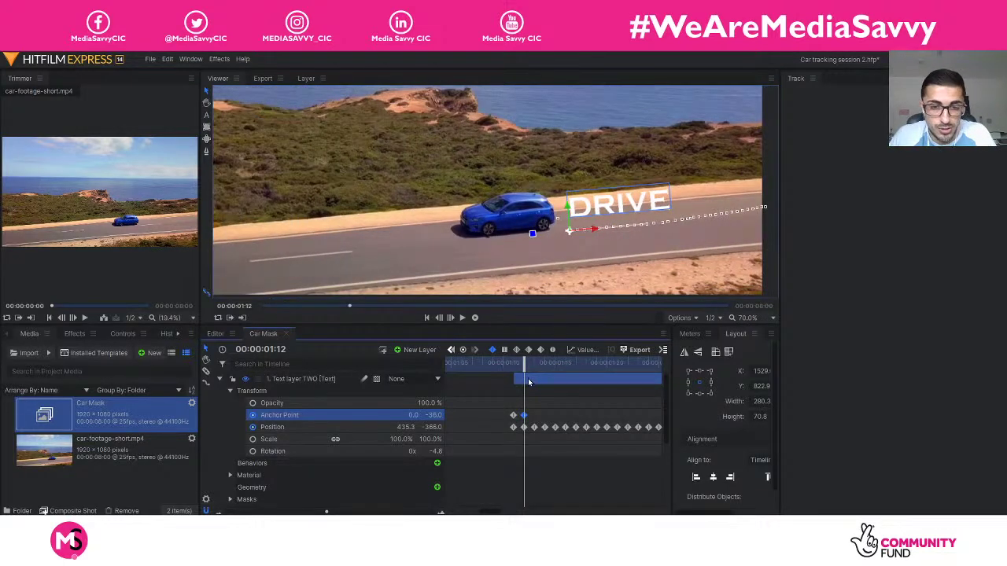
pyautogui.moveTo(525, 378); pyautogui.dragTo(315, 379)
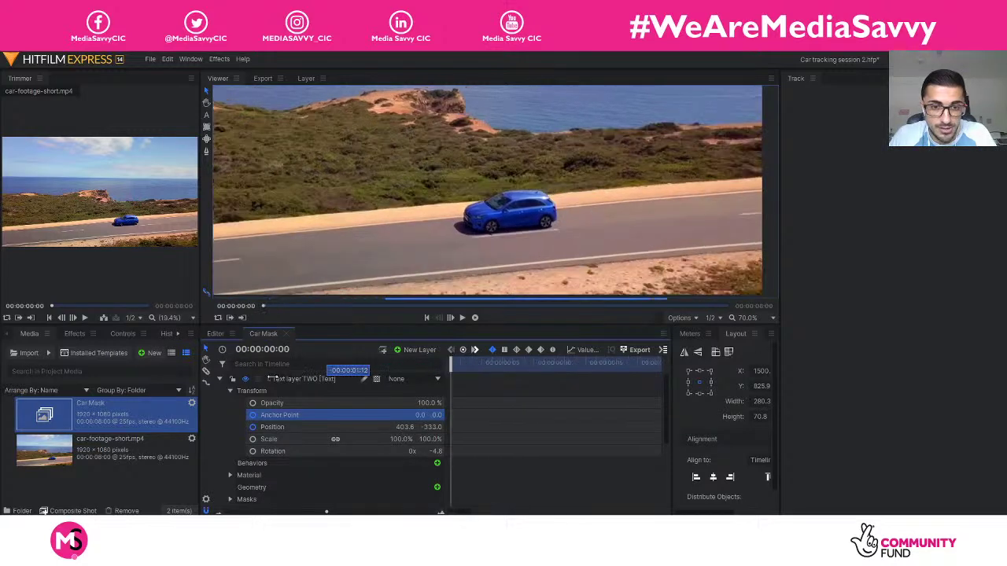
pyautogui.click(475, 319)
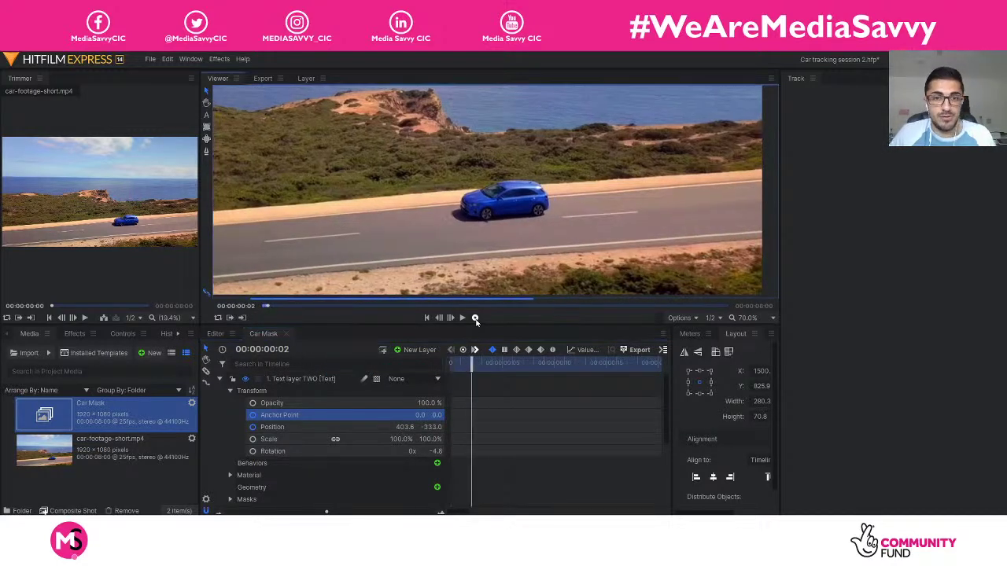
pyautogui.scroll(-1, 561, 225)
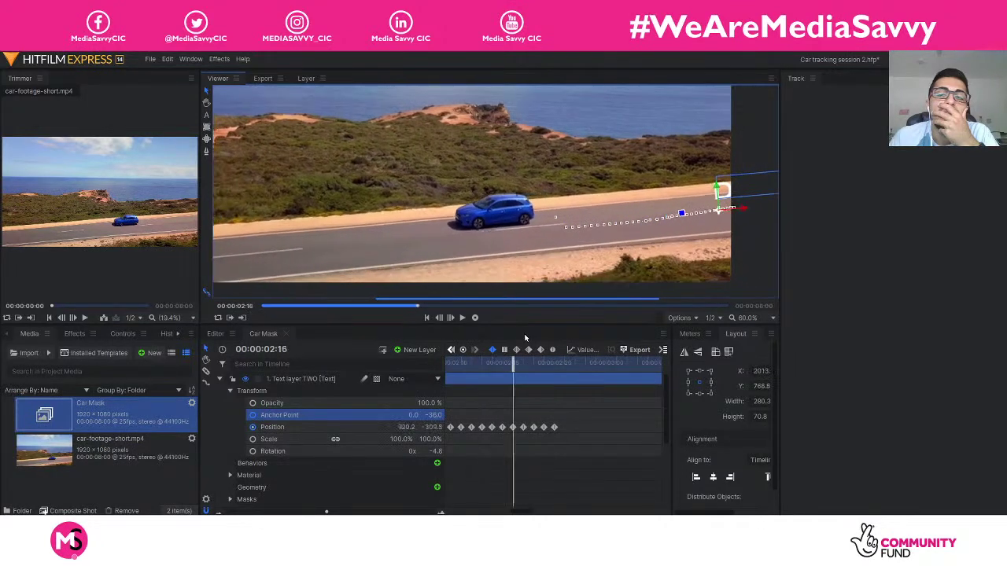
# - Return to the start of the timeline and collapse the layer properties, with the timeline scaled to show the layers' full arrangement
pyautogui.click(586, 364)
pyautogui.moveTo(586, 364); pyautogui.dragTo(225, 379)
pyautogui.click(220, 379)
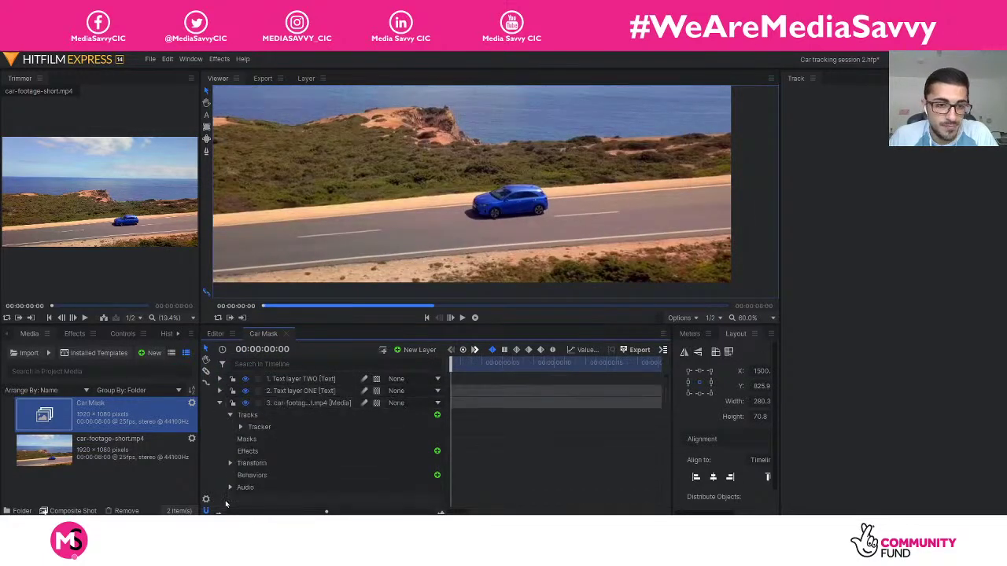
pyautogui.moveTo(326, 512); pyautogui.dragTo(250, 512)
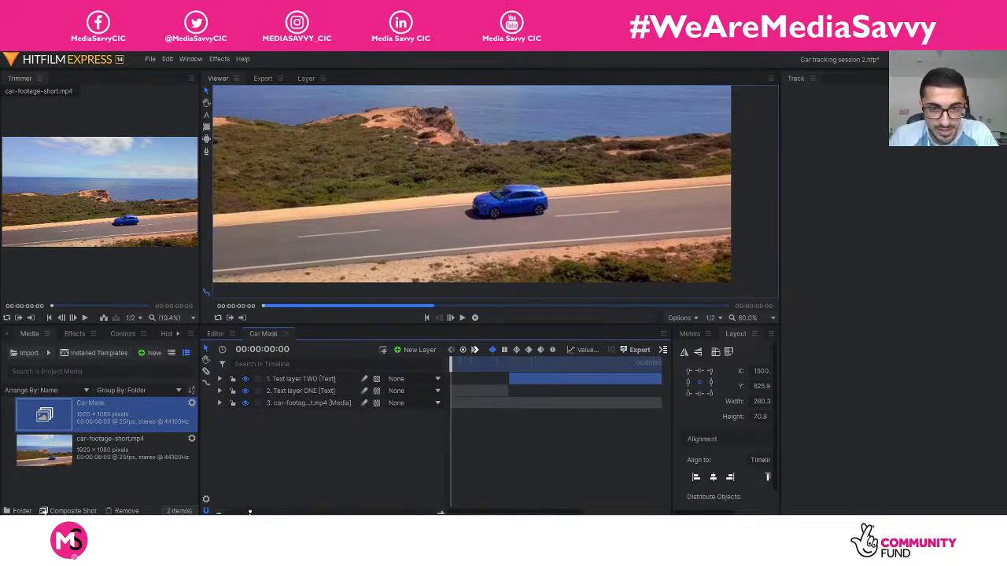
# - Scale the viewer image to fit and play the composite to check the DRIVE text's motion
pyautogui.click(756, 320)
pyautogui.click(753, 490)
pyautogui.press('space')
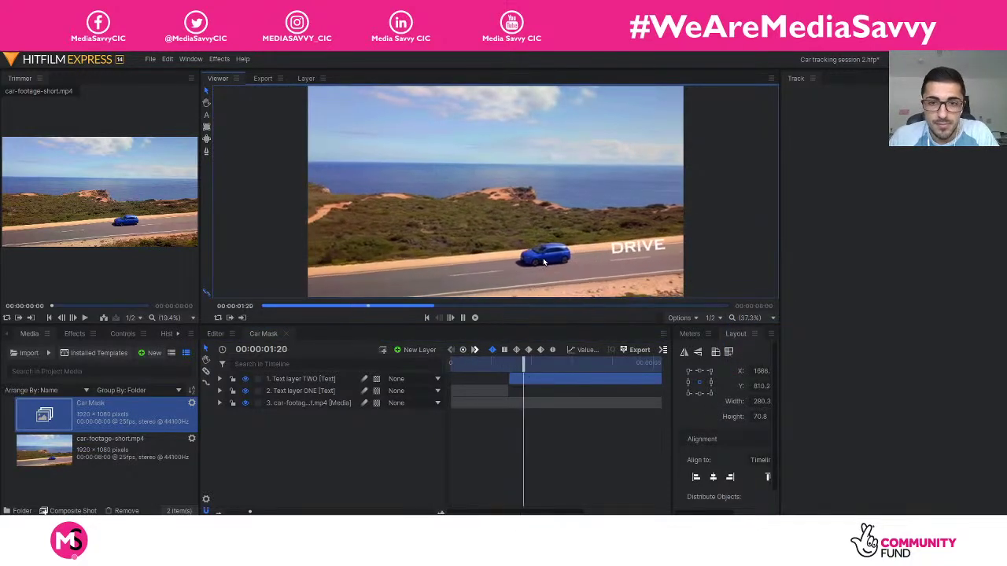
pyautogui.press('space')
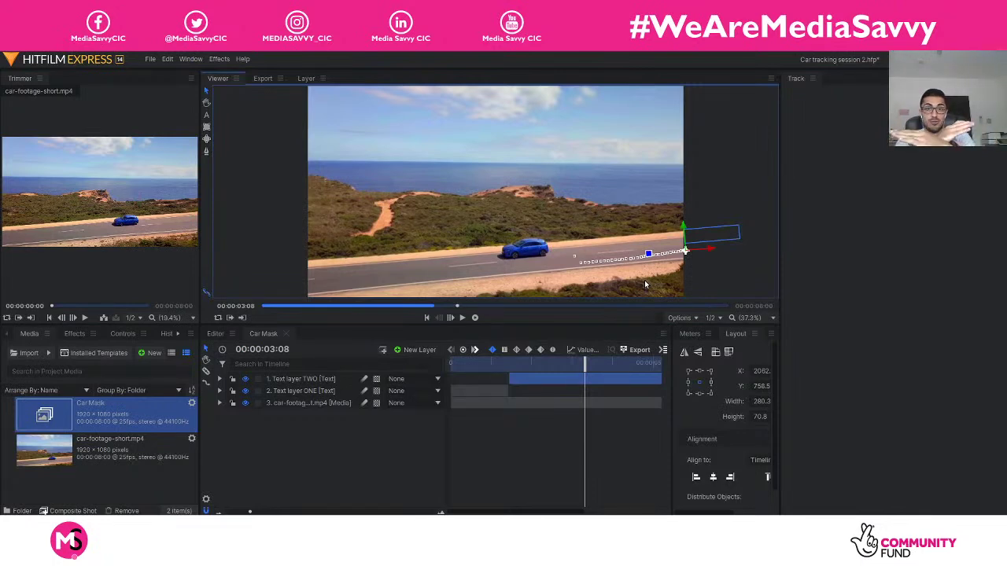
# - Inspect the blue car in close-up at 00:00:03:08
pyautogui.scroll(4, 525, 249)
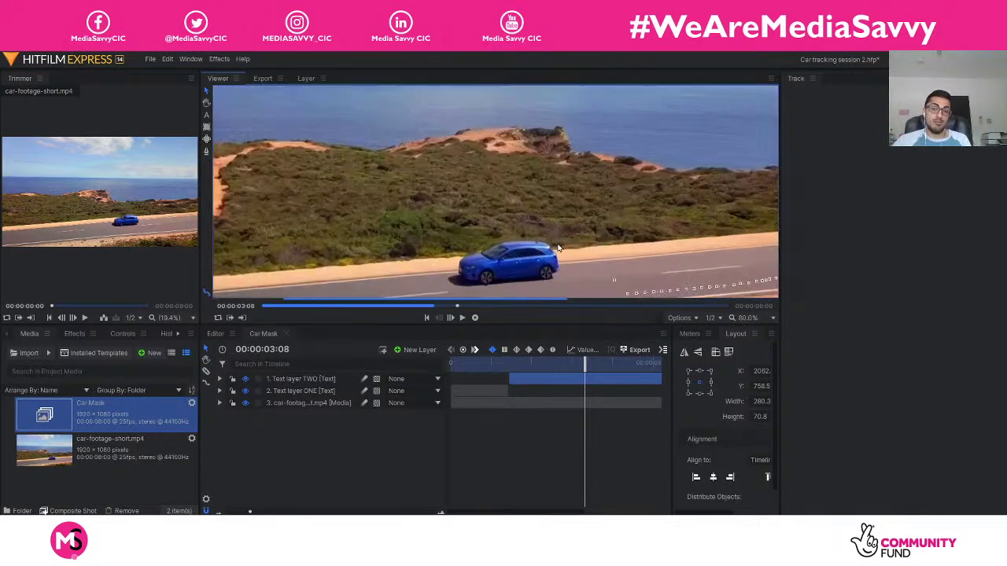
pyautogui.scroll(3, 558, 273)
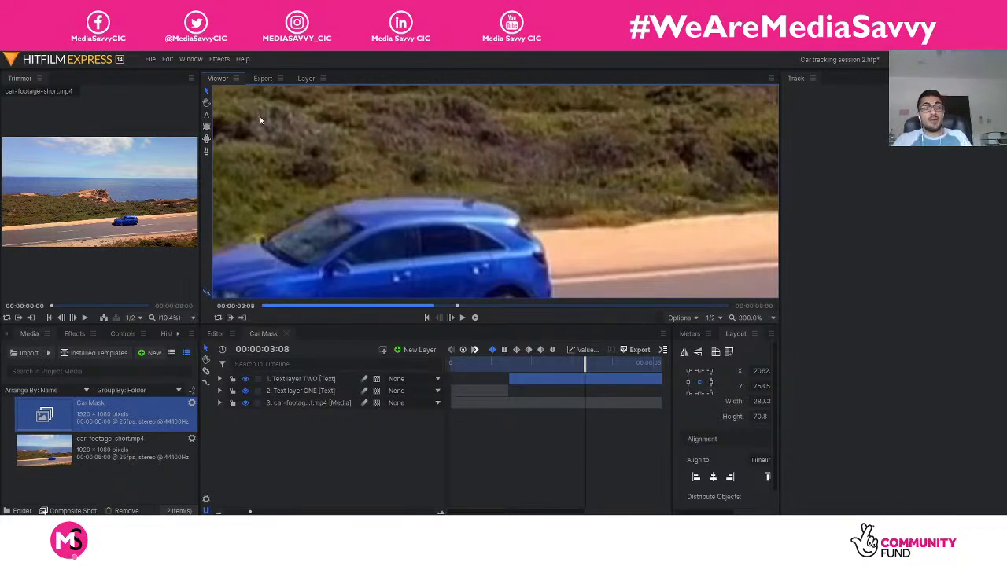
pyautogui.click(206, 103)
pyautogui.moveTo(341, 168); pyautogui.dragTo(352, 107)
pyautogui.moveTo(460, 157); pyautogui.dragTo(466, 158)
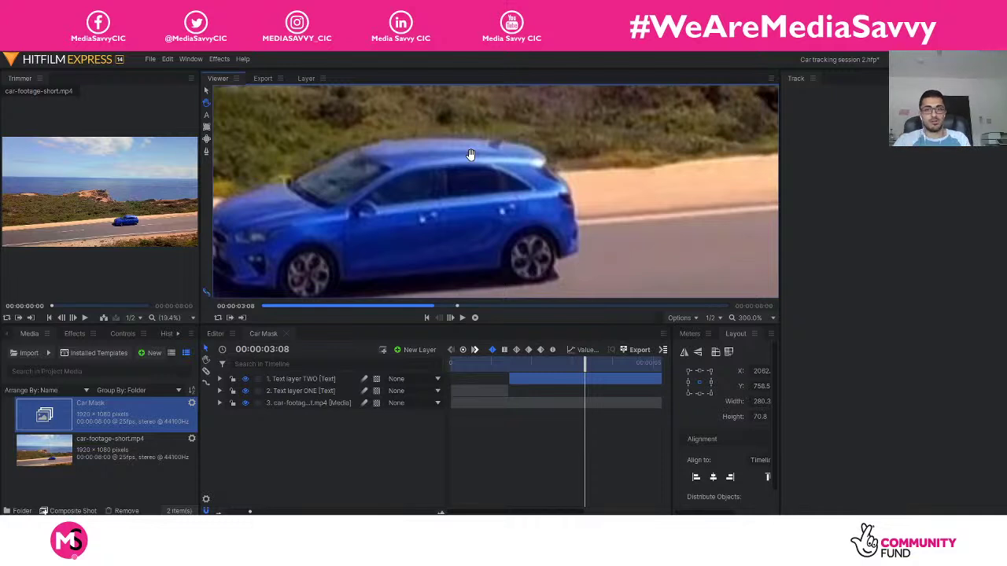
pyautogui.moveTo(548, 182); pyautogui.dragTo(560, 172)
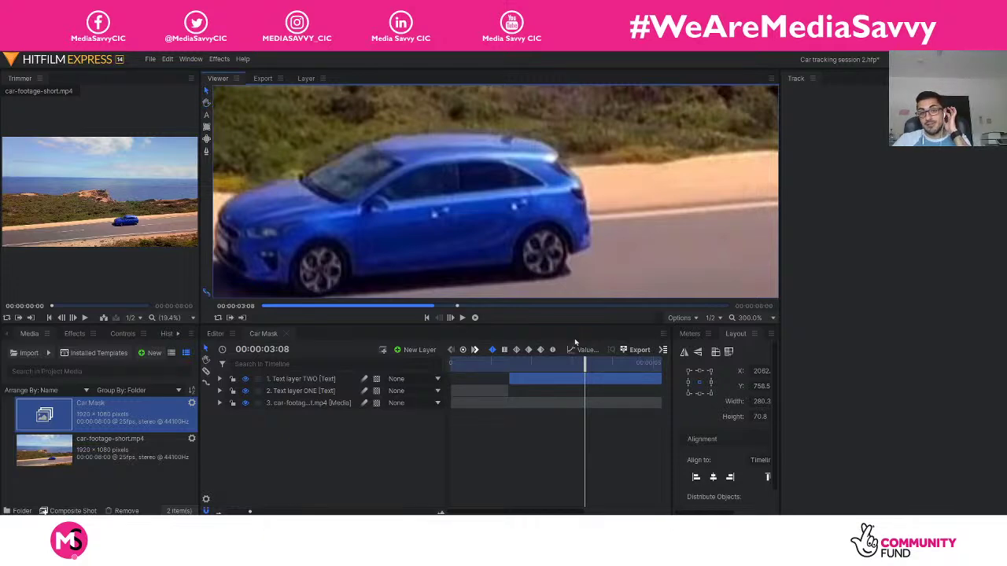
# - Step back to 00:00:01:18 and examine the DRIVE text's placement behind the car
pyautogui.moveTo(584, 366); pyautogui.dragTo(537, 366)
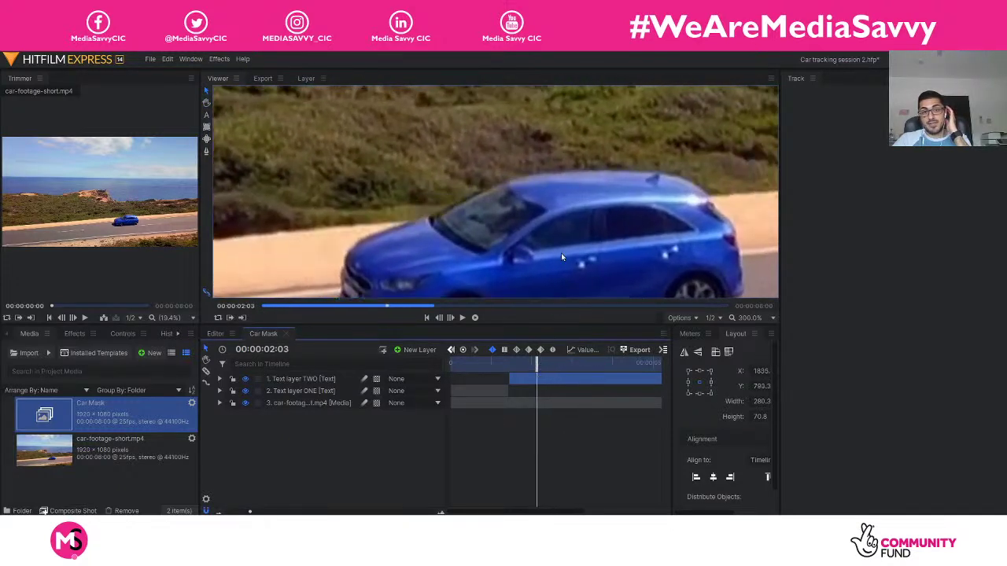
pyautogui.scroll(-4, 560, 215)
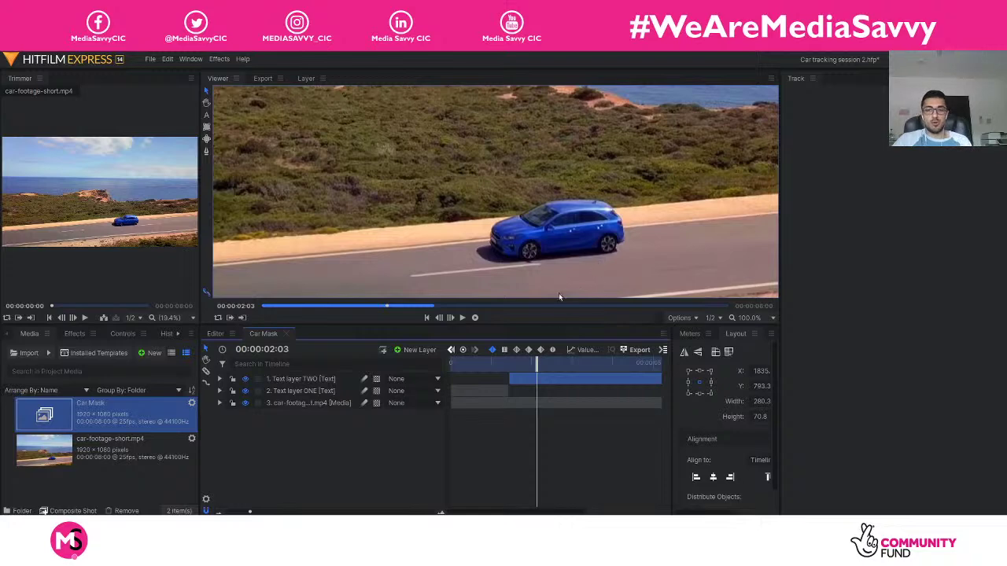
pyautogui.moveTo(537, 365)
pyautogui.mouseDown()
pyautogui.moveTo(627, 371)
pyautogui.moveTo(493, 370)
pyautogui.moveTo(520, 368)
pyautogui.mouseUp()
pyautogui.scroll(-2, 676, 194)
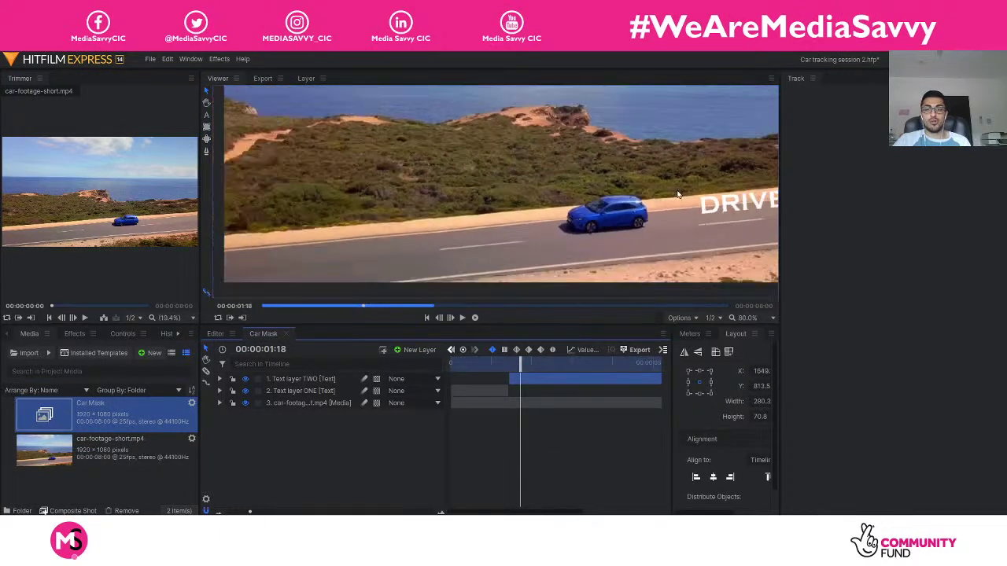
pyautogui.scroll(-3, 677, 194)
pyautogui.click(206, 102)
pyautogui.moveTo(452, 175); pyautogui.dragTo(402, 217)
# - Fit the whole frame in the viewer and replay the composite from near the start
pyautogui.click(744, 318)
pyautogui.click(753, 492)
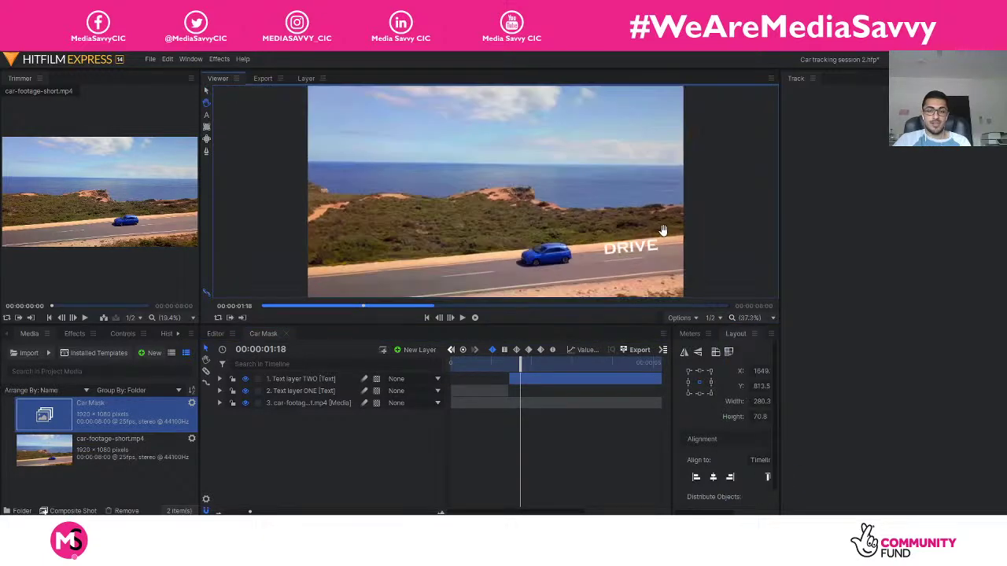
pyautogui.moveTo(519, 363); pyautogui.dragTo(455, 360)
pyautogui.press('space')
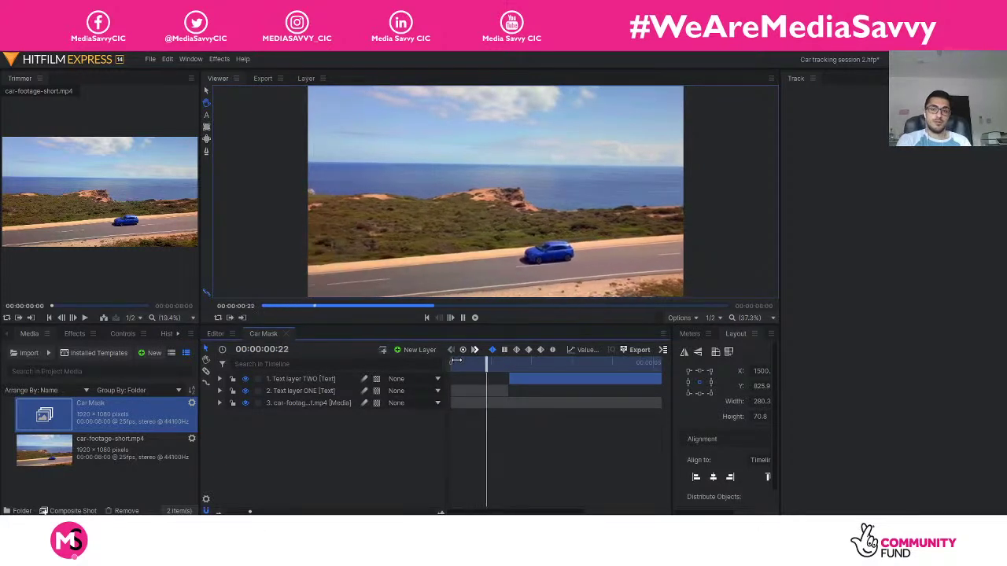
pyautogui.press('space')
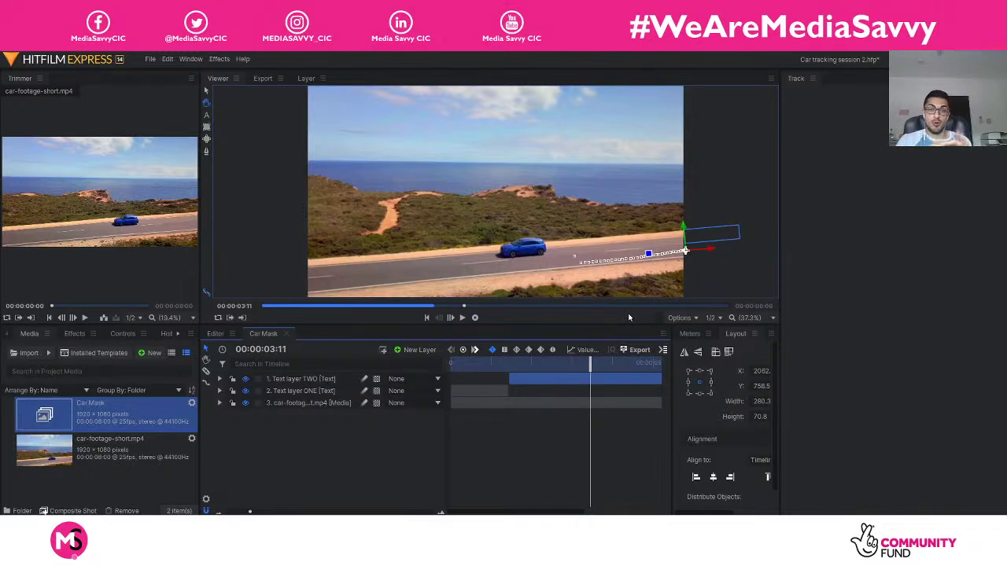
# - Inspect the road and the DRIVE text in close-up, going back from 00:00:03:11 to 00:00:02:04
pyautogui.scroll(4, 625, 256)
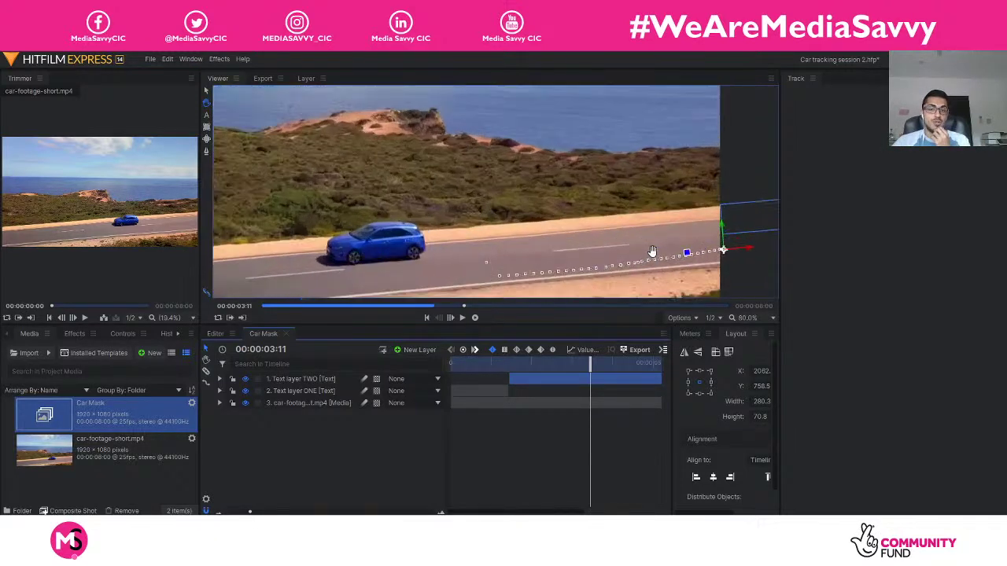
pyautogui.scroll(1, 640, 278)
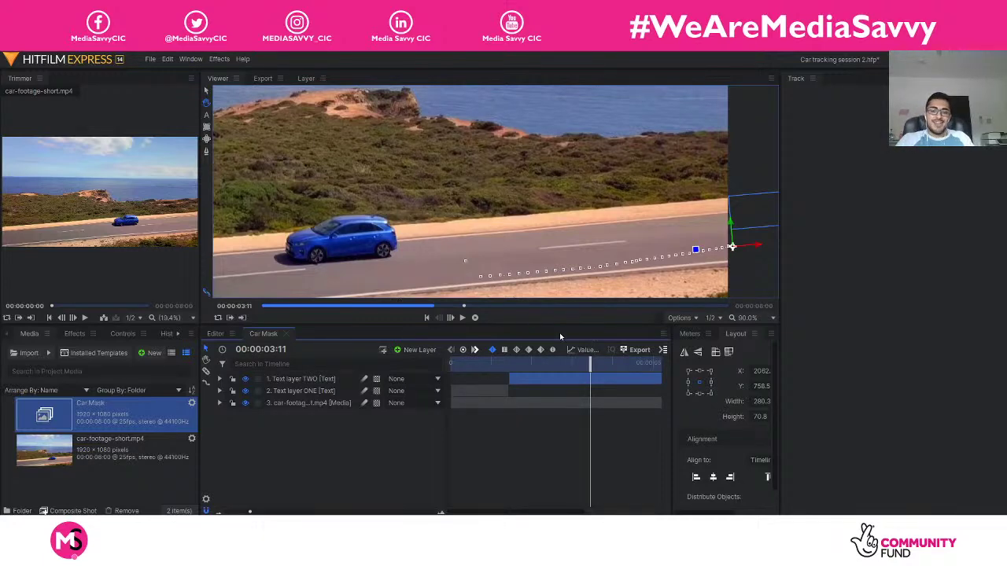
pyautogui.click(578, 362)
pyautogui.moveTo(555, 362); pyautogui.dragTo(533, 371)
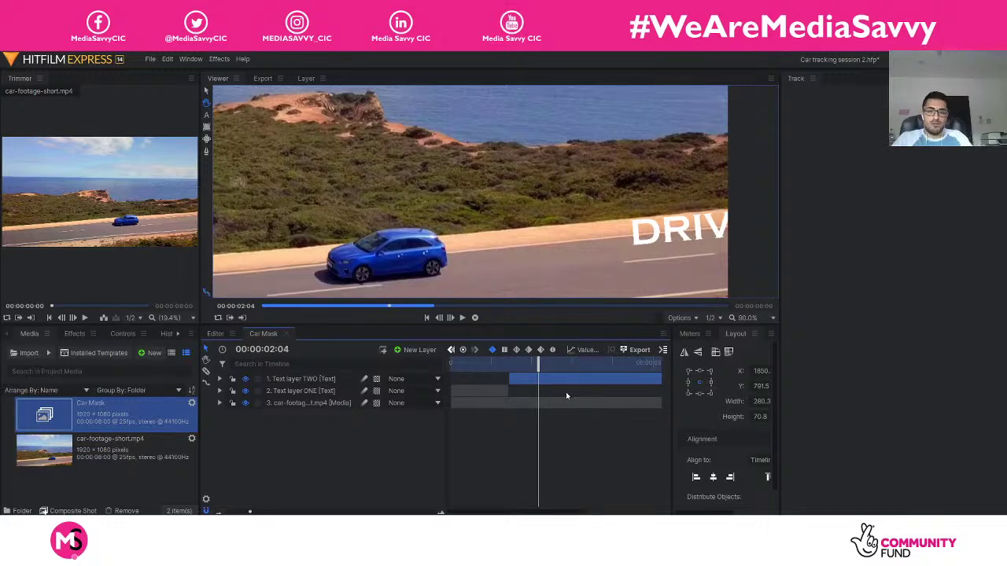
# - Replay the DRIVE text reveal in close-up from near the start, and fit the whole frame in the viewer
pyautogui.moveTo(538, 361); pyautogui.dragTo(460, 390)
pyautogui.press('space')
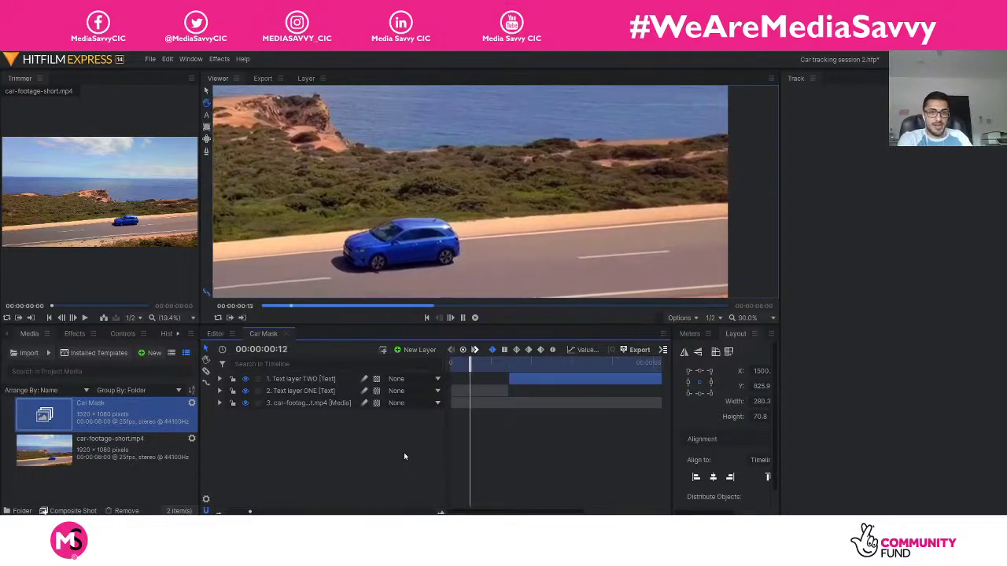
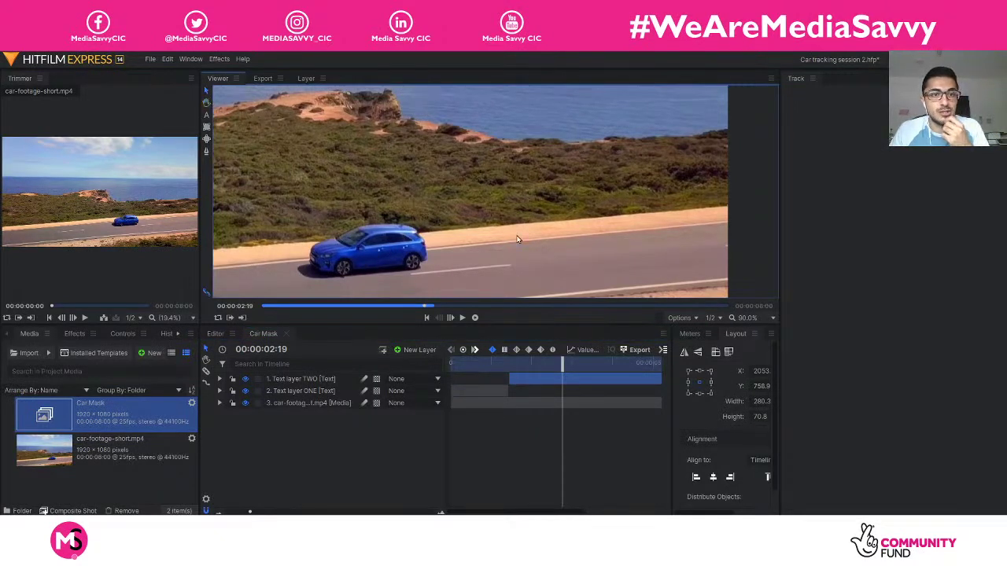
pyautogui.click(748, 318)
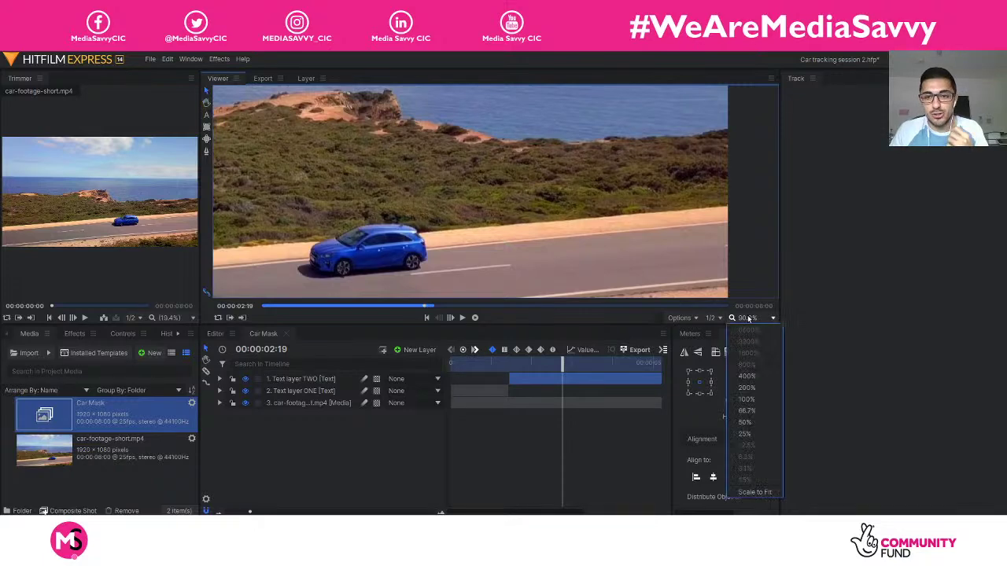
pyautogui.click(765, 491)
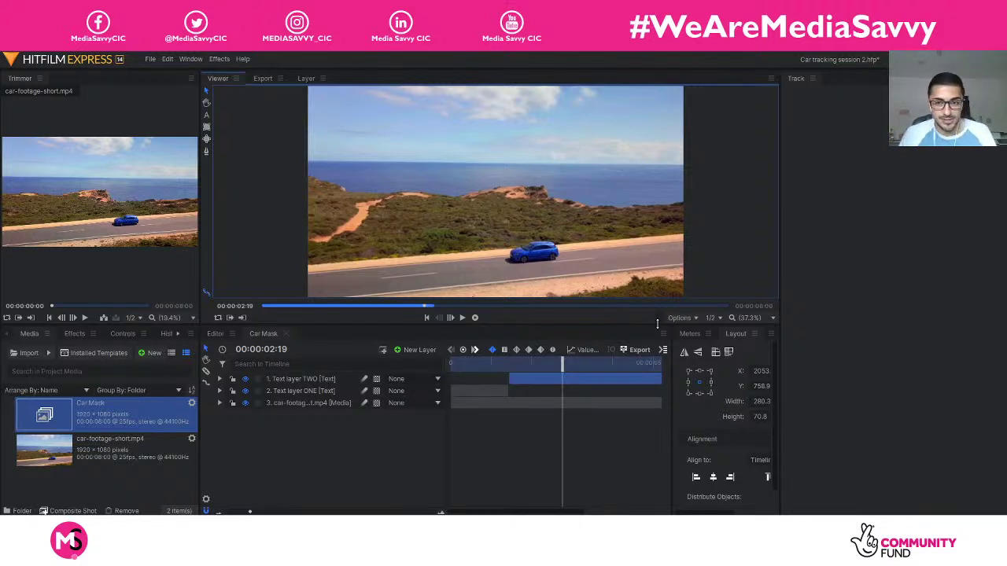
pyautogui.click(662, 350)
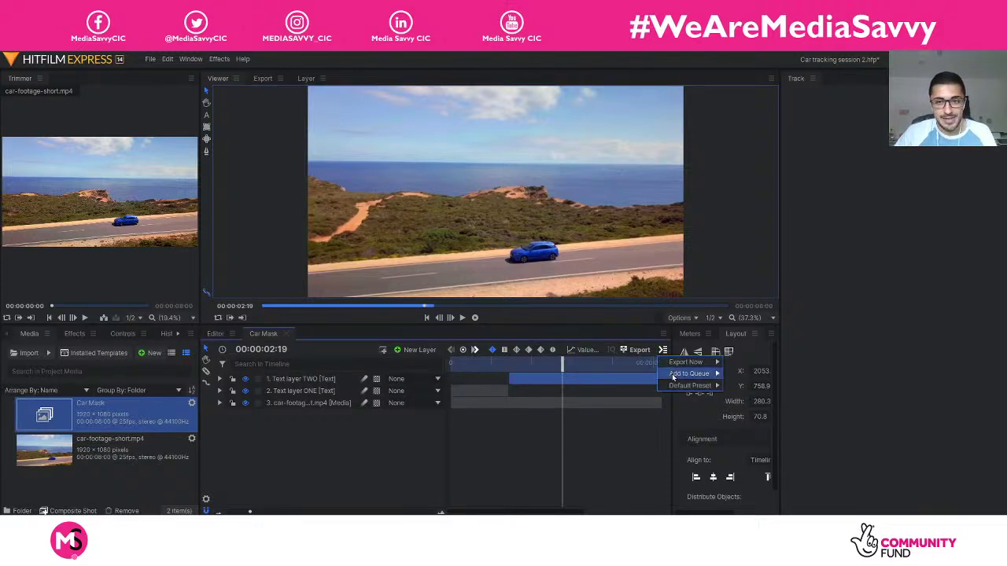
pyautogui.click(427, 450)
pyautogui.click(427, 450)
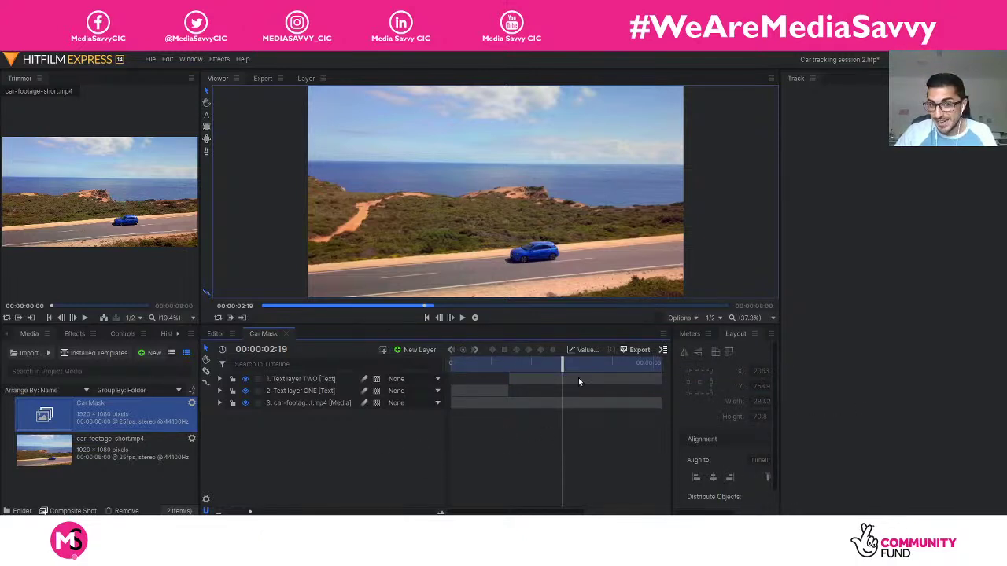
# - End the Car Mask export range at 00:00:05:00 and add its In-to-Out Area to the export queue
pyautogui.moveTo(563, 364)
pyautogui.mouseDown()
pyautogui.moveTo(488, 363)
pyautogui.moveTo(569, 376)
pyautogui.mouseUp()
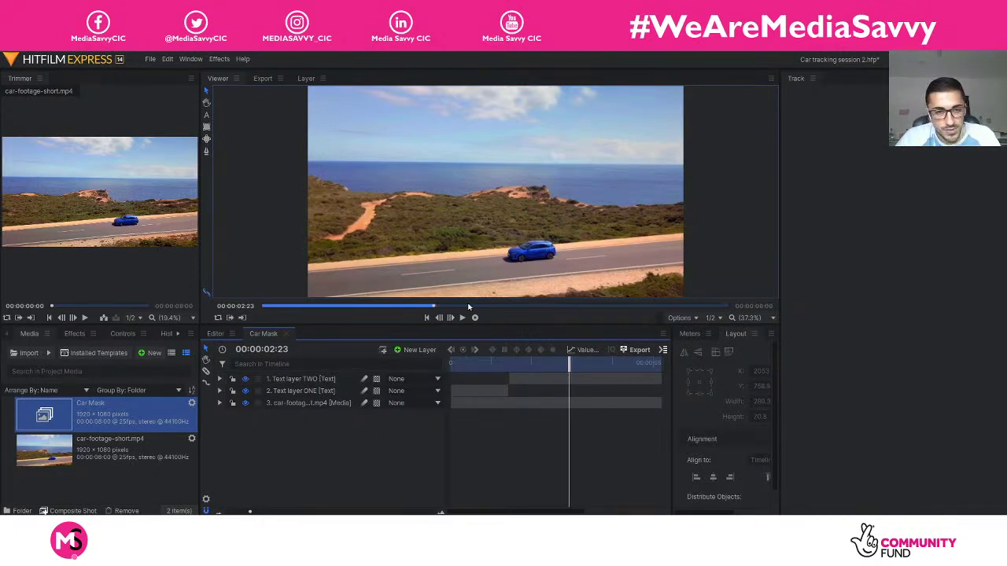
pyautogui.moveTo(573, 368); pyautogui.dragTo(490, 388)
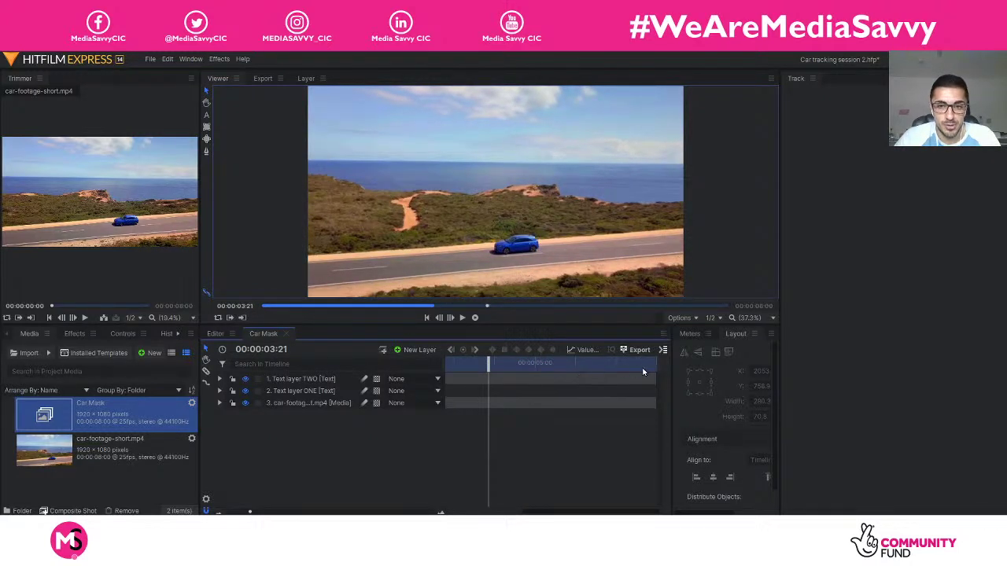
pyautogui.moveTo(656, 369); pyautogui.dragTo(534, 382)
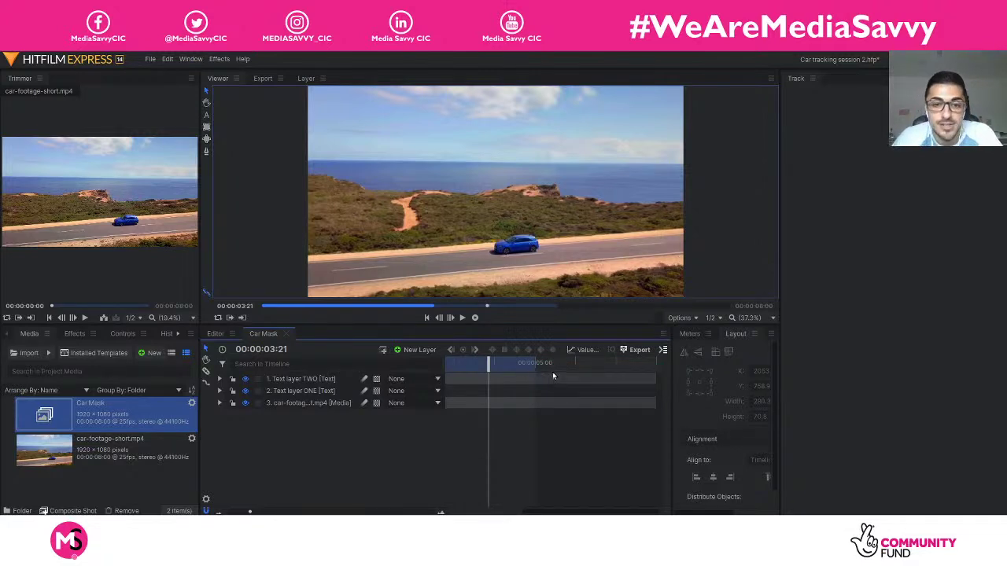
pyautogui.click(662, 351)
pyautogui.moveTo(686, 374)
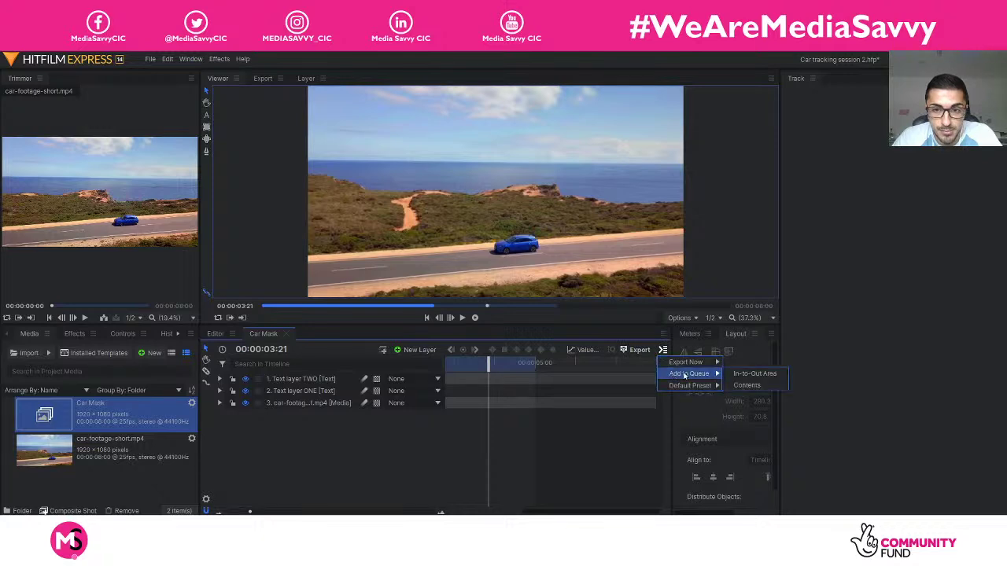
pyautogui.click(755, 376)
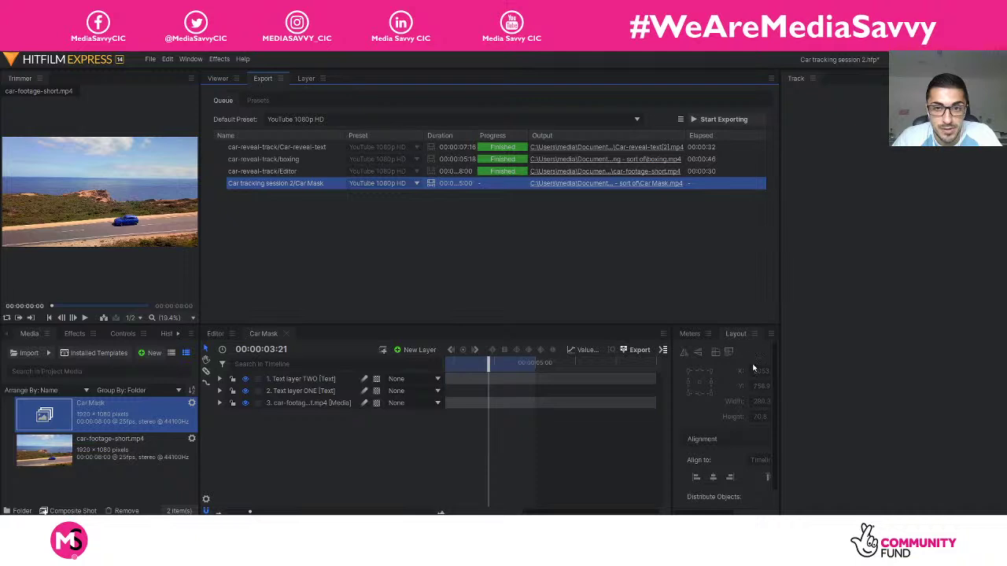
# - Remove the three finished car-reveal-track exports from the queue, keeping only the Car Mask task
pyautogui.click(319, 171)
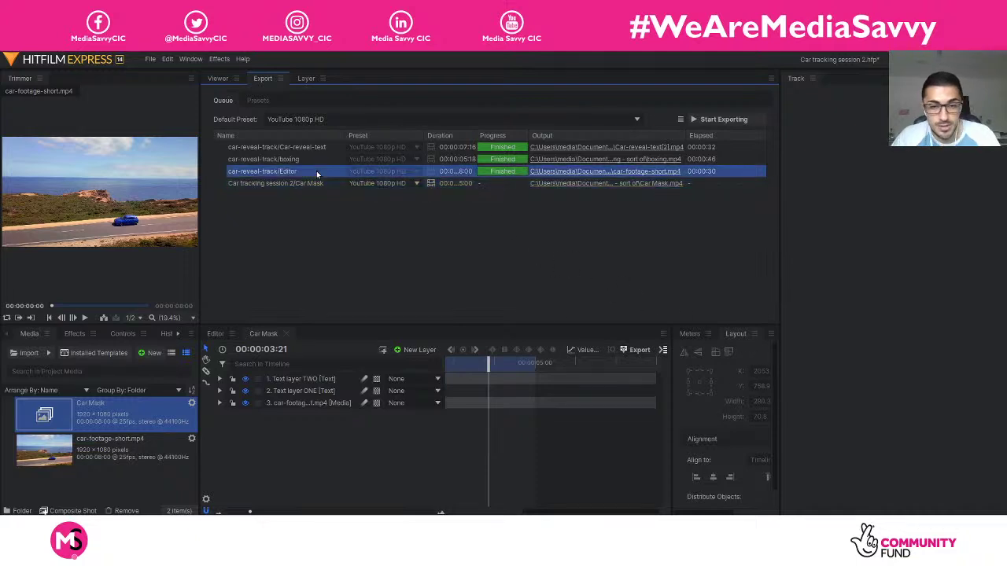
pyautogui.press('Delete')
pyautogui.click(573, 319)
pyautogui.press('Delete')
pyautogui.click(570, 320)
pyautogui.press('Delete')
pyautogui.click(580, 318)
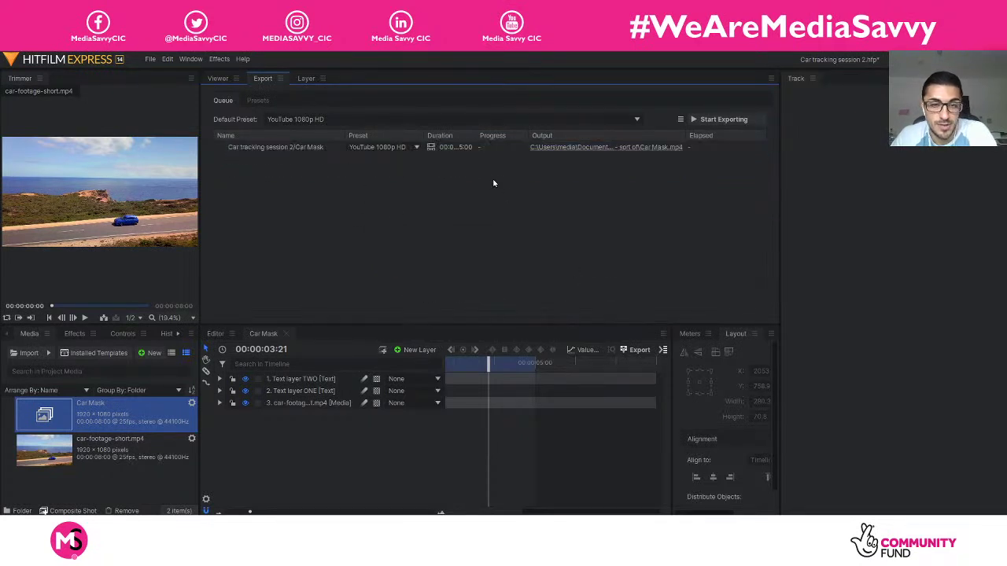
# - Widen the queue's Duration column and look through the export presets offered for the Car Mask task
pyautogui.moveTo(503, 138)
pyautogui.mouseDown()
pyautogui.moveTo(512, 137)
pyautogui.moveTo(493, 136)
pyautogui.mouseUp()
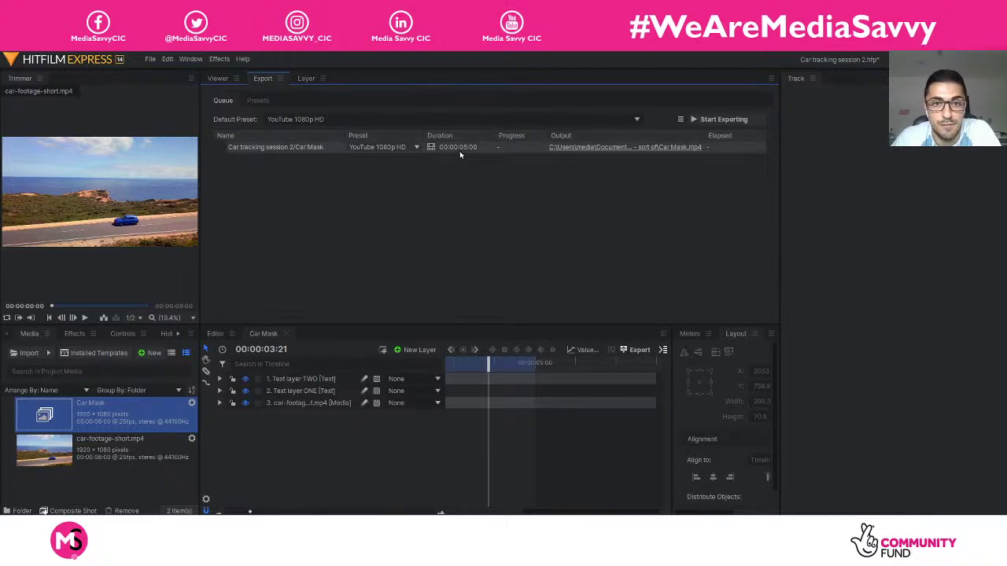
pyautogui.click(465, 149)
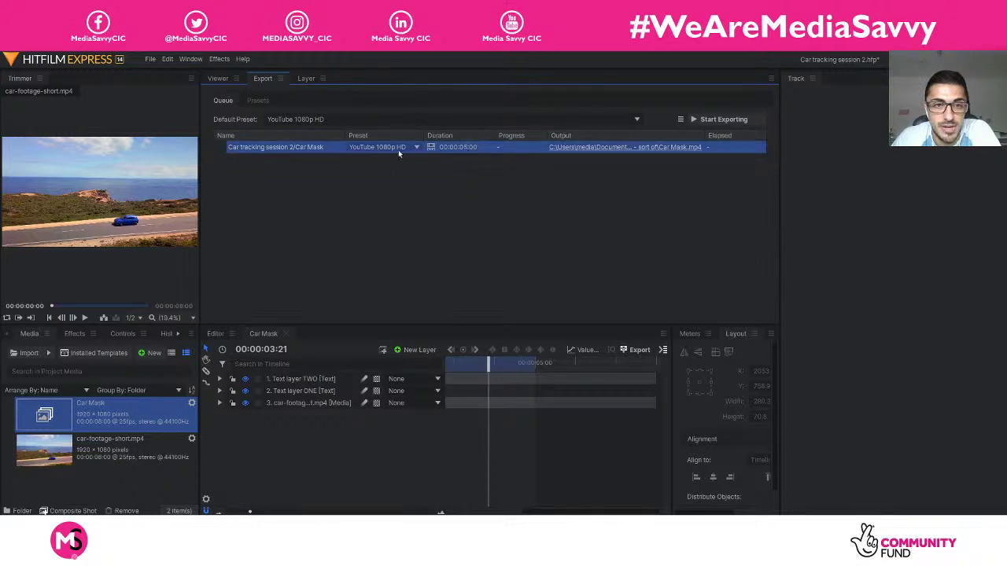
pyautogui.click(329, 175)
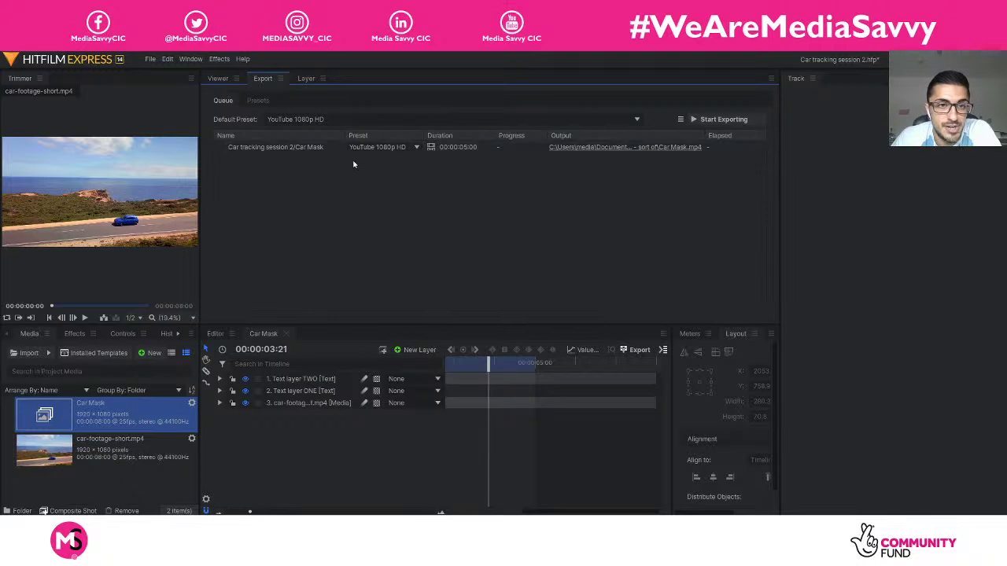
pyautogui.click(391, 148)
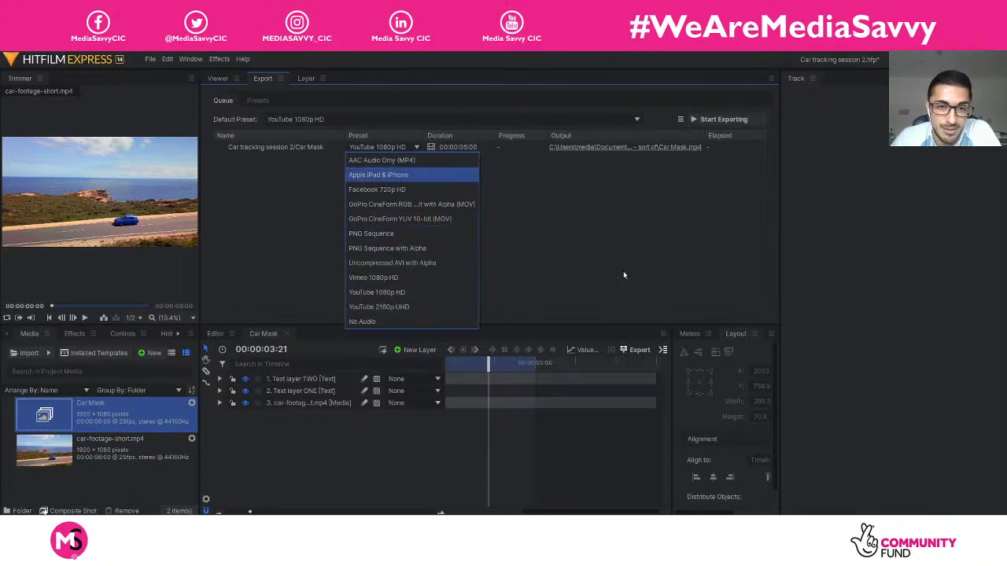
pyautogui.click(598, 263)
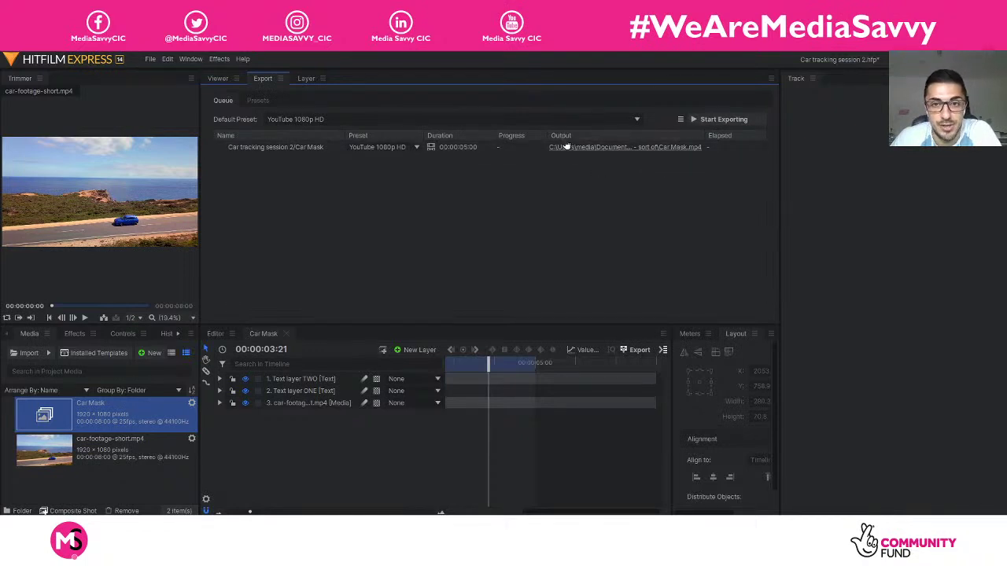
# - Name the output file CarMask as an MP4 in the Rotoscoping - sort of folder and start the export
pyautogui.click(614, 152)
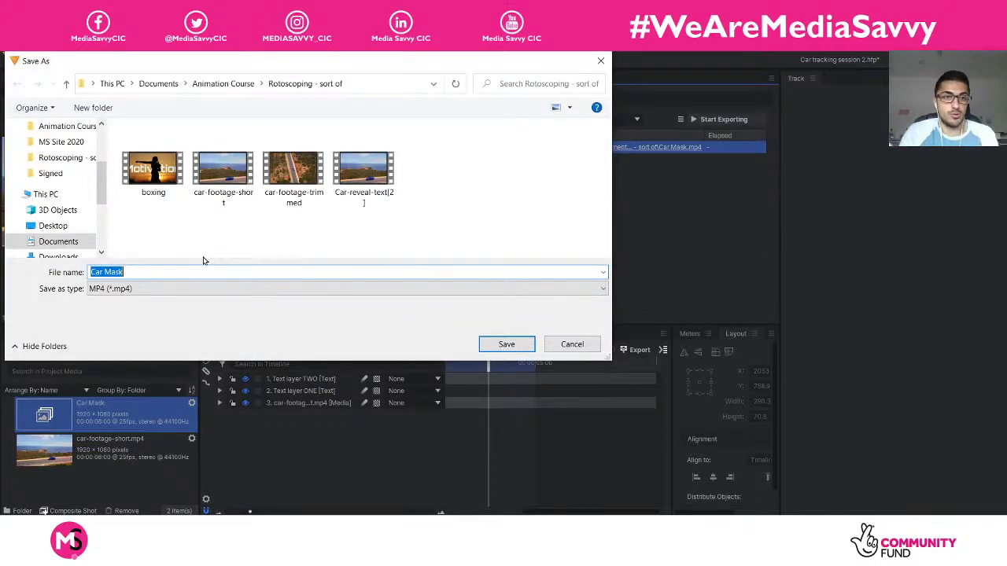
pyautogui.press('Home')
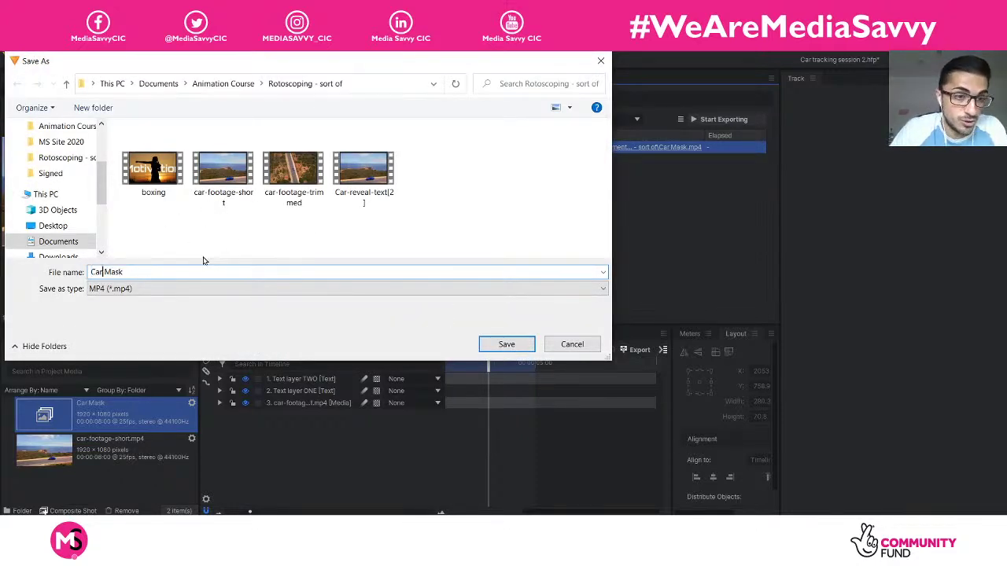
pyautogui.press('BackSpace')
pyautogui.press('Return')
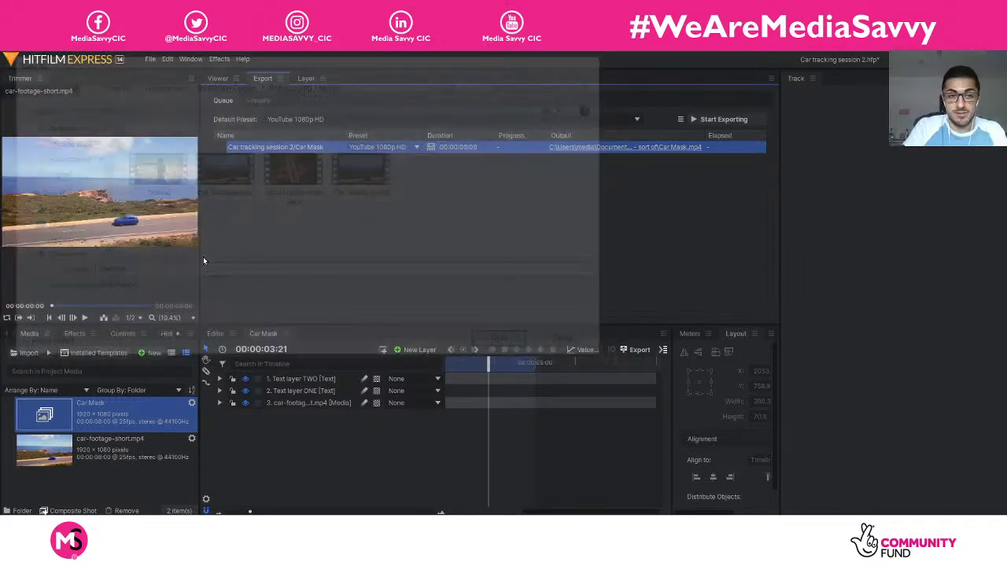
pyautogui.click(706, 121)
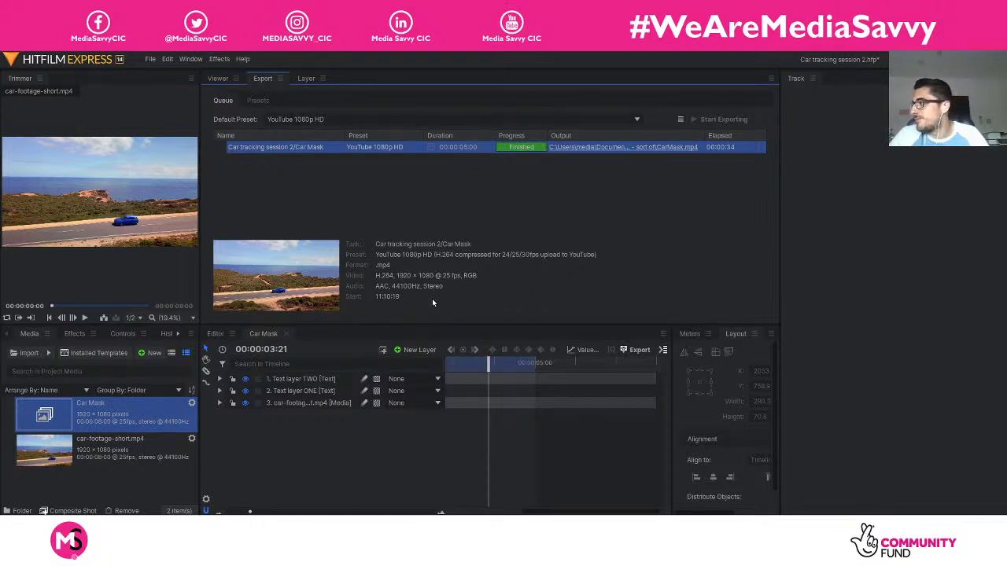
# - Open the exported CarMask video from its folder, replay the DRIVE text reveal, and return to HitFilm Express
pyautogui.click(583, 148)
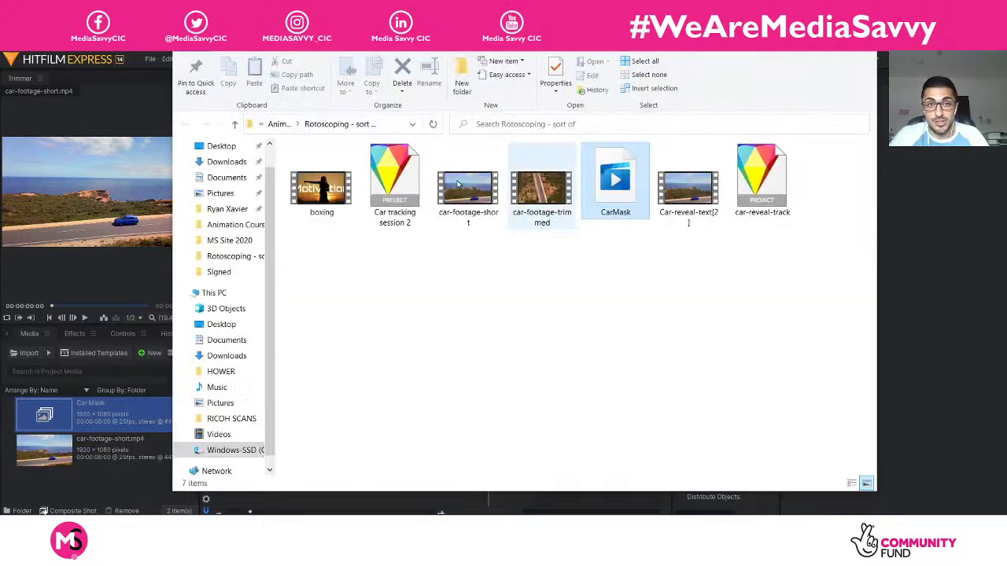
pyautogui.doubleClick(626, 189)
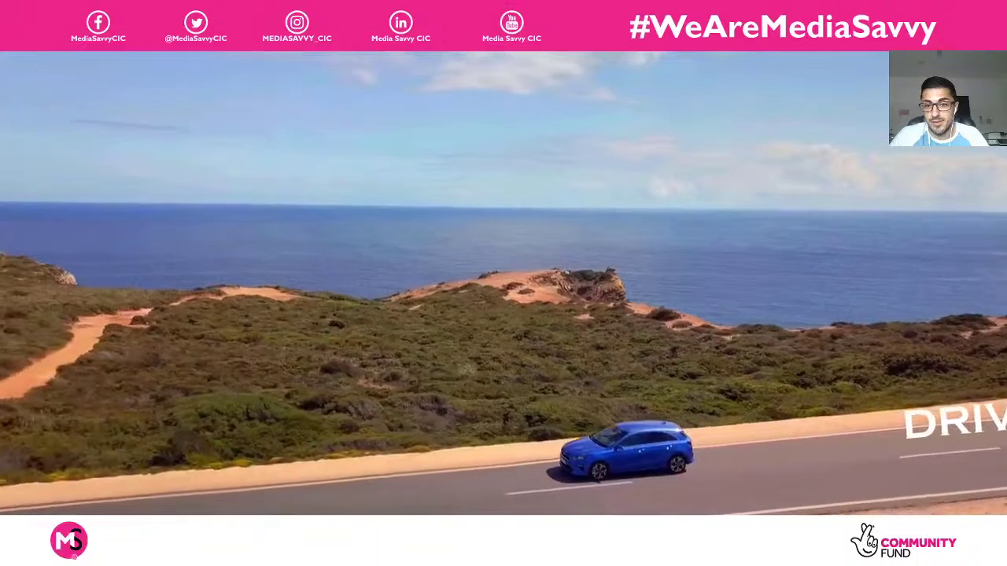
pyautogui.moveTo(658, 487)
pyautogui.moveTo(547, 494); pyautogui.dragTo(3, 483)
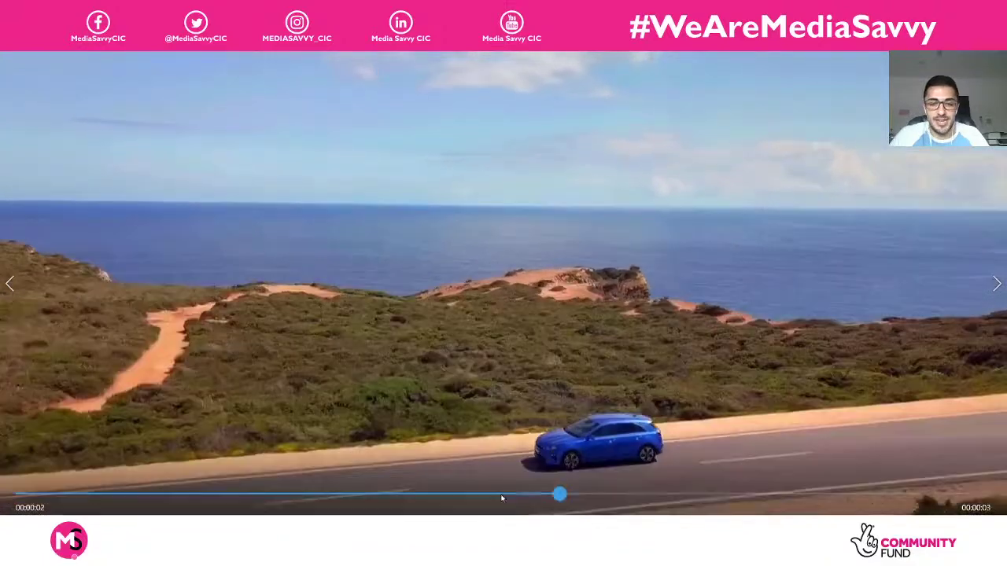
pyautogui.moveTo(502, 498); pyautogui.dragTo(294, 513)
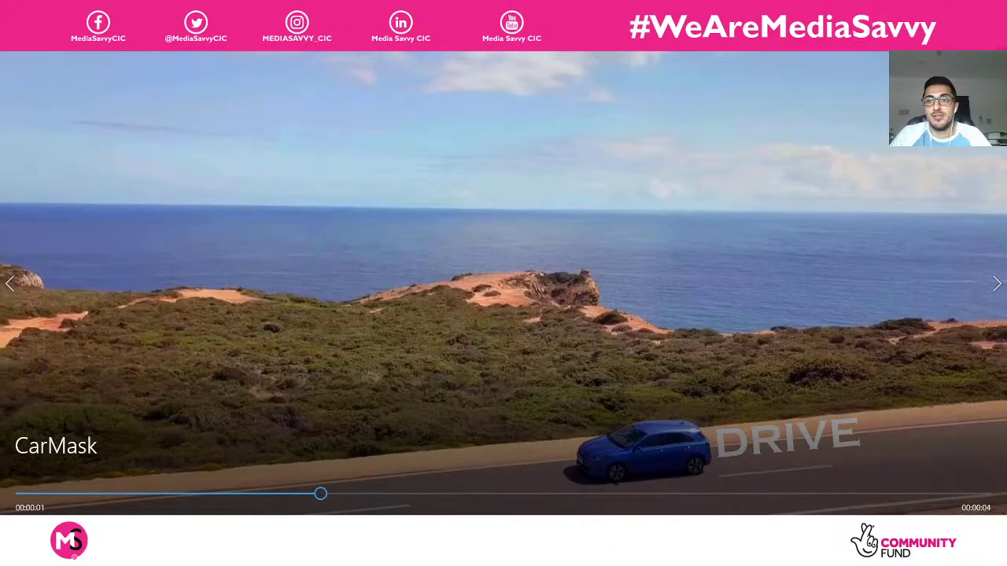
pyautogui.hotkey('alt', 'F4')
pyautogui.click(813, 274)
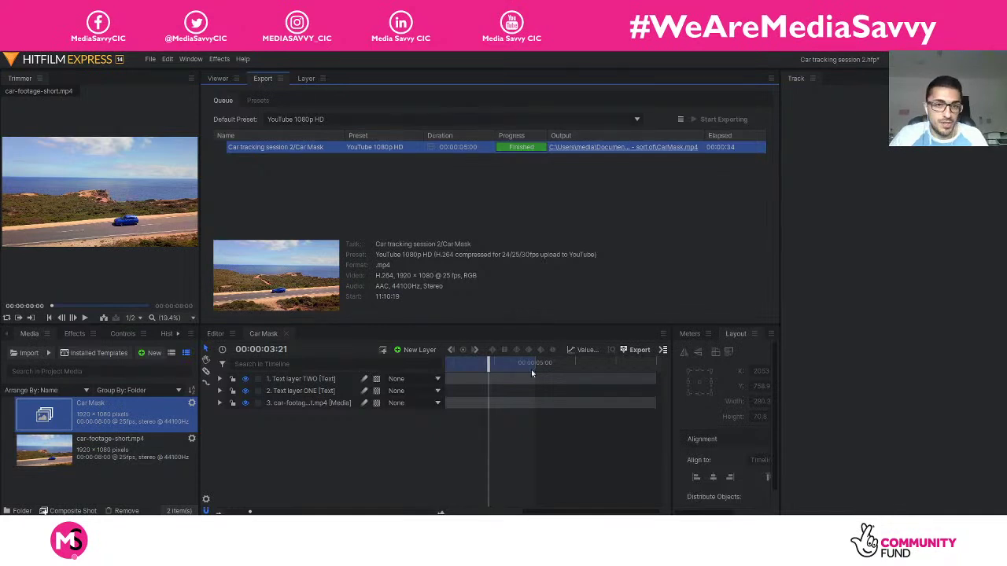
# - Close the Car Mask composite timeline and clear the selection in the project media
pyautogui.click(286, 334)
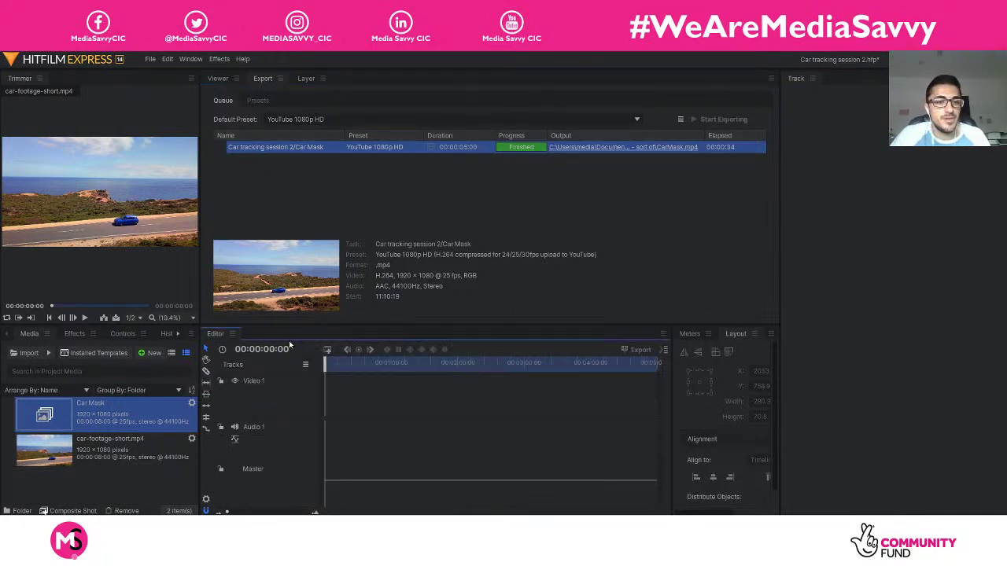
pyautogui.click(134, 468)
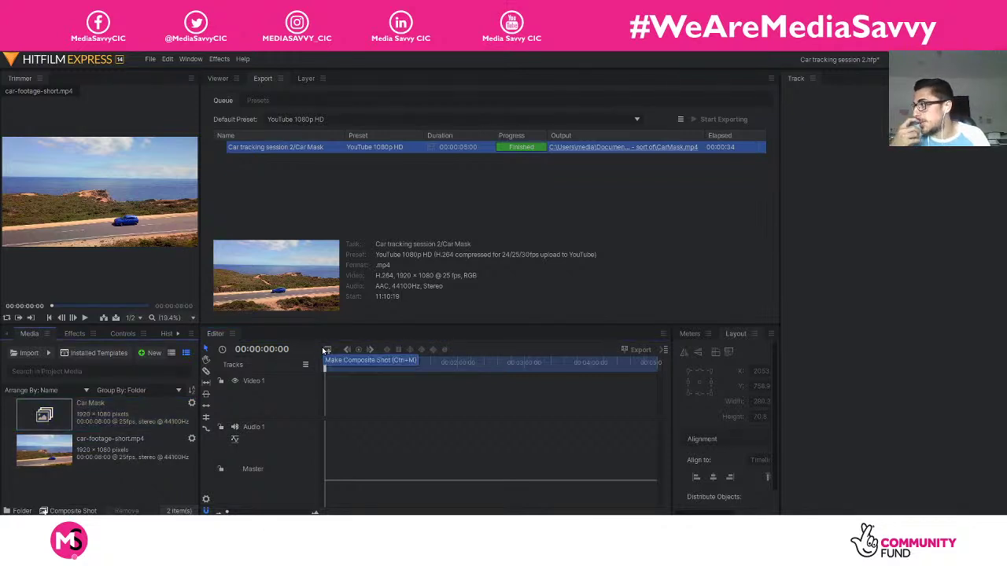
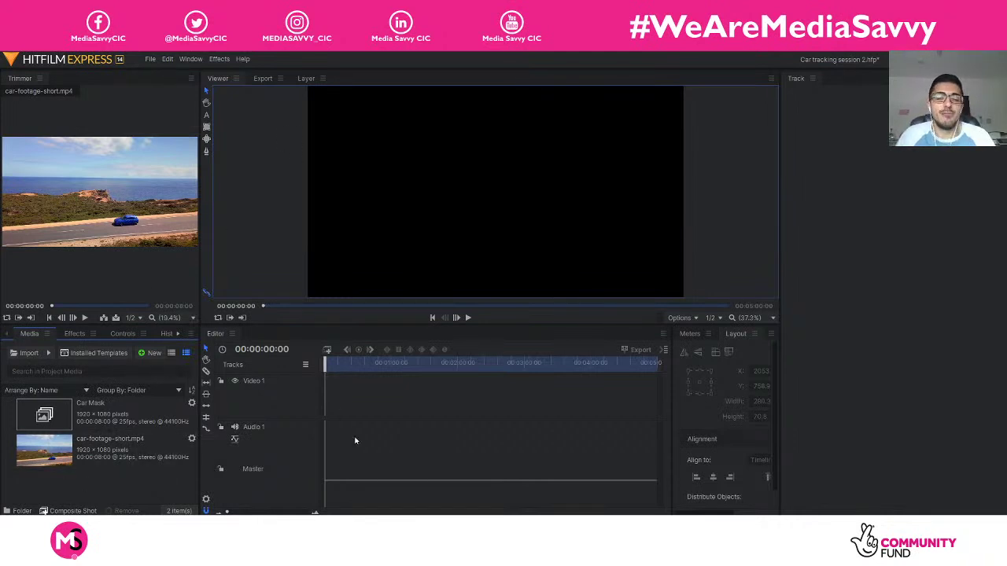
# - Examine the viewer's Playback Quality and Paused Resolution options
pyautogui.click(718, 321)
pyautogui.moveTo(743, 376)
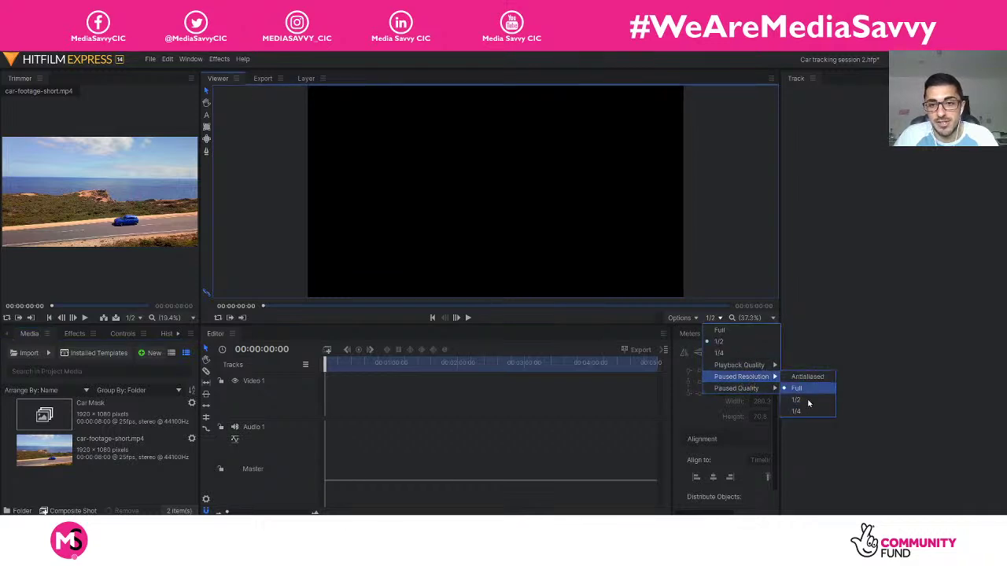
pyautogui.moveTo(770, 366)
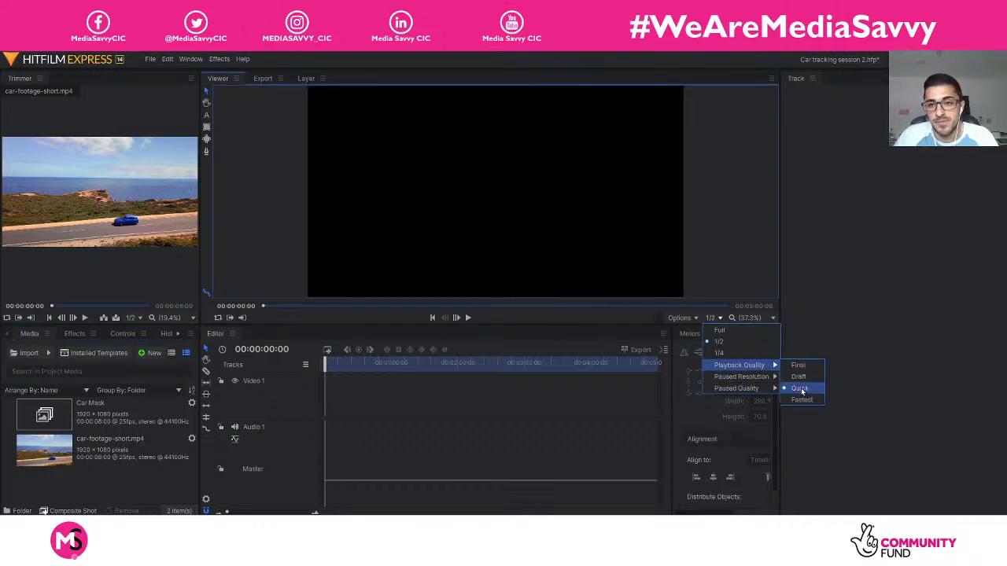
pyautogui.moveTo(773, 389)
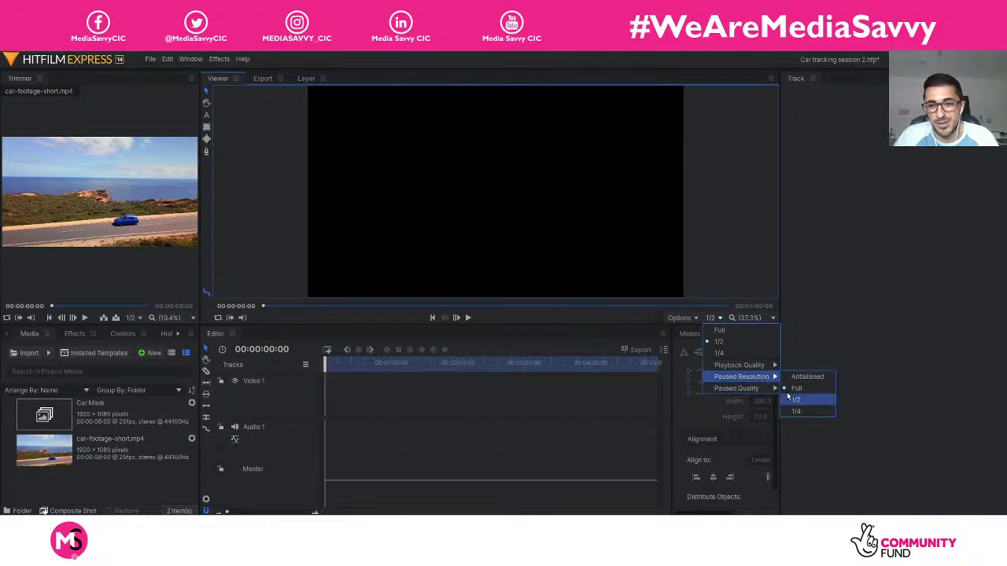
pyautogui.click(114, 475)
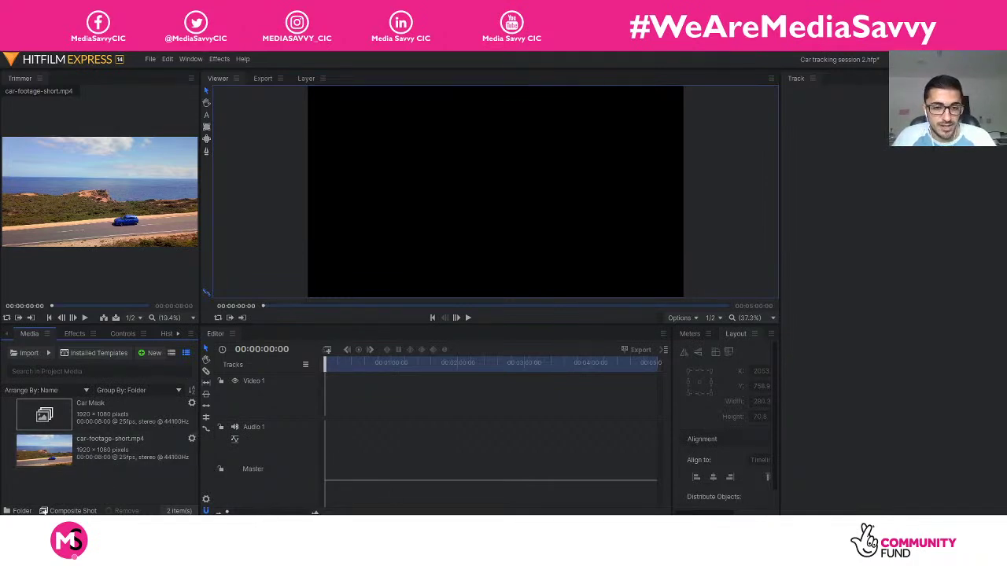
# - Open the boxing video from the Rotoscoping - sort of folder, watch the Motivation text effect, and return to HitFilm Express
pyautogui.click(397, 500)
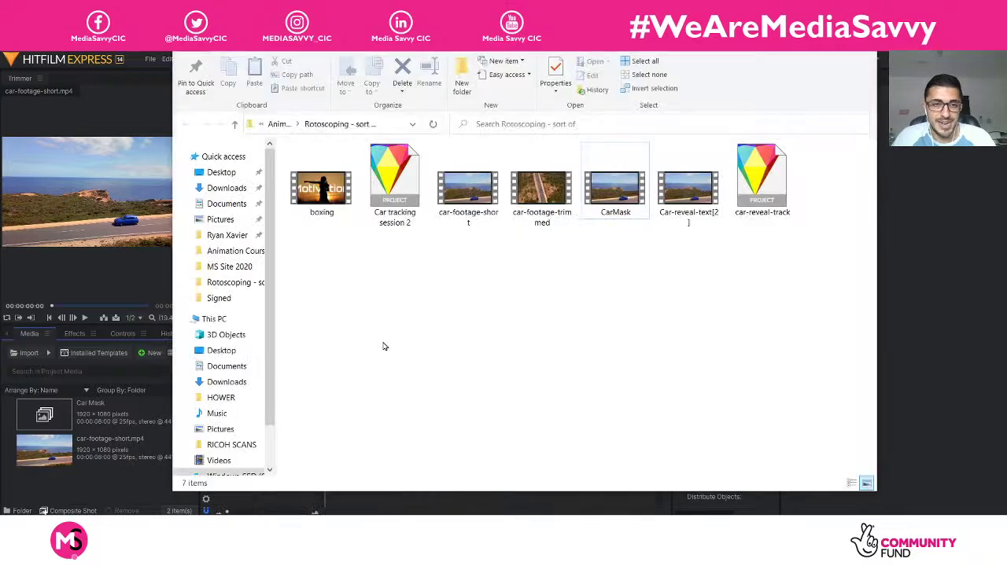
pyautogui.doubleClick(327, 200)
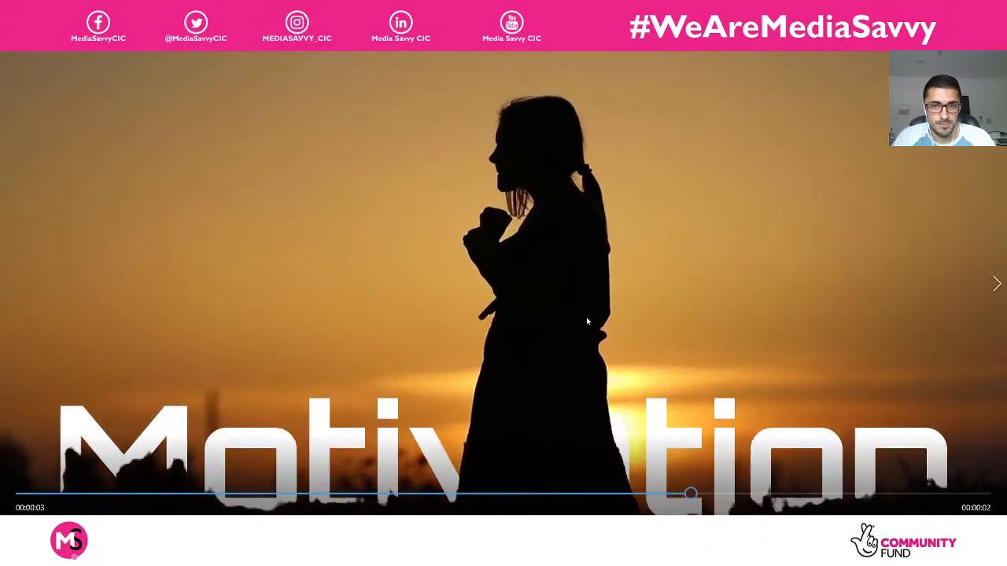
pyautogui.hotkey('alt', 'F4')
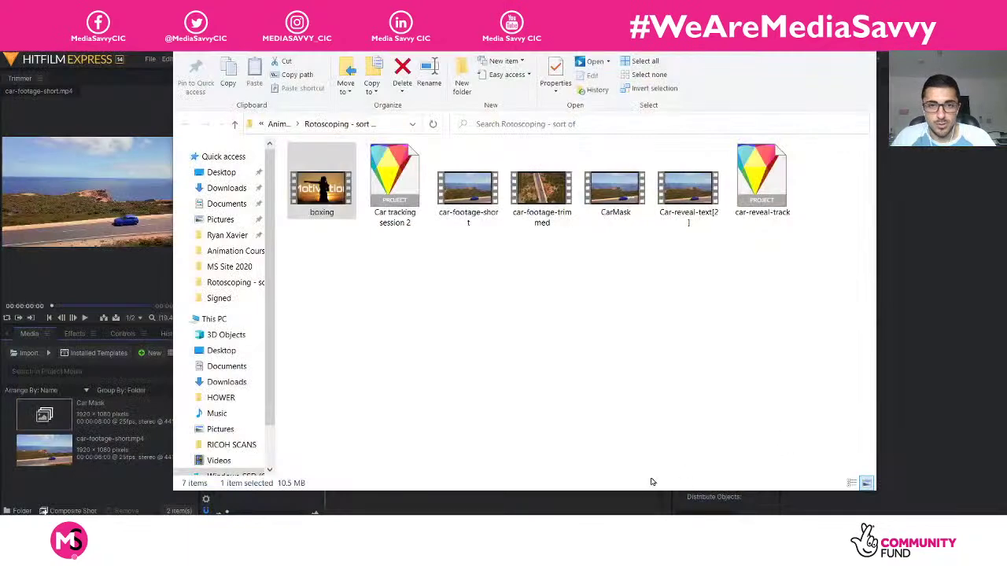
pyautogui.click(497, 328)
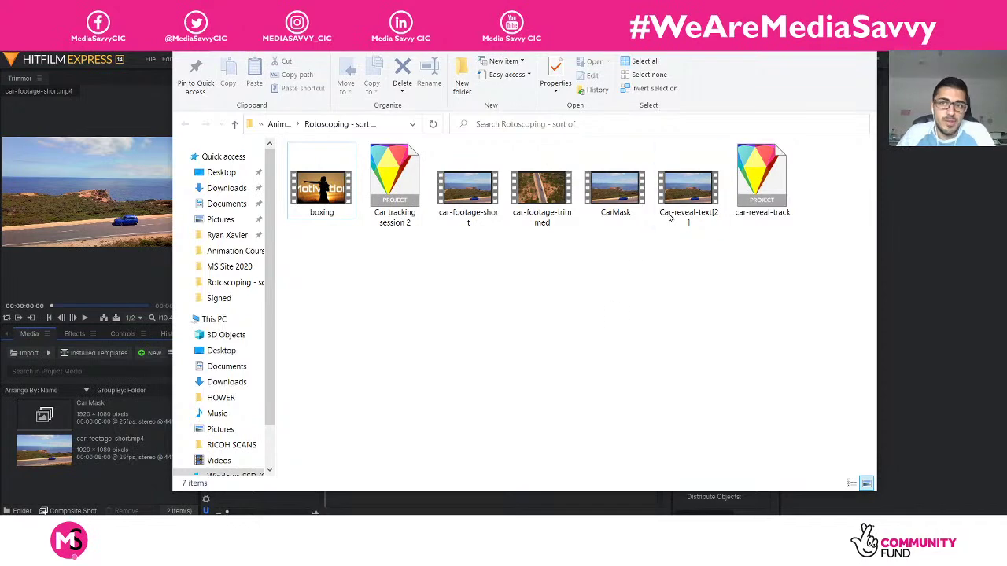
pyautogui.click(783, 28)
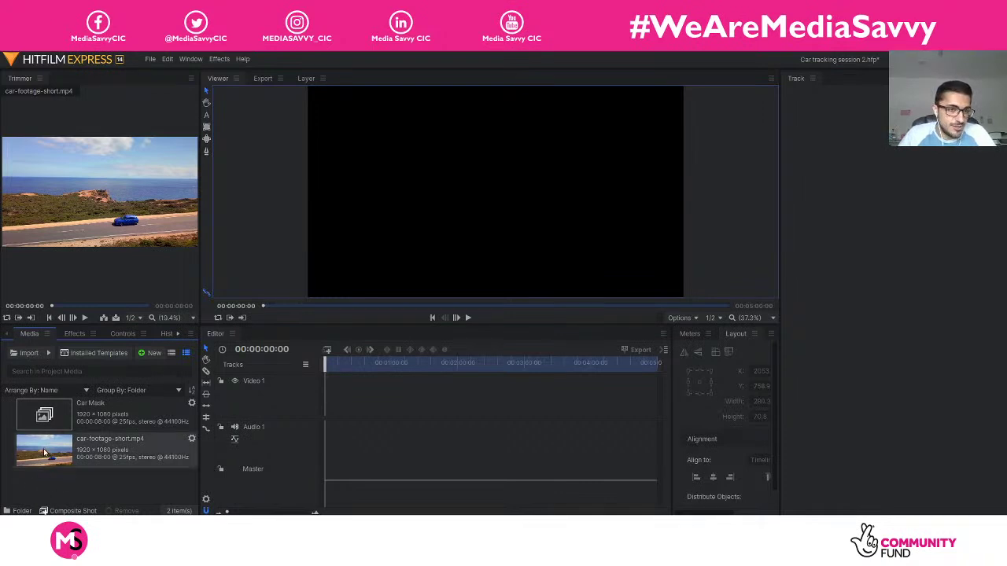
# - Import the Female Silhouette Shadow Boxing stock footage from the Downloads folder and preview it in the trimmer
pyautogui.click(32, 354)
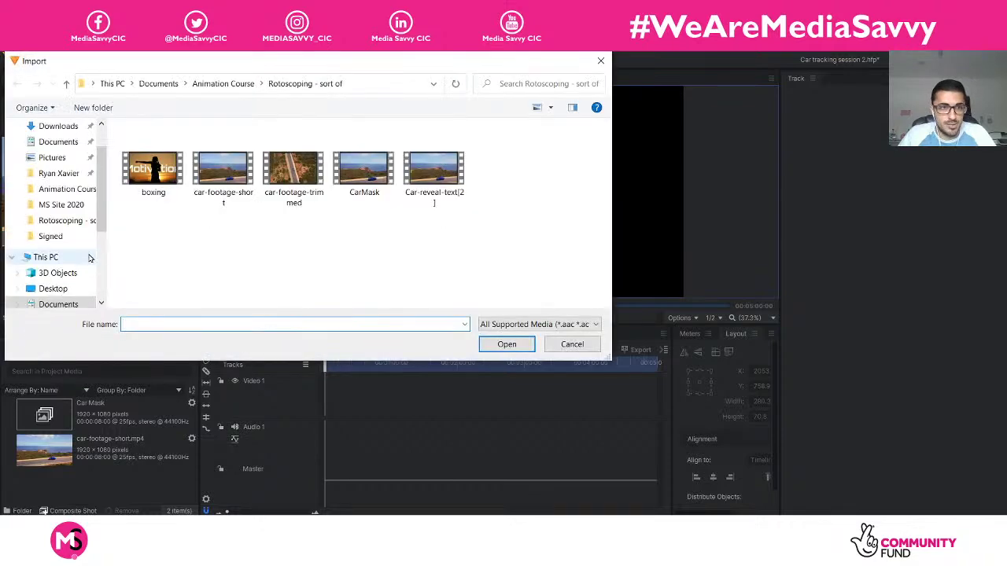
pyautogui.click(63, 127)
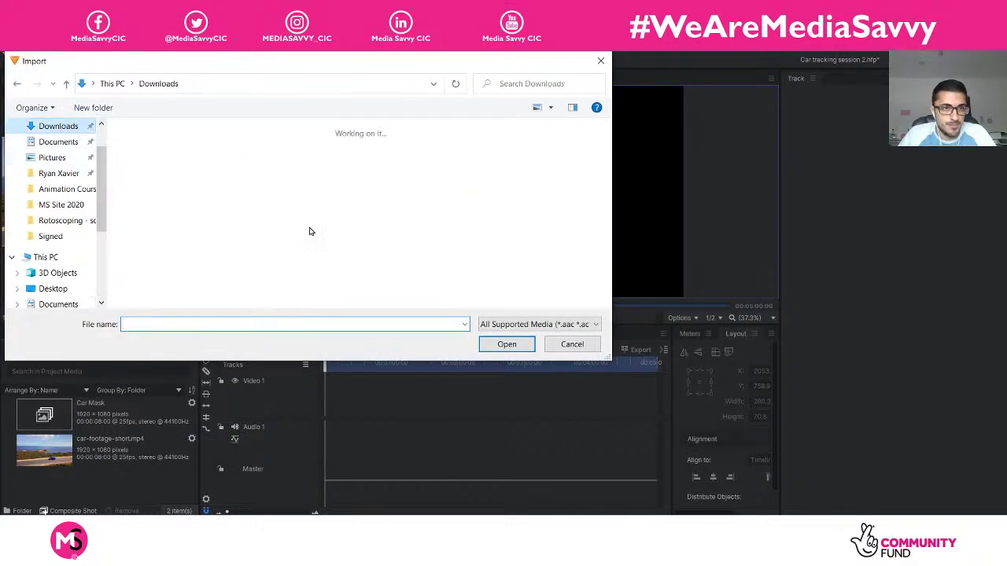
pyautogui.click(472, 270)
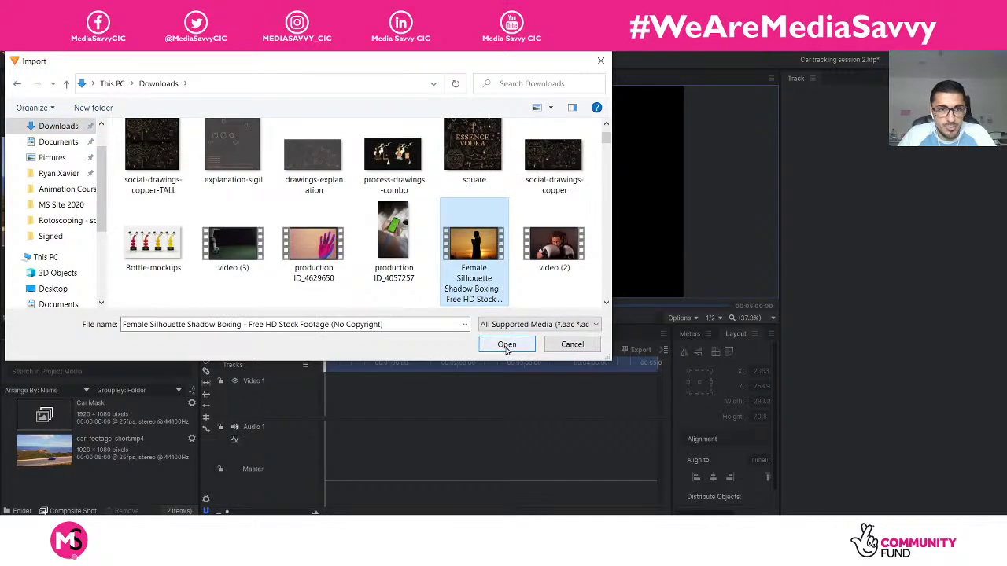
pyautogui.click(507, 348)
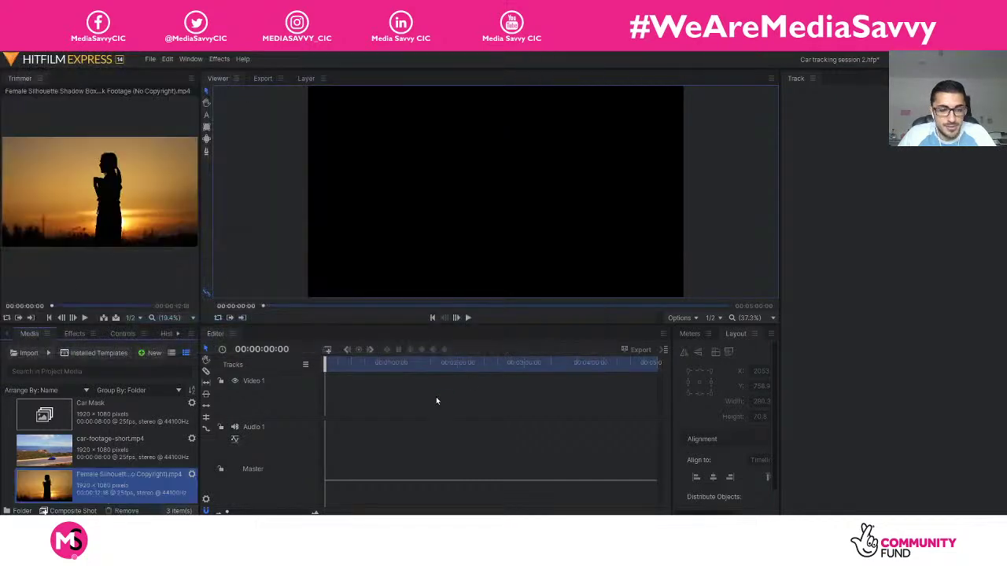
pyautogui.click(85, 318)
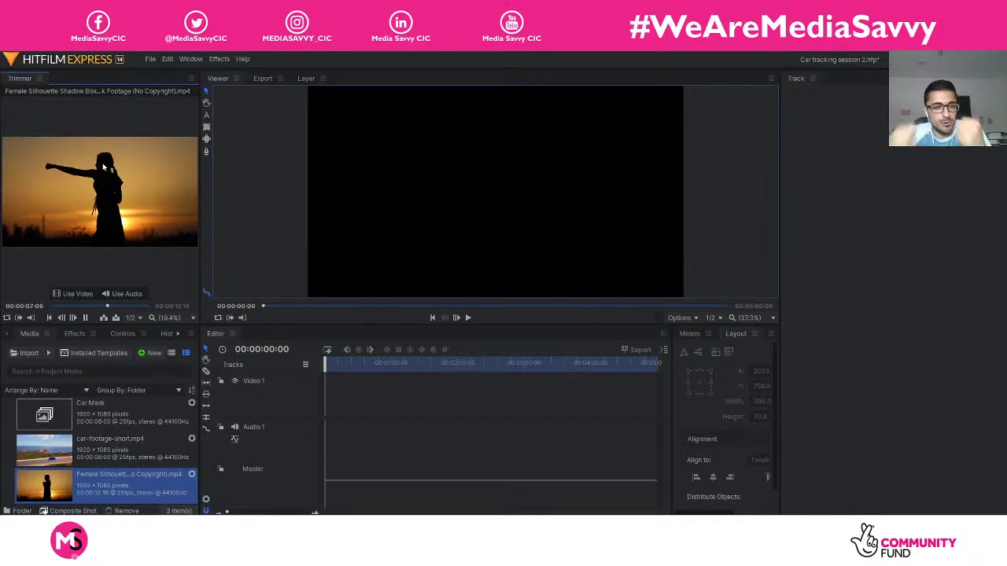
pyautogui.click(88, 317)
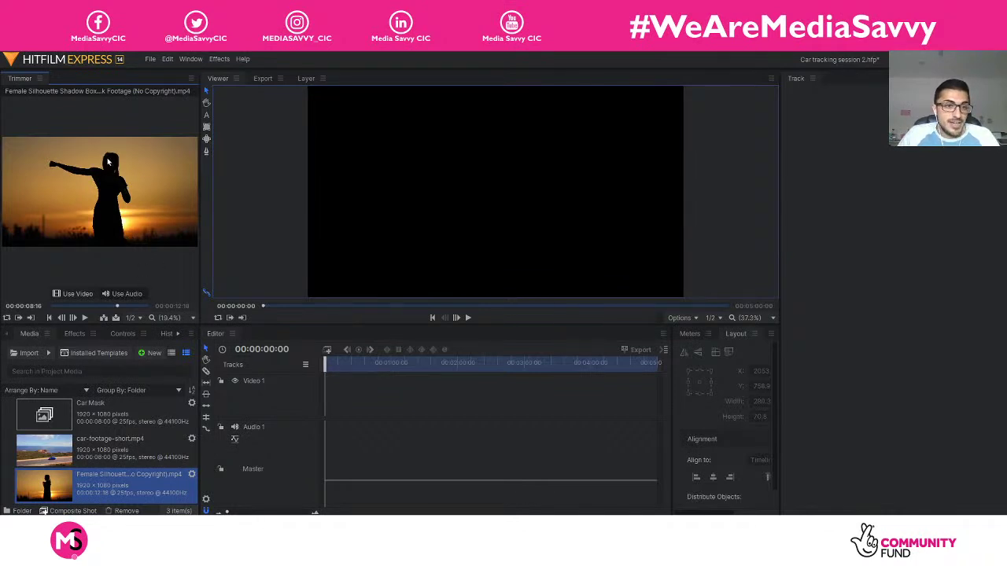
# - Make a composite shot from the shadow boxing footage and name it boxing-mask
pyautogui.rightClick(99, 483)
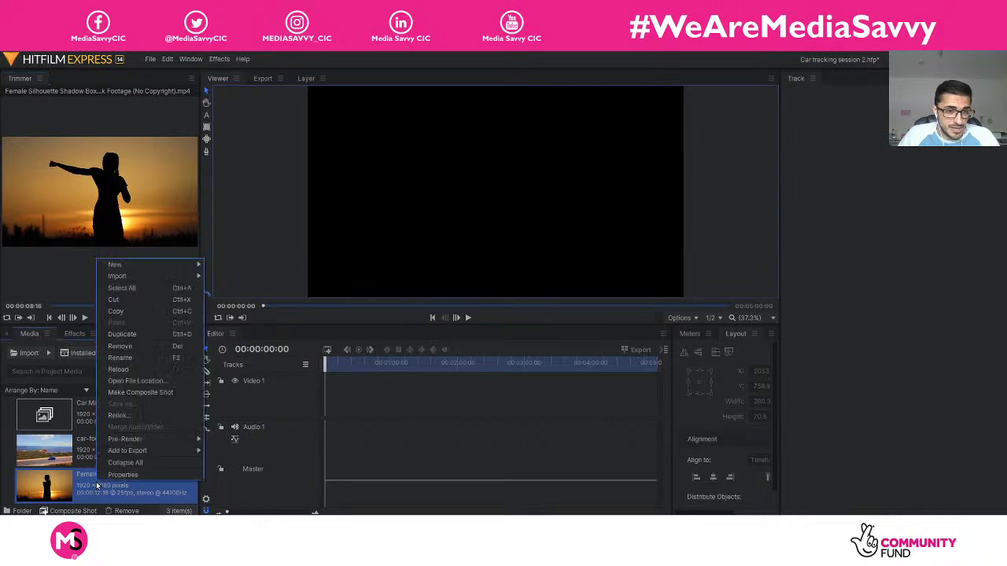
pyautogui.click(153, 397)
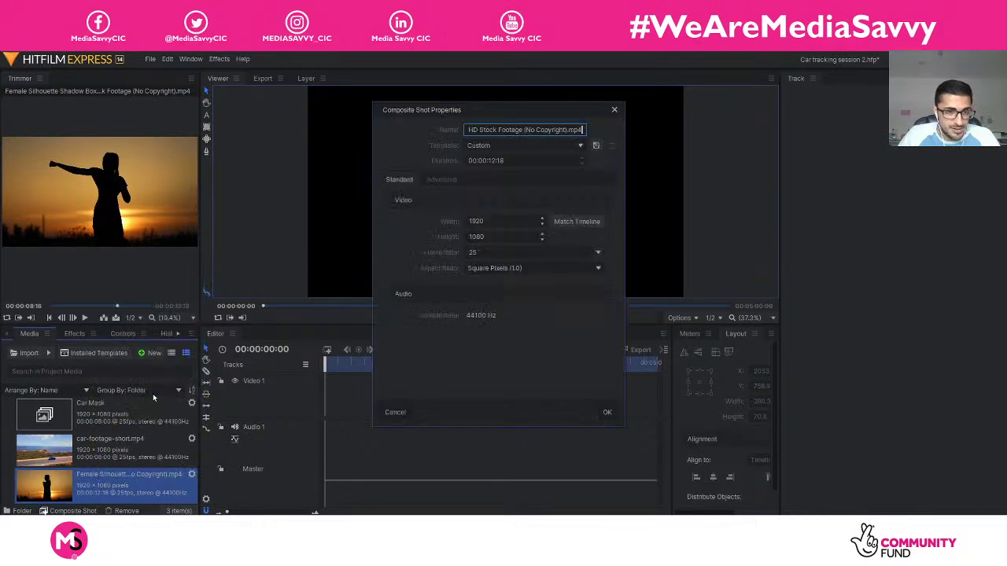
pyautogui.tripleClick(570, 130)
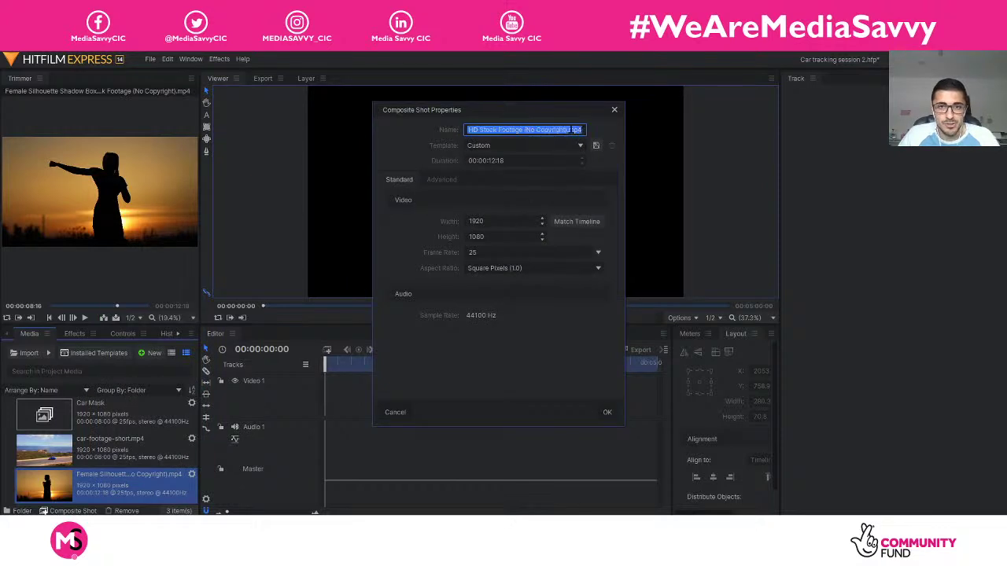
pyautogui.write('boxing')
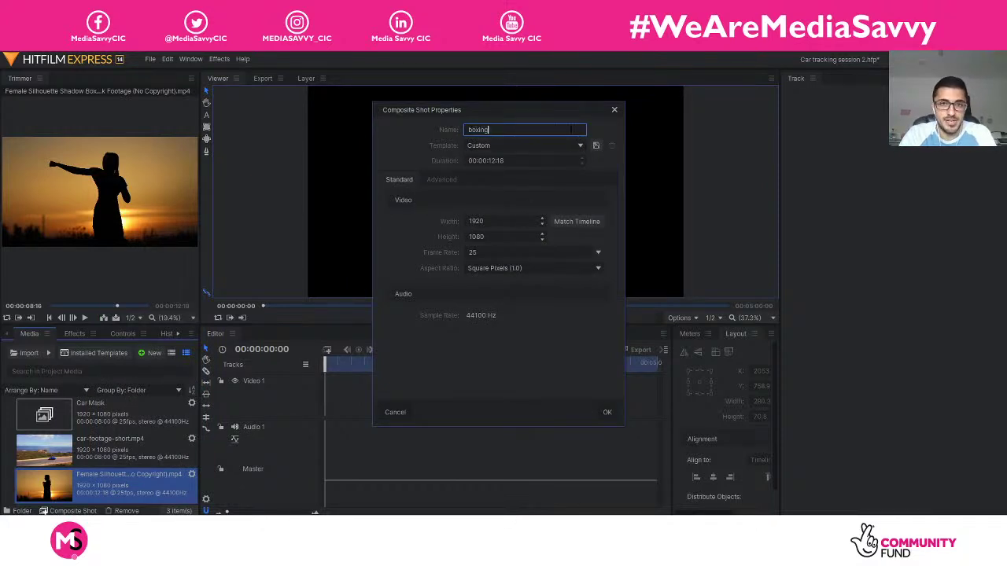
pyautogui.write('-mask')
pyautogui.press('Return')
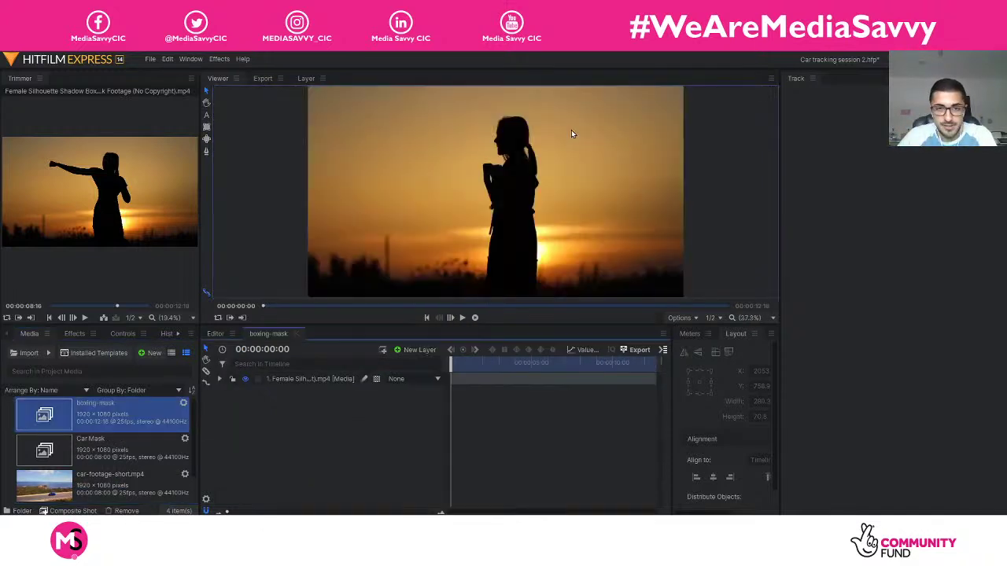
# - Duplicate the shadow boxing layer in the boxing-mask timeline and hide the original layer beneath the copy
pyautogui.click(306, 380)
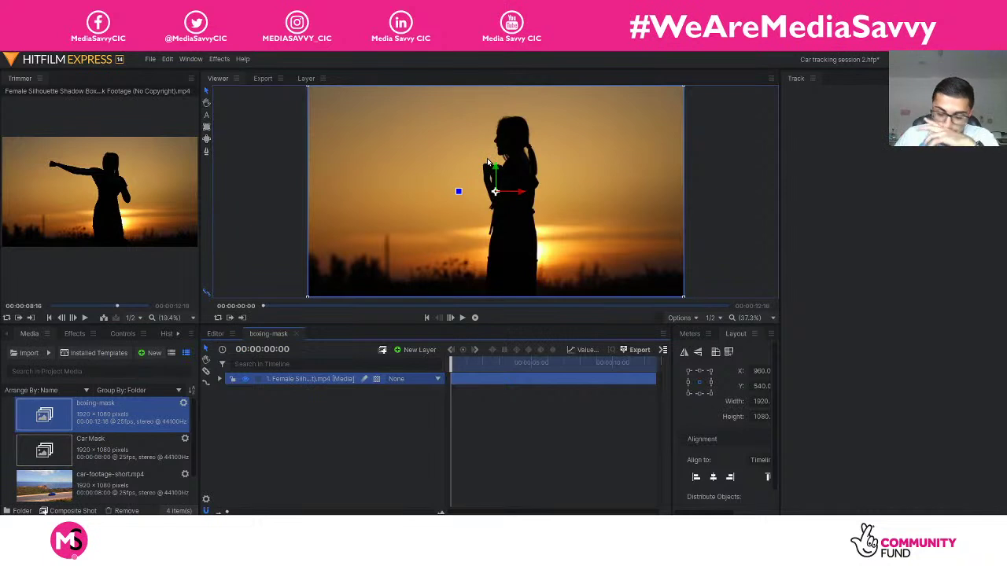
pyautogui.click(353, 407)
pyautogui.click(302, 382)
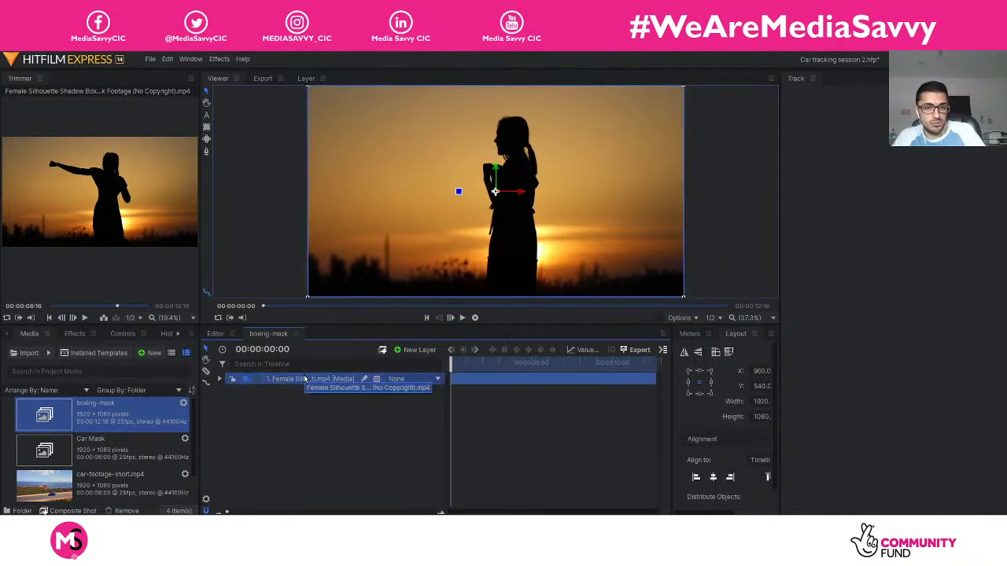
pyautogui.hotkey('ctrl', 'd')
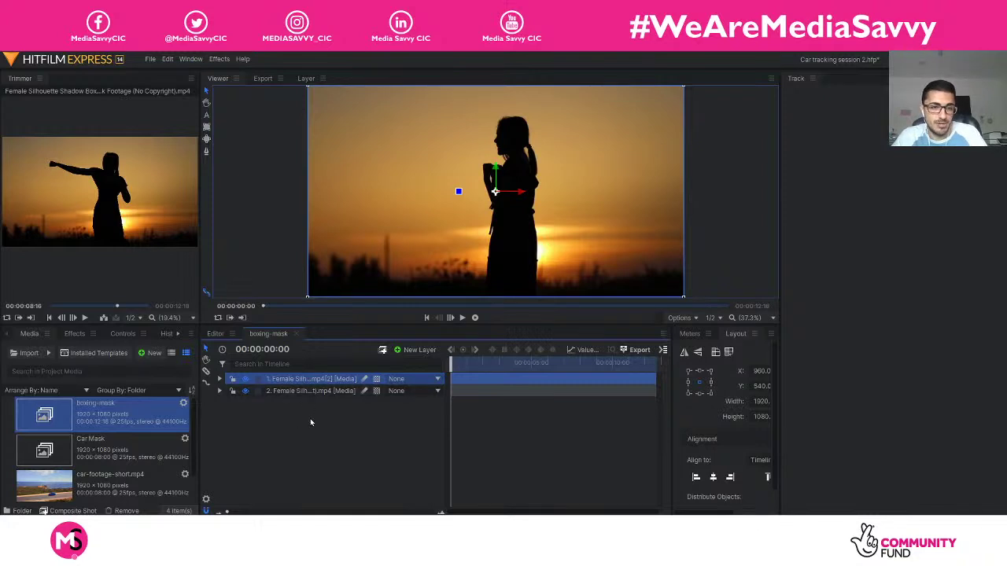
pyautogui.click(245, 391)
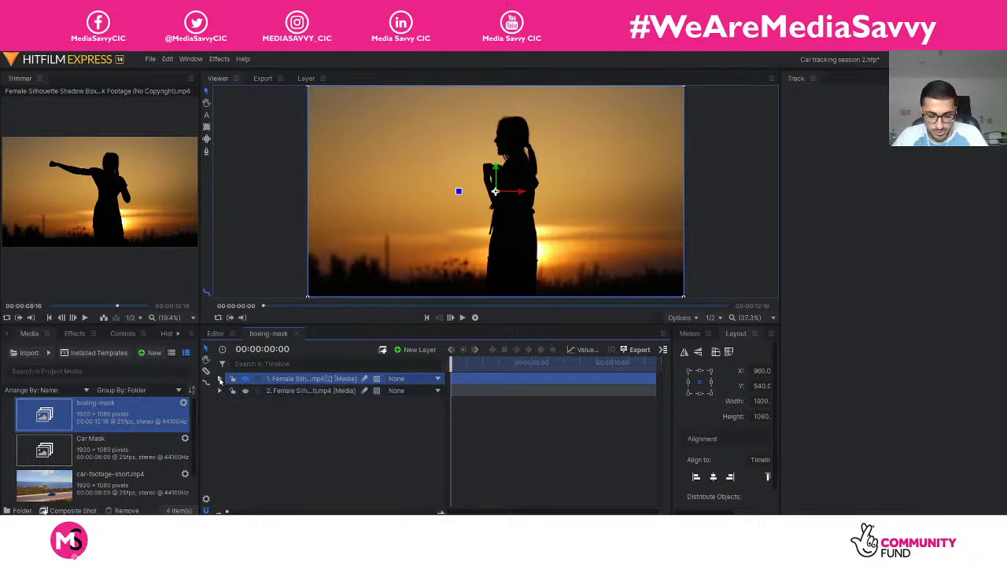
pyautogui.press('F2')
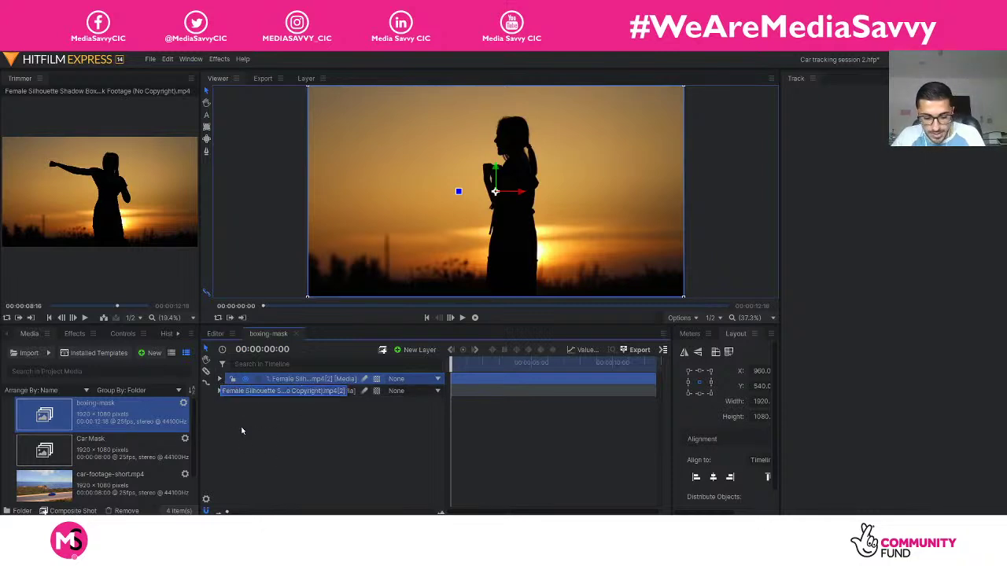
pyautogui.click(233, 391)
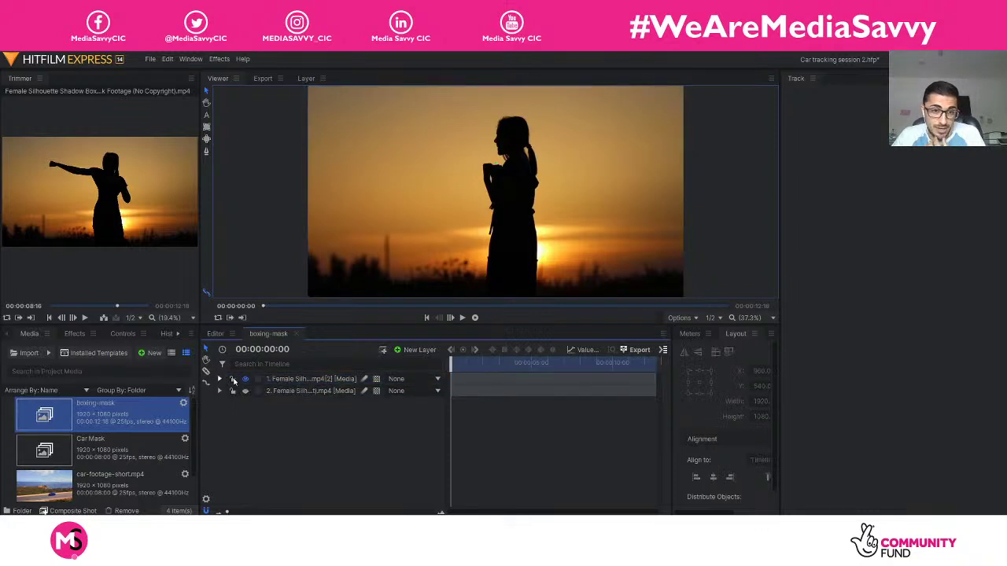
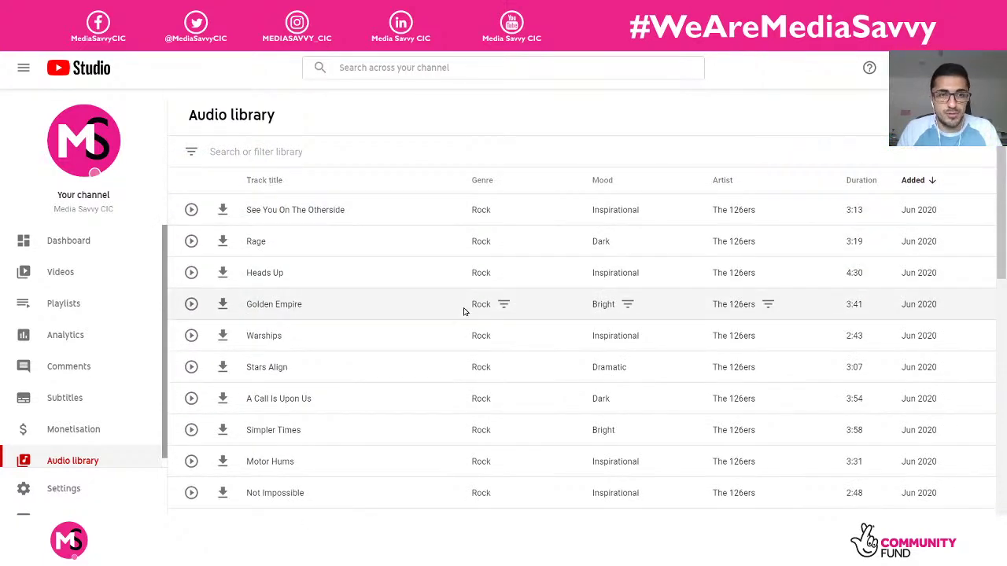
# - In a Chrome incognito window, search Google for youtube audio library and open the YouTube Music Library result
pyautogui.scroll(-3, 465, 314)
pyautogui.scroll(3, 472, 324)
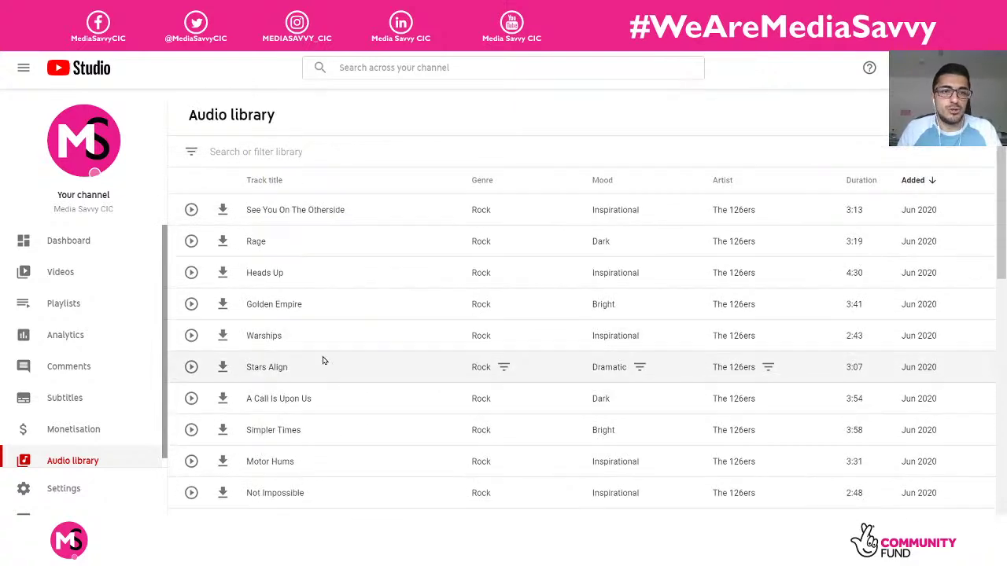
pyautogui.hotkey('ctrl', 'shift', 'n')
pyautogui.write('youtu')
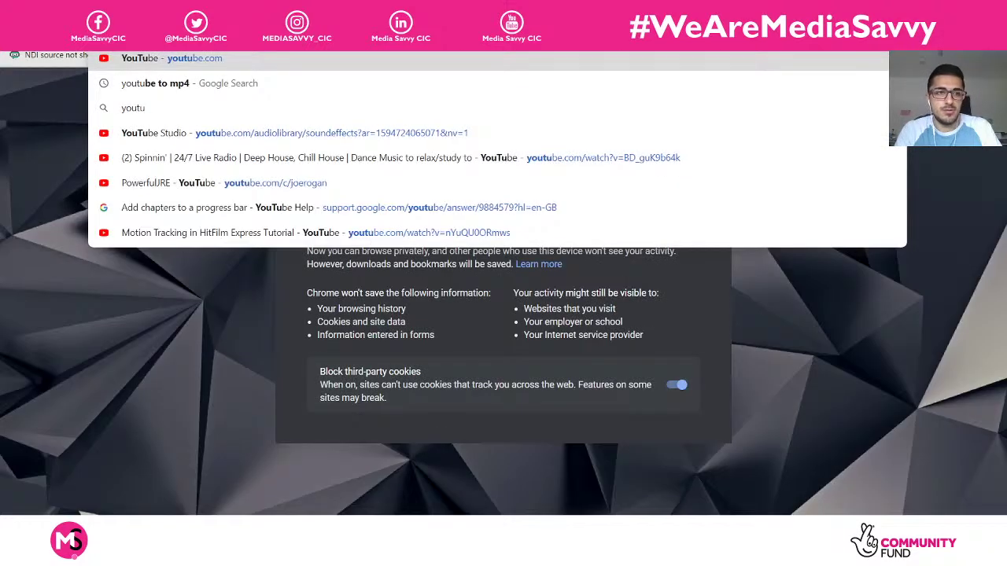
pyautogui.write('be audio libr')
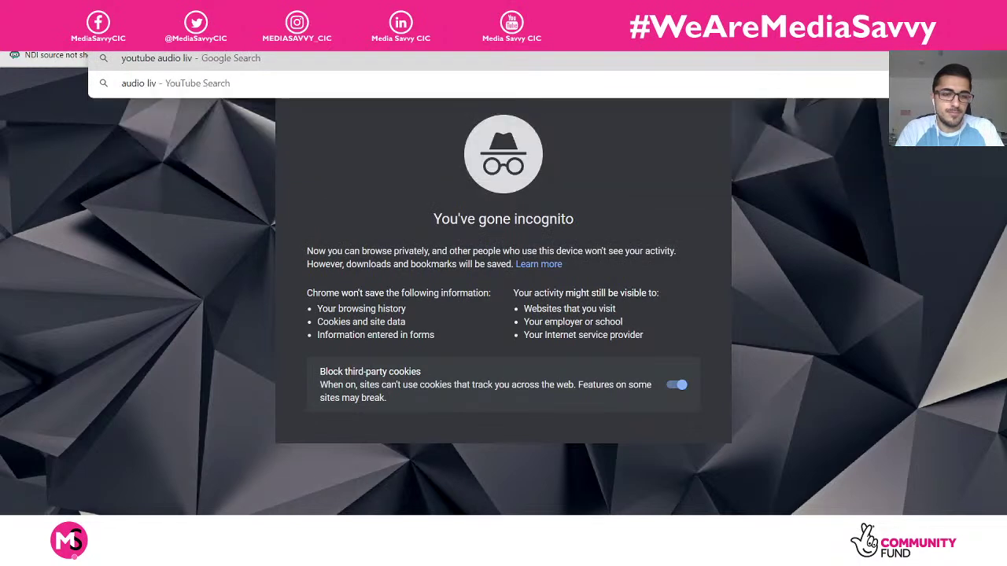
pyautogui.press('Down')
pyautogui.press('Return')
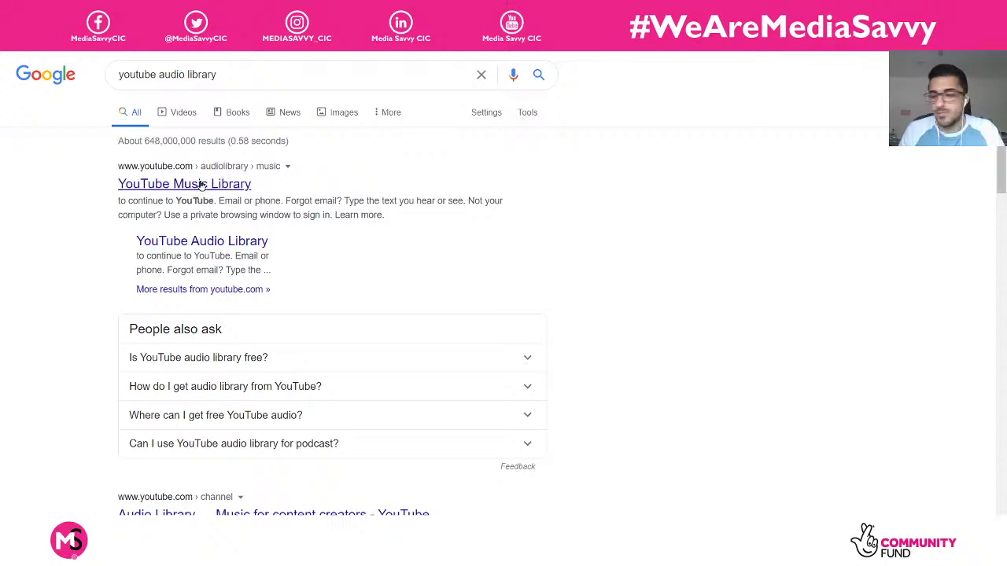
pyautogui.click(201, 185)
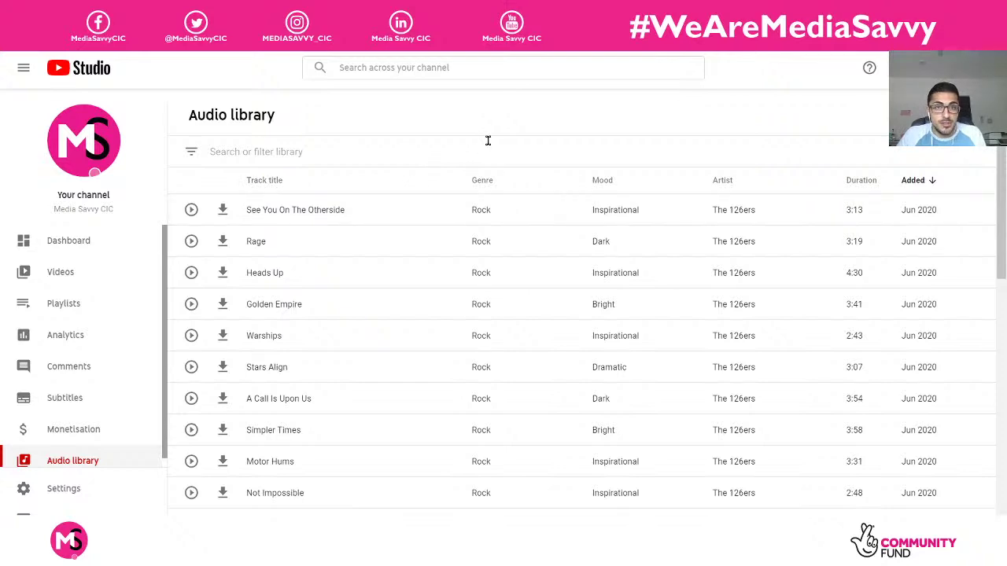
# - Browse the music tracks listed in YouTube Studio's Audio library
pyautogui.scroll(-3, 501, 139)
pyautogui.scroll(-6, 555, 280)
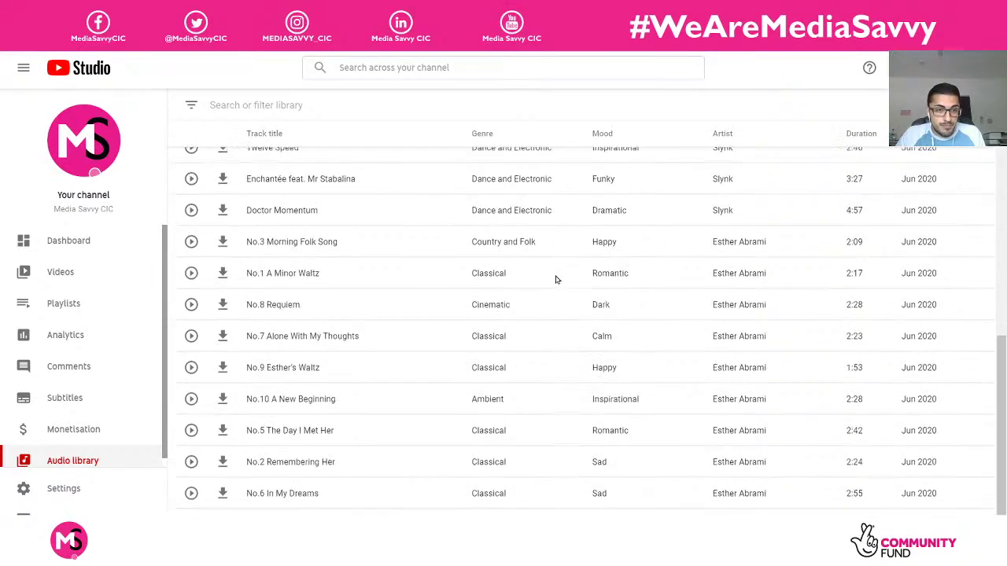
pyautogui.scroll(9, 556, 279)
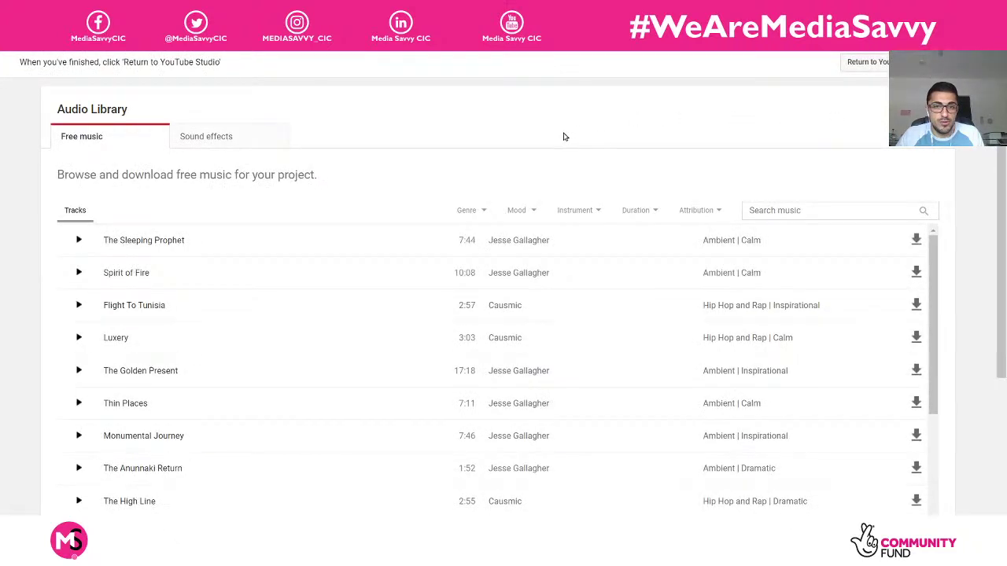
# - Show the Audio Library's sound effects and preview 50 Cal Shells Drop and Afternoon Crickets Long
pyautogui.click(211, 131)
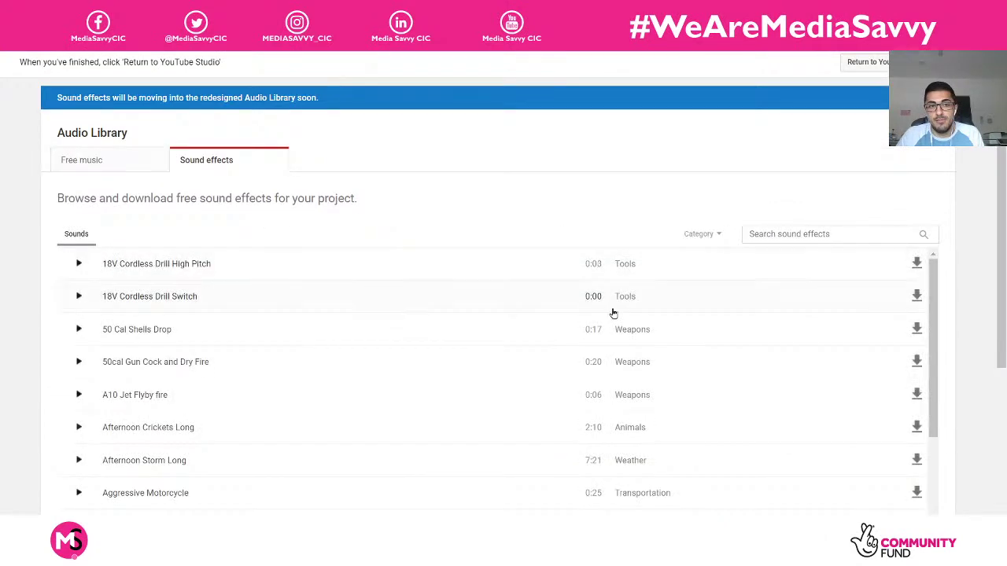
pyautogui.click(796, 239)
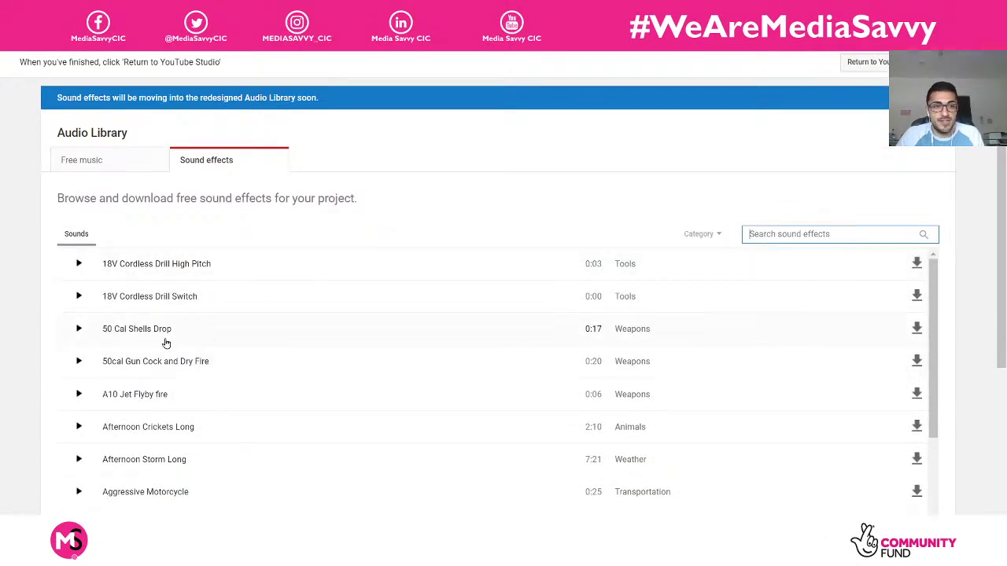
pyautogui.click(80, 331)
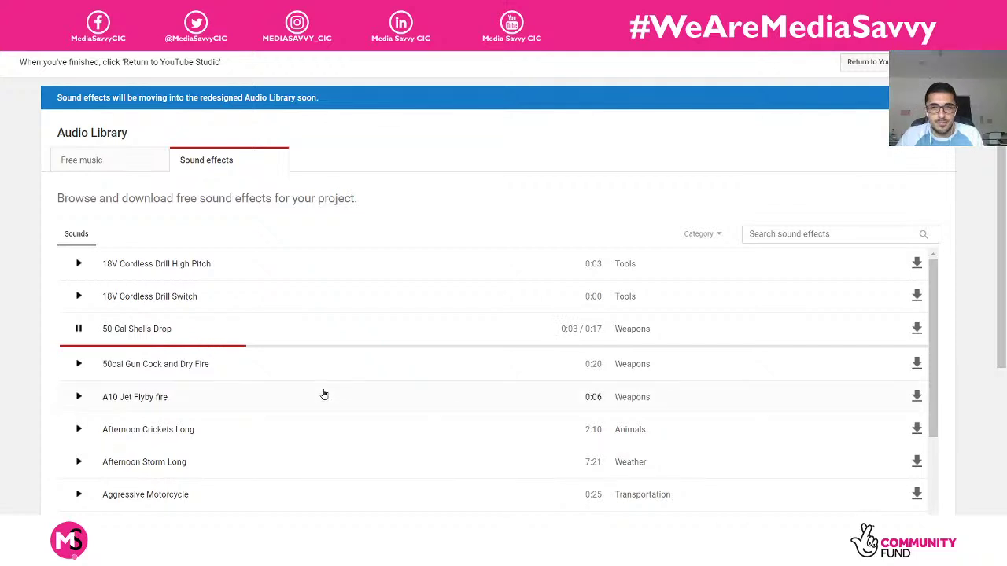
pyautogui.click(79, 330)
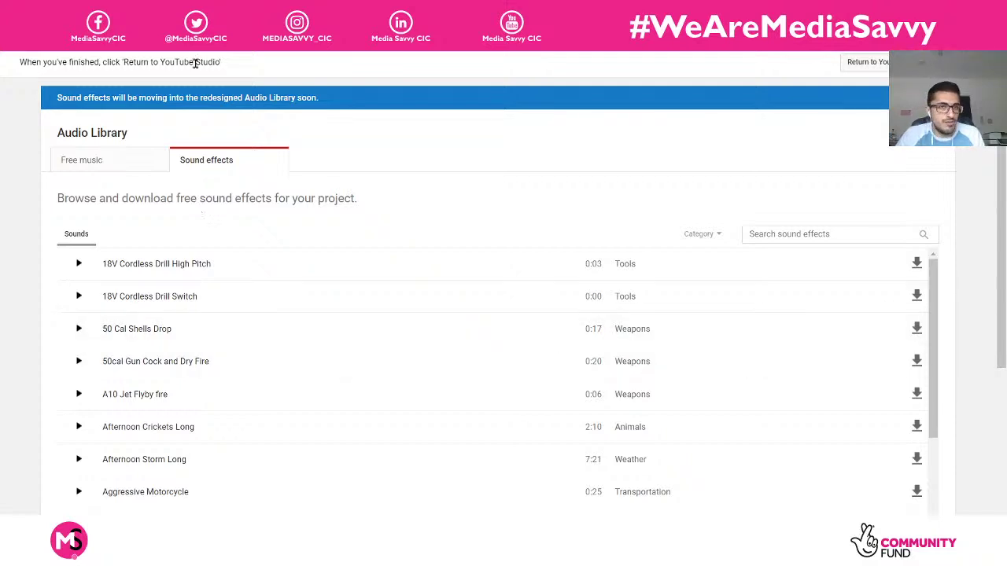
pyautogui.click(78, 427)
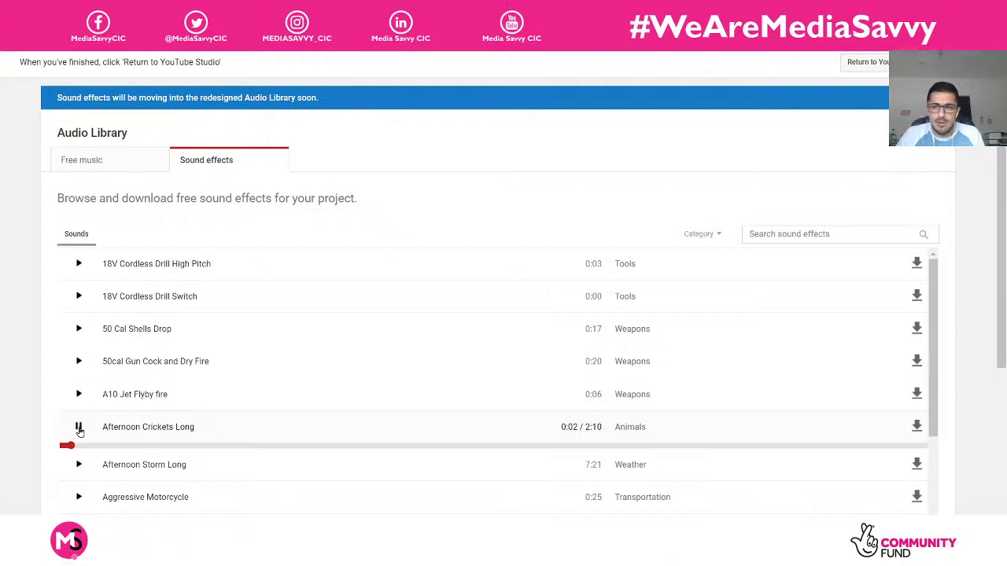
# - Preview the sound effects Afternoon Crickets Long, 50cal Gun Cock and Dry Fire, and 18V Cordless Drill High Pitch
pyautogui.click(79, 427)
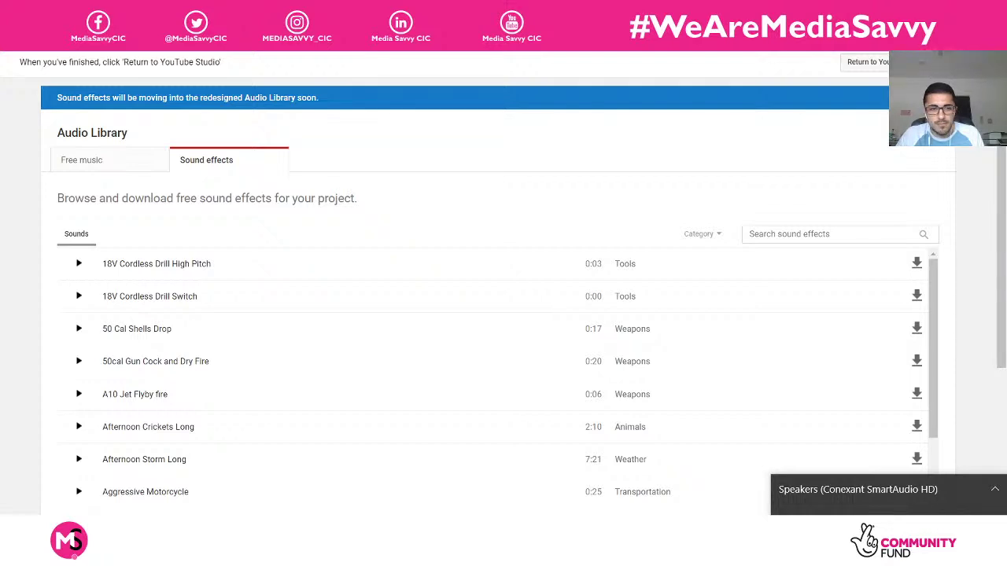
pyautogui.click(79, 427)
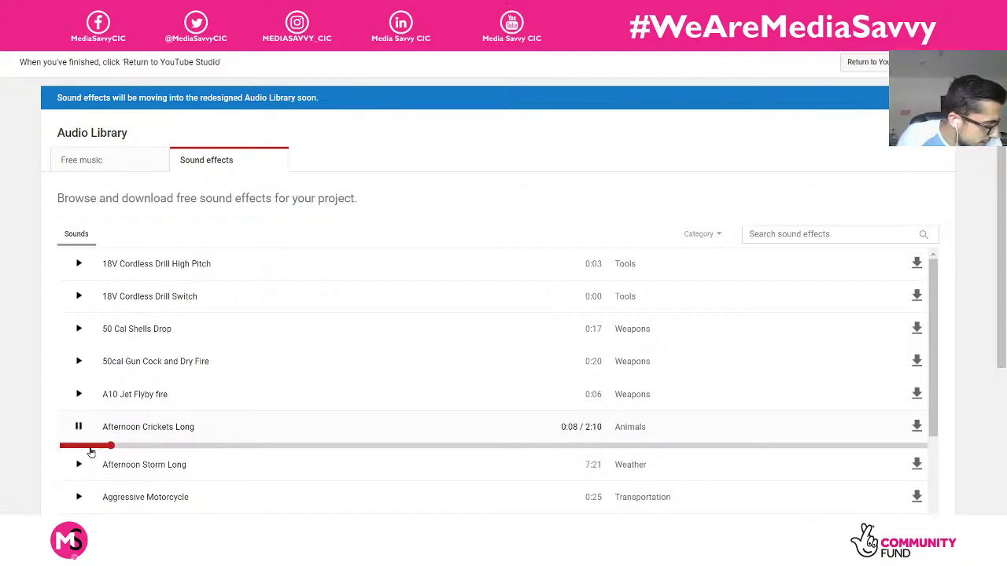
pyautogui.click(79, 427)
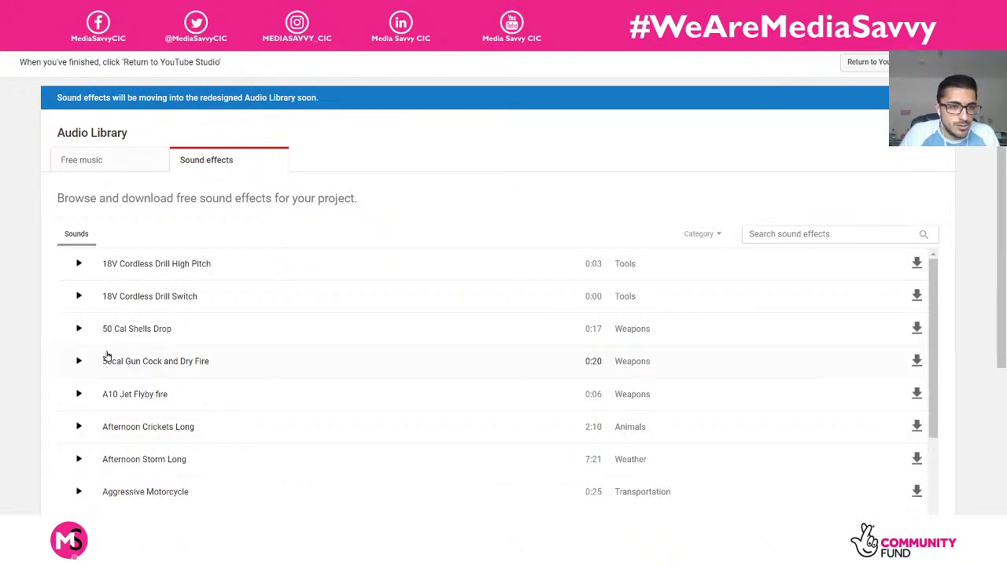
pyautogui.click(79, 361)
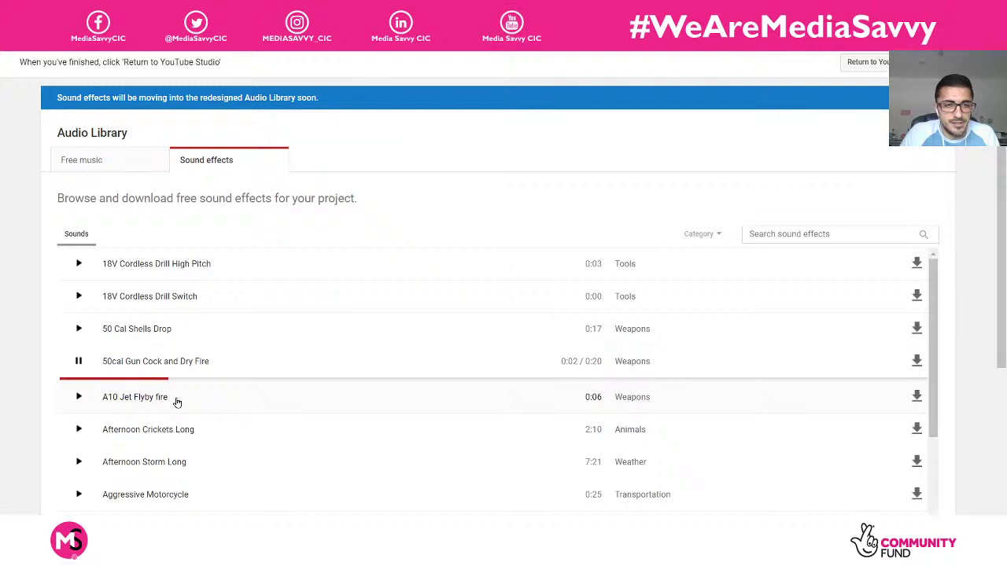
pyautogui.click(79, 361)
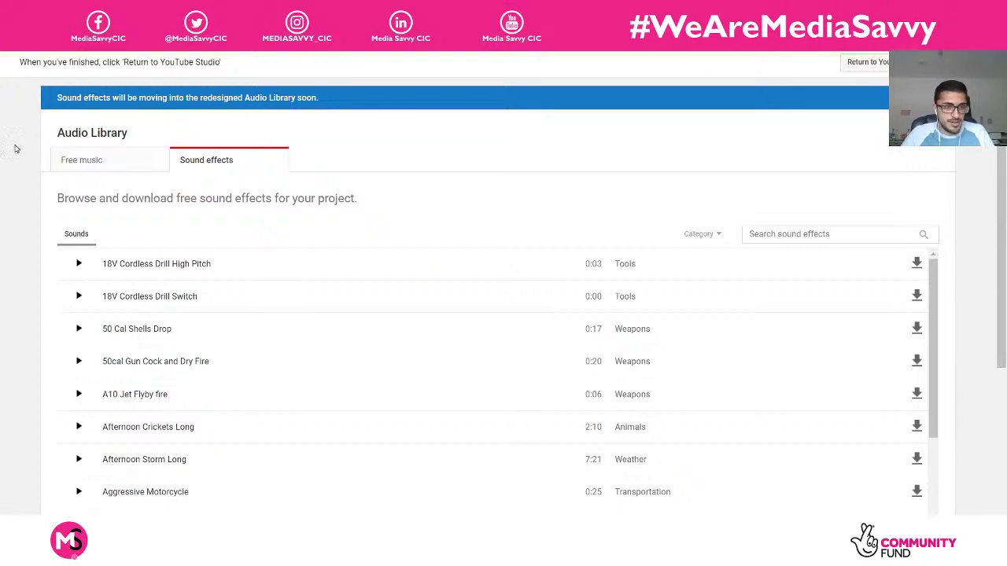
pyautogui.scroll(-4, 45, 191)
pyautogui.scroll(4, 86, 260)
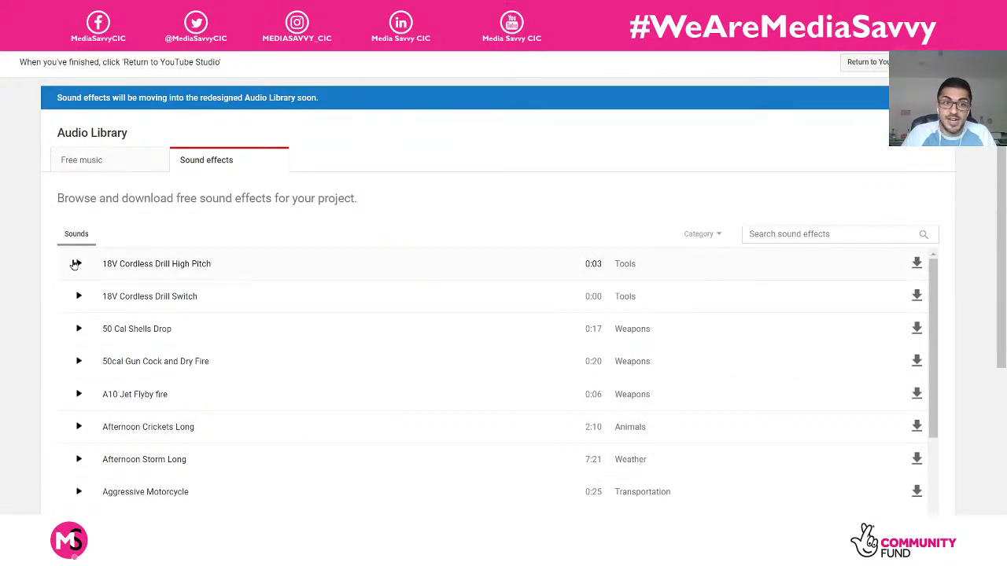
pyautogui.click(77, 264)
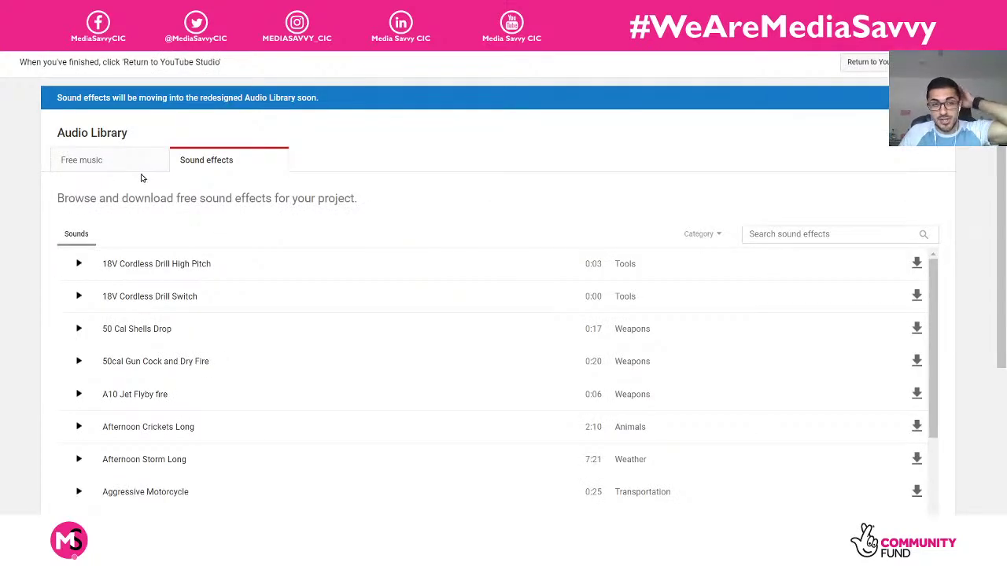
# - Show the Audio Library's free music and search it for relaxing
pyautogui.click(142, 173)
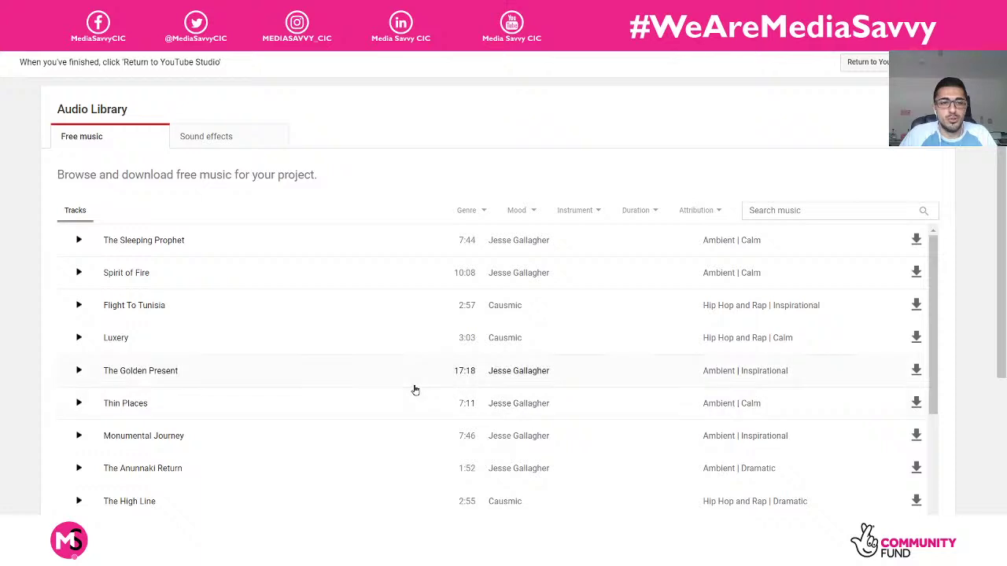
pyautogui.click(814, 206)
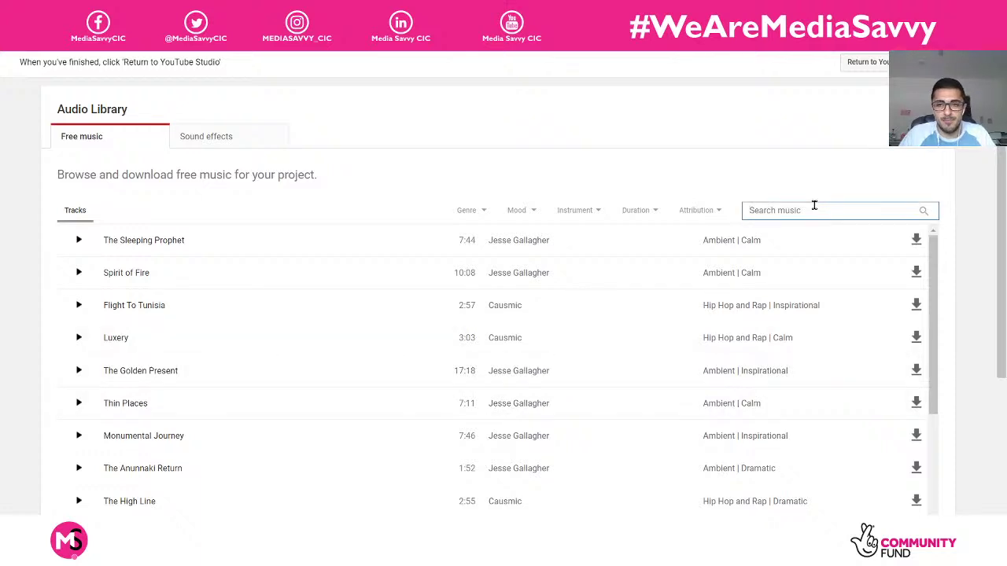
pyautogui.write('relaxing')
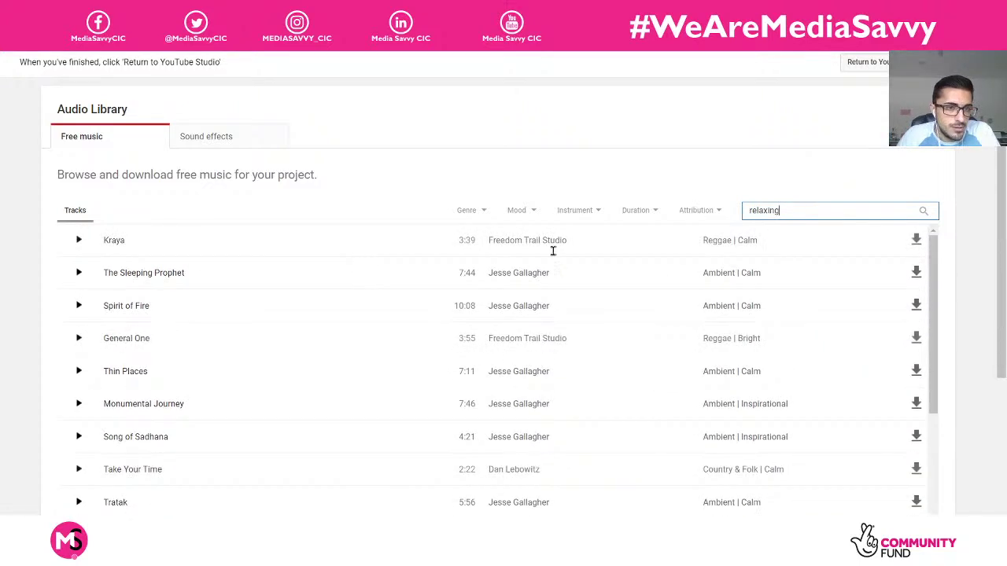
# - Preview the tracks Spirit of Fire and Forgiven Fate from the relaxing search results
pyautogui.click(78, 305)
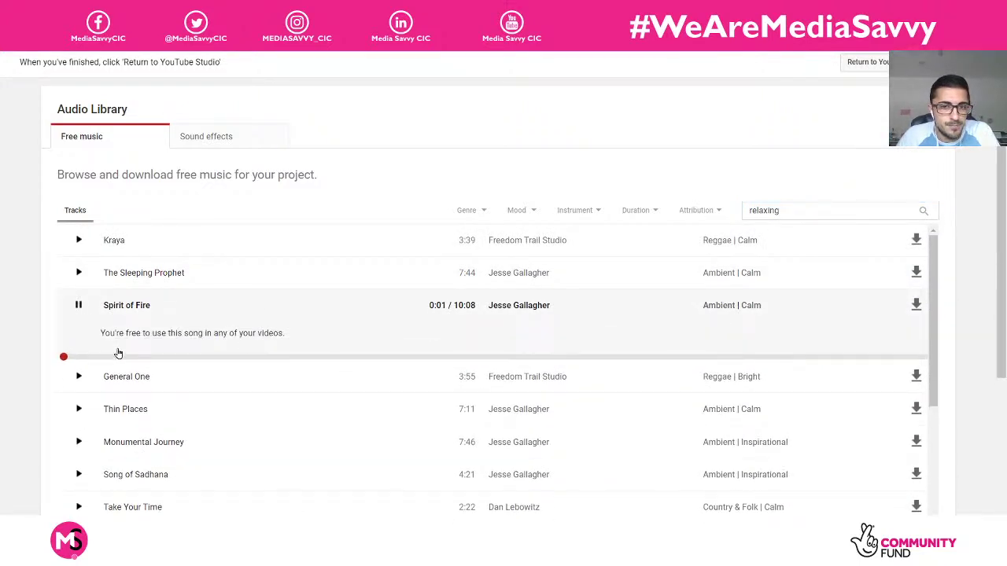
pyautogui.click(100, 294)
pyautogui.scroll(-1, 374, 326)
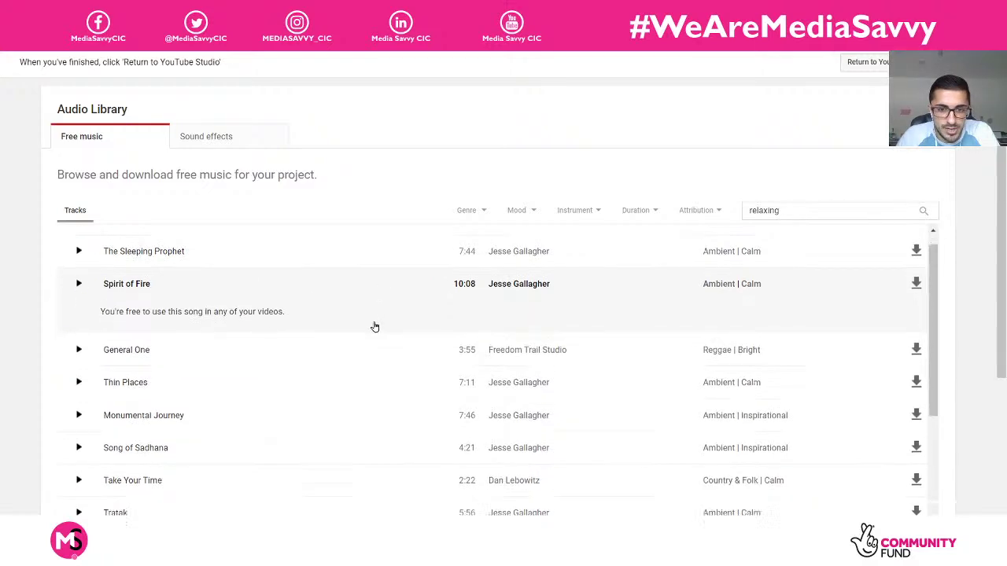
pyautogui.scroll(-2, 374, 326)
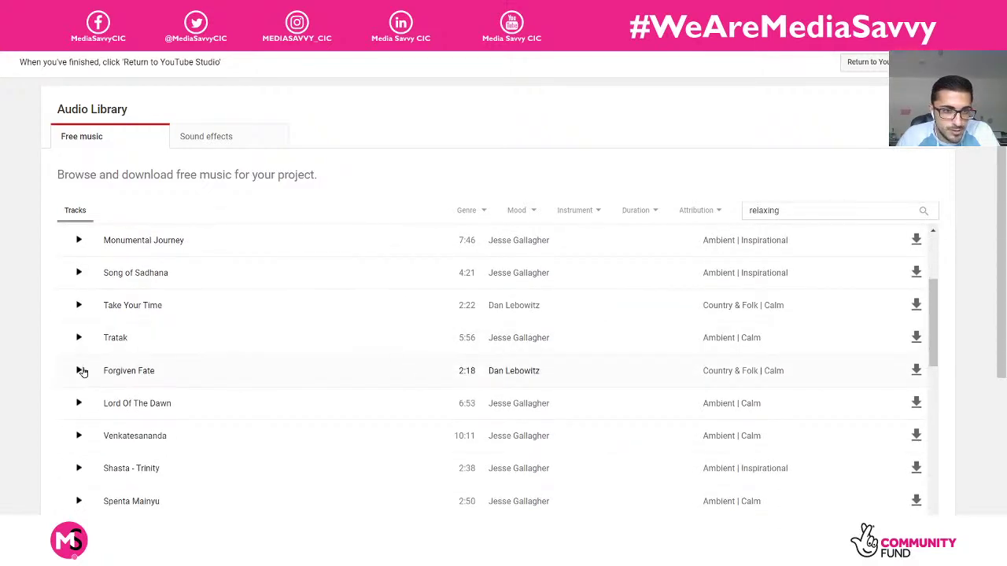
pyautogui.click(78, 370)
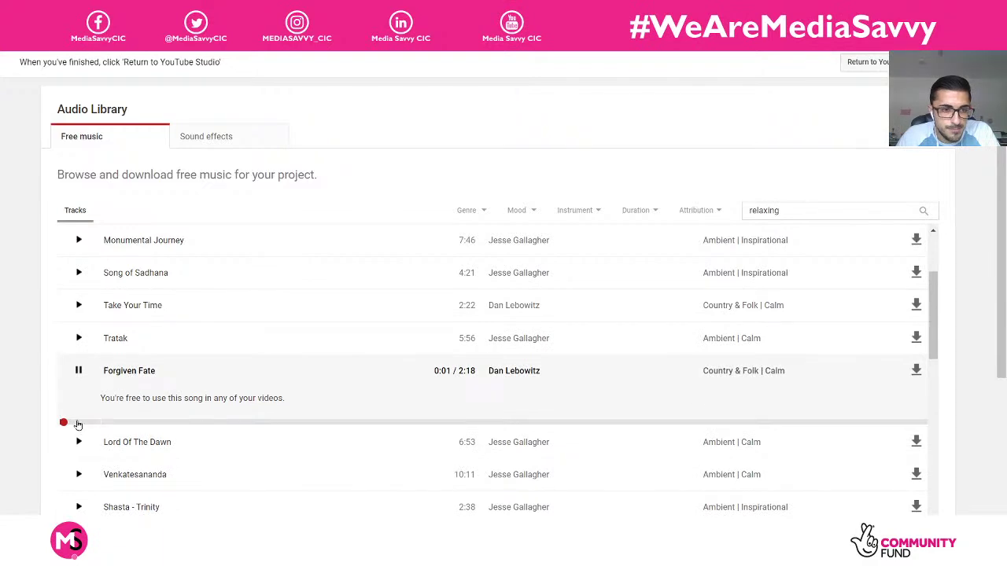
pyautogui.click(78, 370)
pyautogui.scroll(-1, 157, 386)
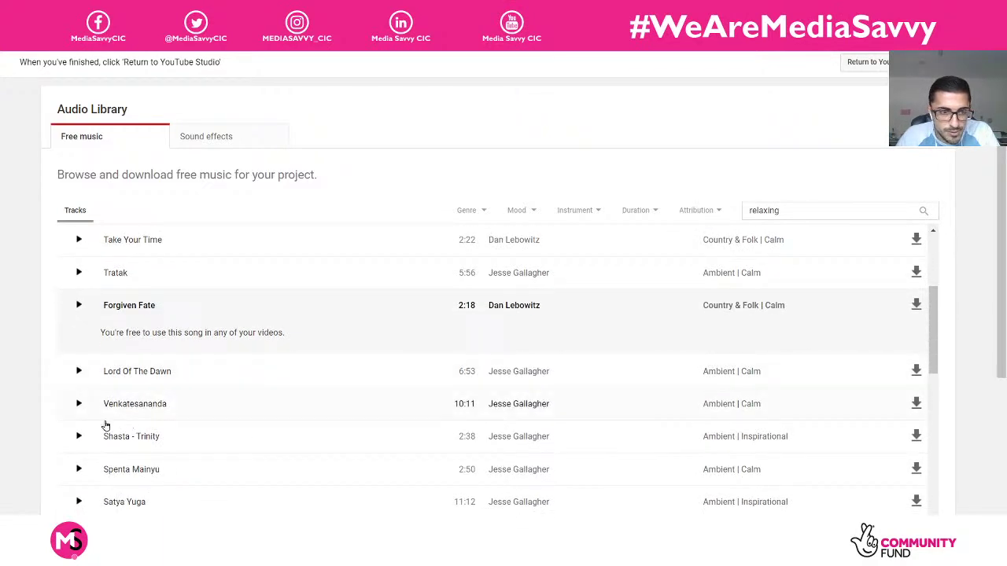
# - Preview the track Shasta - Trinity, skipping slightly ahead, and download it
pyautogui.click(79, 435)
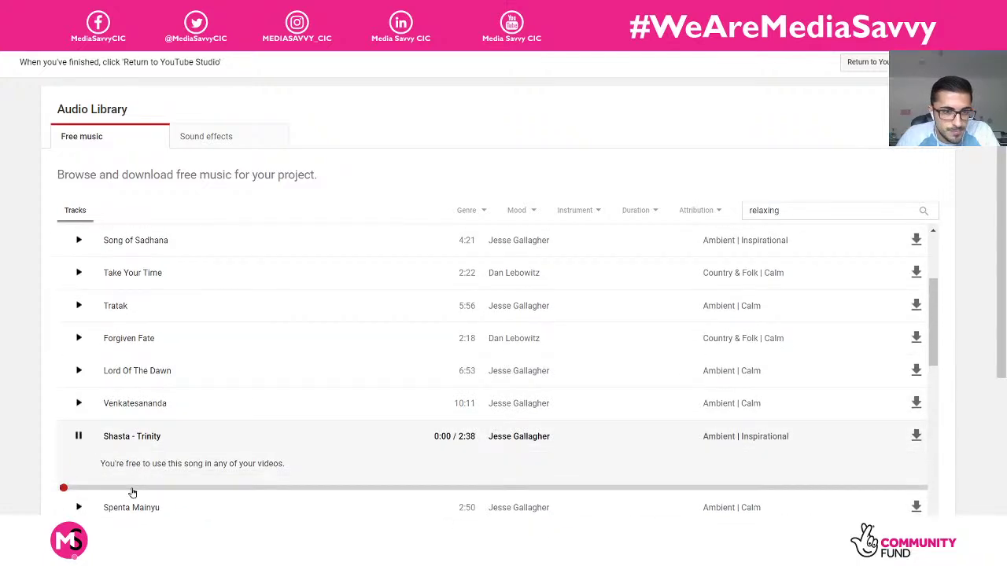
pyautogui.click(136, 487)
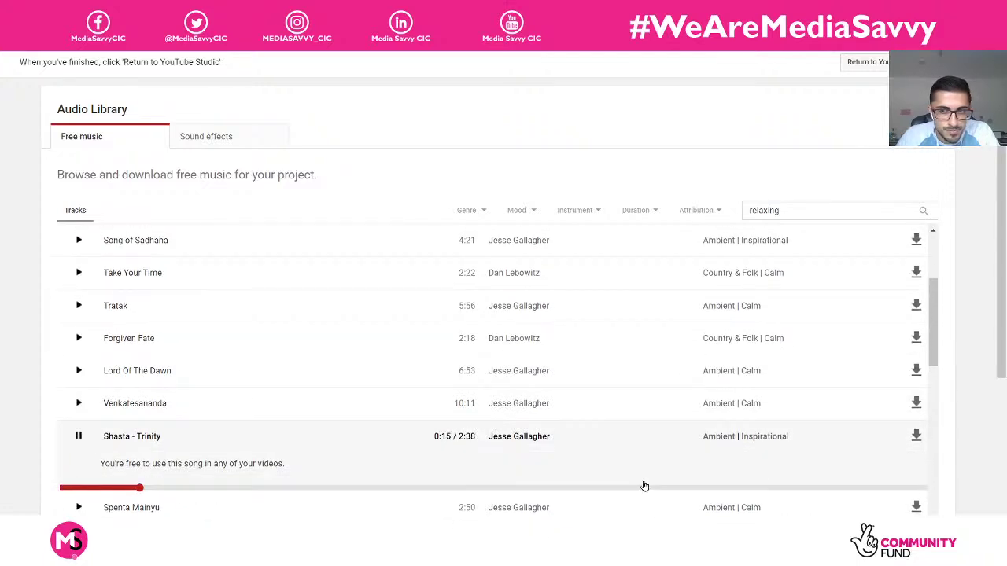
pyautogui.click(915, 437)
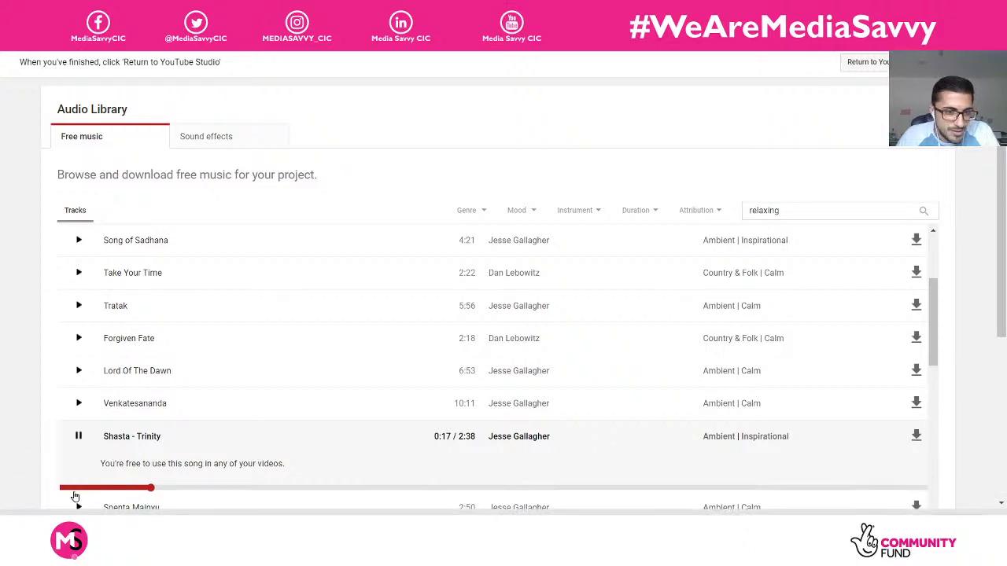
pyautogui.click(80, 437)
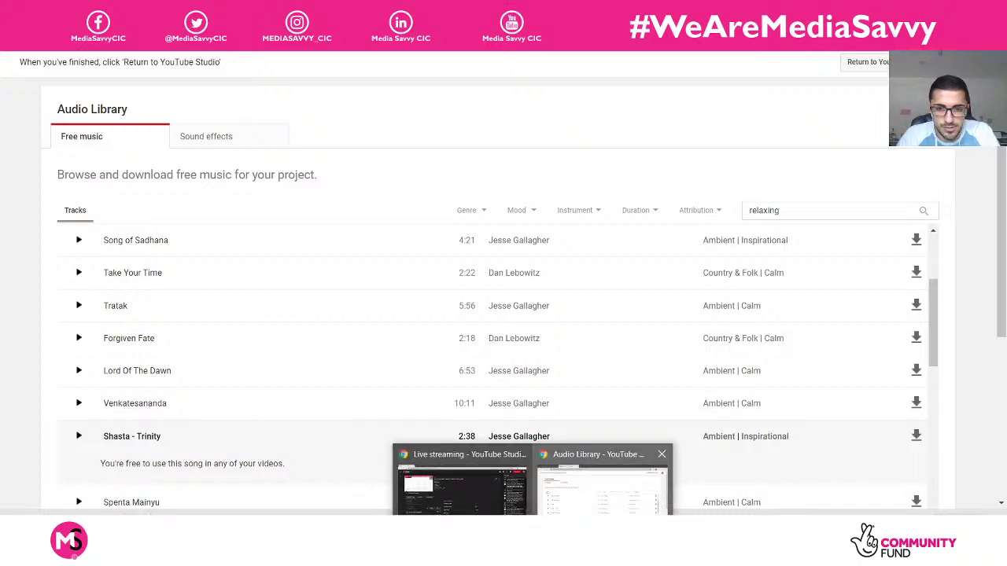
# - Switch to HitFilm Express and import Shasta_Trinity.mp3 from the Downloads folder into the project media
pyautogui.click(603, 453)
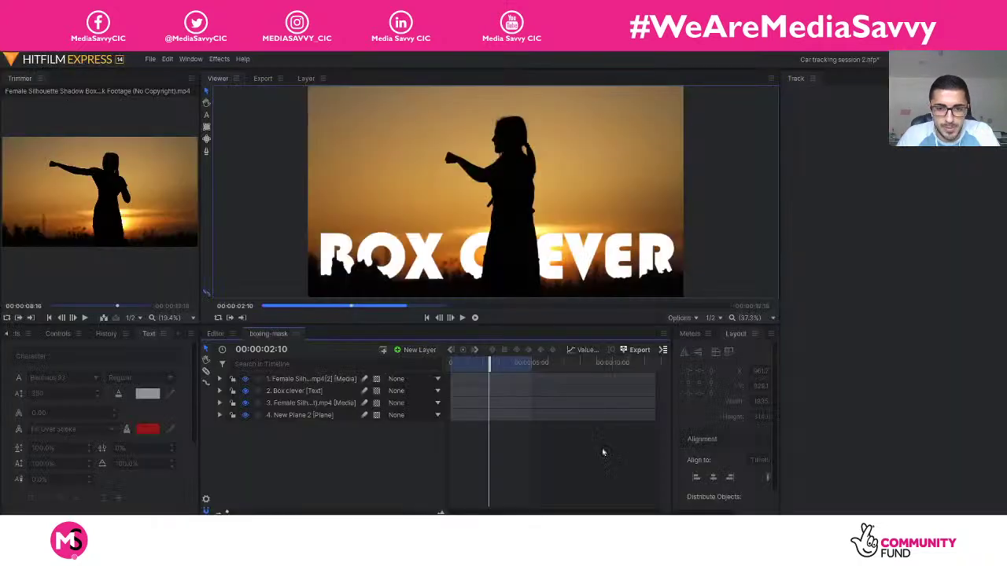
pyautogui.click(5, 335)
pyautogui.click(5, 336)
pyautogui.click(29, 334)
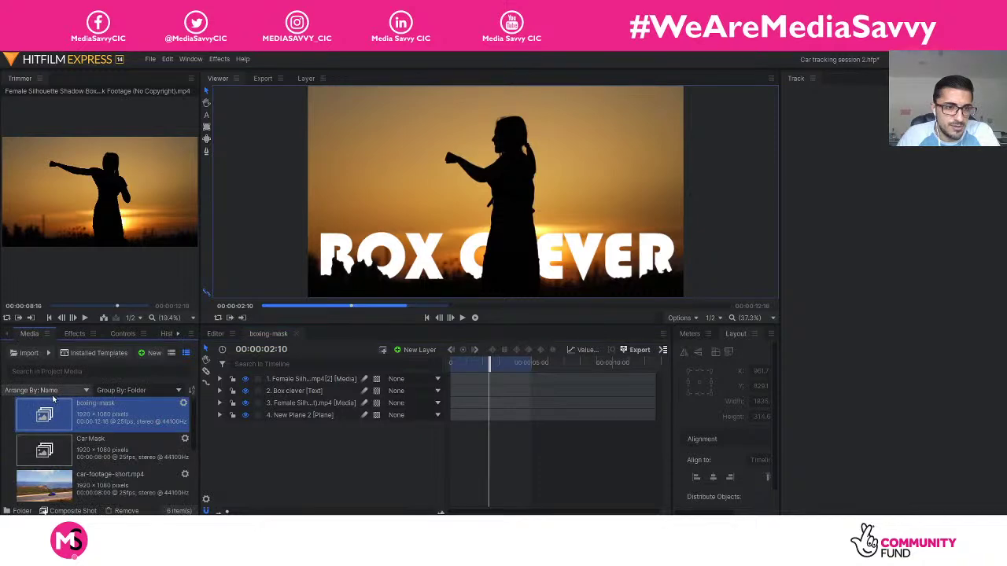
pyautogui.click(29, 353)
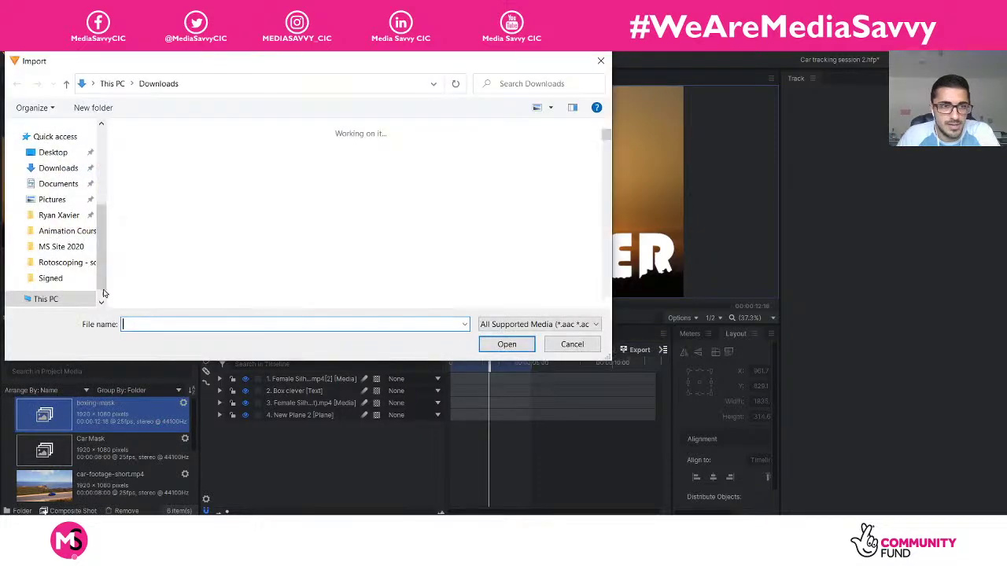
pyautogui.scroll(-1, 74, 188)
pyautogui.scroll(1, 82, 171)
pyautogui.click(54, 167)
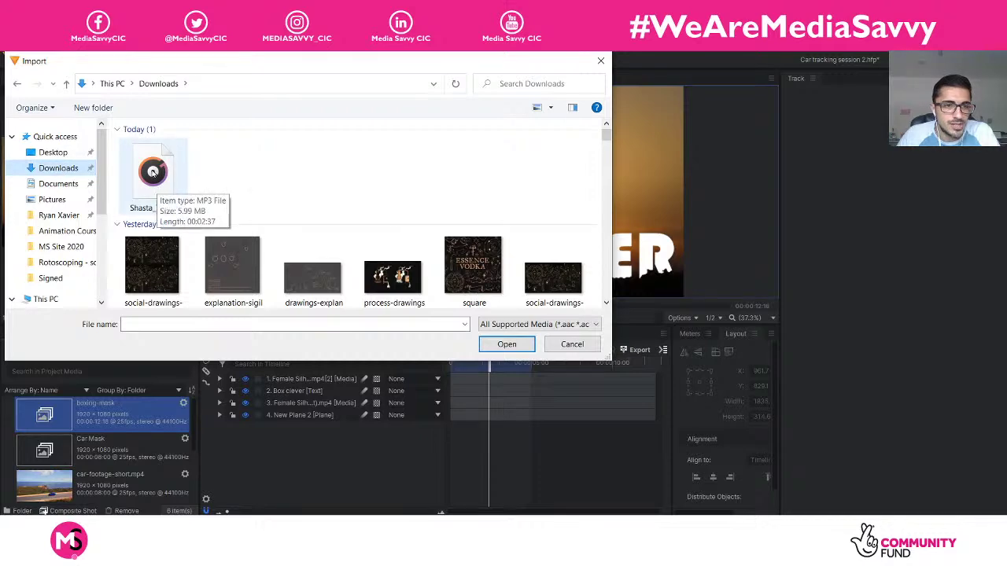
pyautogui.click(161, 188)
pyautogui.click(519, 343)
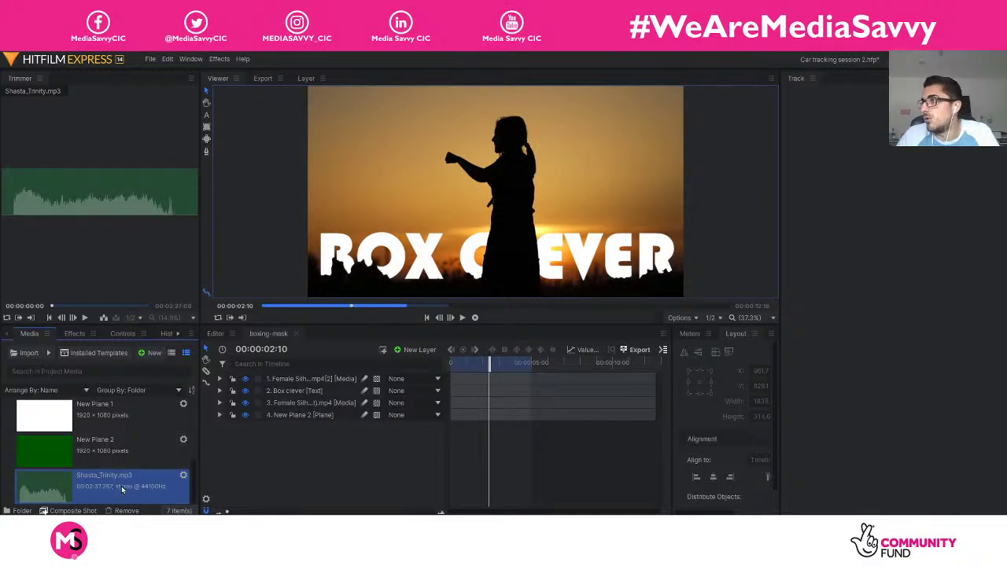
# - Add Shasta_Trinity.mp3 as the lowest layer of the boxing-mask timeline and play the composite from the start
pyautogui.moveTo(99, 489); pyautogui.dragTo(339, 456)
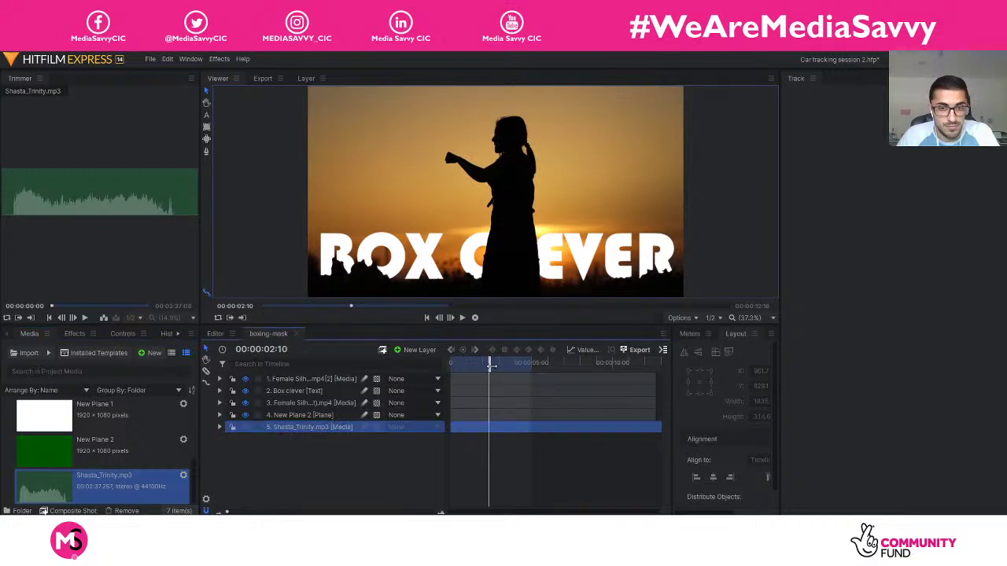
pyautogui.moveTo(489, 364); pyautogui.dragTo(445, 365)
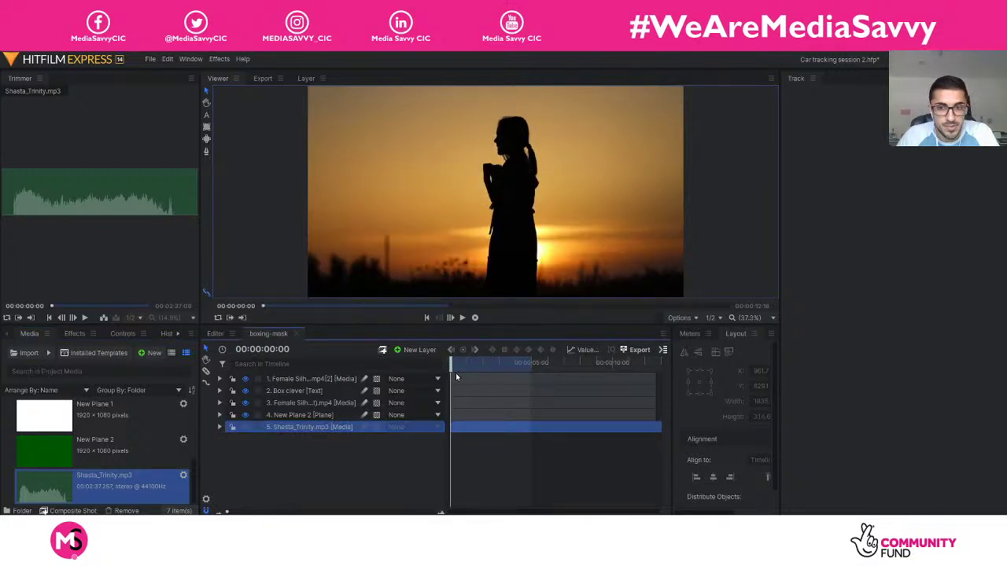
pyautogui.click(462, 317)
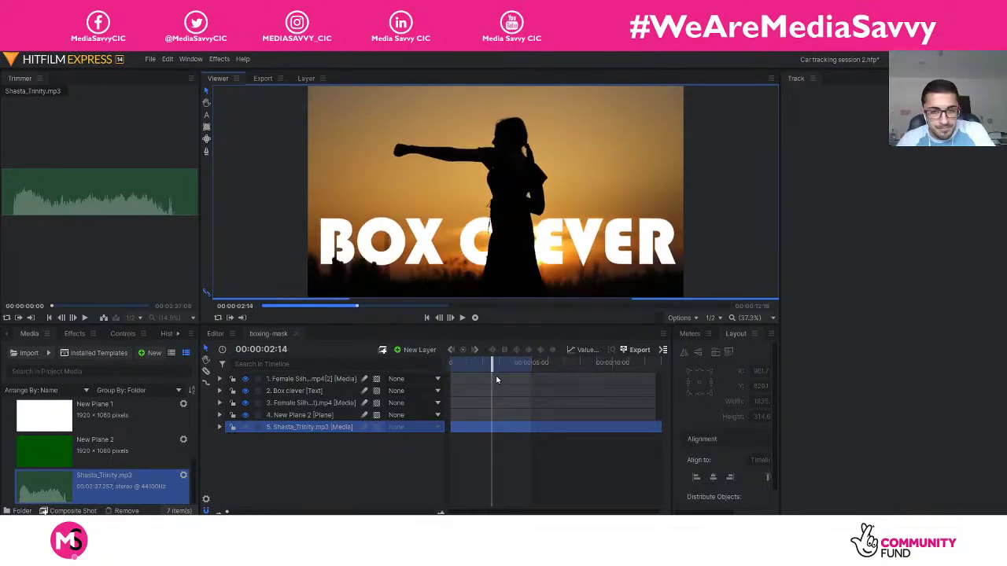
pyautogui.hotkey('alt', 'Tab')
pyautogui.hotkey('alt', 'Tab')
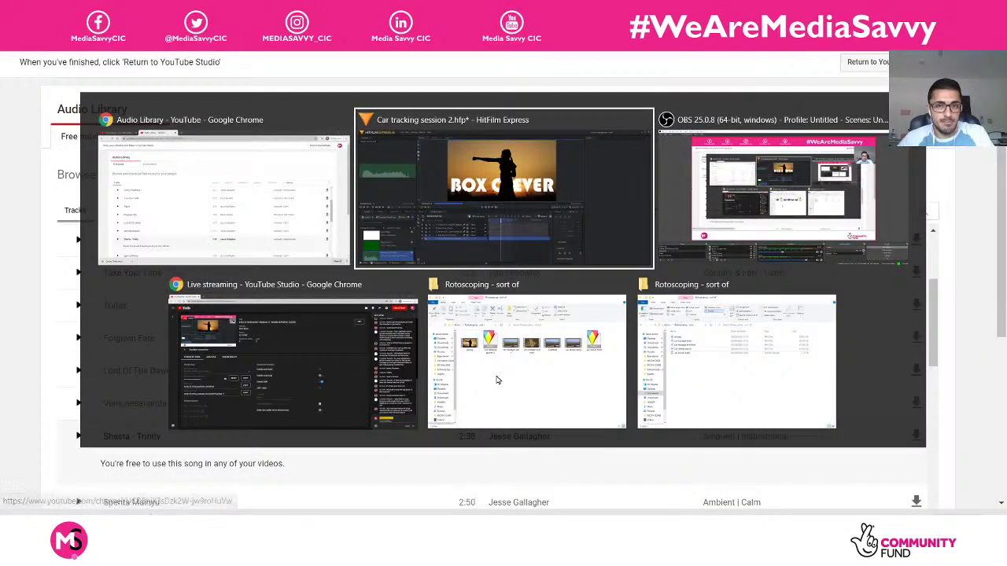
pyautogui.hotkey('alt', 'Tab')
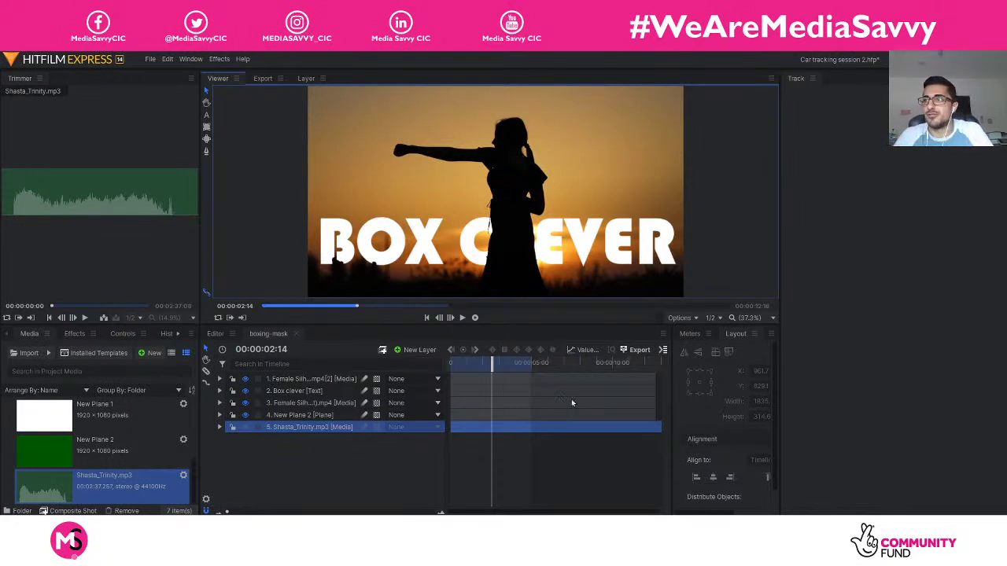
# - Replay the boxing-mask composite from the start to check the music with the BOX CLEVER title animation
pyautogui.click(379, 471)
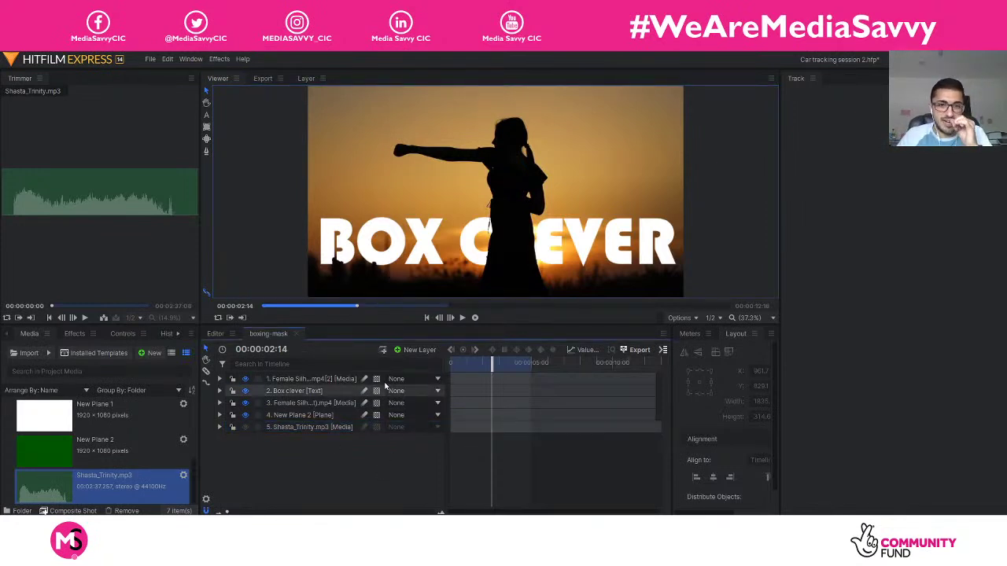
pyautogui.moveTo(489, 360); pyautogui.dragTo(436, 360)
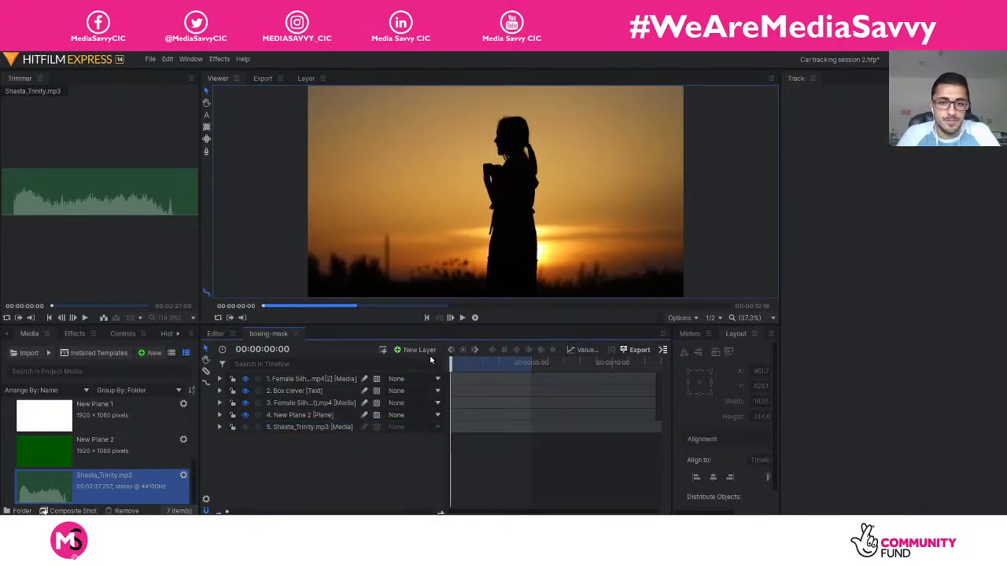
pyautogui.press('space')
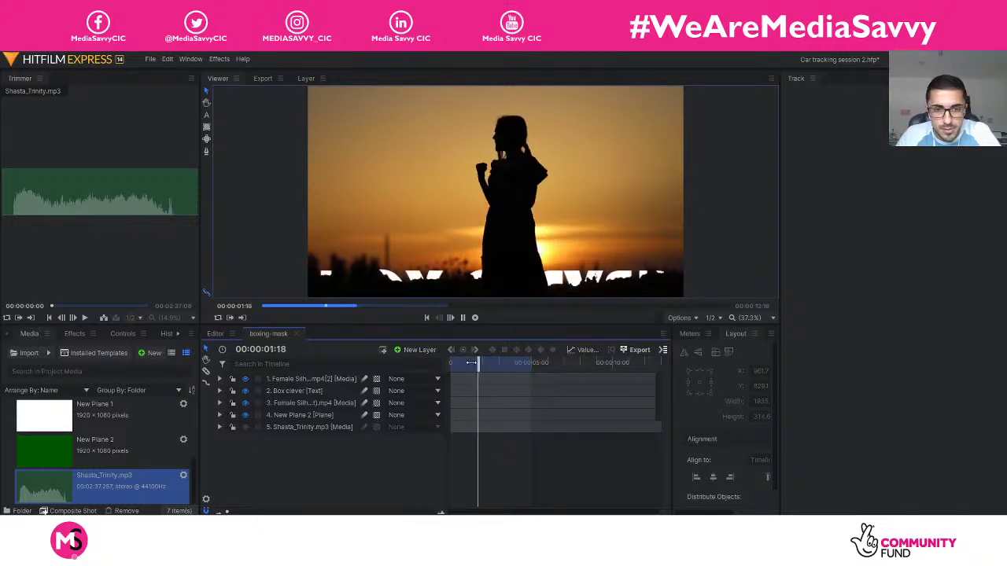
pyautogui.press('space')
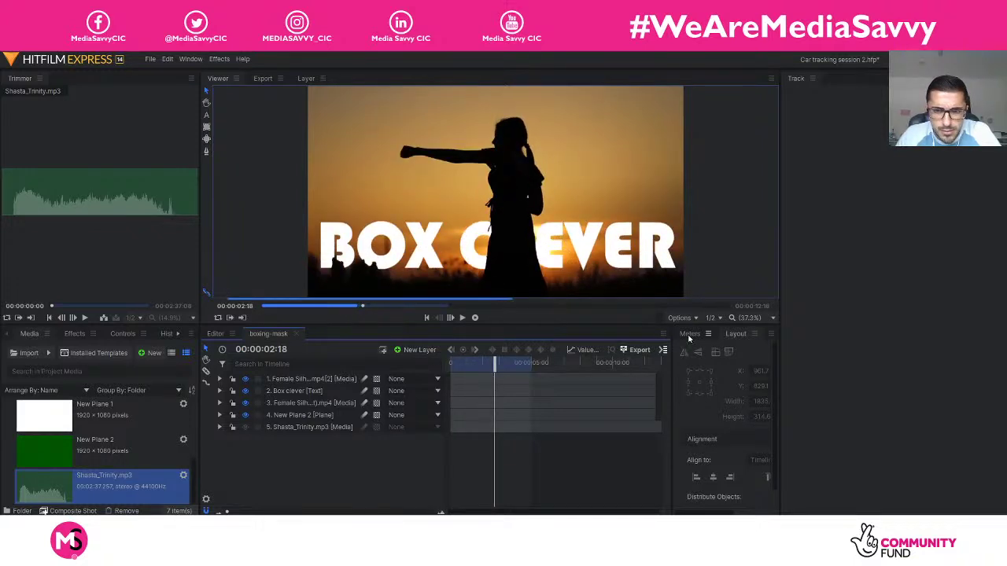
# - Show the audio meters, expand the Shasta_Trinity.mp3 layer's audio level, and play the timeline from the start
pyautogui.click(688, 334)
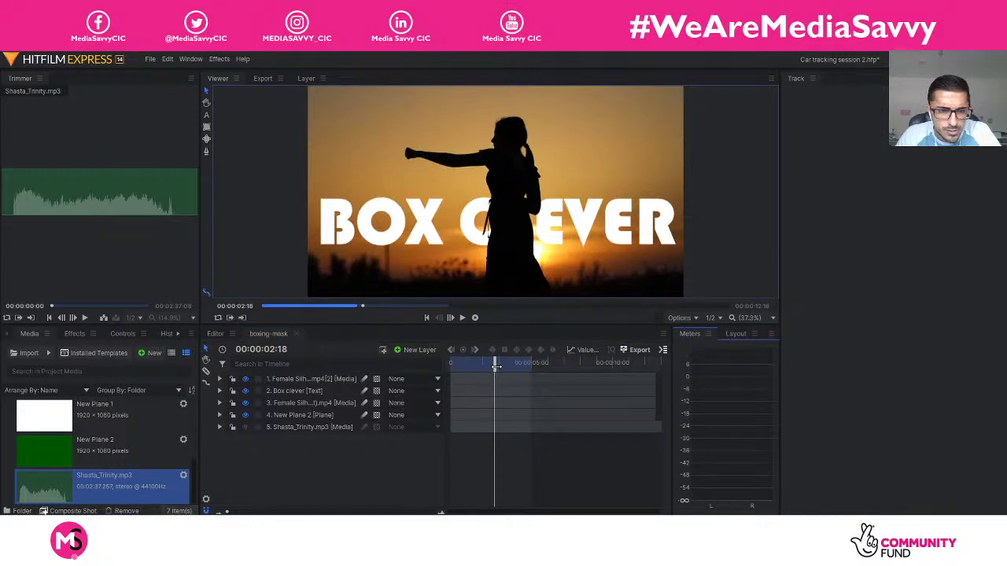
pyautogui.moveTo(496, 366); pyautogui.dragTo(445, 367)
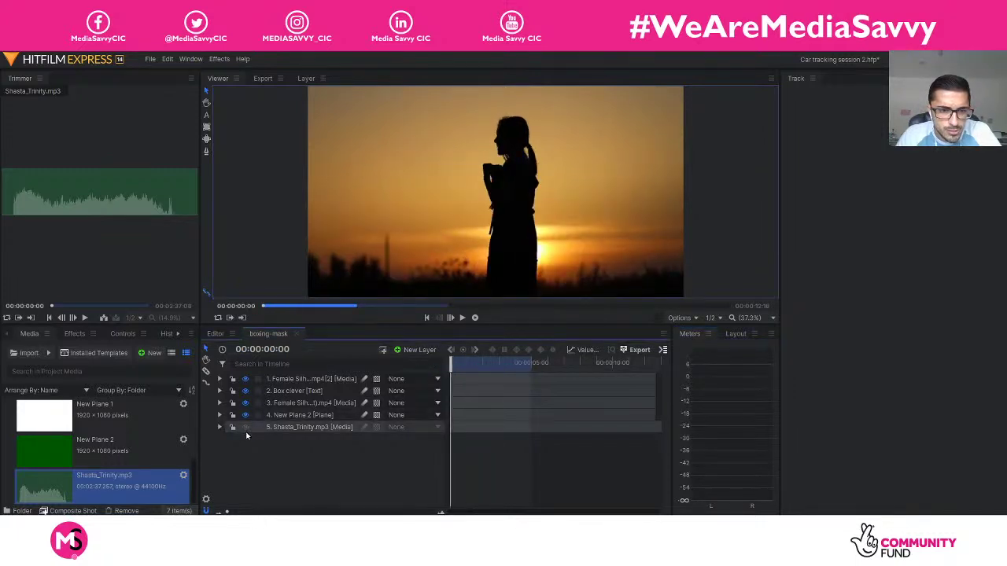
pyautogui.click(219, 427)
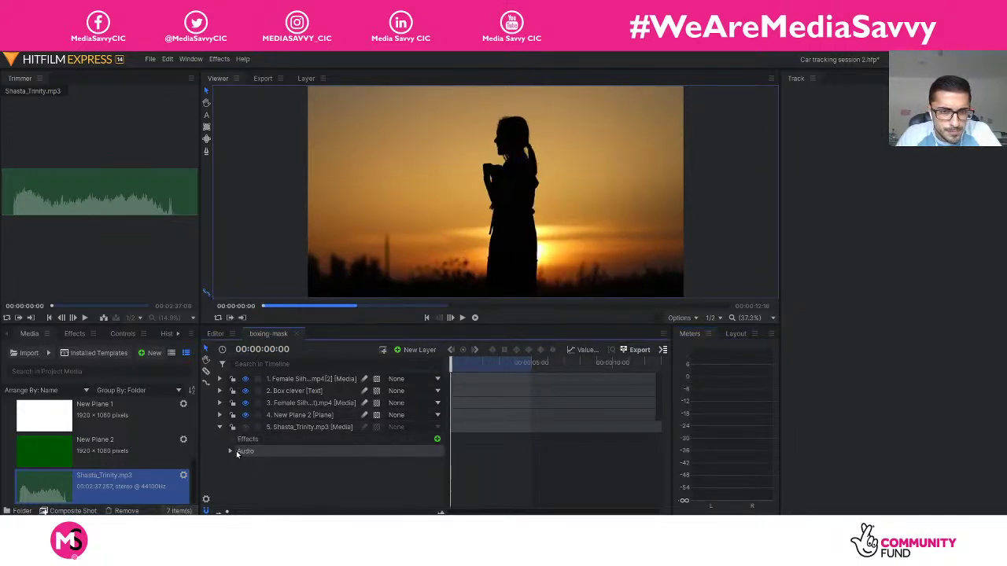
pyautogui.click(236, 451)
pyautogui.press('space')
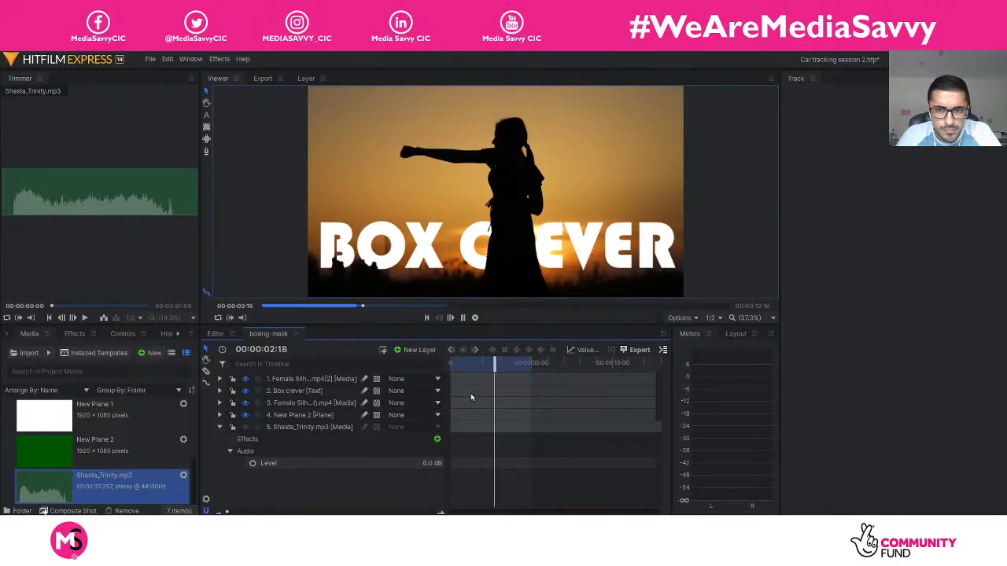
pyautogui.press('space')
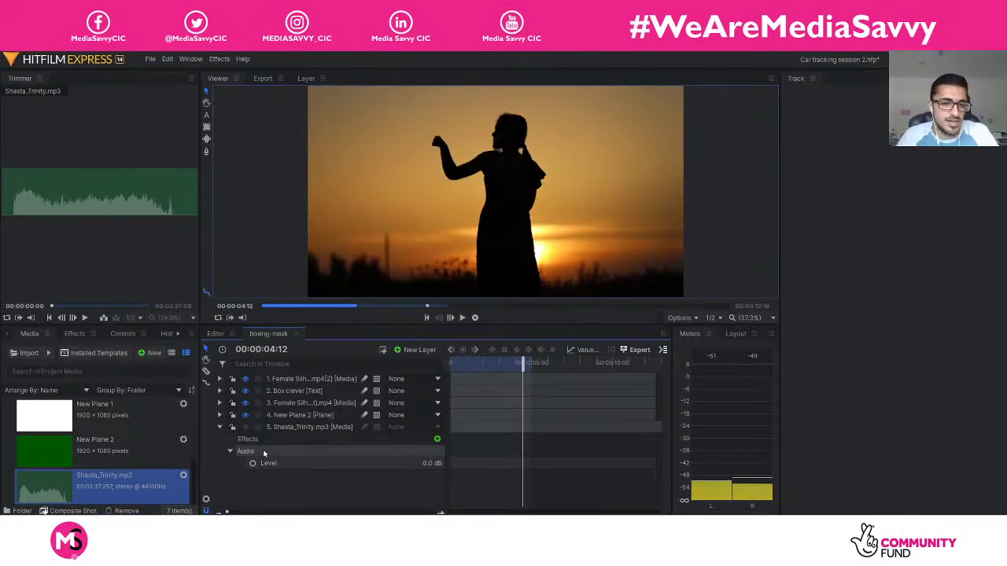
# - Delete the Shasta_Trinity.mp3 layer from the boxing-mask timeline
pyautogui.click(305, 429)
pyautogui.press('Delete')
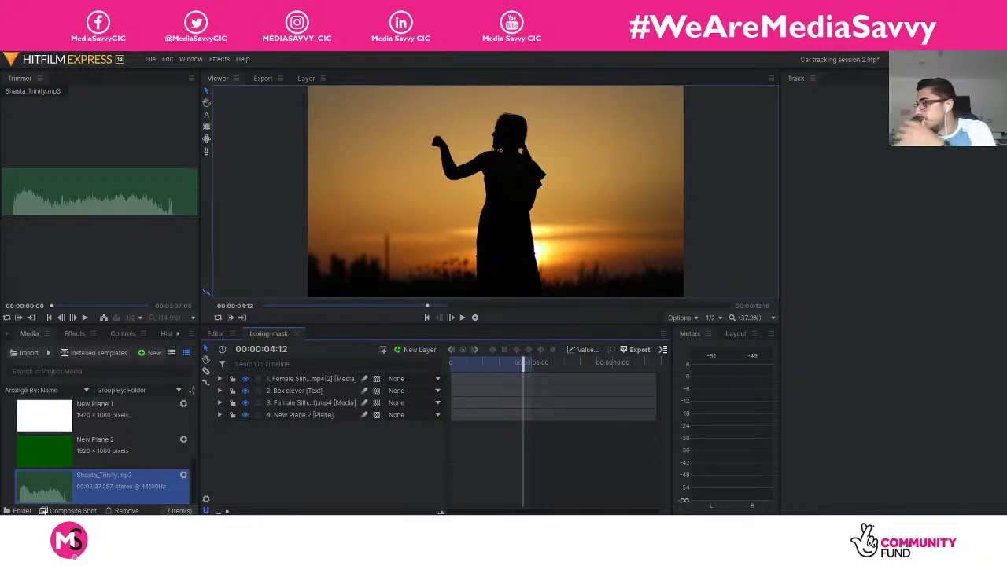